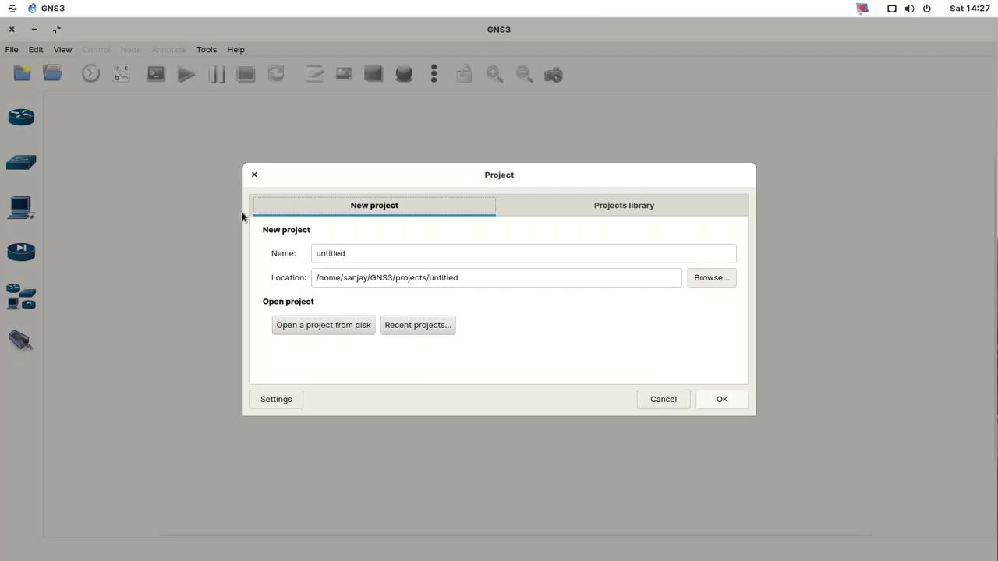
- Close the leftover project dialog and create a new blank project named 'site to site VPN'
{"action": "left_click", "coordinate": [254, 171]}
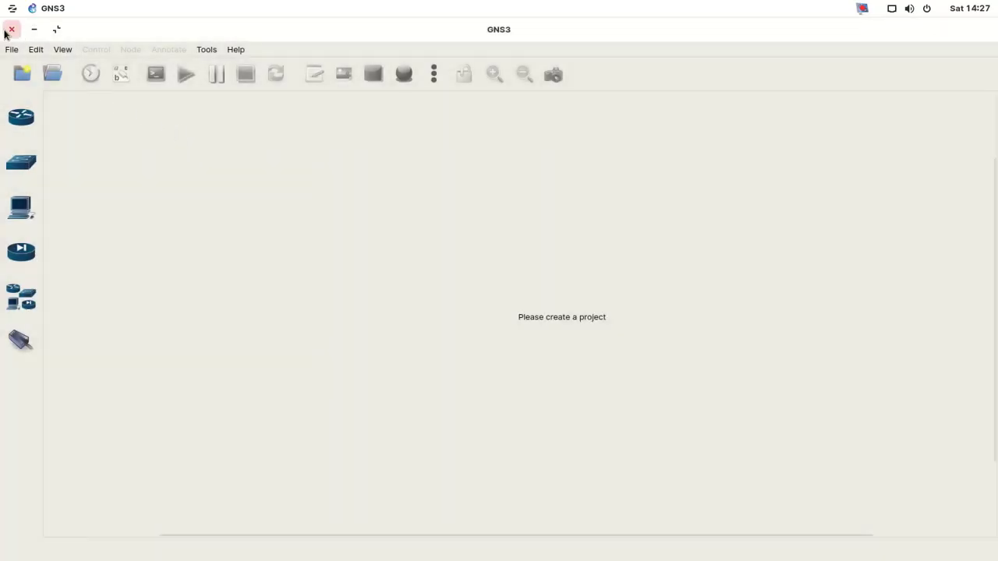
{"action": "left_click", "coordinate": [10, 56]}
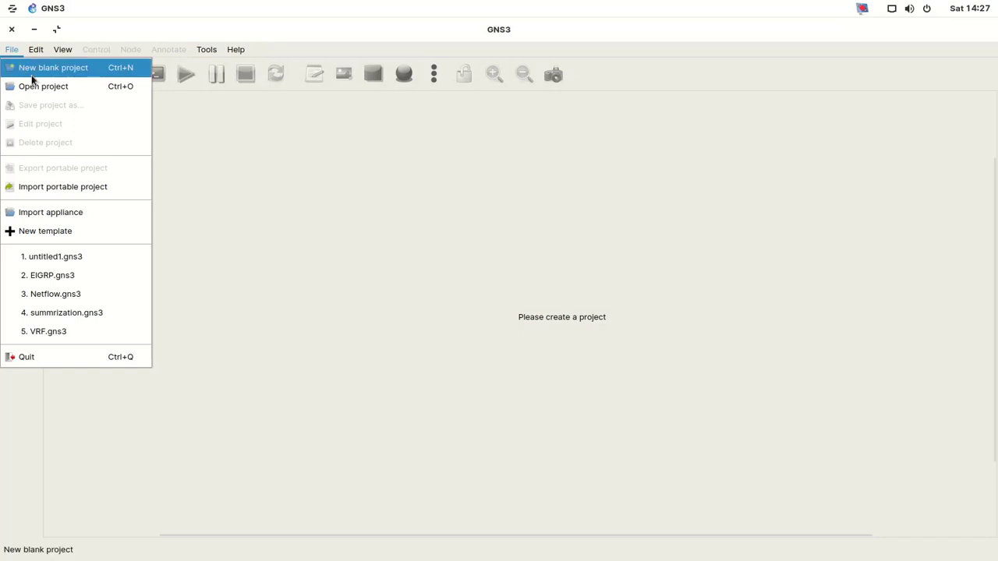
{"action": "left_click", "coordinate": [30, 70]}
{"action": "left_click_drag", "start_coordinate": [367, 253], "coordinate": [254, 247]}
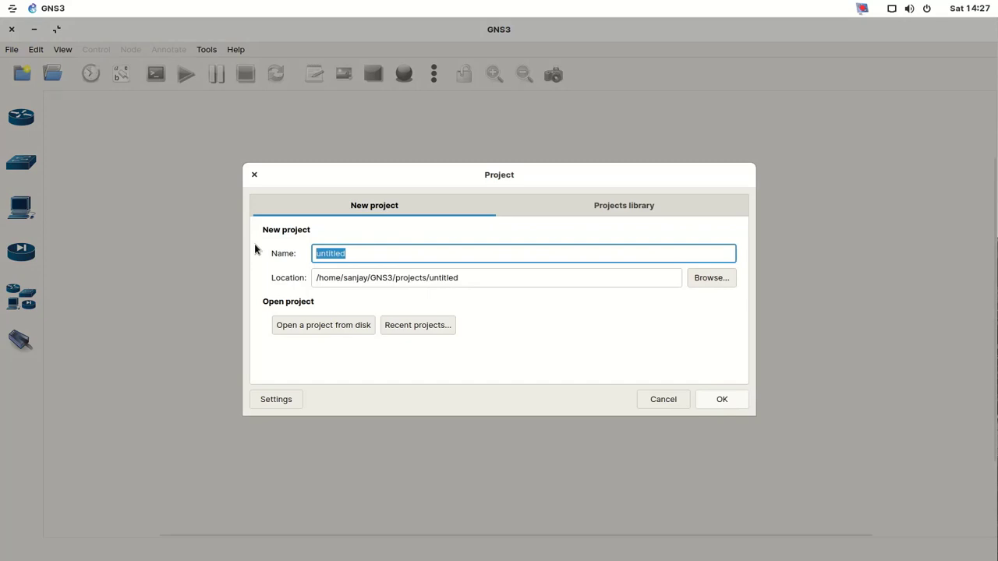
{"action": "type", "text": "site to site "}
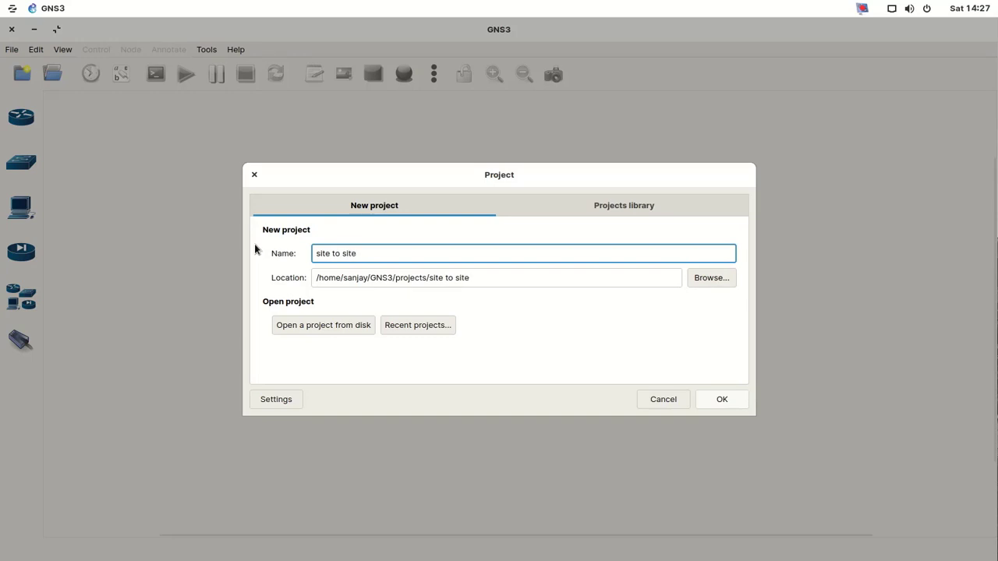
{"action": "type", "text": "VPN"}
{"action": "left_click", "coordinate": [722, 399]}
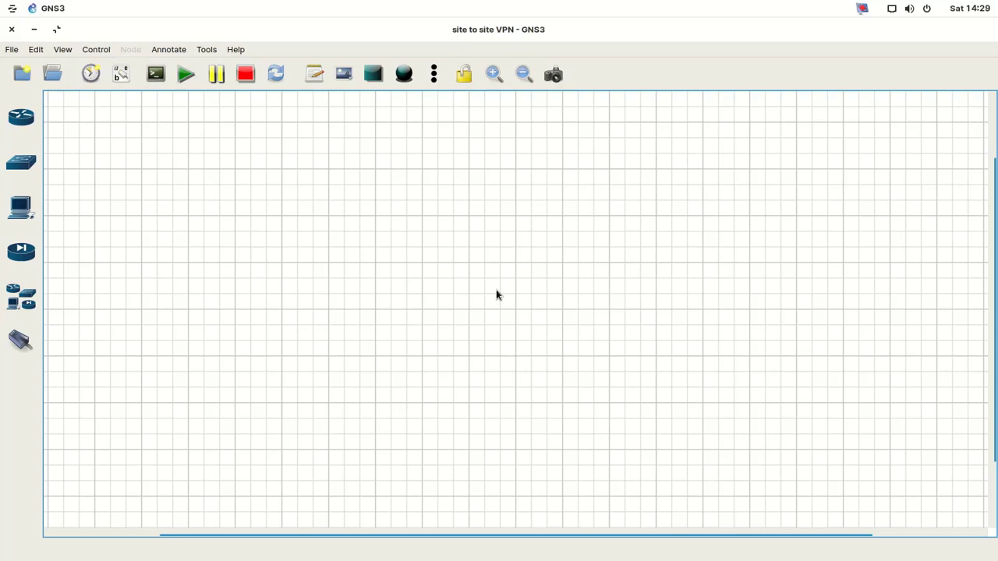
- Place three c7200 routers, R1 on the left, R2 on the right and R3 on top
{"action": "left_click", "coordinate": [26, 123]}
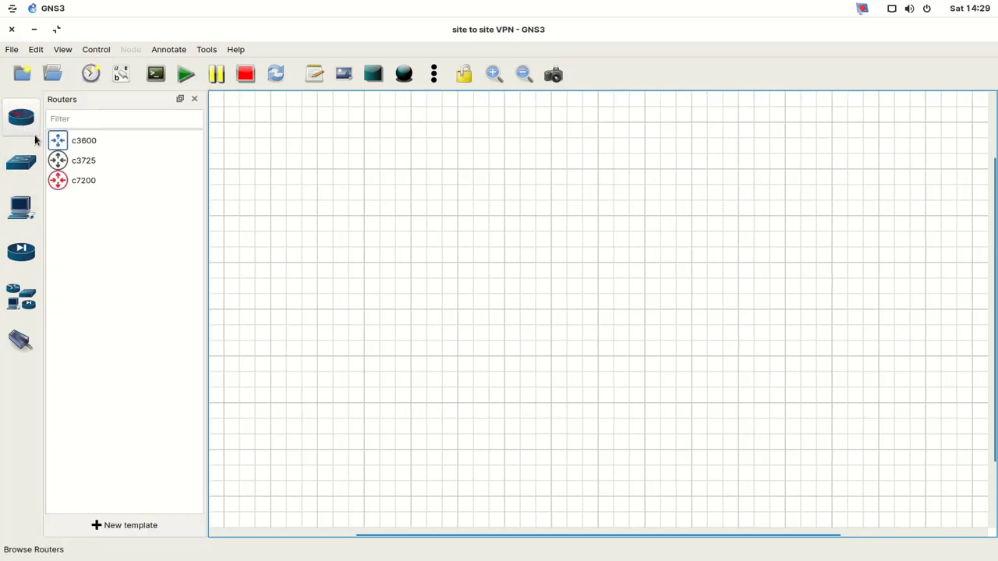
{"action": "left_click_drag", "start_coordinate": [78, 180], "coordinate": [335, 238]}
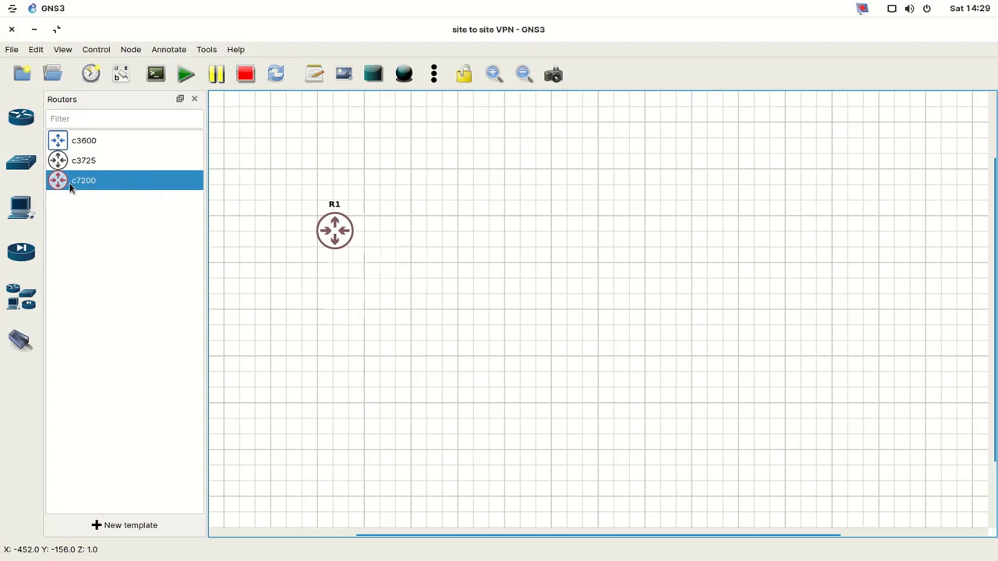
{"action": "left_click_drag", "start_coordinate": [69, 187], "coordinate": [714, 230]}
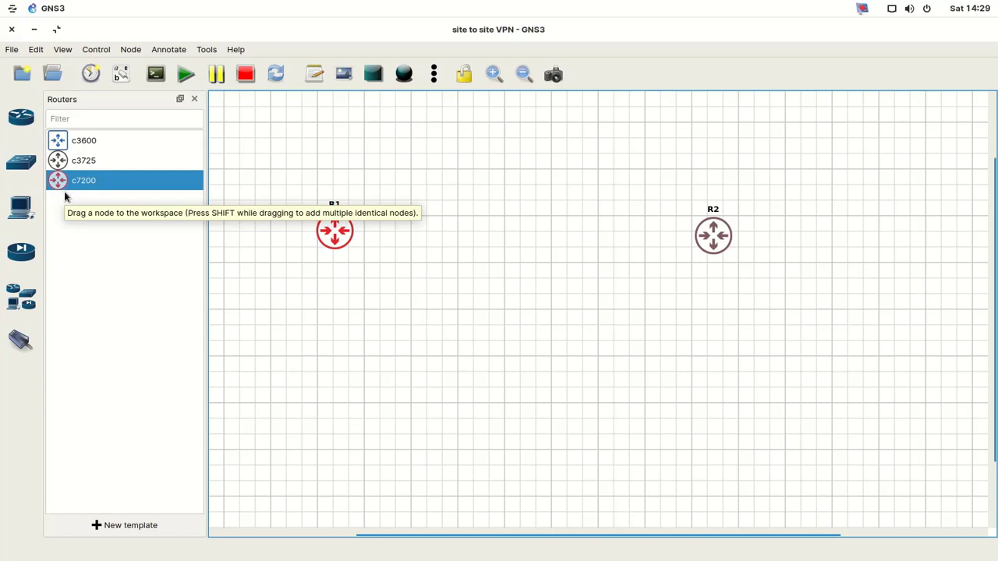
{"action": "left_click_drag", "start_coordinate": [56, 185], "coordinate": [534, 174]}
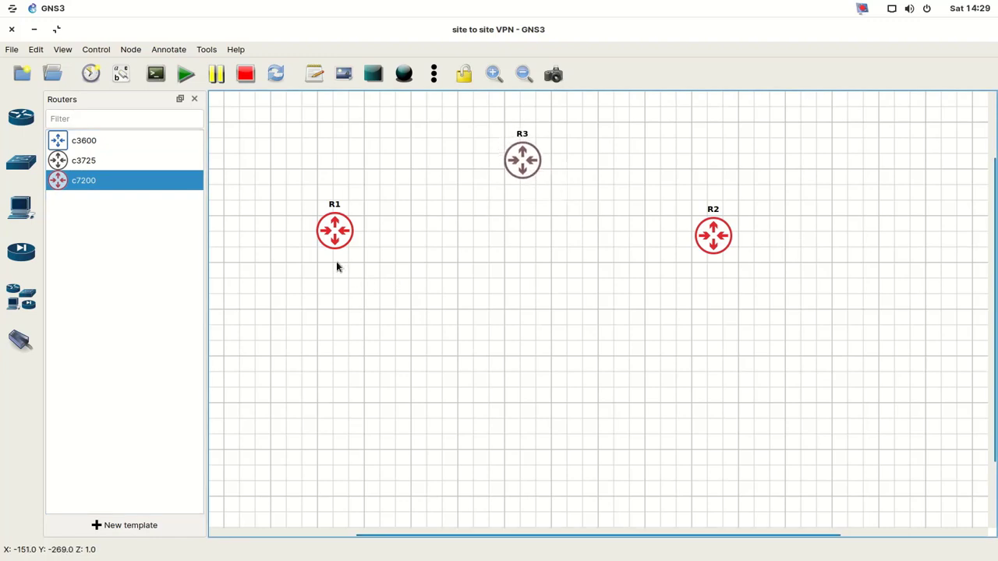
- Arrange R1, R2 and R3 into a triangle with R3 above and between the others
{"action": "left_click_drag", "start_coordinate": [325, 236], "coordinate": [329, 286]}
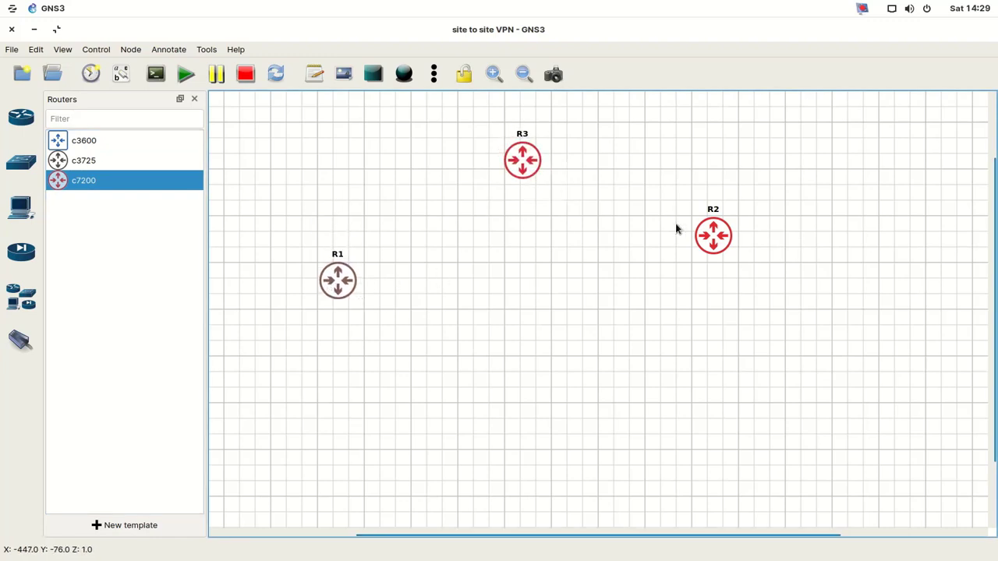
{"action": "left_click_drag", "start_coordinate": [710, 244], "coordinate": [704, 290]}
{"action": "left_click_drag", "start_coordinate": [518, 162], "coordinate": [517, 187]}
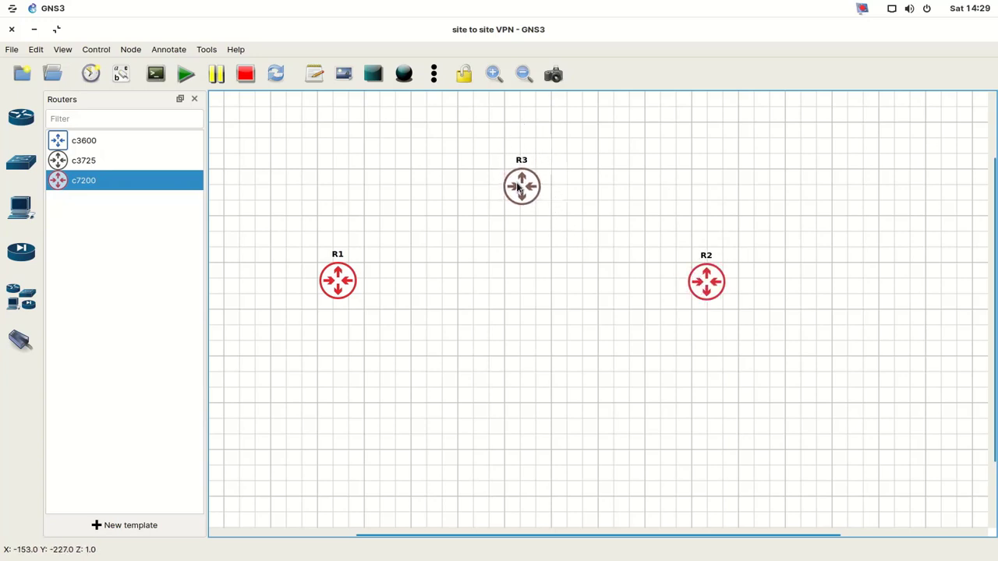
{"action": "left_click", "coordinate": [493, 275]}
- Link R1 FastEthernet0/0 to R3 FastEthernet0/0, and R3 FastEthernet1/0 to R2 FastEthernet1/0
{"action": "left_click", "coordinate": [21, 342]}
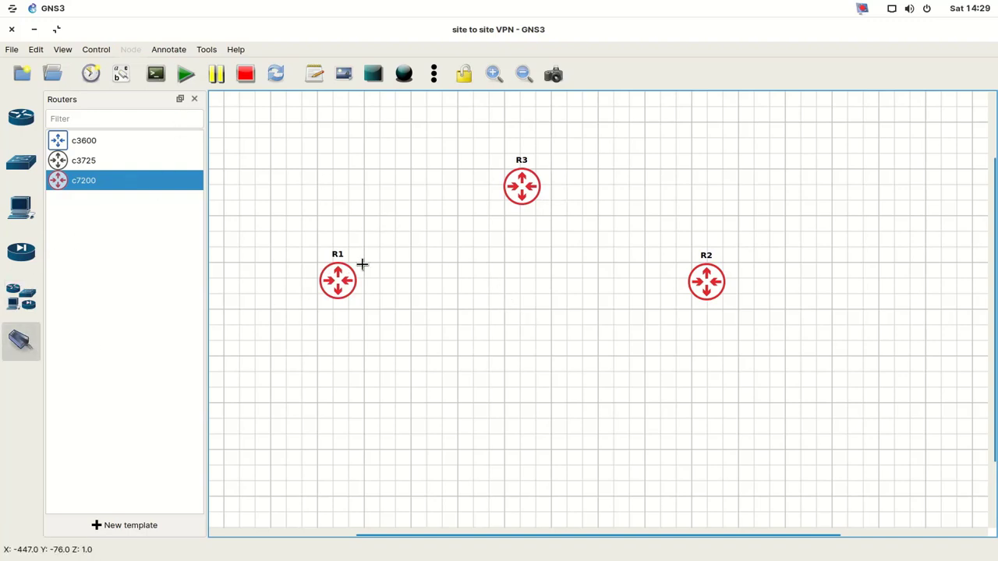
{"action": "left_click", "coordinate": [346, 277]}
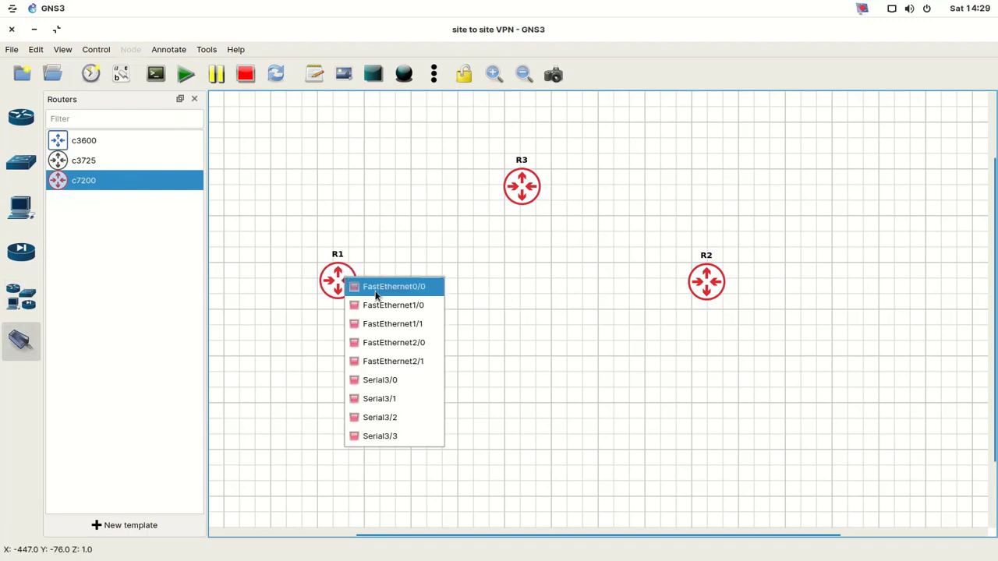
{"action": "left_click", "coordinate": [377, 288]}
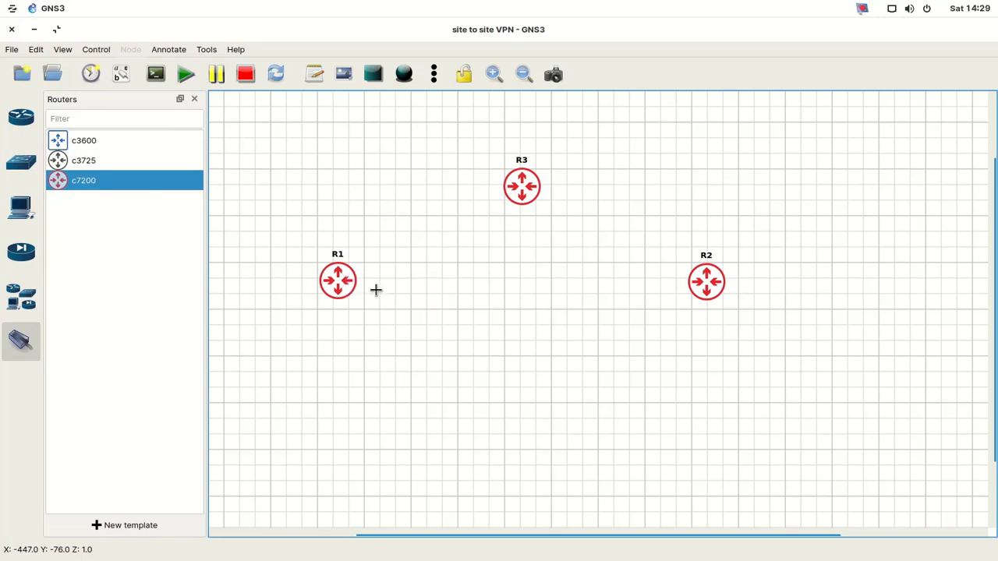
{"action": "left_click", "coordinate": [520, 185]}
{"action": "left_click", "coordinate": [543, 191]}
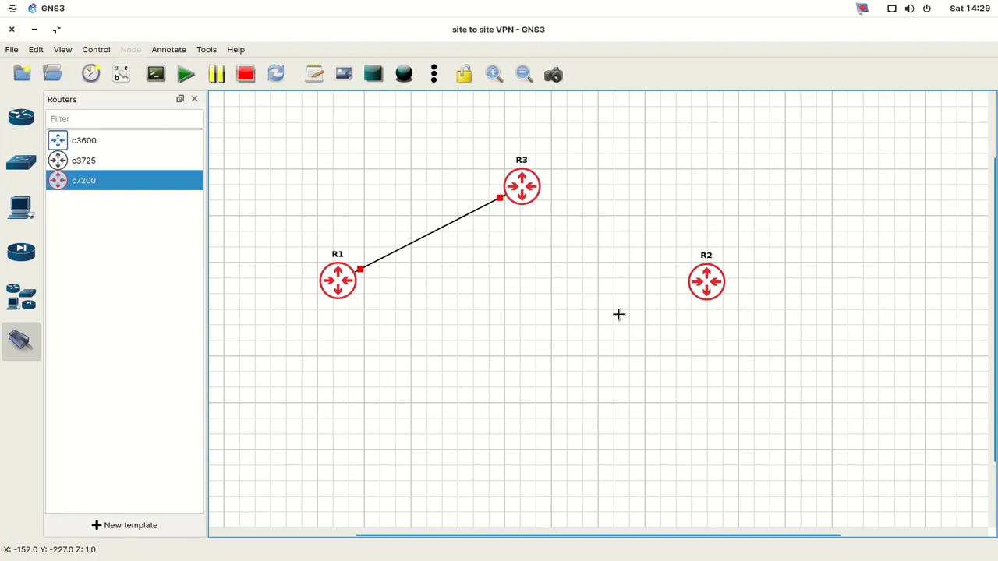
{"action": "left_click", "coordinate": [530, 190]}
{"action": "left_click", "coordinate": [563, 222]}
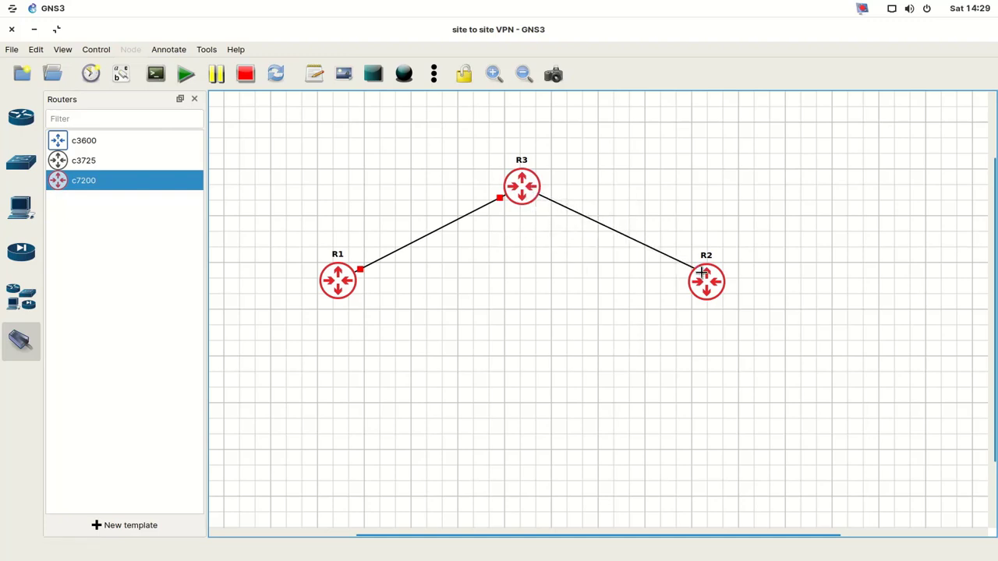
{"action": "left_click", "coordinate": [705, 282]}
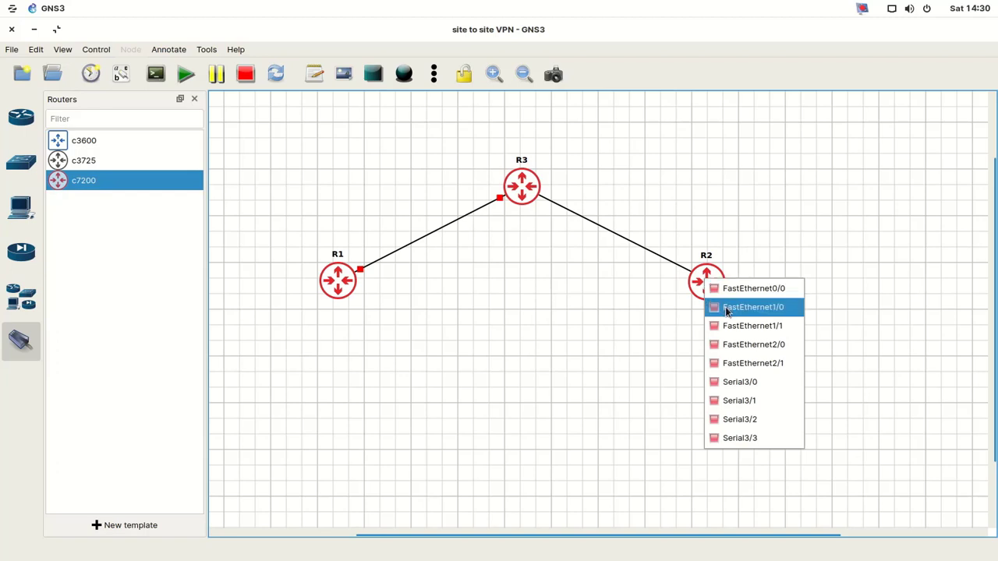
{"action": "left_click", "coordinate": [725, 307]}
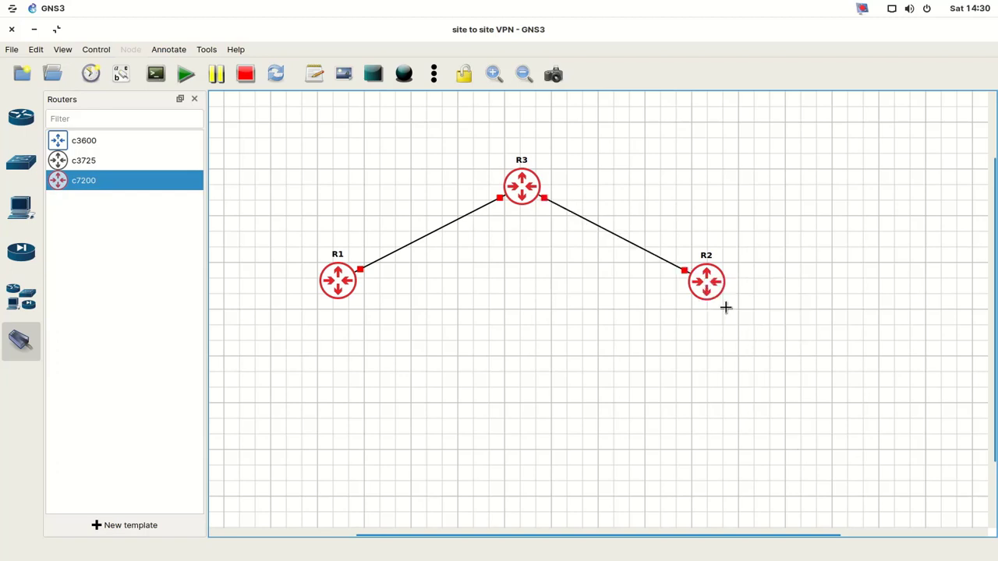
{"action": "right_click", "coordinate": [592, 317]}
- Fine-tune the positions of R1, R2 and R3 on the workspace
{"action": "left_click_drag", "start_coordinate": [699, 290], "coordinate": [697, 300]}
{"action": "left_click_drag", "start_coordinate": [351, 286], "coordinate": [350, 291]}
{"action": "left_click_drag", "start_coordinate": [706, 302], "coordinate": [714, 307]}
{"action": "left_click", "coordinate": [520, 194]}
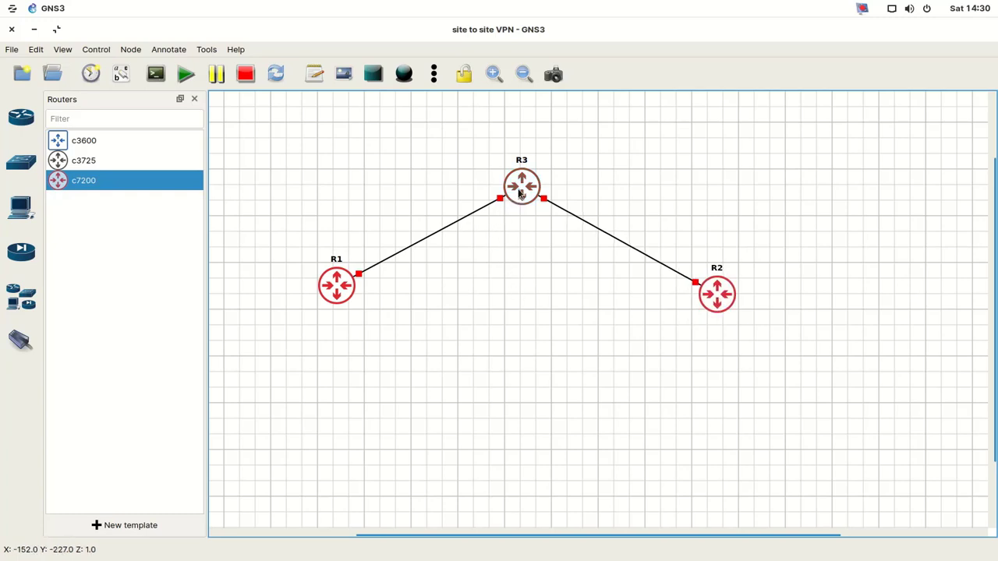
{"action": "mouse_move", "coordinate": [519, 193]}
{"action": "left_mouse_down"}
{"action": "mouse_move", "coordinate": [544, 192]}
{"action": "mouse_move", "coordinate": [526, 189]}
{"action": "left_mouse_up"}
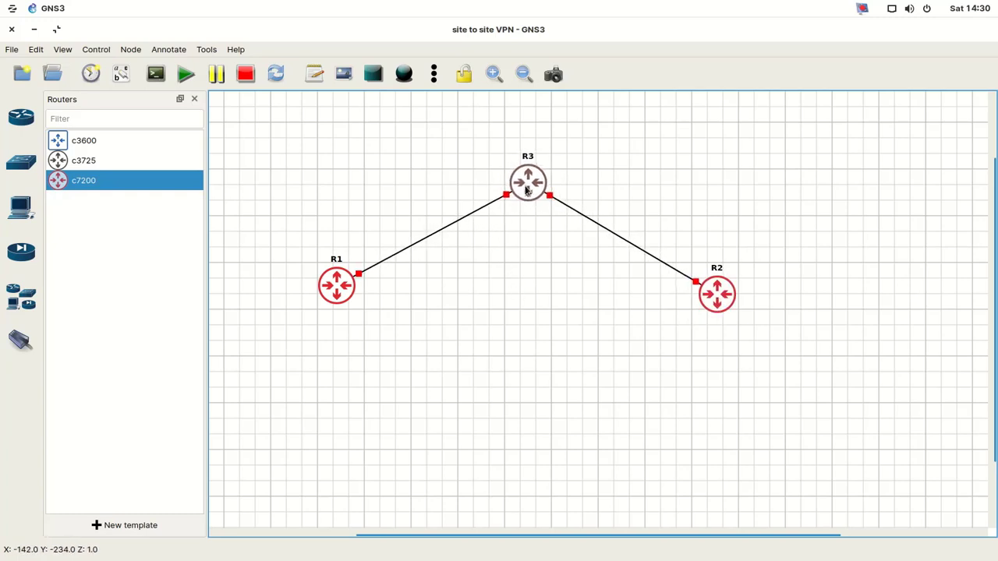
{"action": "left_click_drag", "start_coordinate": [336, 298], "coordinate": [337, 302]}
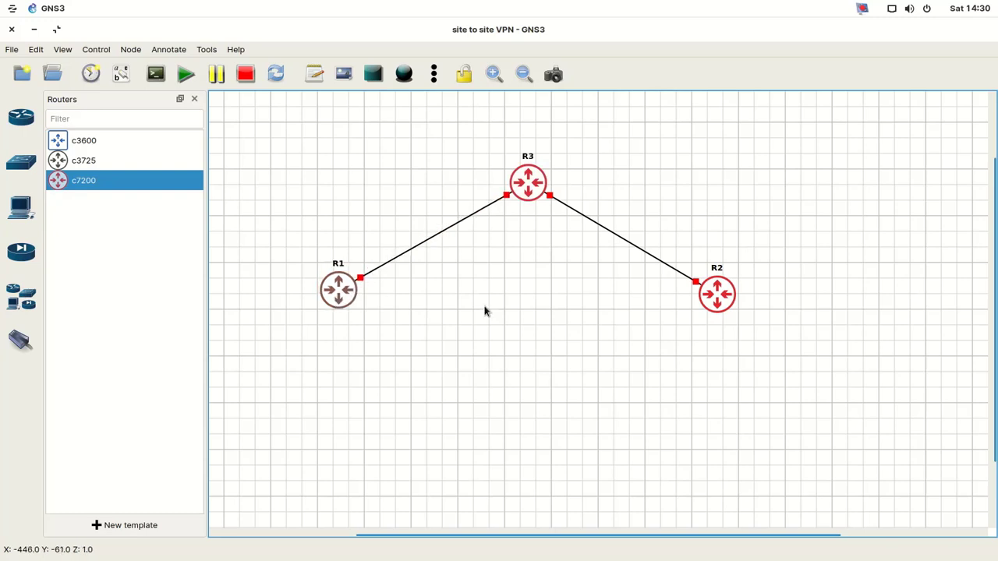
{"action": "left_click", "coordinate": [525, 187]}
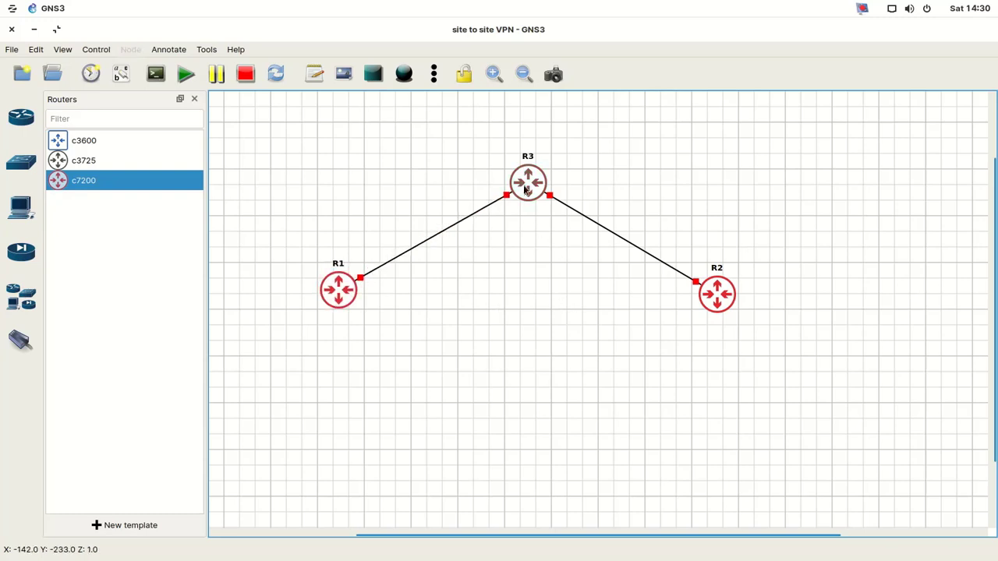
{"action": "mouse_move", "coordinate": [525, 188]}
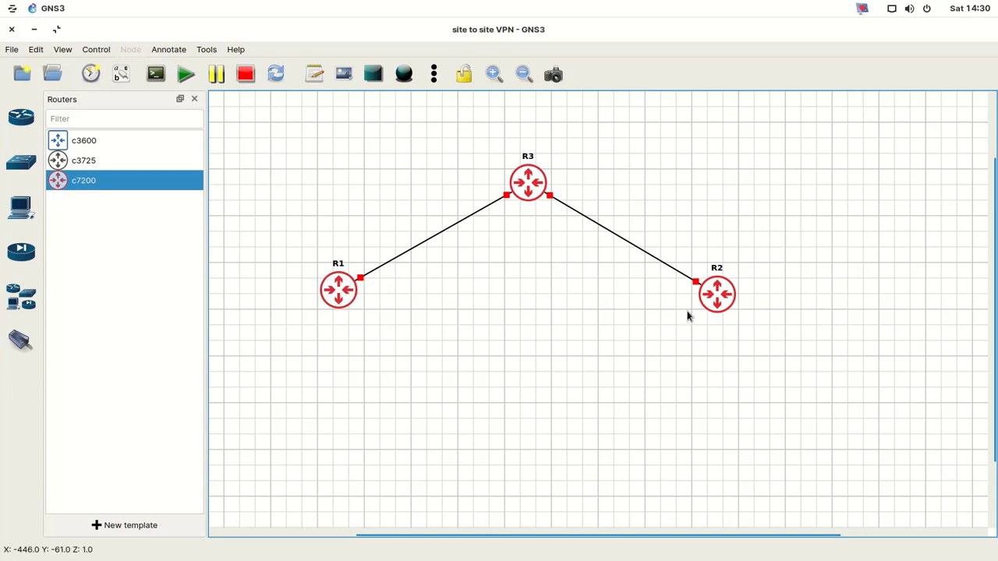
- Close the router list and add a SITE1 text note to the left of R1
{"action": "left_click", "coordinate": [194, 99]}
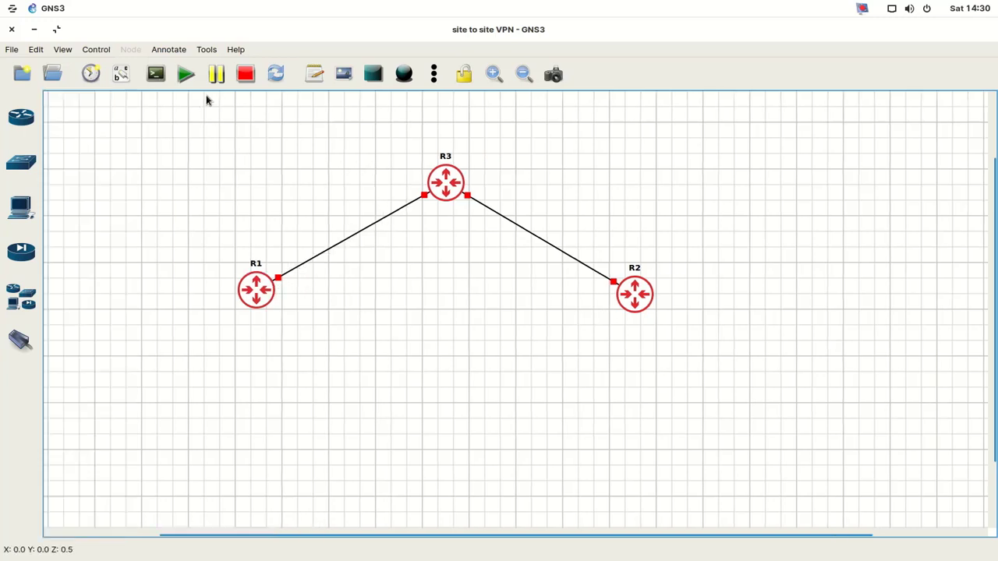
{"action": "left_click", "coordinate": [324, 80]}
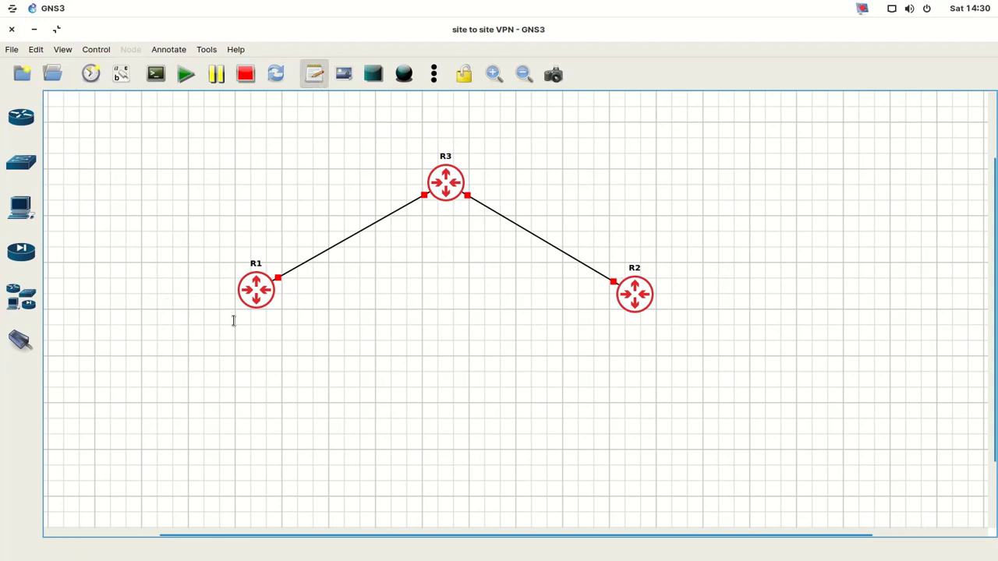
{"action": "left_click", "coordinate": [199, 284]}
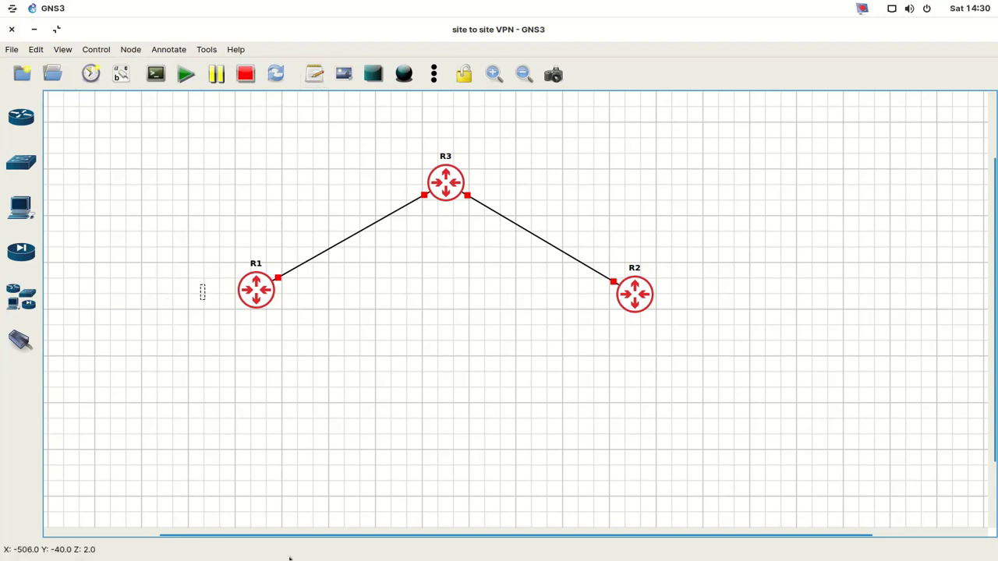
{"action": "type", "text": "si"}
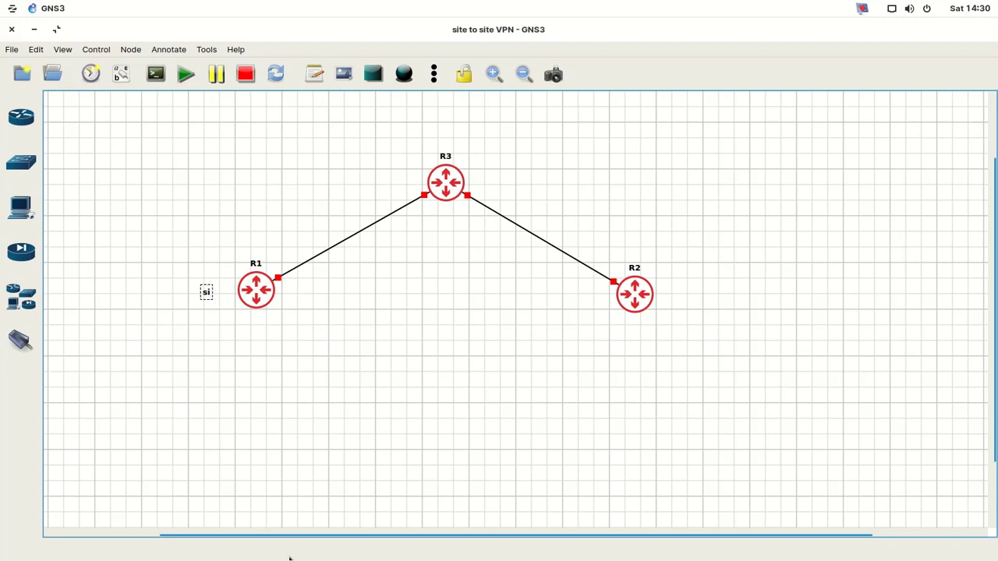
{"action": "key", "text": "BackSpace"}
{"action": "key", "text": "BackSpace"}
- Duplicate the SITE1 note, move the copy beside R2 and change it to SITE2
{"action": "right_click", "coordinate": [225, 294]}
{"action": "left_click", "coordinate": [250, 304]}
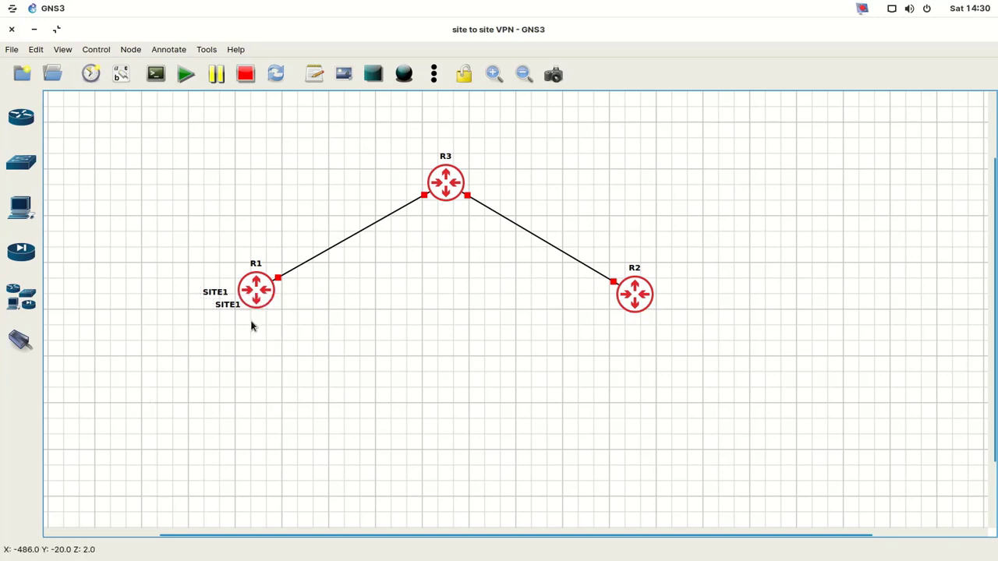
{"action": "left_click_drag", "start_coordinate": [237, 314], "coordinate": [675, 302]}
{"action": "double_click", "coordinate": [675, 303]}
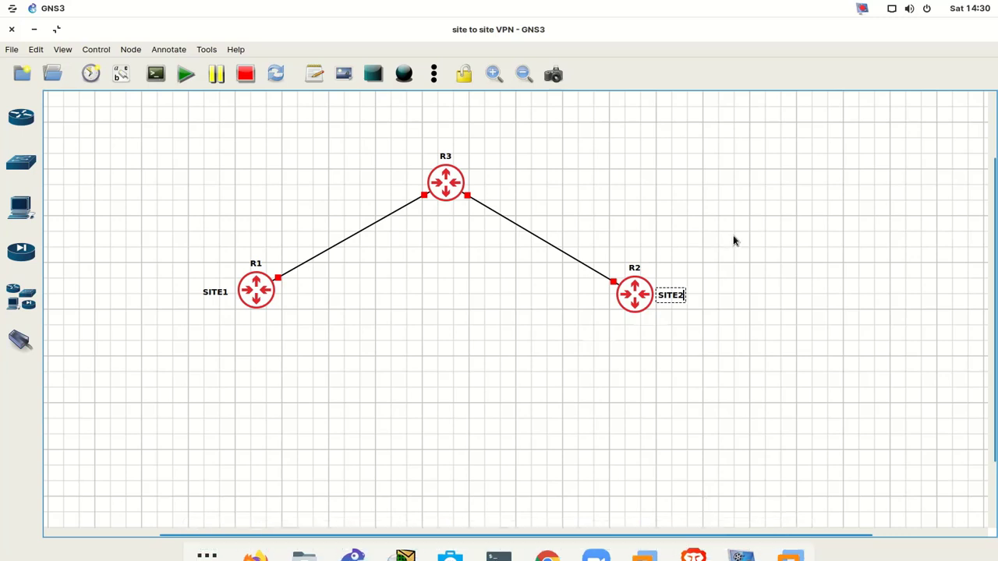
{"action": "left_click", "coordinate": [695, 339]}
{"action": "double_click", "coordinate": [672, 301]}
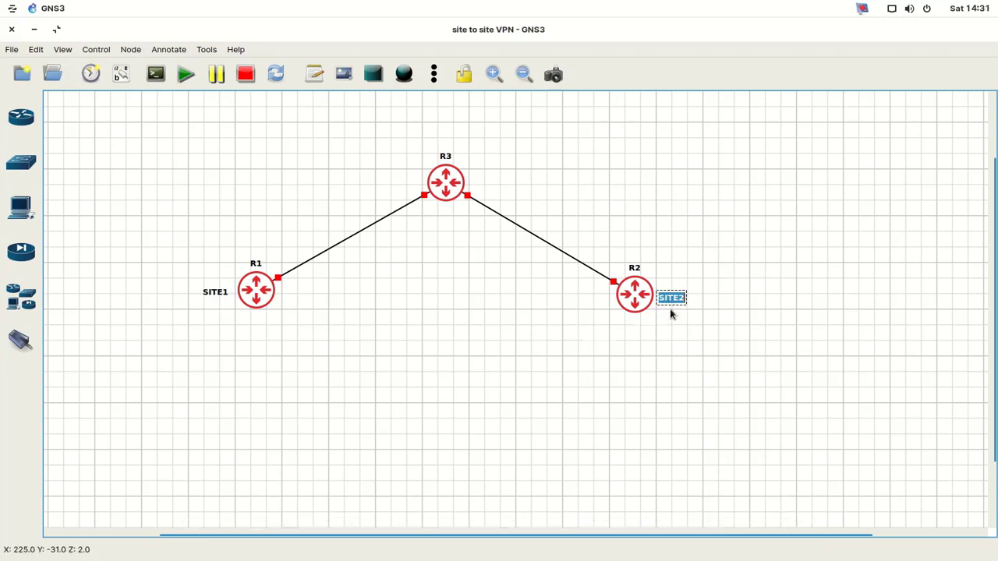
{"action": "left_click", "coordinate": [219, 300]}
{"action": "left_click", "coordinate": [243, 394]}
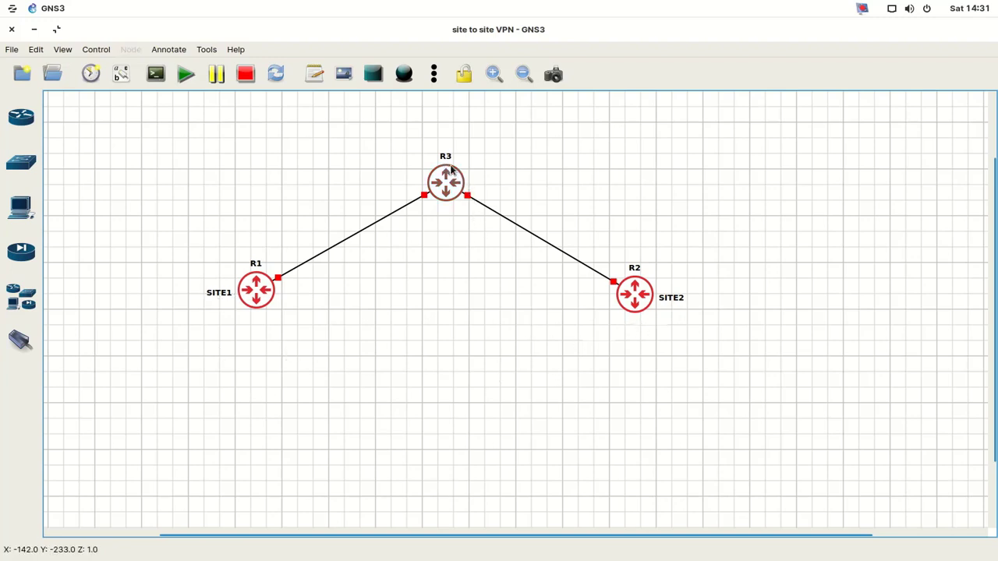
- Change R3's symbol to the wifi icon from the Affinity-square-red set
{"action": "mouse_move", "coordinate": [451, 170]}
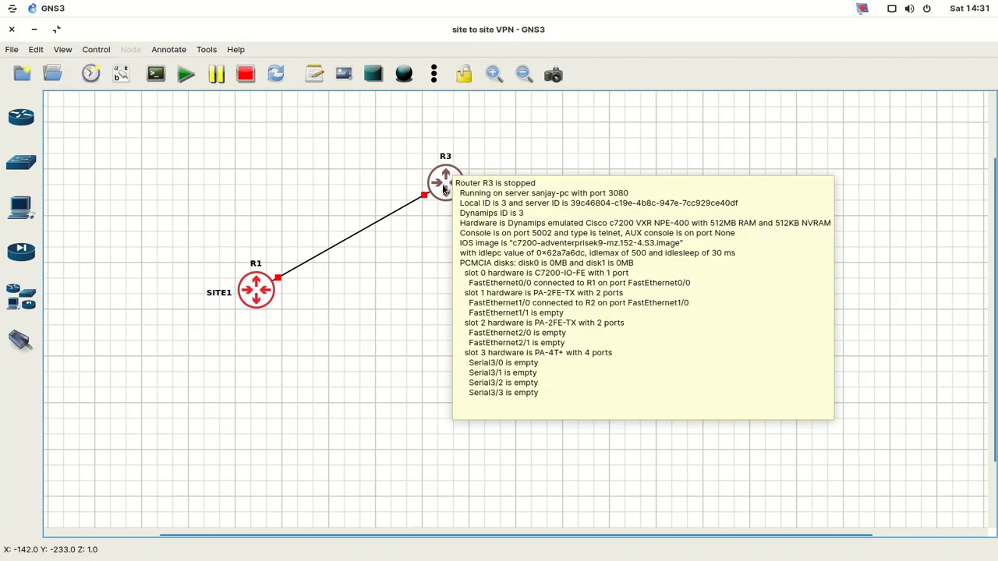
{"action": "right_click", "coordinate": [443, 188]}
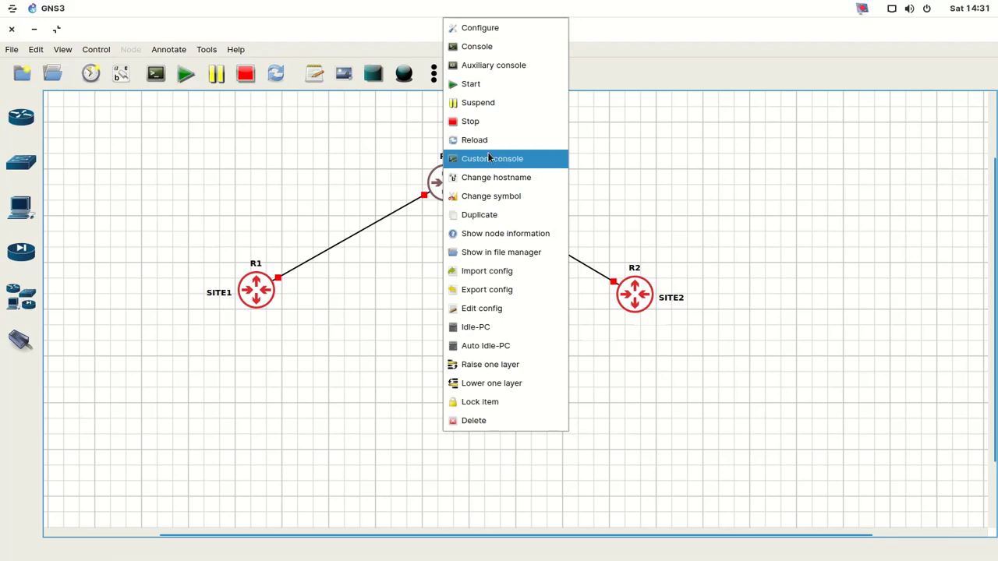
{"action": "left_click", "coordinate": [496, 200]}
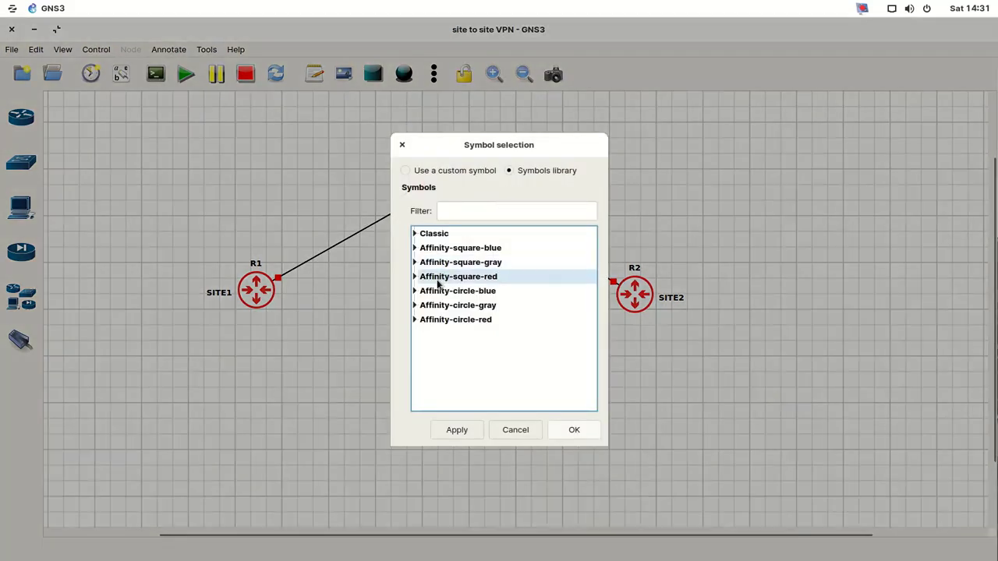
{"action": "left_click", "coordinate": [415, 277]}
{"action": "scroll", "coordinate": [483, 321], "scroll_direction": "down", "scroll_amount": 3}
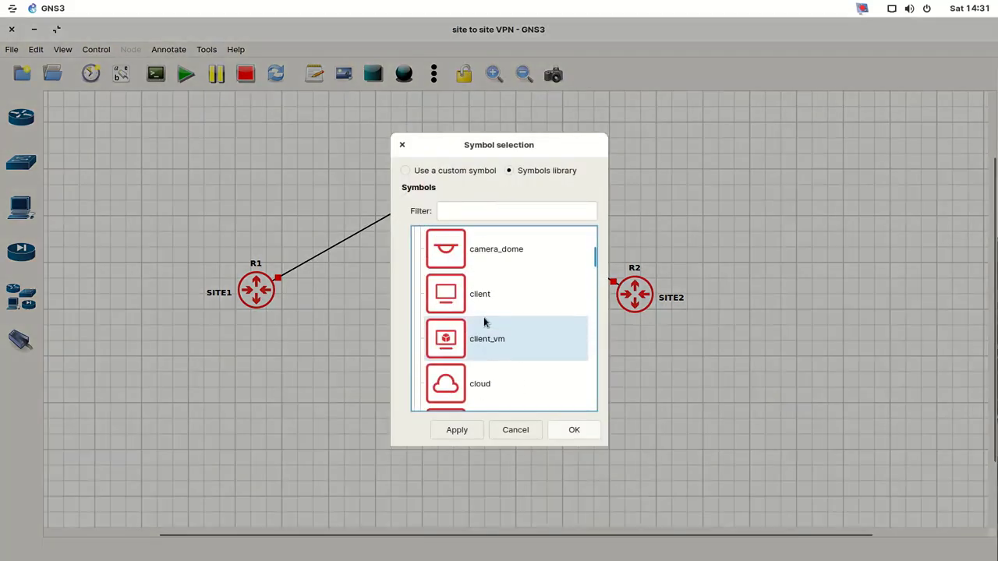
{"action": "scroll", "coordinate": [484, 321], "scroll_direction": "down", "scroll_amount": 3}
{"action": "scroll", "coordinate": [483, 322], "scroll_direction": "down", "scroll_amount": 2}
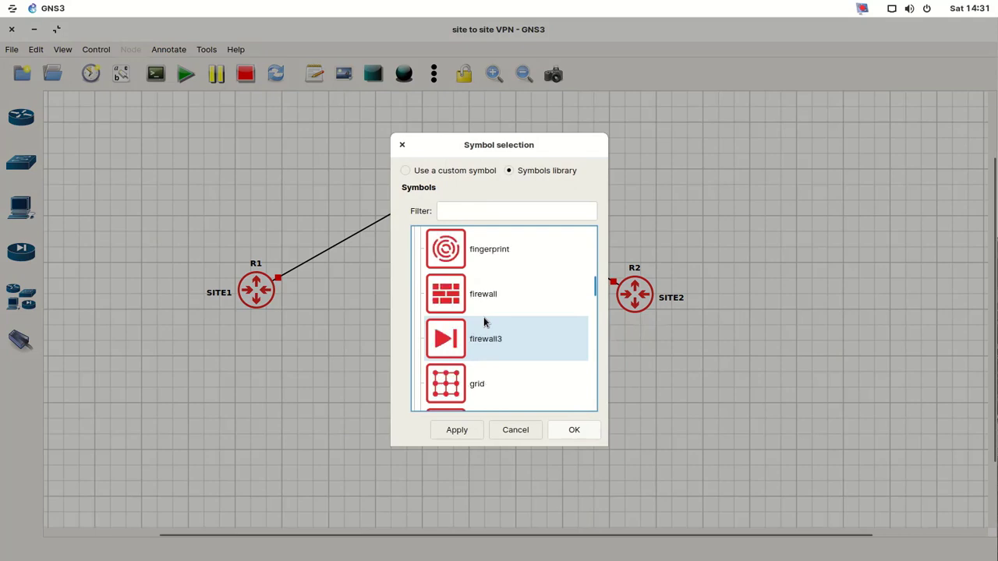
{"action": "scroll", "coordinate": [483, 322], "scroll_direction": "up", "scroll_amount": 2}
{"action": "scroll", "coordinate": [483, 317], "scroll_direction": "down", "scroll_amount": 6}
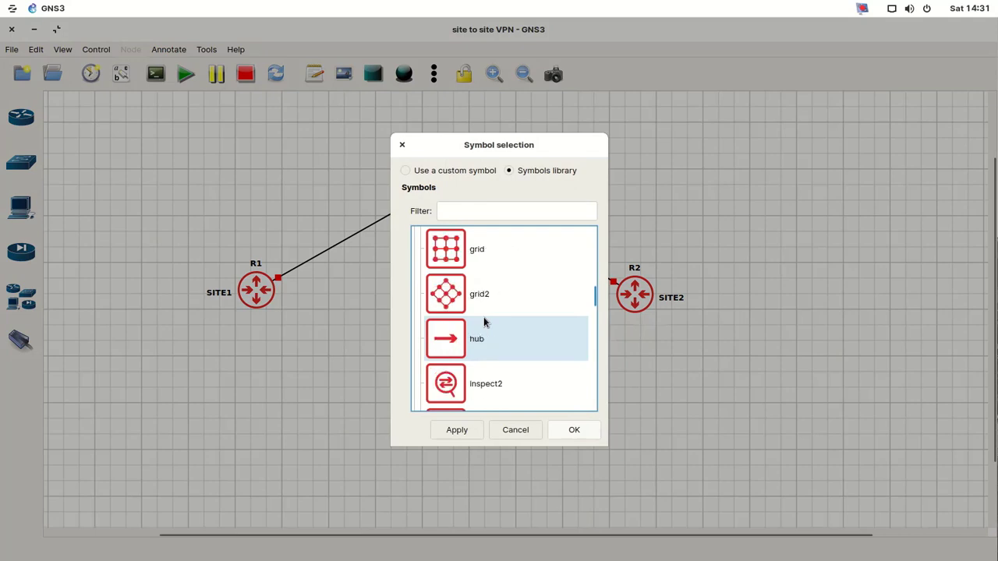
{"action": "scroll", "coordinate": [483, 317], "scroll_direction": "down", "scroll_amount": 3}
{"action": "scroll", "coordinate": [483, 316], "scroll_direction": "down", "scroll_amount": 8}
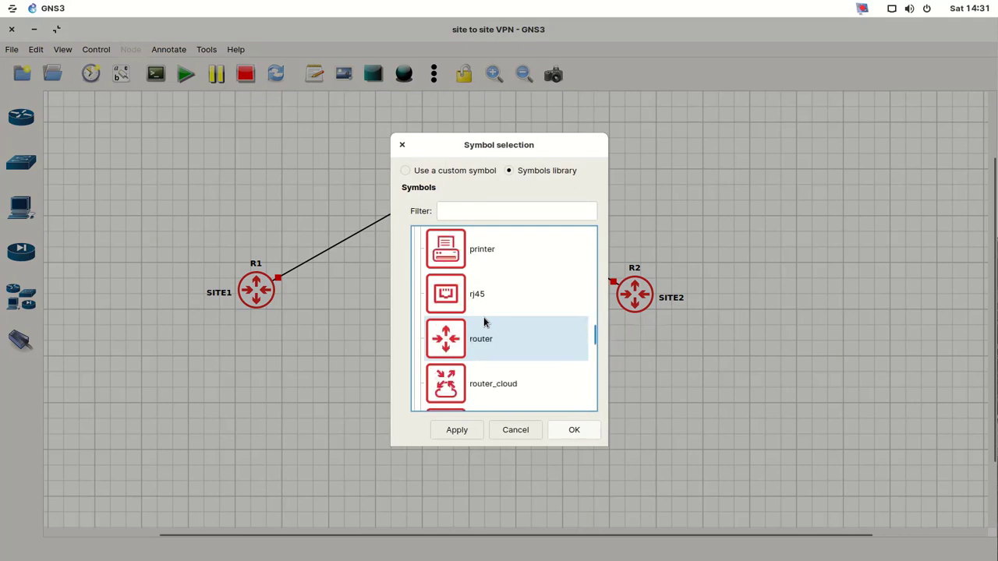
{"action": "scroll", "coordinate": [484, 323], "scroll_direction": "down", "scroll_amount": 6}
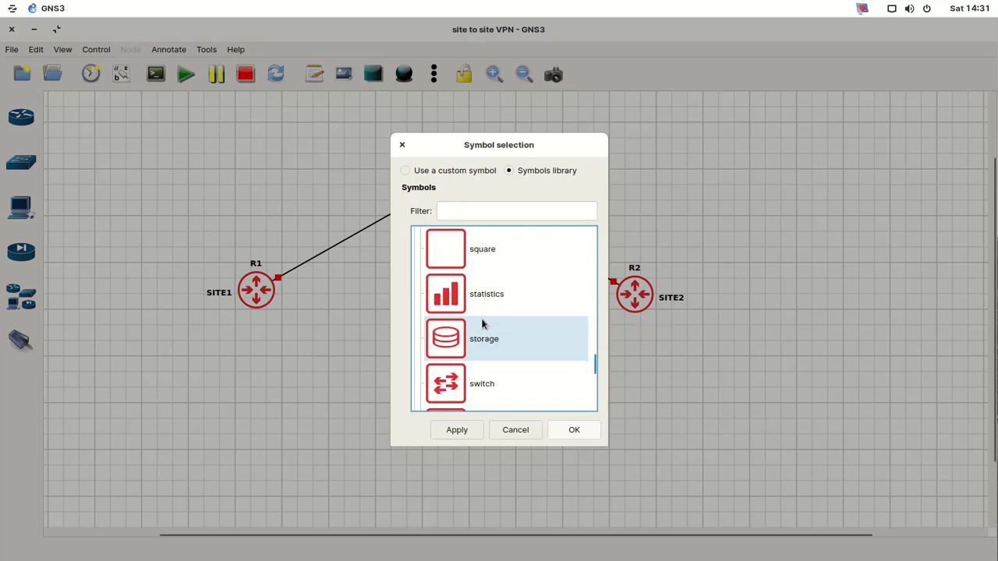
{"action": "scroll", "coordinate": [483, 323], "scroll_direction": "down", "scroll_amount": 3}
{"action": "scroll", "coordinate": [483, 324], "scroll_direction": "down", "scroll_amount": 6}
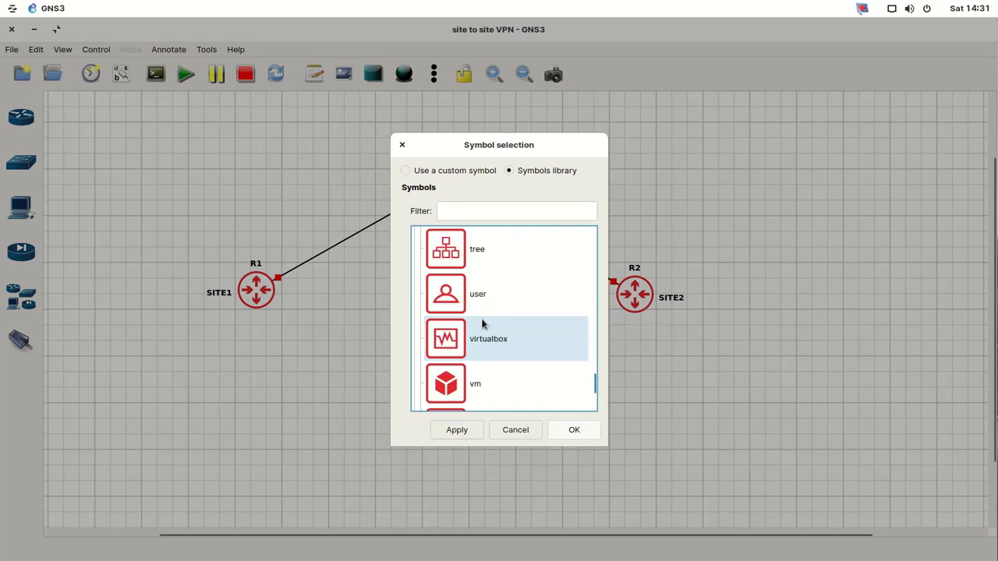
{"action": "left_click", "coordinate": [464, 335]}
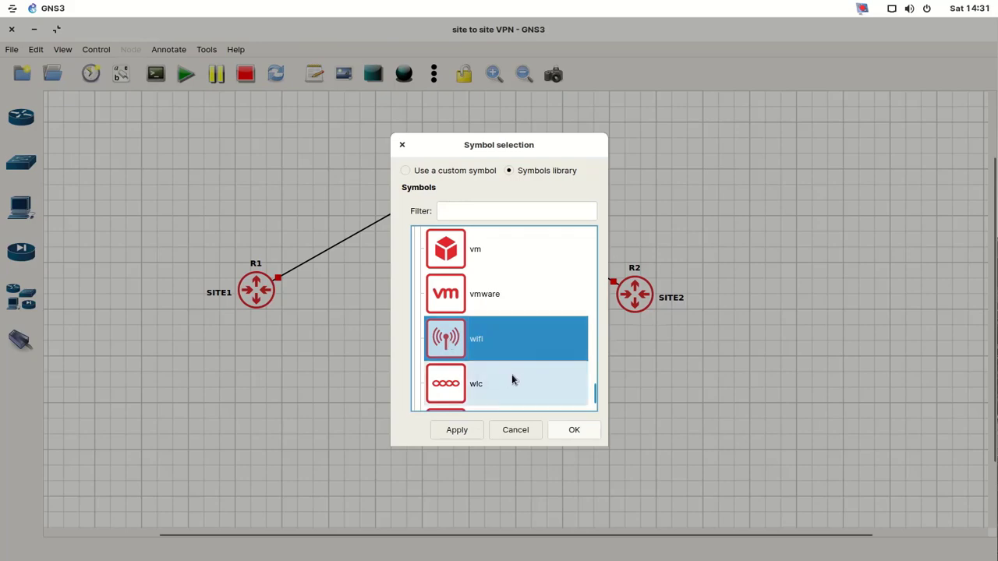
{"action": "left_click", "coordinate": [575, 431]}
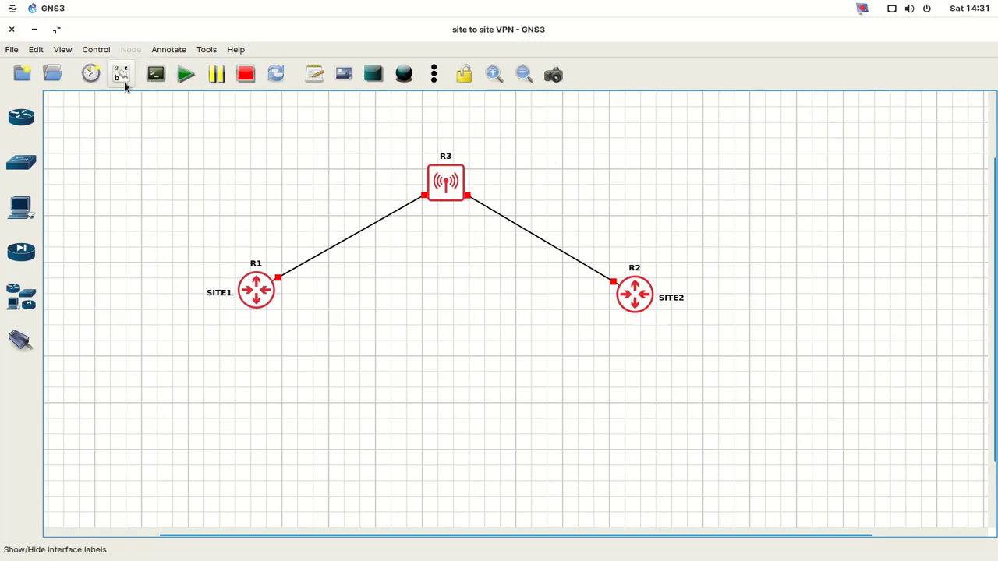
- Add a text note reading 'ISP' just above R3
{"action": "left_click", "coordinate": [314, 74]}
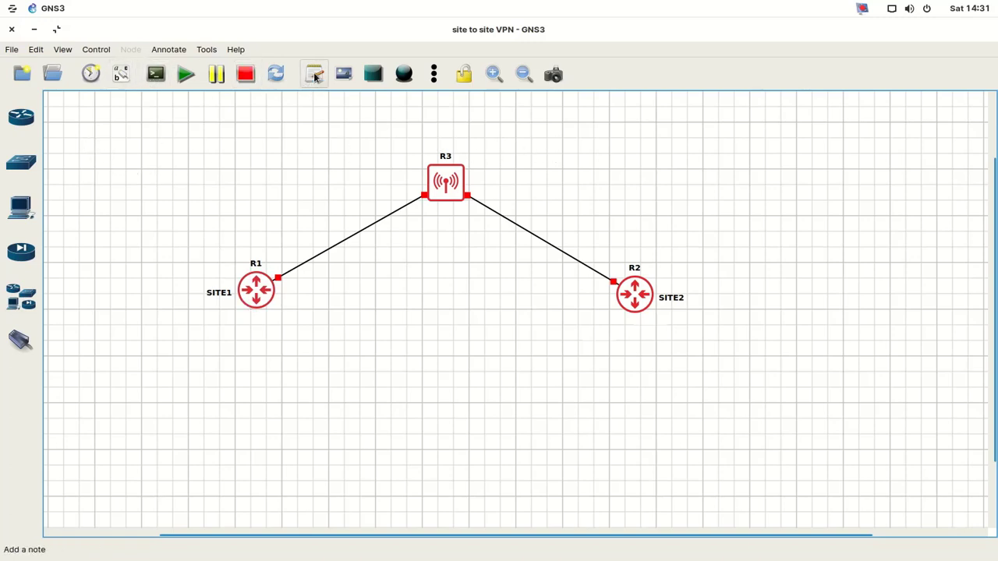
{"action": "left_click", "coordinate": [440, 135]}
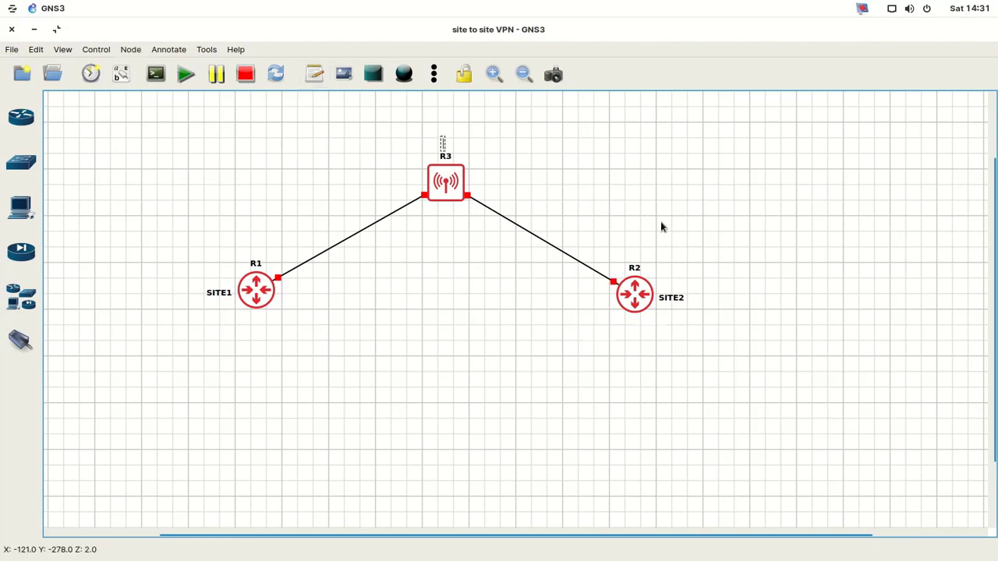
{"action": "type", "text": "IS"}
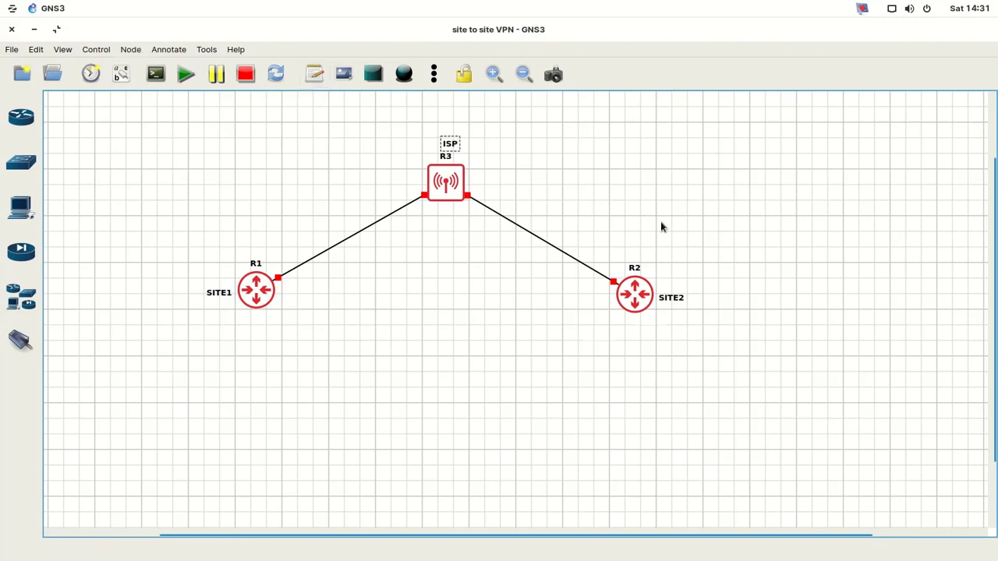
{"action": "type", "text": "P"}
{"action": "key", "text": "ctrl+a"}
{"action": "left_click", "coordinate": [470, 152]}
- Place VPCS host PC1 below R1, then drag a second VPCS host below R2
{"action": "left_click", "coordinate": [17, 215]}
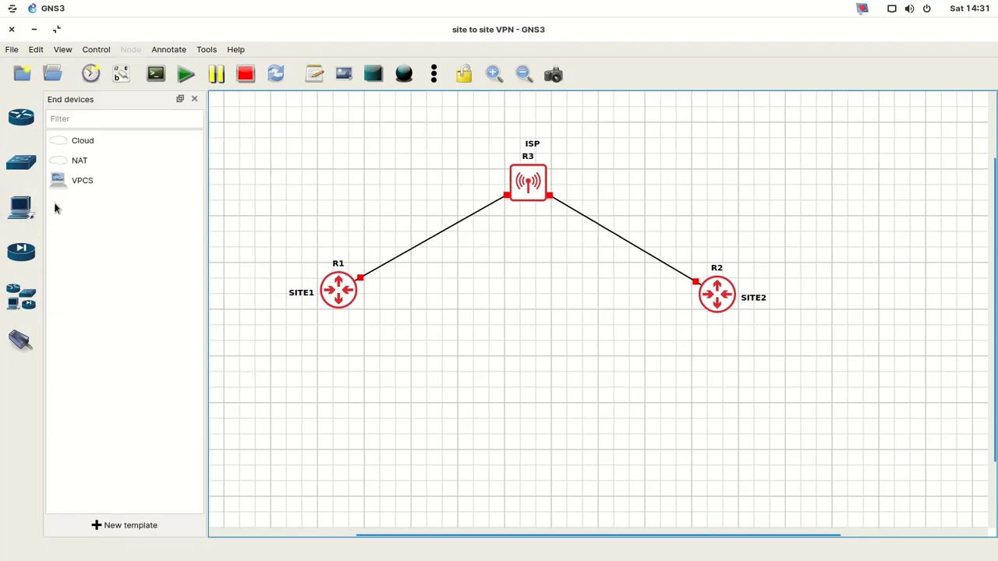
{"action": "left_click_drag", "start_coordinate": [62, 189], "coordinate": [328, 388]}
{"action": "left_click", "coordinate": [529, 321]}
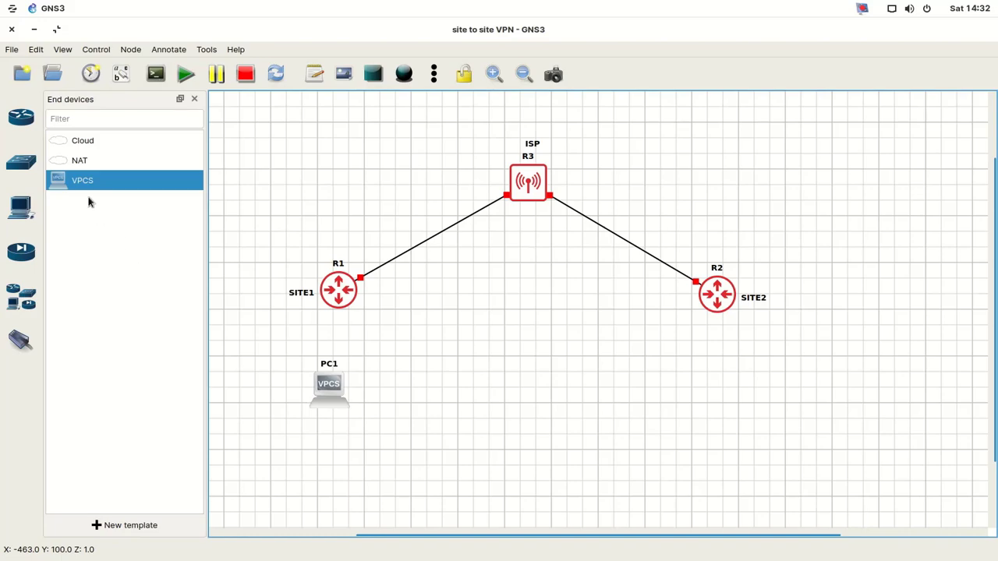
{"action": "left_click_drag", "start_coordinate": [81, 183], "coordinate": [726, 400]}
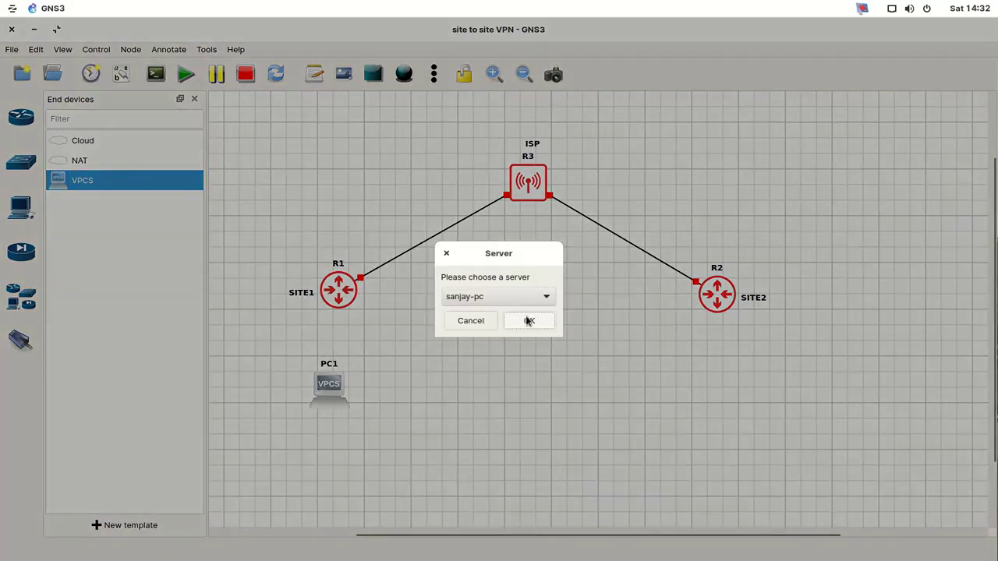
- Confirm the server for the second VPCS host, PC2, below R2
{"action": "left_click", "coordinate": [529, 321]}
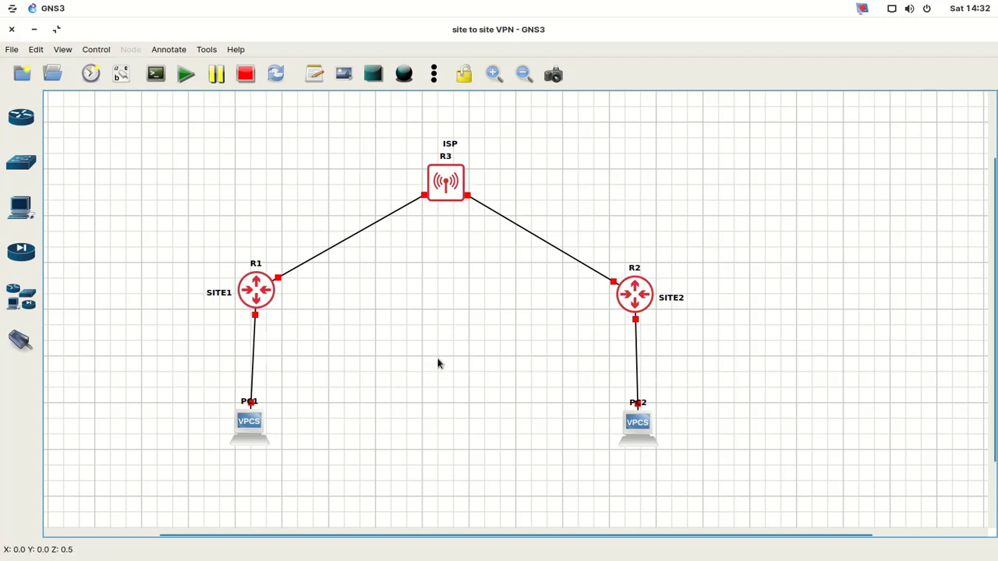
- Show interface labels and move the f0/0 and f1/0 labels on R1, R2 and R3 clear of the links
{"action": "left_click", "coordinate": [127, 80]}
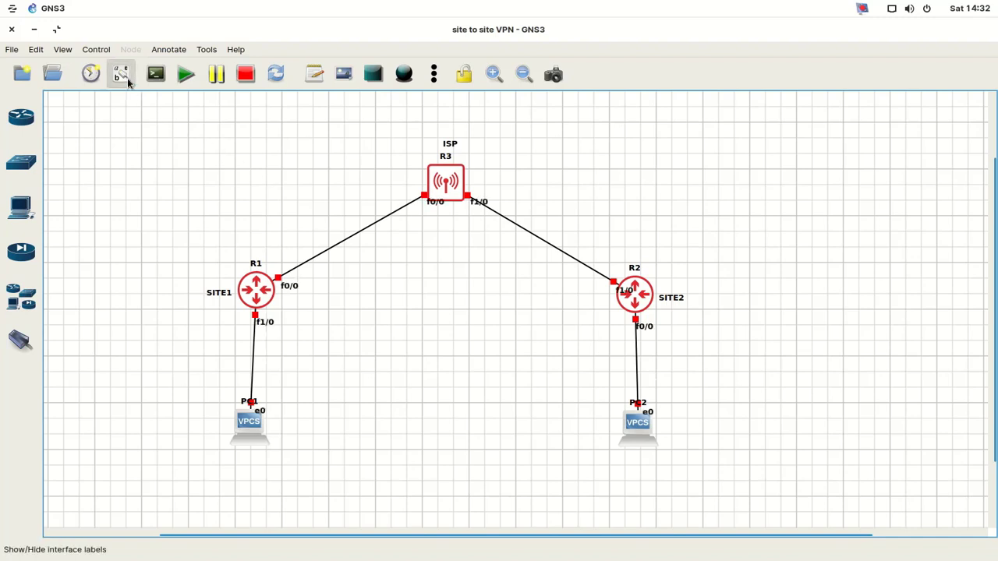
{"action": "left_click_drag", "start_coordinate": [294, 289], "coordinate": [297, 290]}
{"action": "left_click_drag", "start_coordinate": [618, 292], "coordinate": [595, 294]}
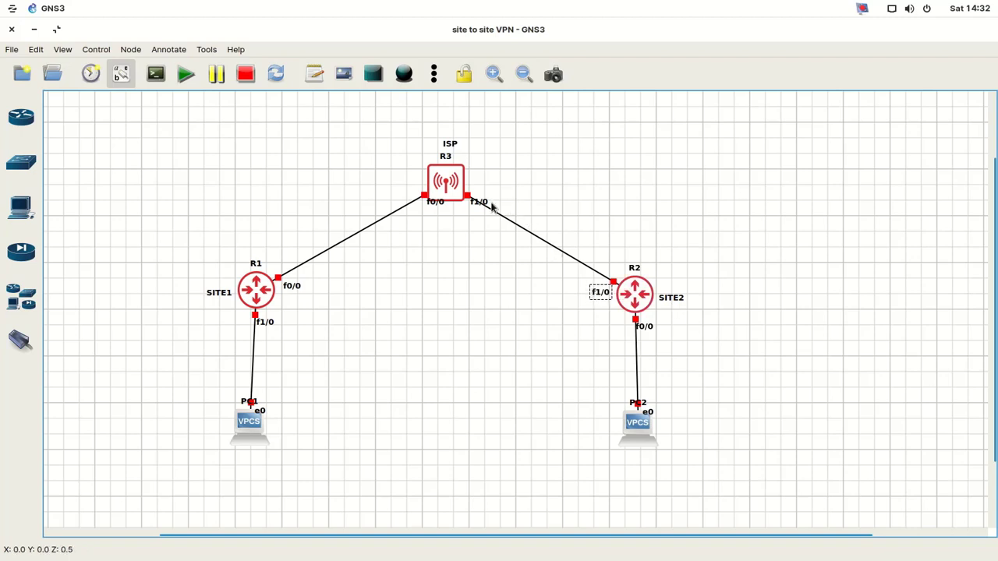
{"action": "left_click_drag", "start_coordinate": [487, 204], "coordinate": [407, 199]}
{"action": "left_click", "coordinate": [406, 261]}
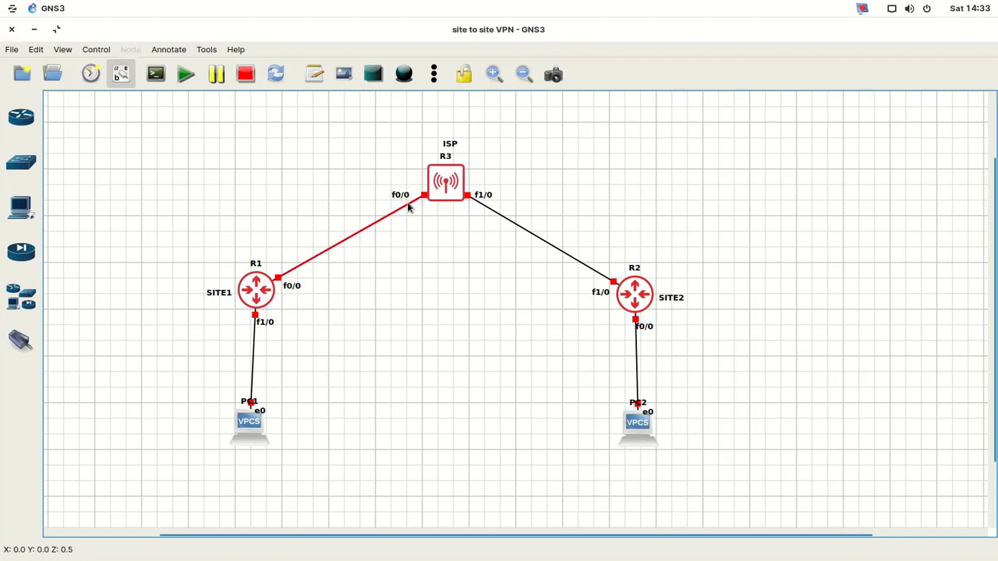
{"action": "left_click_drag", "start_coordinate": [409, 201], "coordinate": [428, 216]}
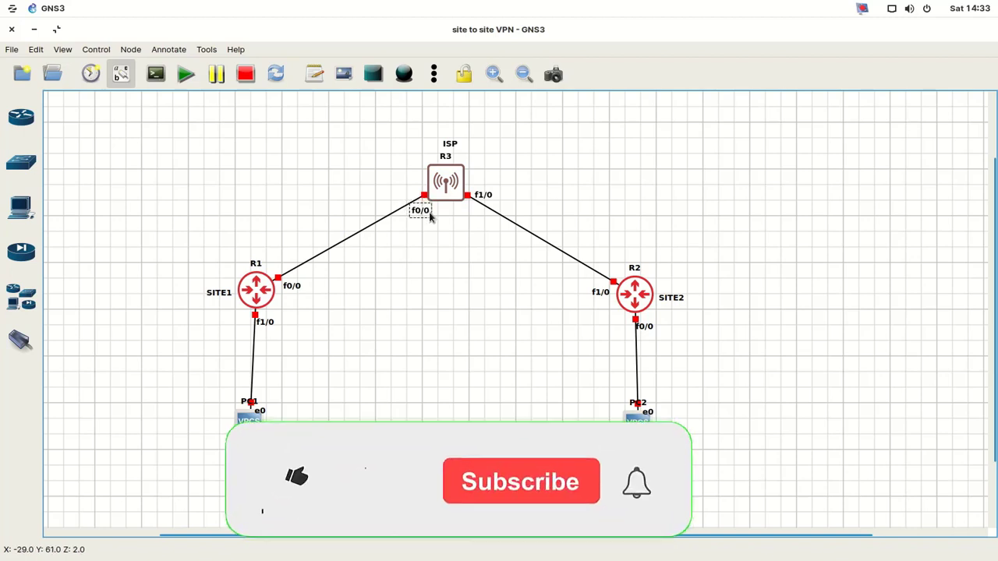
{"action": "left_click", "coordinate": [424, 282]}
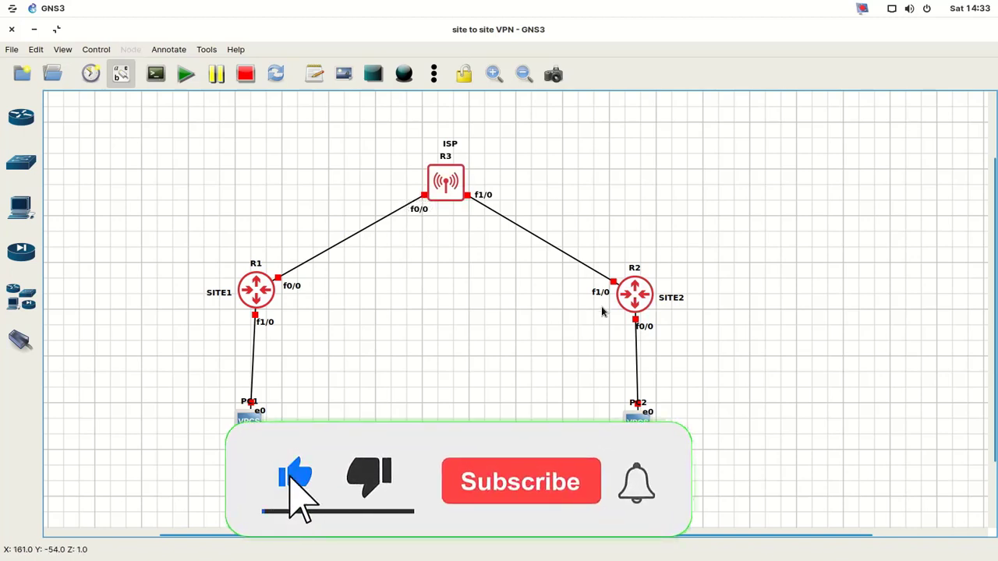
{"action": "left_click_drag", "start_coordinate": [602, 297], "coordinate": [608, 265]}
{"action": "left_click", "coordinate": [545, 337]}
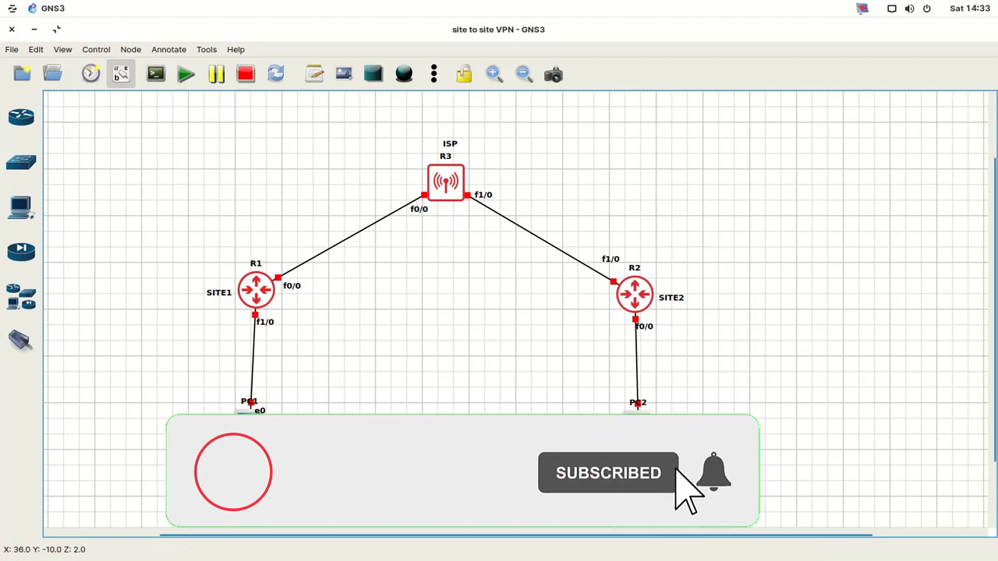
{"action": "left_click", "coordinate": [177, 265]}
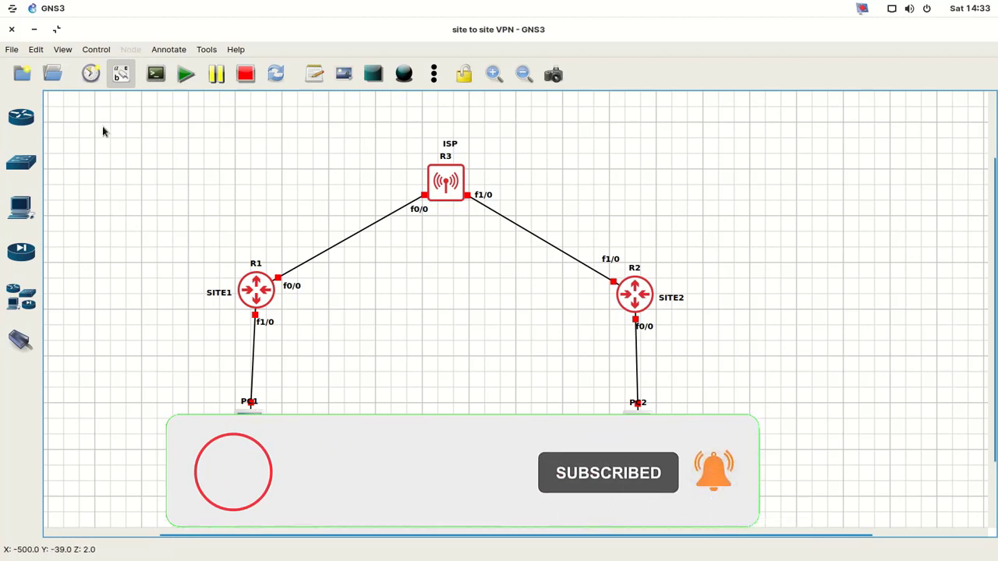
{"action": "left_click", "coordinate": [316, 78]}
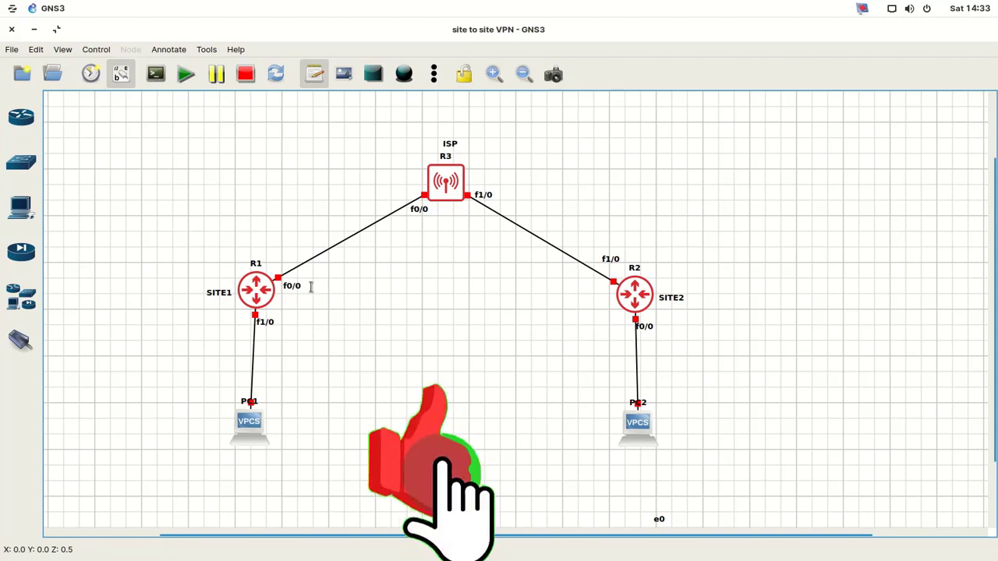
- Add a 100.100.100.1 address note above R1
{"action": "left_click", "coordinate": [238, 251]}
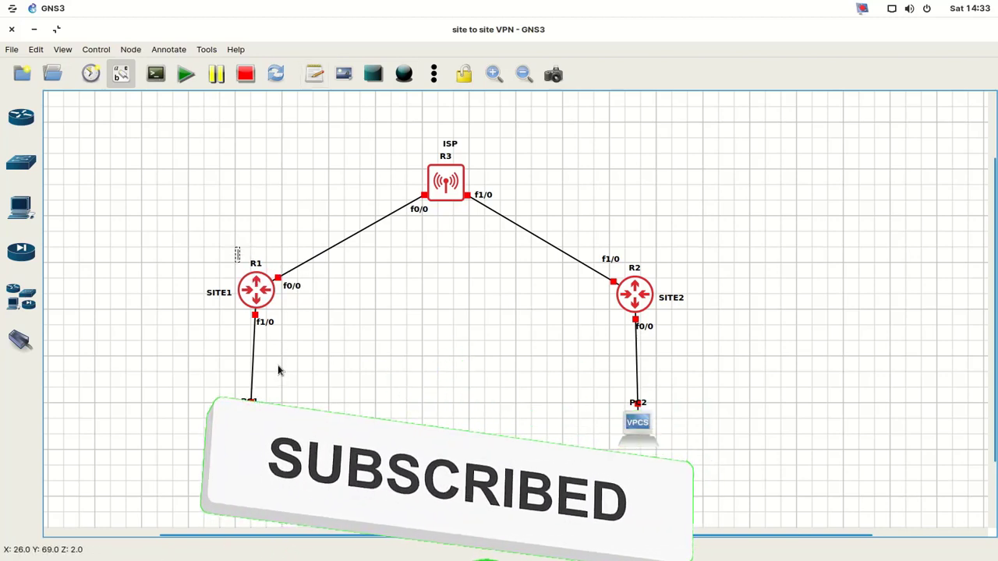
{"action": "type", "text": "10"}
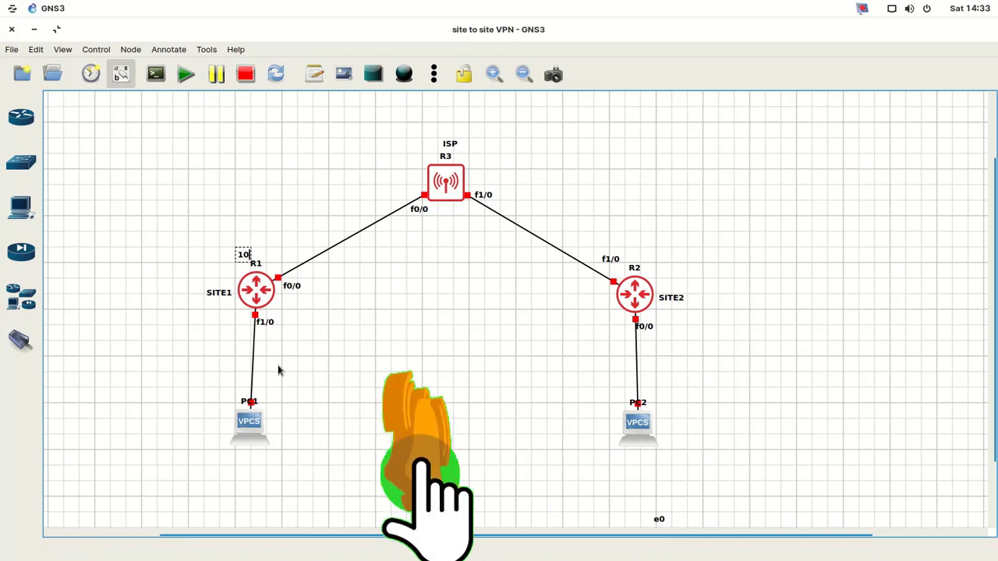
{"action": "type", "text": "0.100.100"}
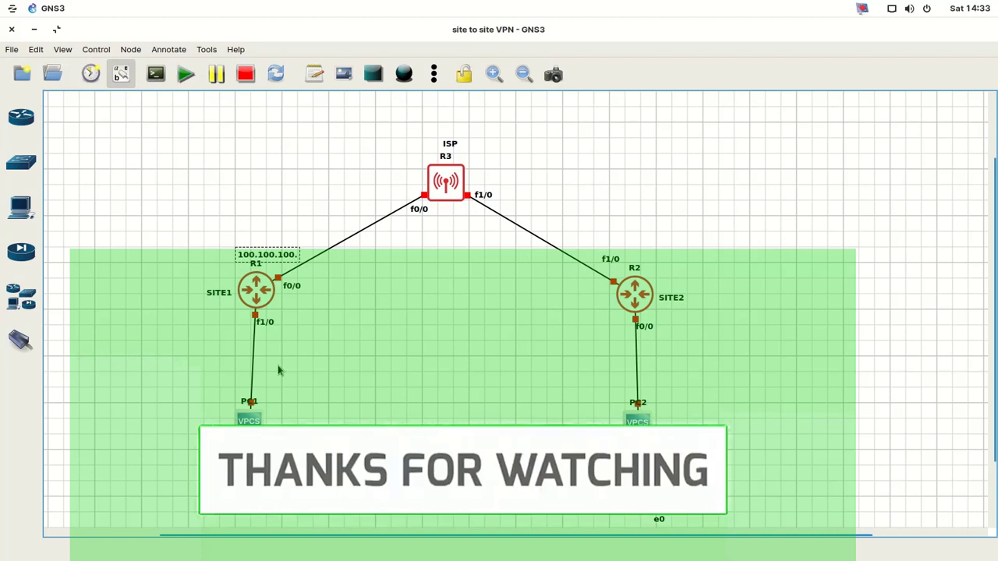
{"action": "key", "text": "BackSpace"}
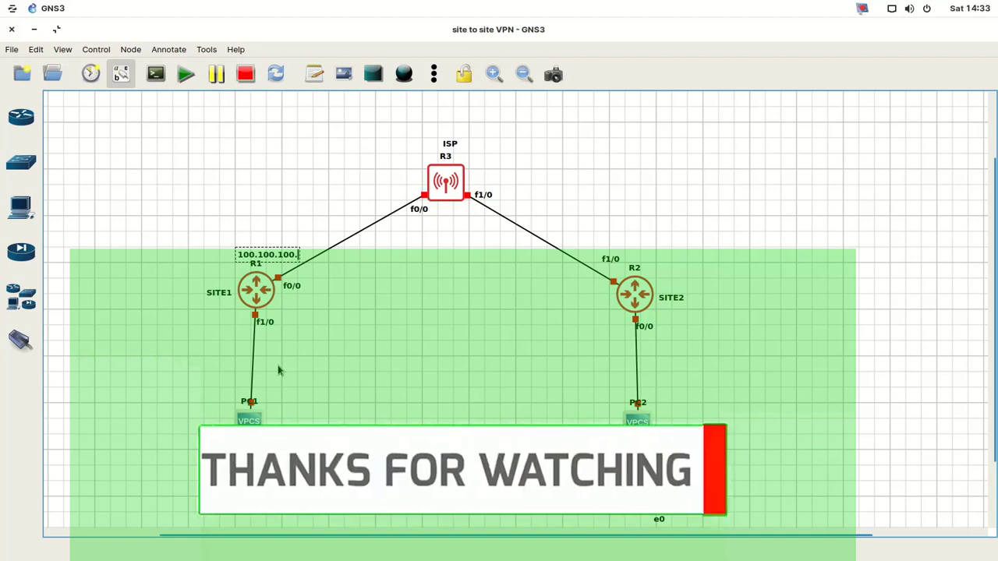
{"action": "type", "text": "1"}
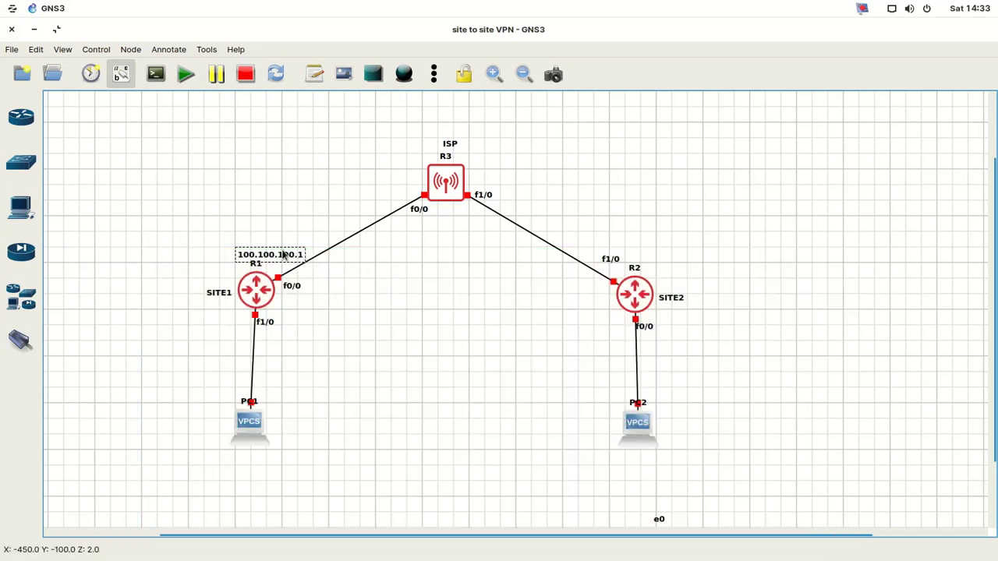
- Duplicate the address note beside R3's f0/0 and change it to 100.100.100.2
{"action": "right_click", "coordinate": [284, 254]}
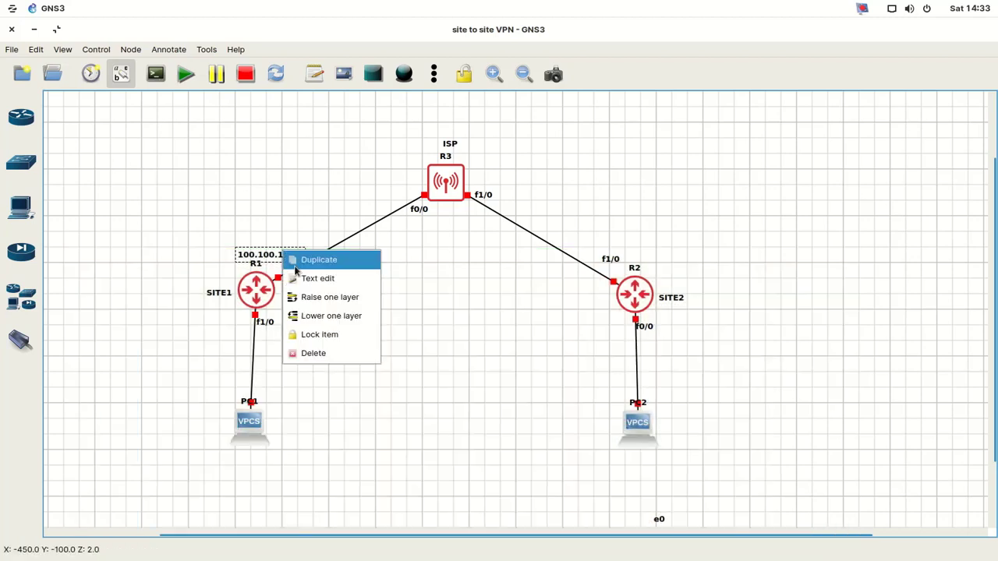
{"action": "left_click", "coordinate": [297, 265]}
{"action": "left_click_drag", "start_coordinate": [301, 267], "coordinate": [399, 187]}
{"action": "mouse_move", "coordinate": [556, 556]}
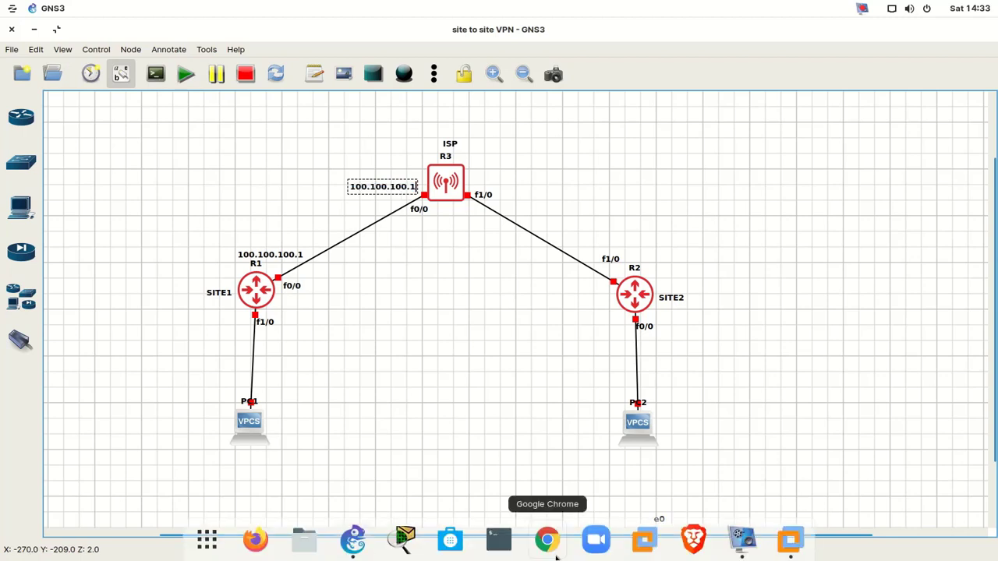
{"action": "key", "text": "BackSpace"}
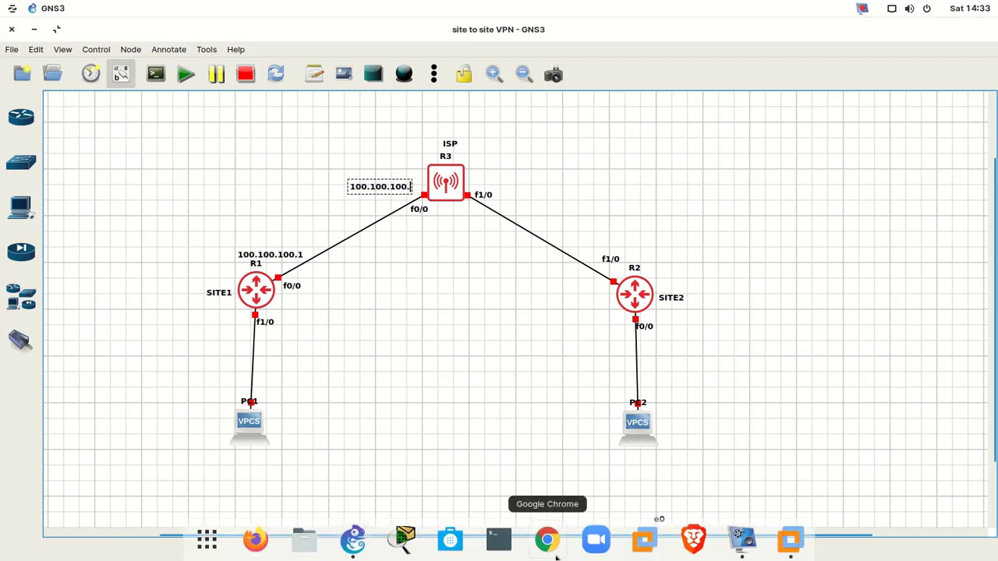
{"action": "type", "text": "2"}
{"action": "left_click", "coordinate": [467, 343]}
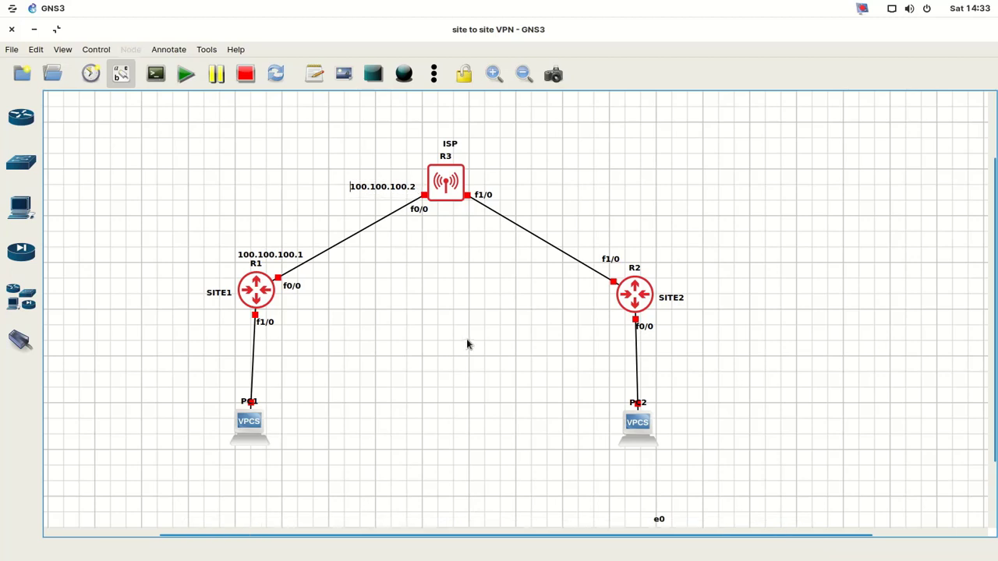
{"action": "left_click", "coordinate": [378, 195]}
{"action": "double_click", "coordinate": [378, 195]}
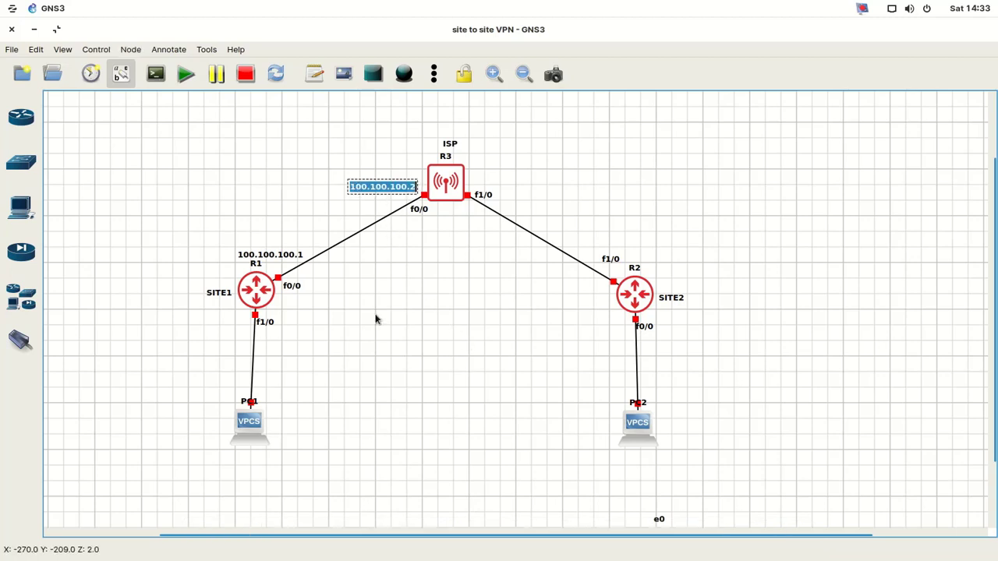
{"action": "left_click", "coordinate": [380, 326]}
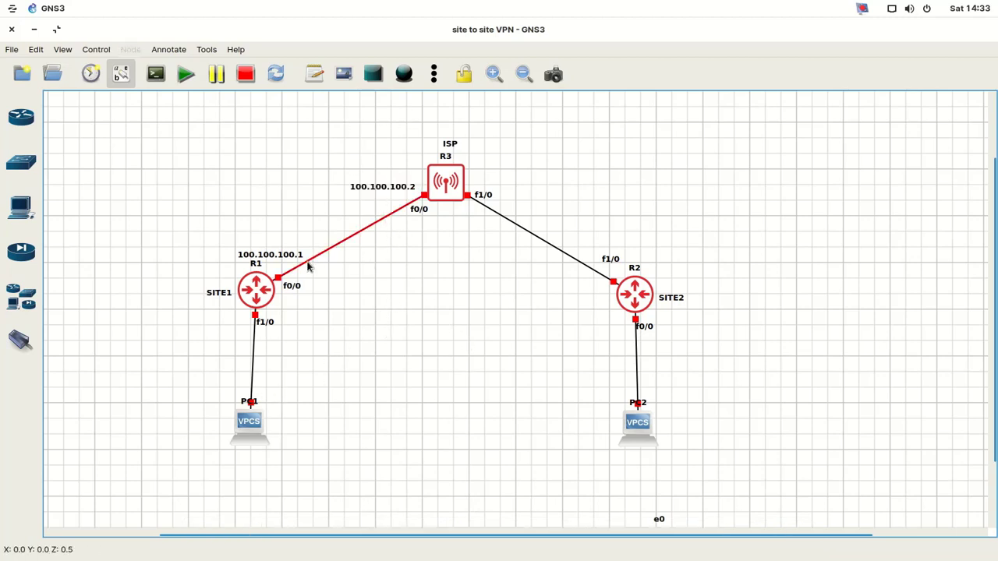
{"action": "left_click", "coordinate": [314, 73]}
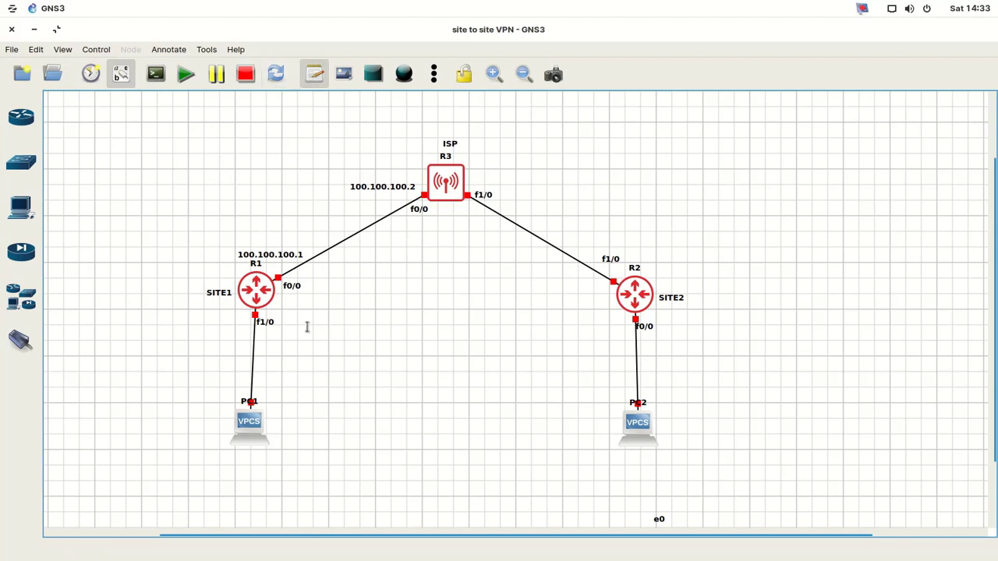
- Add a 192.168.1.1 note beside R1's f1/0 and duplicate it next to R2's f0/0
{"action": "left_click", "coordinate": [285, 324]}
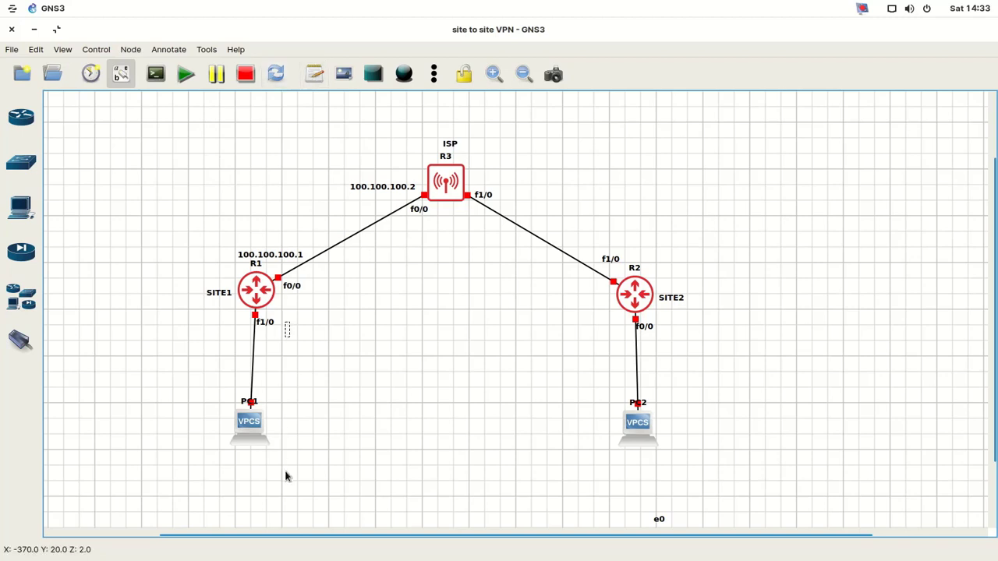
{"action": "type", "text": "192"}
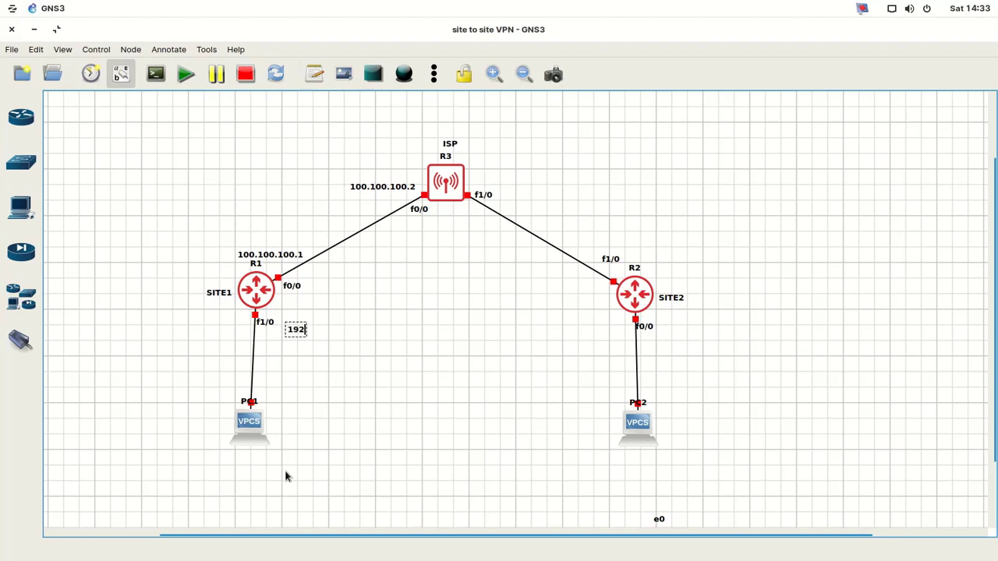
{"action": "type", "text": ".168.1.1"}
{"action": "right_click", "coordinate": [315, 332]}
{"action": "left_click", "coordinate": [341, 343]}
{"action": "left_click_drag", "start_coordinate": [335, 345], "coordinate": [698, 329]}
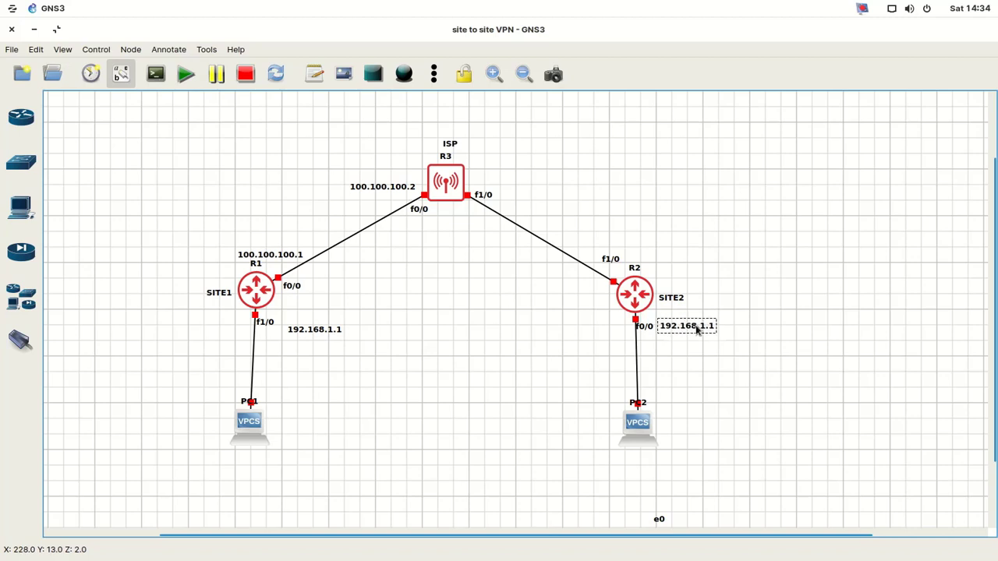
- Change the copied note to 172.16.1.1 and nudge the 192.168.1.1 note into place
{"action": "double_click", "coordinate": [698, 329]}
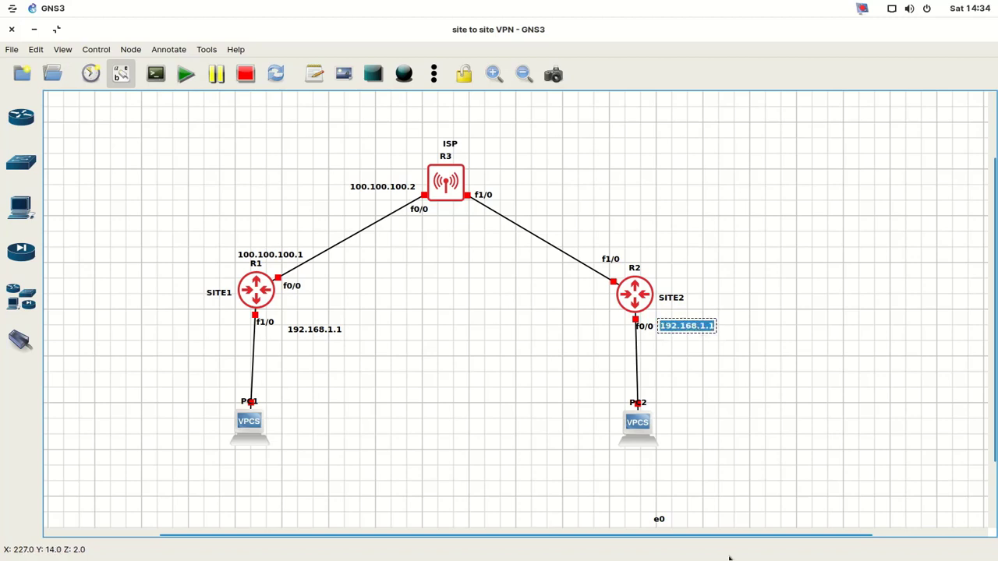
{"action": "type", "text": "17"}
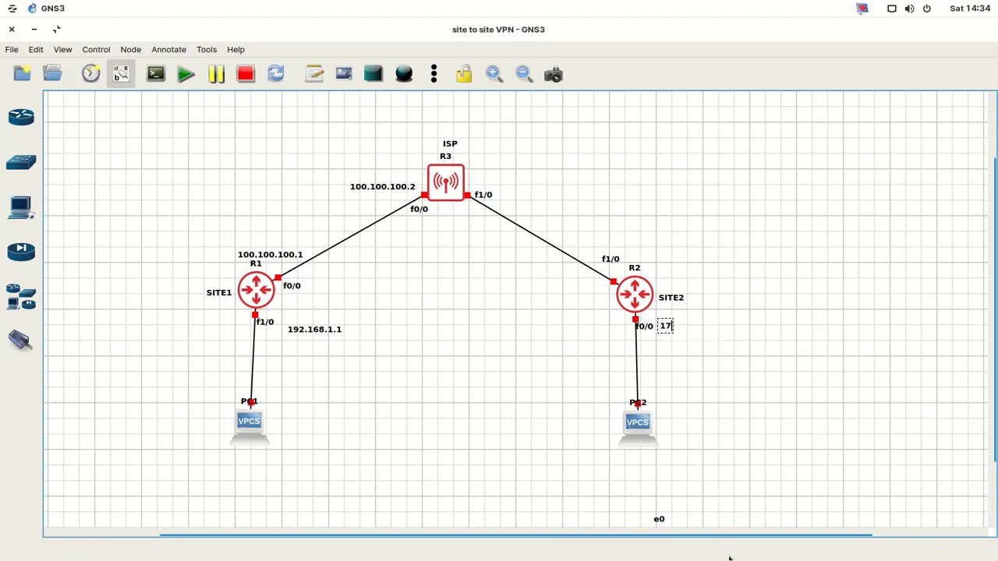
{"action": "type", "text": "2.16.1.1"}
{"action": "key", "text": "ctrl+a"}
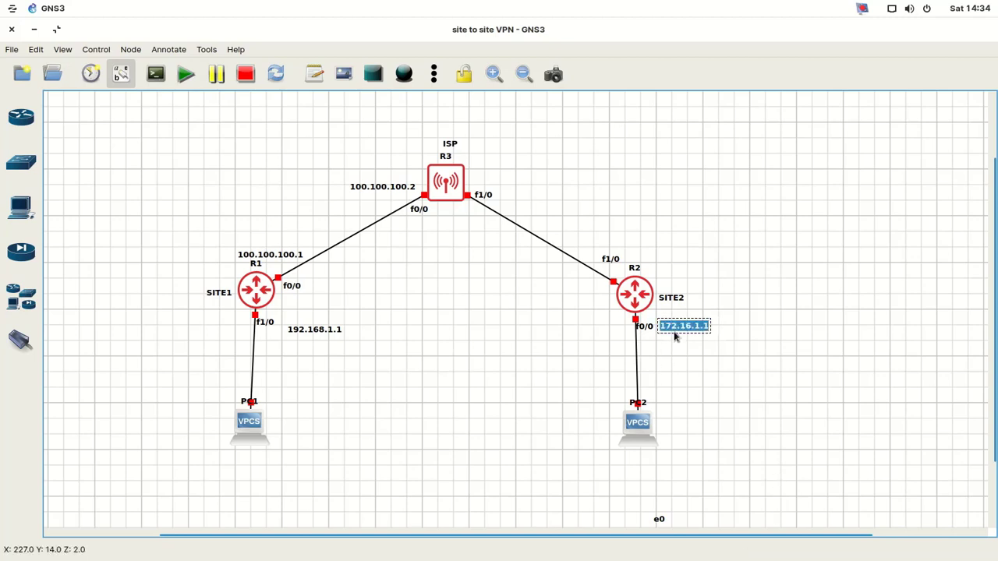
{"action": "left_click", "coordinate": [681, 350]}
{"action": "left_click", "coordinate": [689, 330]}
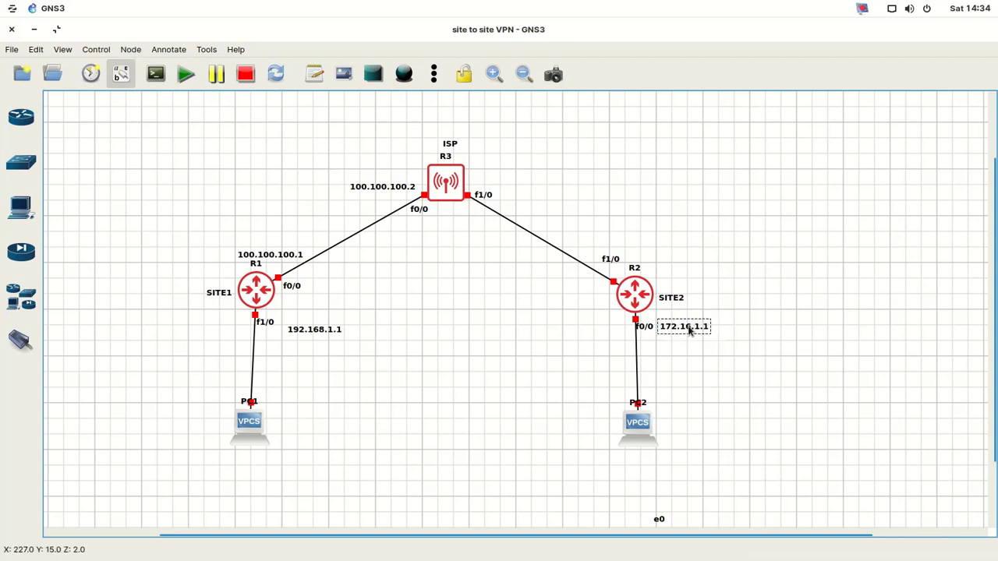
{"action": "left_click_drag", "start_coordinate": [326, 334], "coordinate": [318, 322]}
{"action": "left_click", "coordinate": [351, 353]}
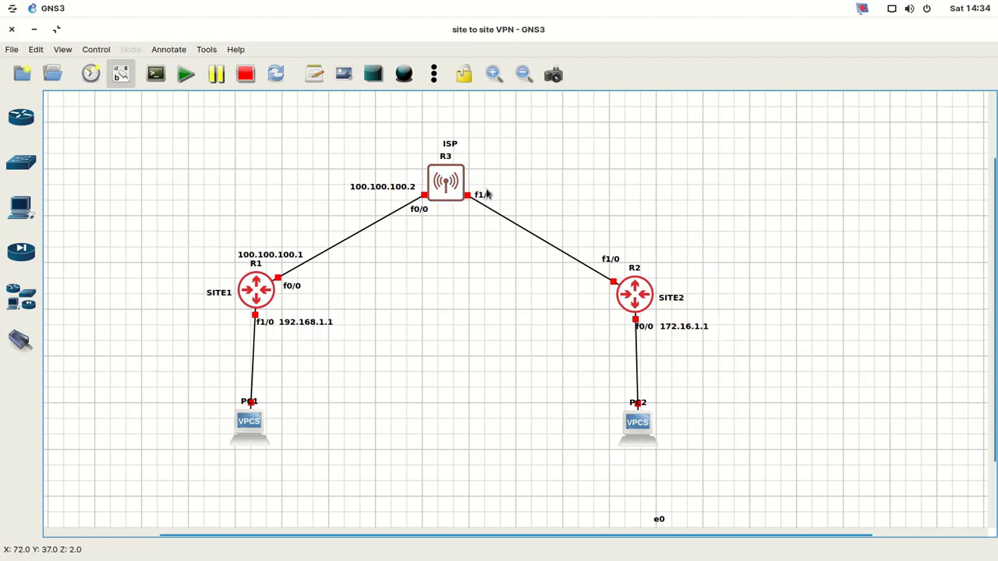
- Add an address note beside the ISP's f1/0 and duplicate it next to R2's f1/0
{"action": "left_click", "coordinate": [315, 75]}
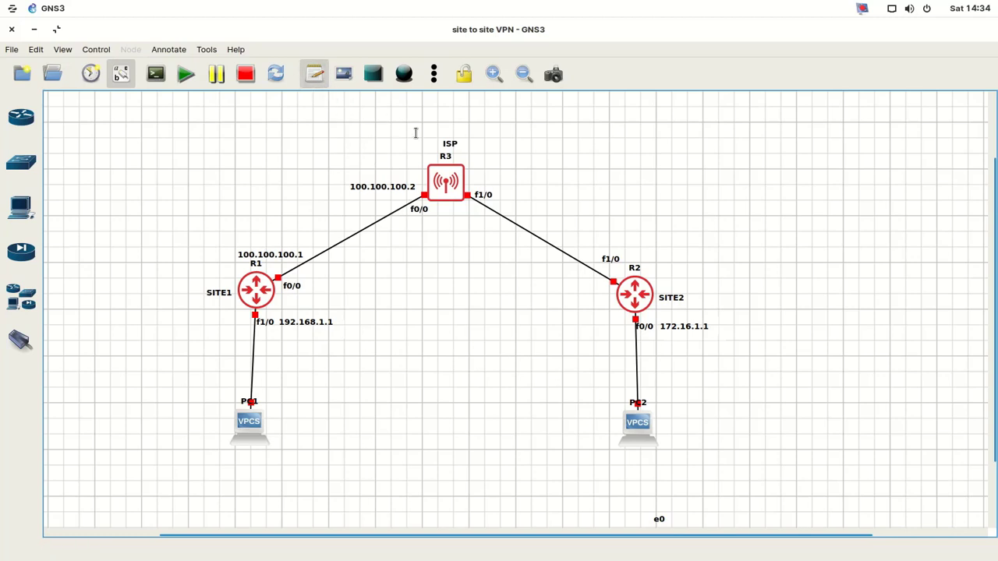
{"action": "left_click", "coordinate": [500, 195]}
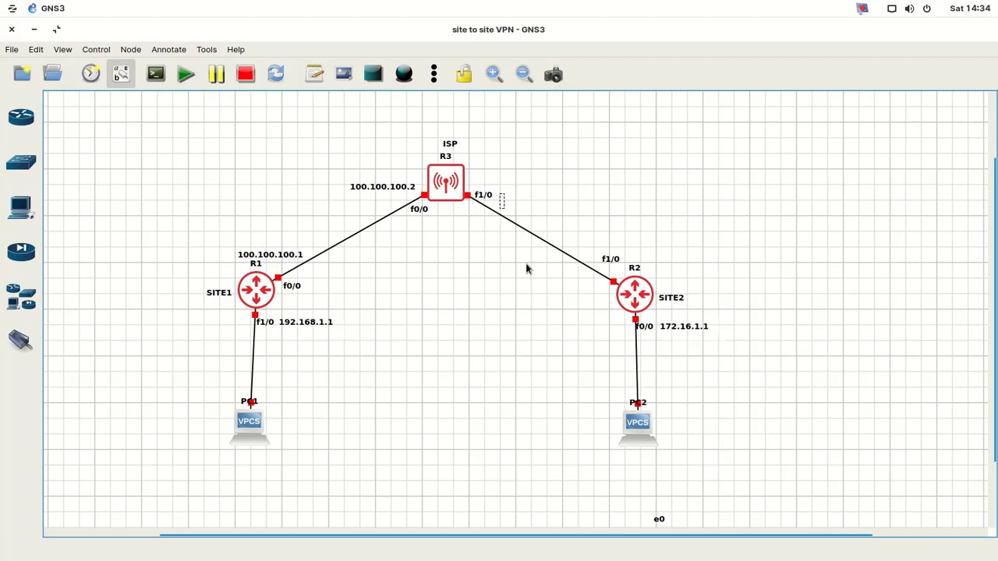
{"action": "type", "text": "50"}
{"action": "type", "text": ".50.50"}
{"action": "type", "text": "."}
{"action": "type", "text": "1"}
{"action": "right_click", "coordinate": [543, 209]}
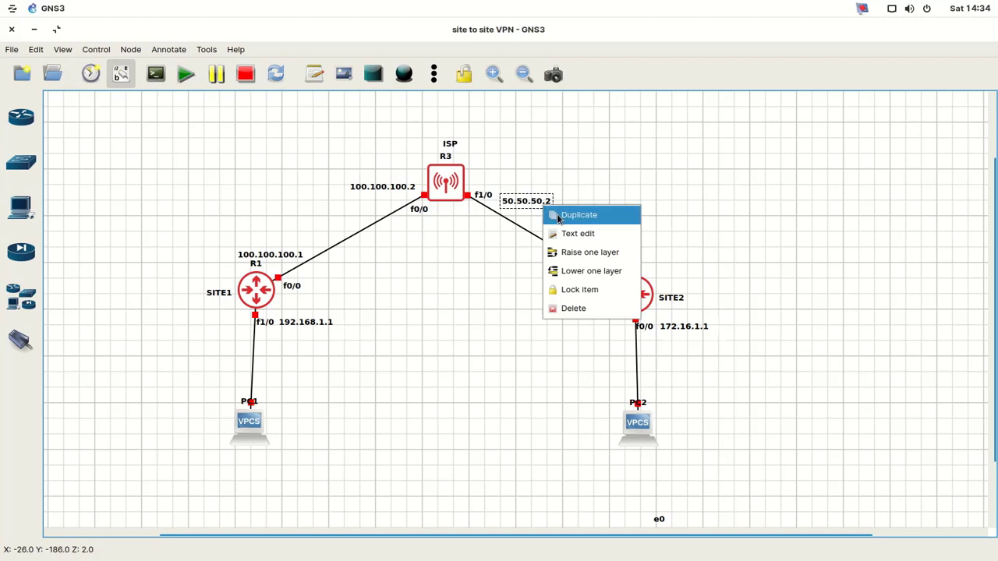
{"action": "left_click", "coordinate": [573, 215]}
{"action": "left_click_drag", "start_coordinate": [559, 220], "coordinate": [629, 246]}
- Edit the notes to read 50.50.50.1/24 by R2 and 50.50.50.2/24 by the ISP
{"action": "double_click", "coordinate": [629, 246]}
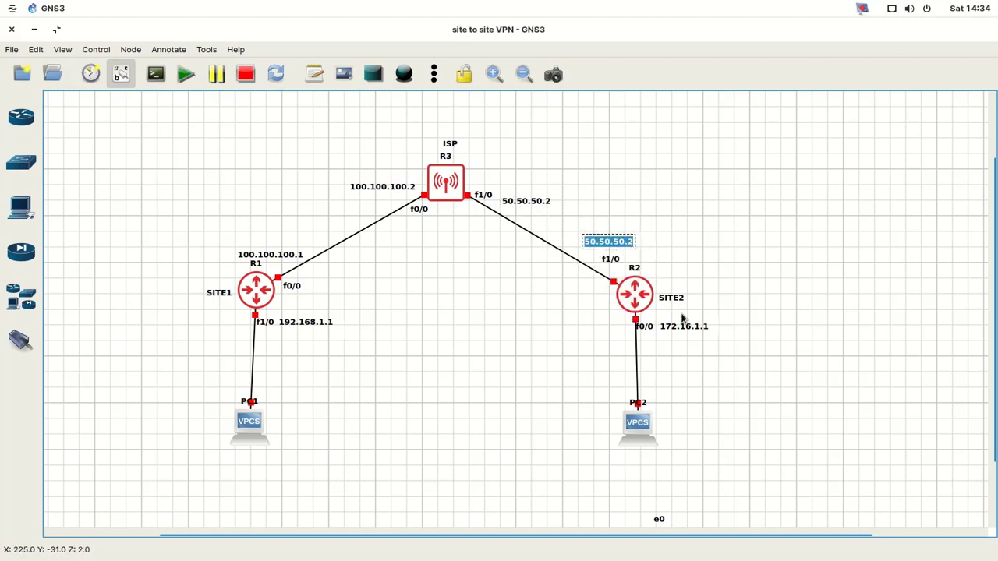
{"action": "key", "text": "End"}
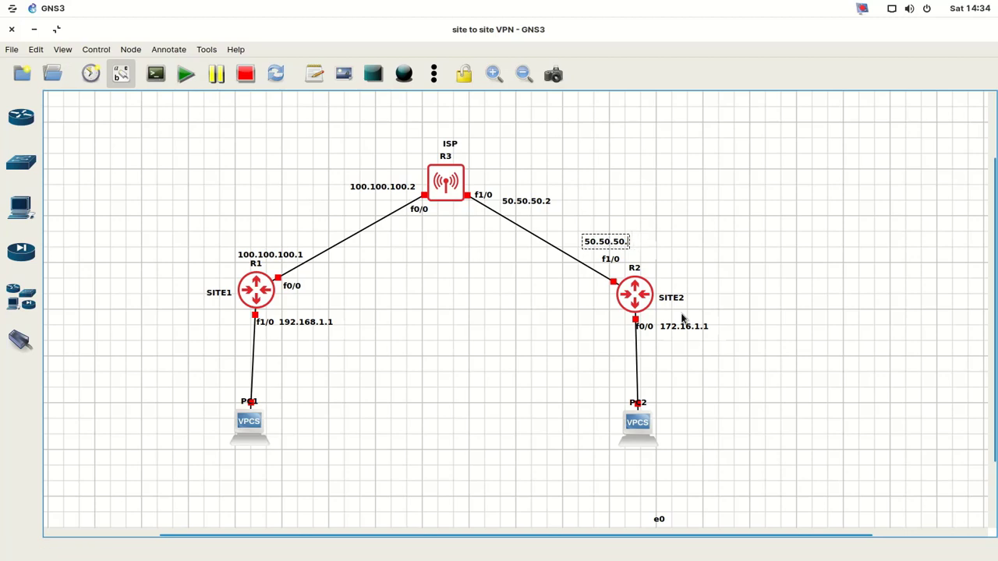
{"action": "key", "text": "BackSpace"}
{"action": "type", "text": "1"}
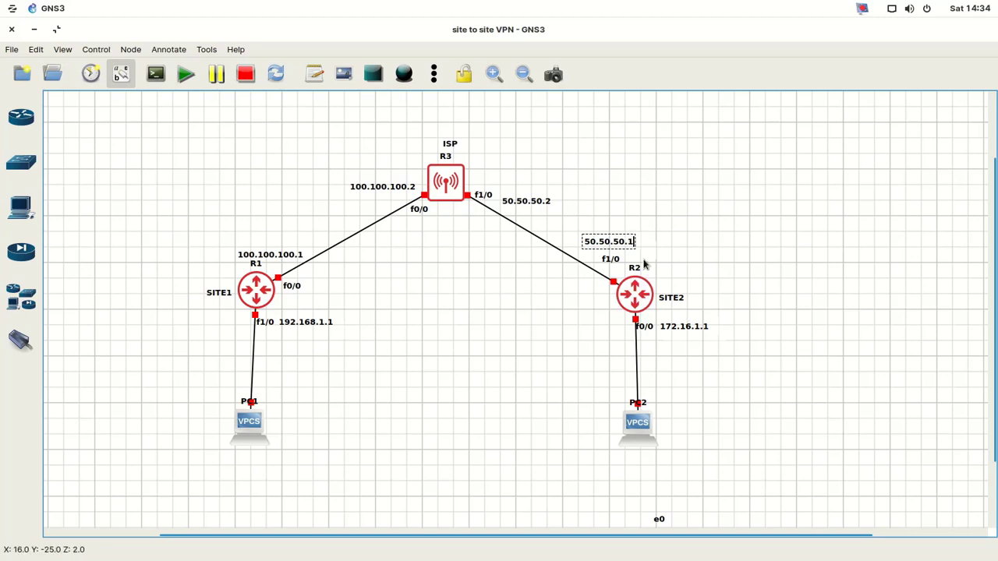
{"action": "type", "text": "/2"}
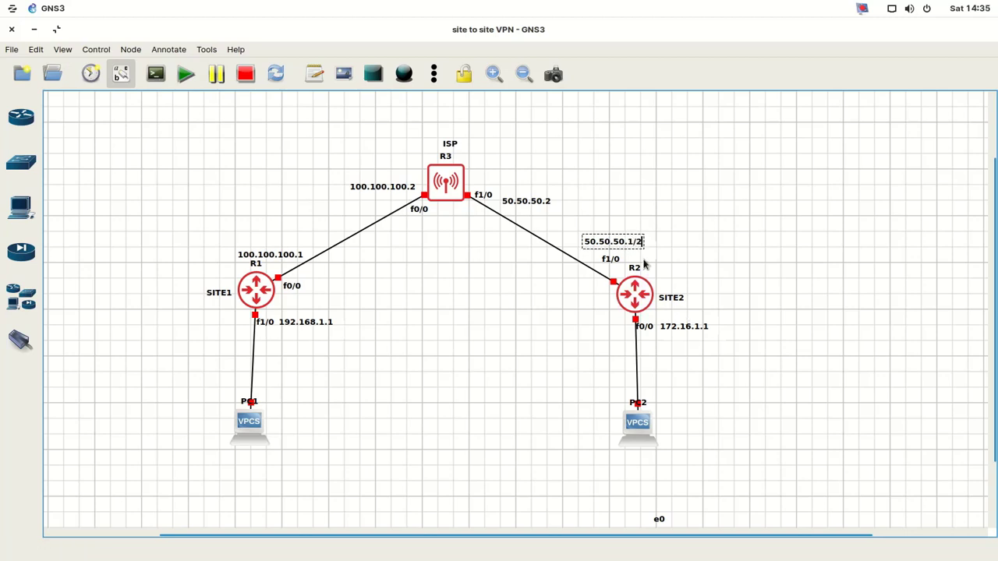
{"action": "type", "text": "4"}
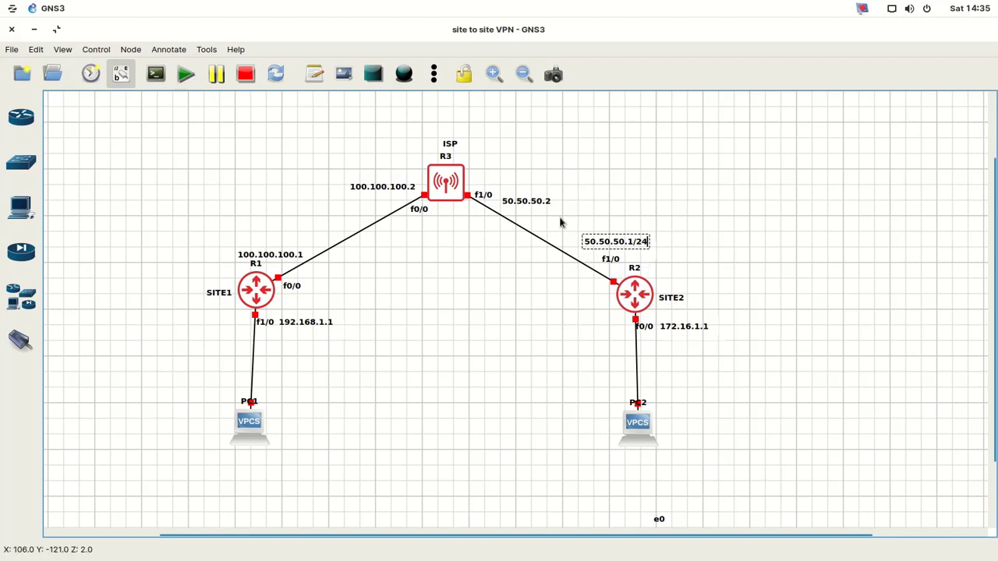
{"action": "double_click", "coordinate": [537, 202]}
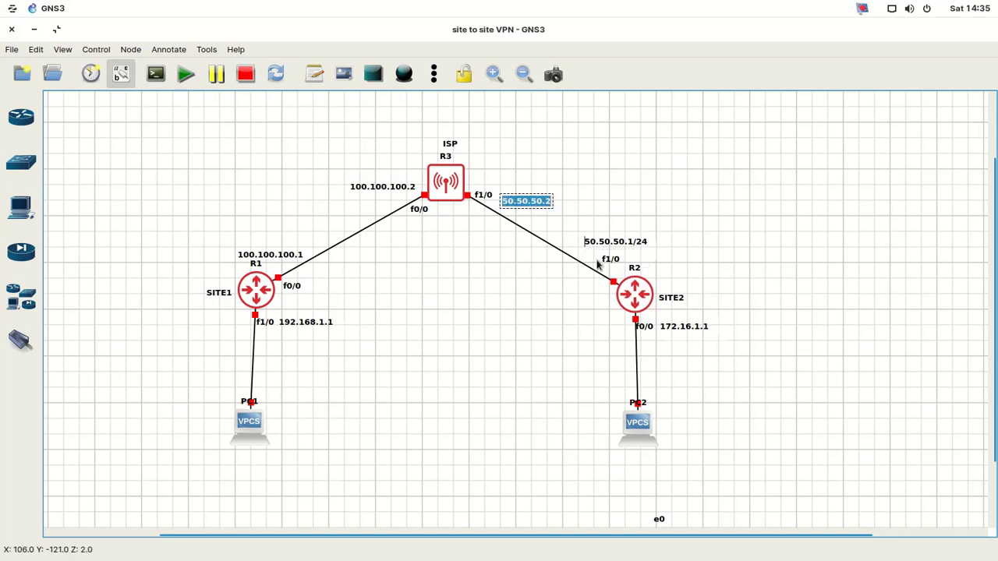
{"action": "key", "text": "End"}
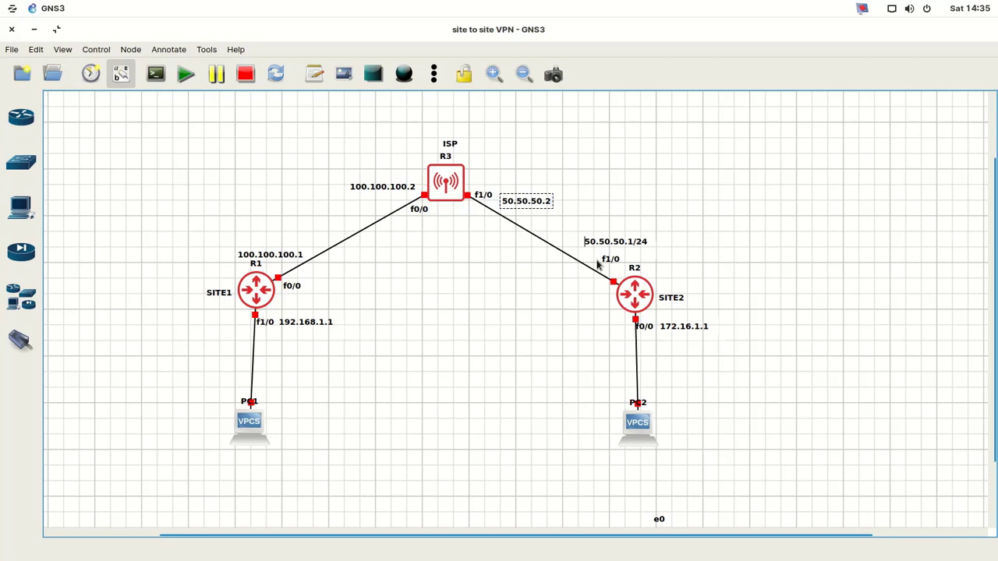
{"action": "type", "text": "/24"}
- Append /24 to the ISP's 100.100.100.2 address label
{"action": "double_click", "coordinate": [358, 192]}
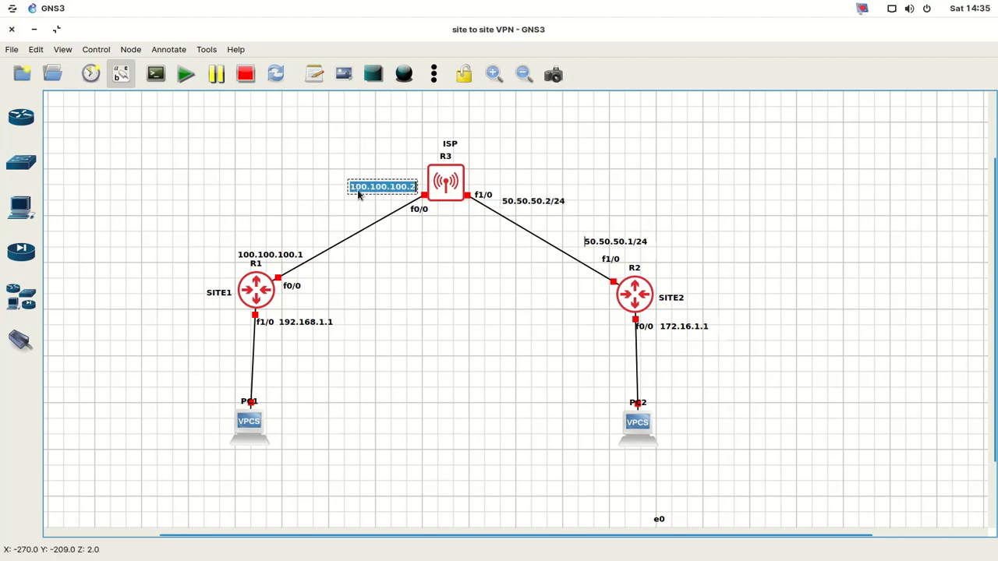
{"action": "key", "text": "End"}
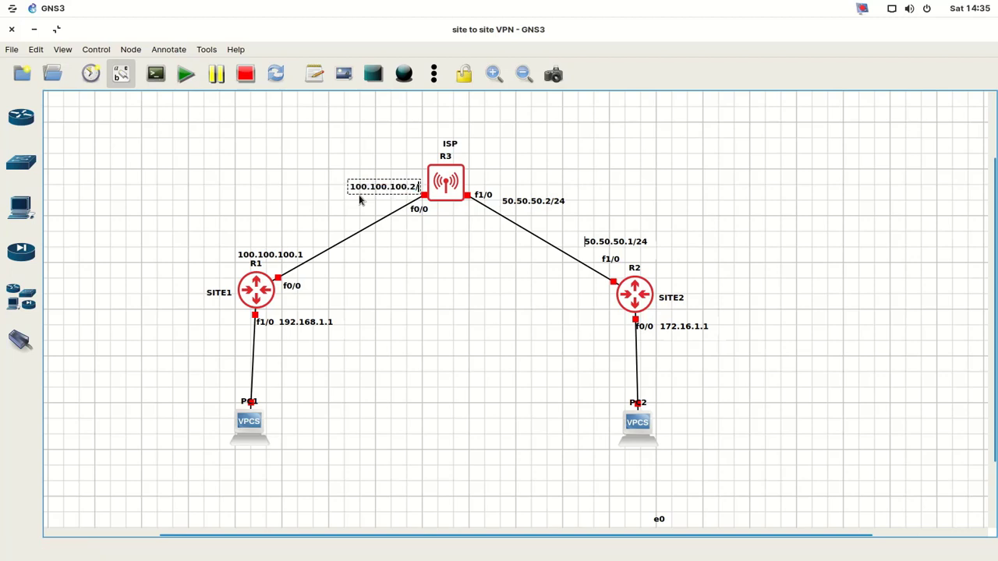
{"action": "type", "text": "/24"}
- Append /24 to R1's 100.100.100.1 label and nudge it slightly up-left
{"action": "double_click", "coordinate": [299, 258]}
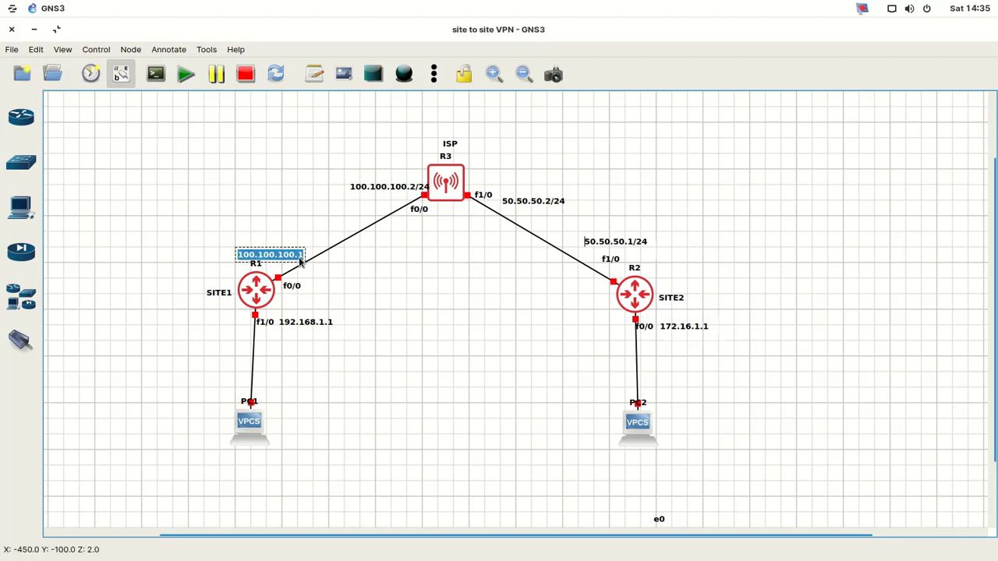
{"action": "left_click", "coordinate": [299, 260]}
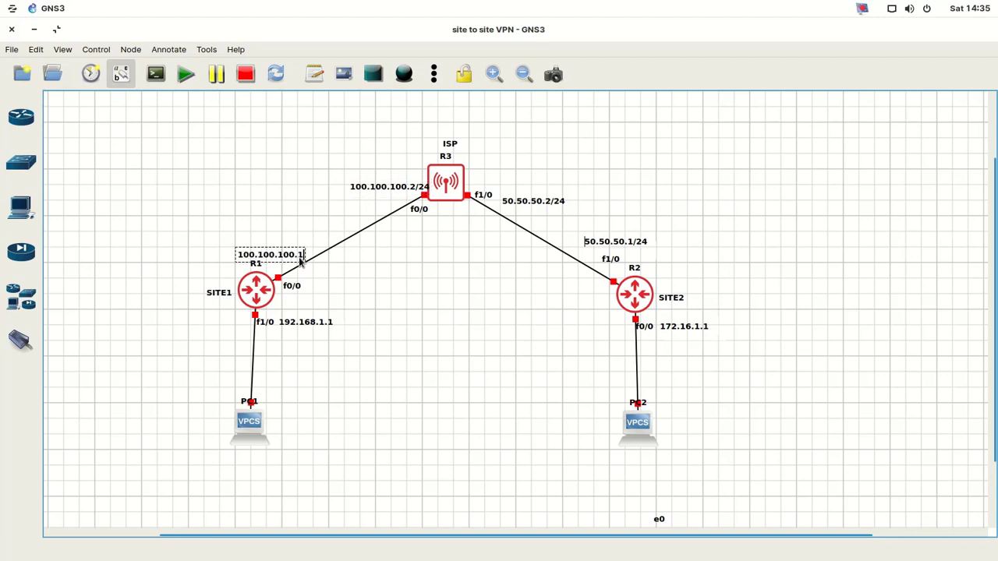
{"action": "type", "text": "/24"}
{"action": "left_click", "coordinate": [352, 275]}
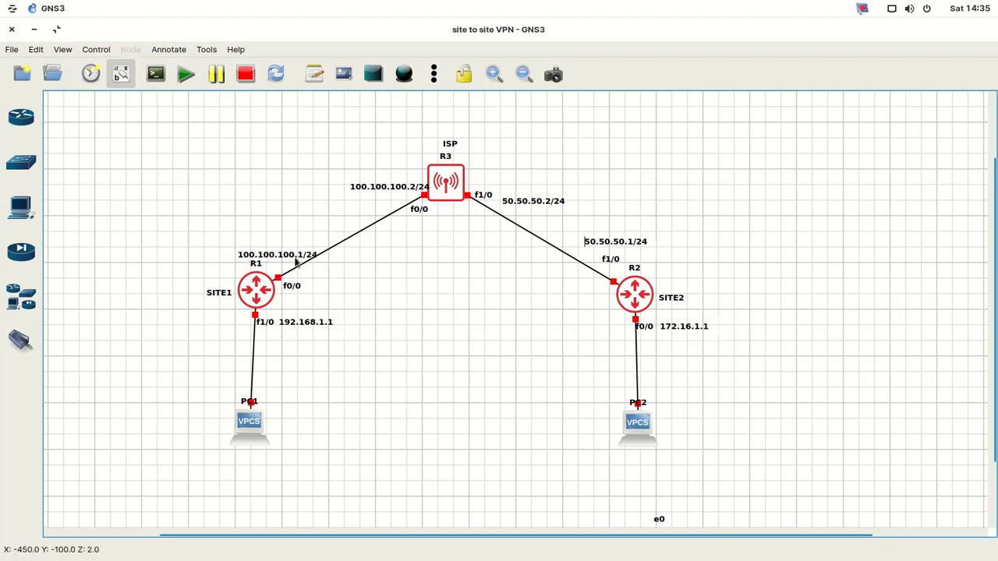
{"action": "left_click_drag", "start_coordinate": [290, 263], "coordinate": [280, 259]}
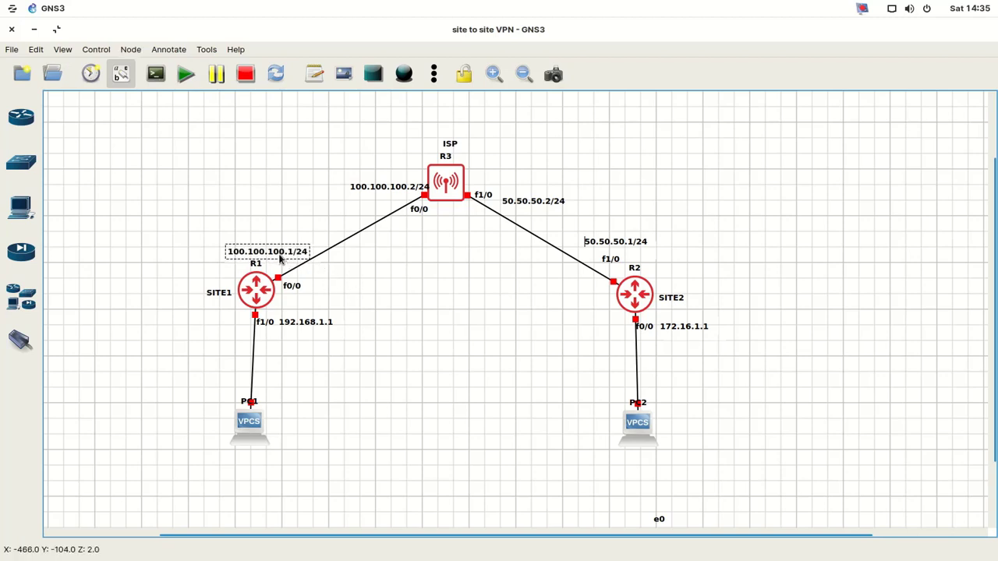
{"action": "left_click", "coordinate": [609, 245]}
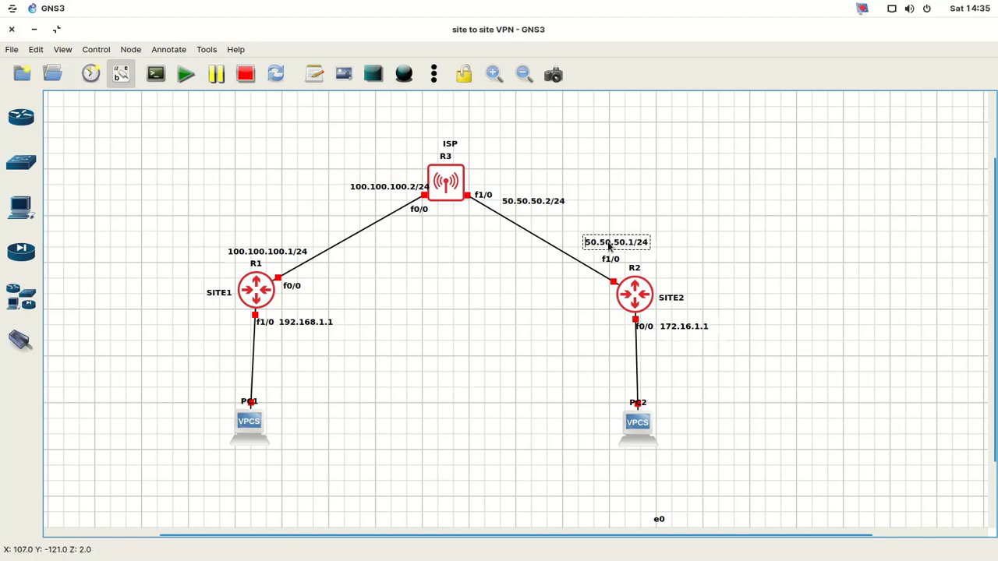
{"action": "double_click", "coordinate": [610, 246]}
{"action": "left_click", "coordinate": [745, 253]}
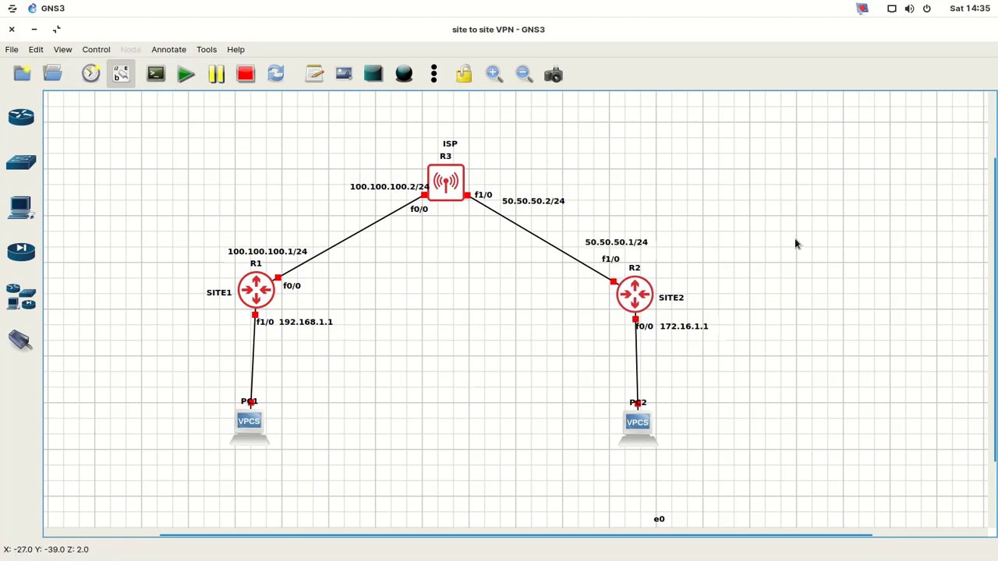
- Drag the 50.50.50.1/24, 50.50.50.2/24 and 100.100.100.2/24 labels neatly beside their interfaces
{"action": "left_click_drag", "start_coordinate": [626, 244], "coordinate": [619, 248]}
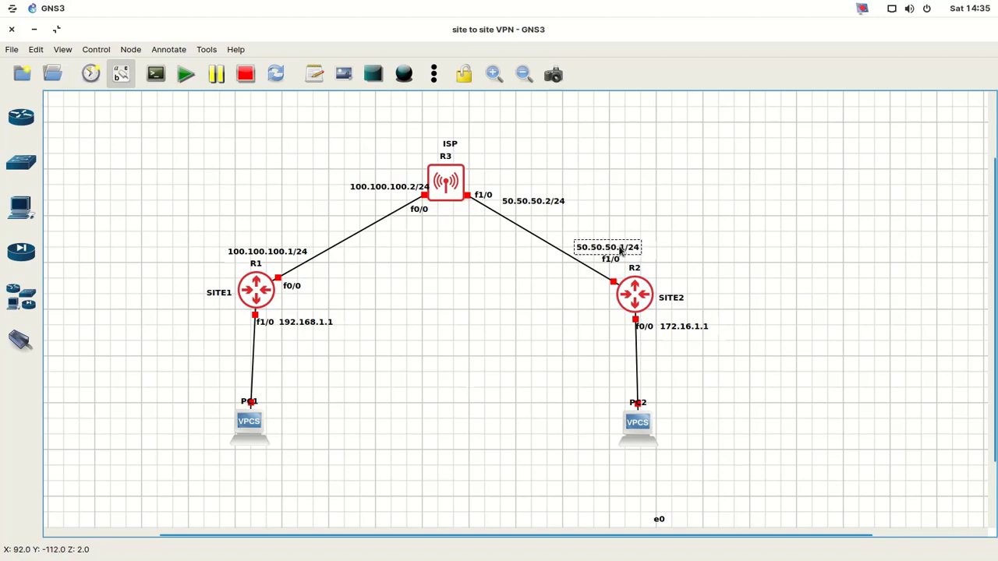
{"action": "left_click", "coordinate": [589, 205]}
{"action": "left_click_drag", "start_coordinate": [549, 205], "coordinate": [548, 198]}
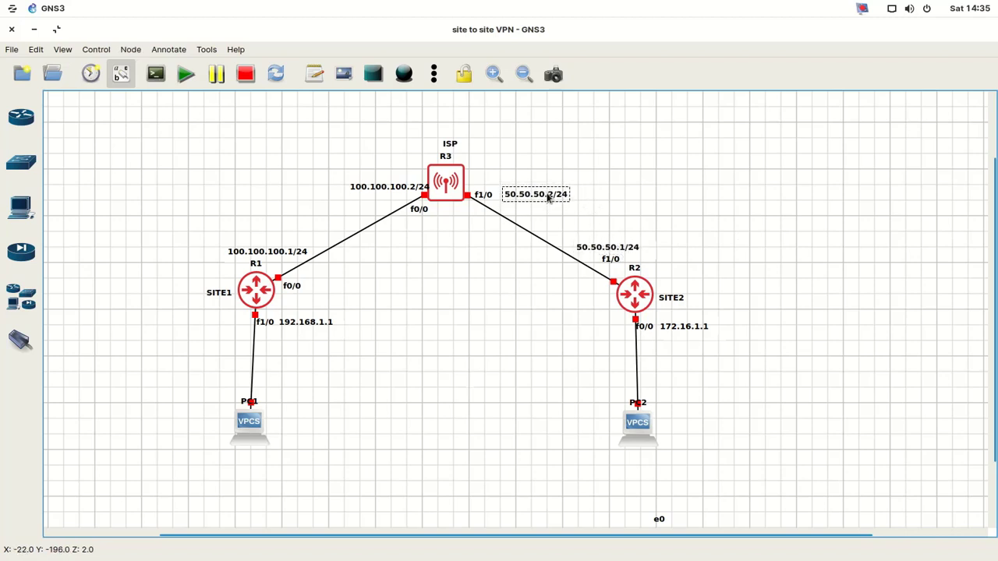
{"action": "left_click", "coordinate": [496, 274]}
{"action": "left_click", "coordinate": [413, 189]}
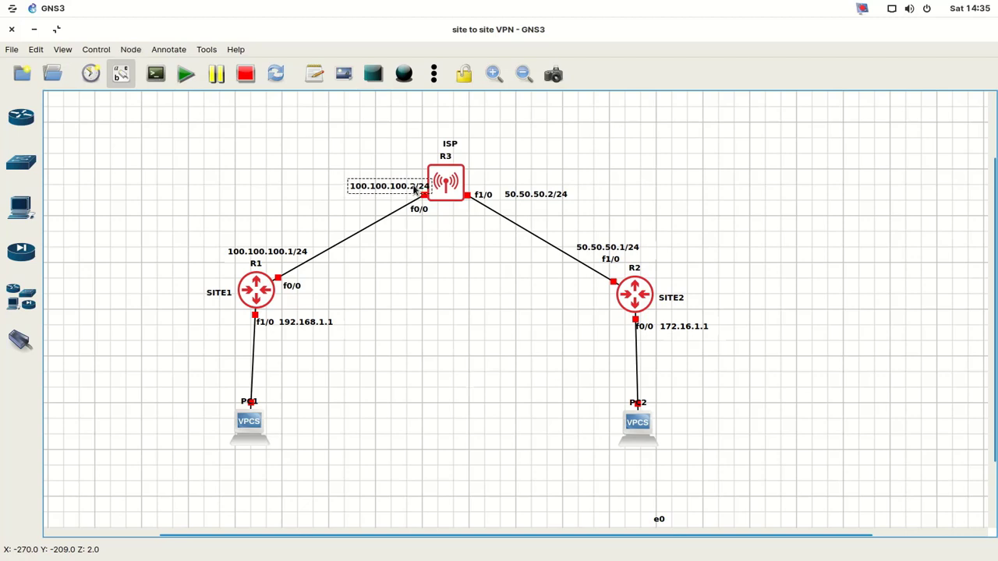
{"action": "left_click_drag", "start_coordinate": [414, 190], "coordinate": [385, 204]}
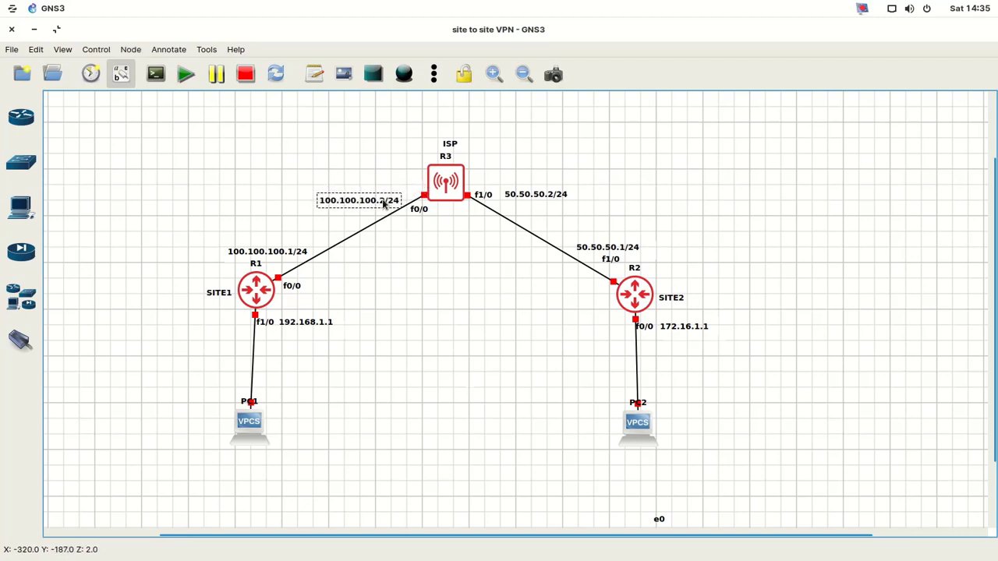
{"action": "left_click", "coordinate": [483, 310]}
{"action": "left_click_drag", "start_coordinate": [524, 196], "coordinate": [522, 202]}
{"action": "left_click", "coordinate": [508, 266]}
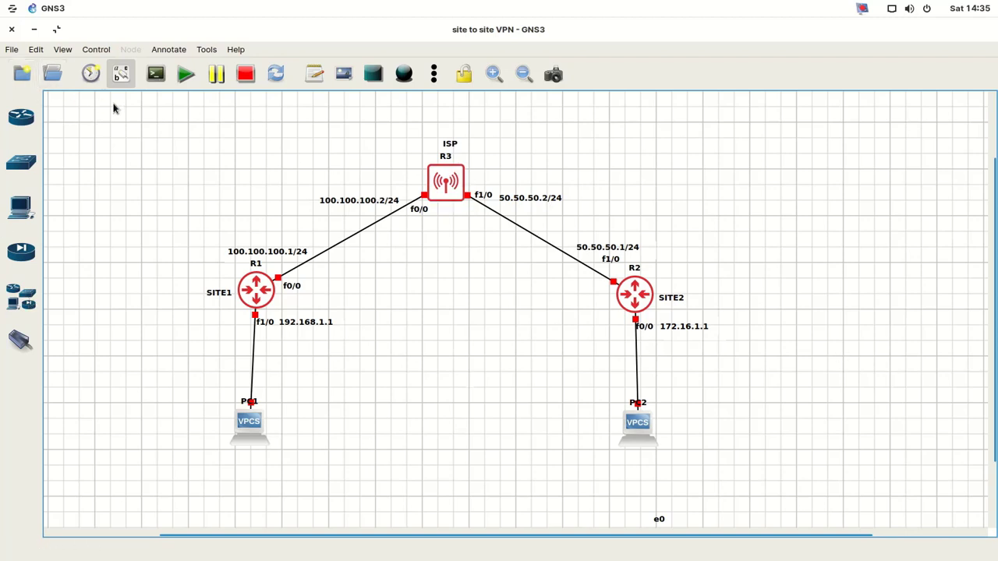
- Start all nodes, confirm the prompt, and zoom in on the running topology
{"action": "left_click", "coordinate": [185, 76]}
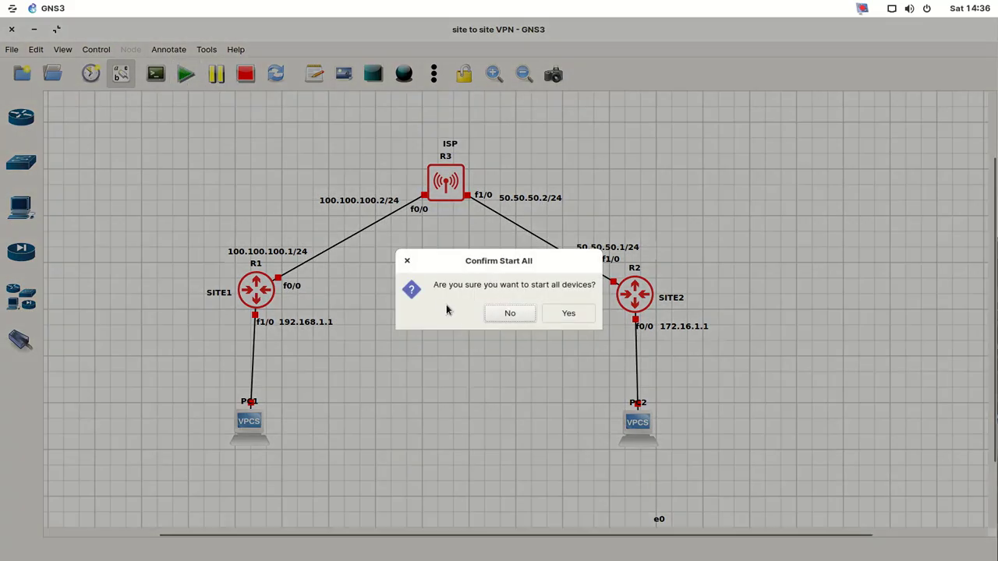
{"action": "left_click", "coordinate": [556, 319]}
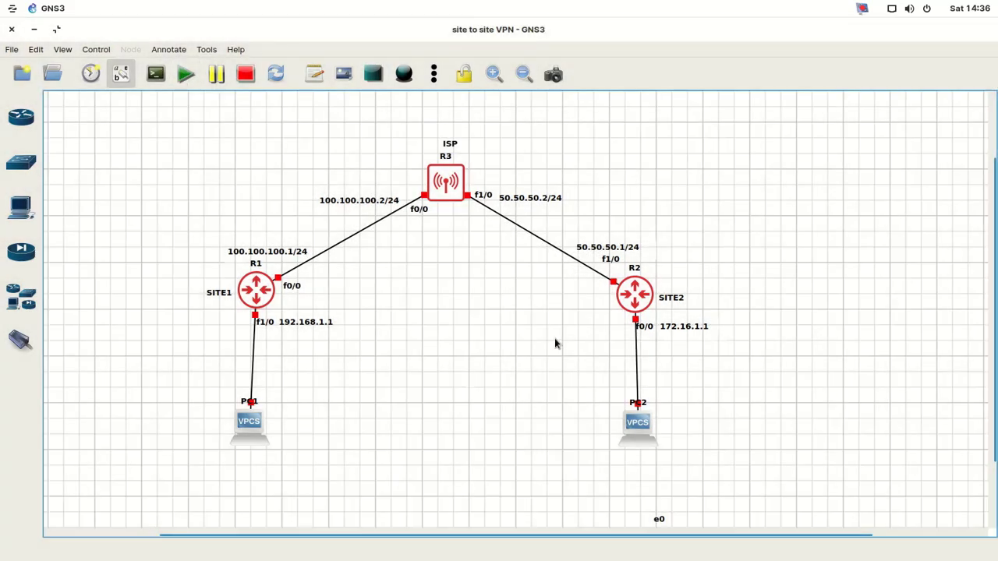
{"action": "left_click", "coordinate": [496, 76]}
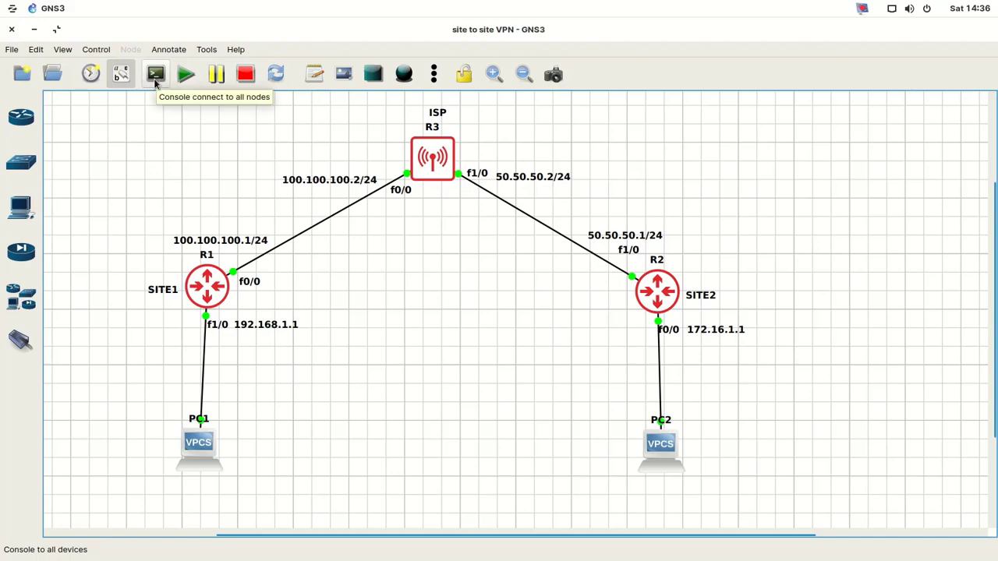
- Open consoles to all nodes, show R1's tab, and shrink Konsole beside R1 and PC1
{"action": "left_click", "coordinate": [155, 84]}
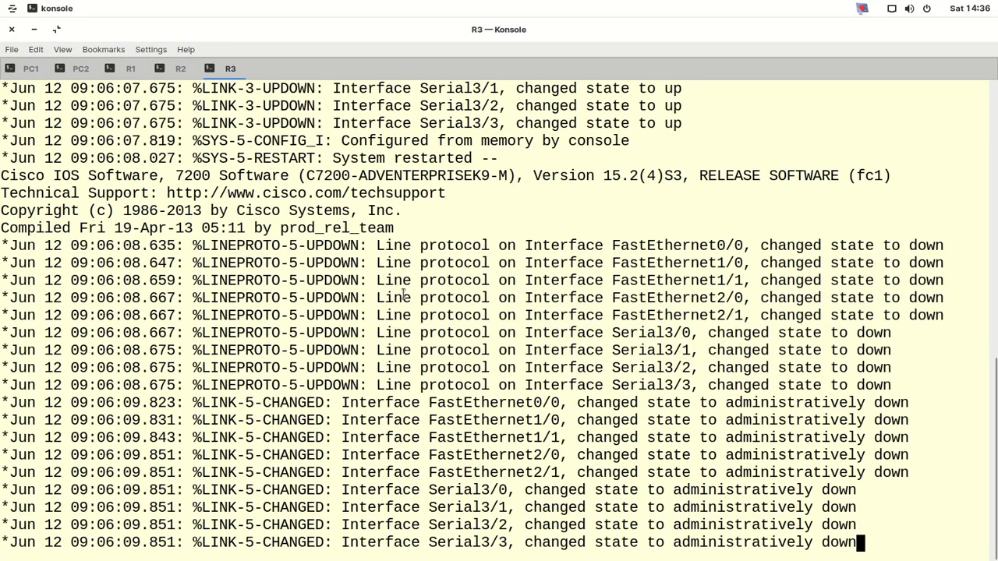
{"action": "left_click", "coordinate": [131, 68]}
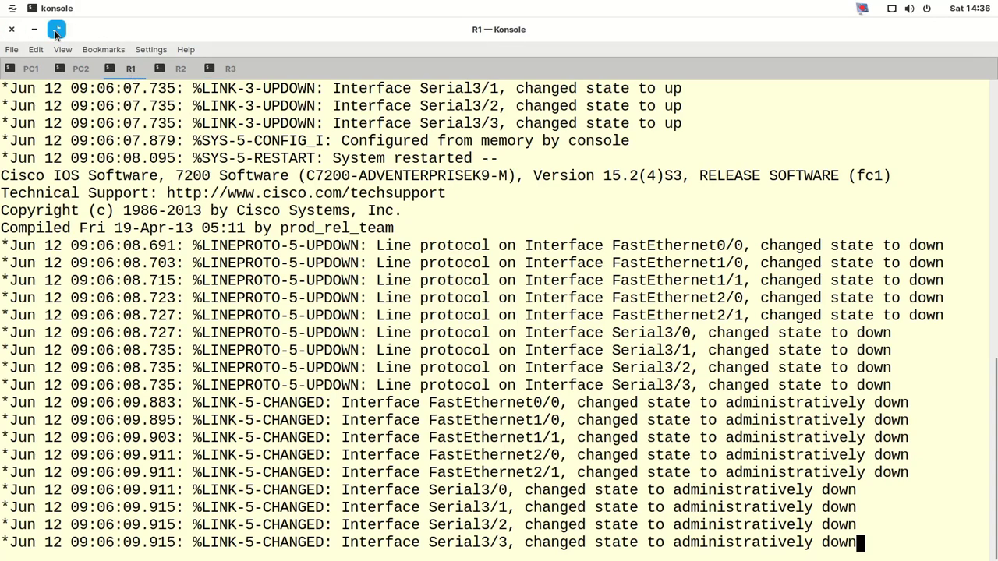
{"action": "left_click", "coordinate": [56, 29]}
{"action": "key", "text": "Return"}
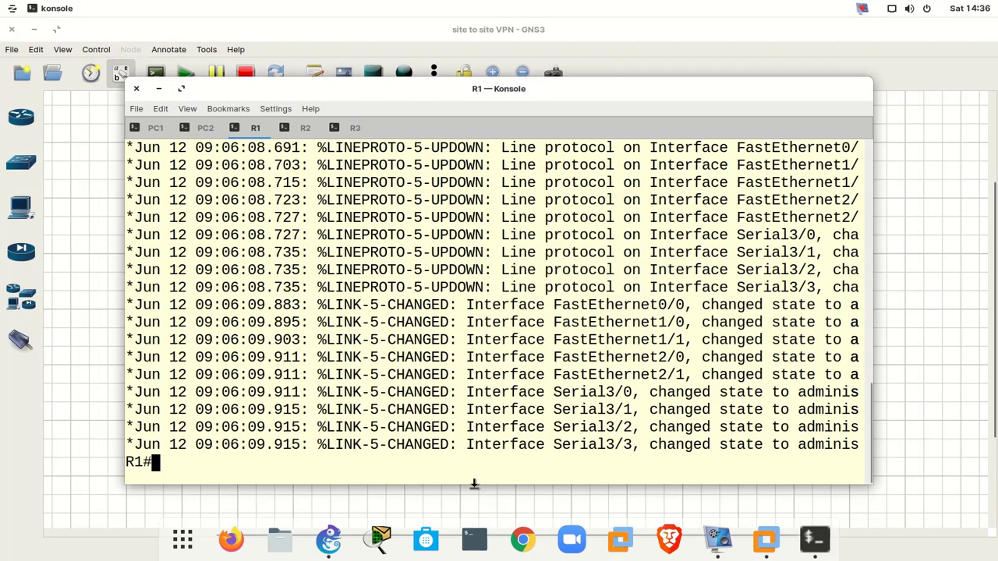
{"action": "left_click_drag", "start_coordinate": [474, 484], "coordinate": [461, 326]}
{"action": "left_click_drag", "start_coordinate": [447, 102], "coordinate": [499, 258]}
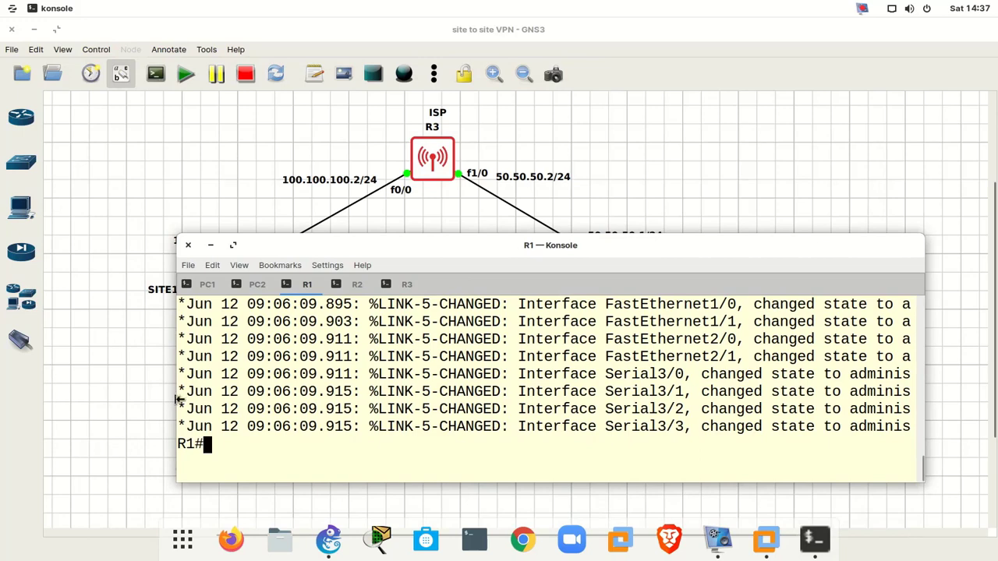
{"action": "left_click_drag", "start_coordinate": [177, 399], "coordinate": [330, 401]}
{"action": "left_click_drag", "start_coordinate": [597, 277], "coordinate": [651, 260]}
- Enter configuration mode on R1 and set its hostname to SITE-1
{"action": "key", "text": "Return"}
{"action": "key", "text": "Return"}
{"action": "key", "text": "Return"}
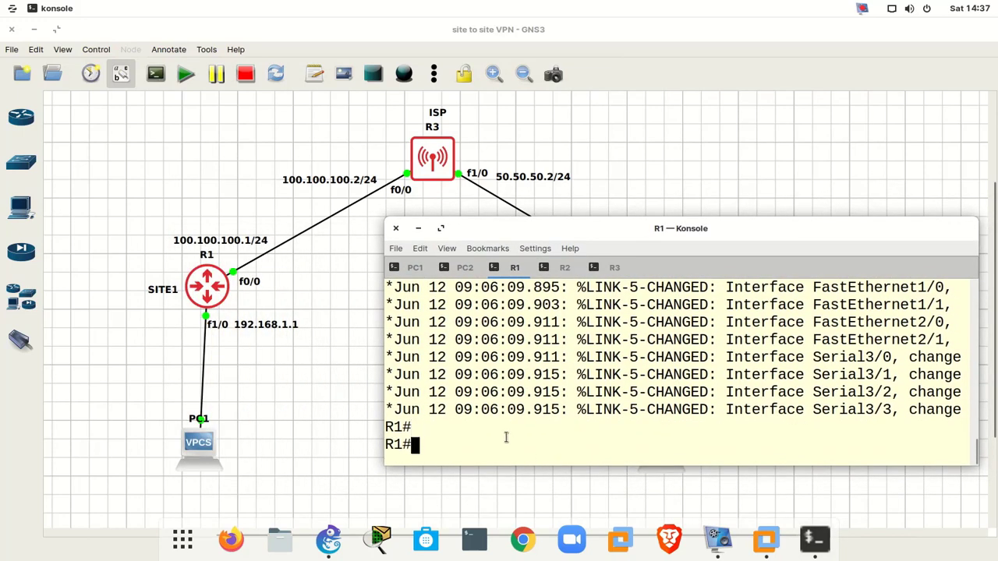
{"action": "type", "text": "CON"}
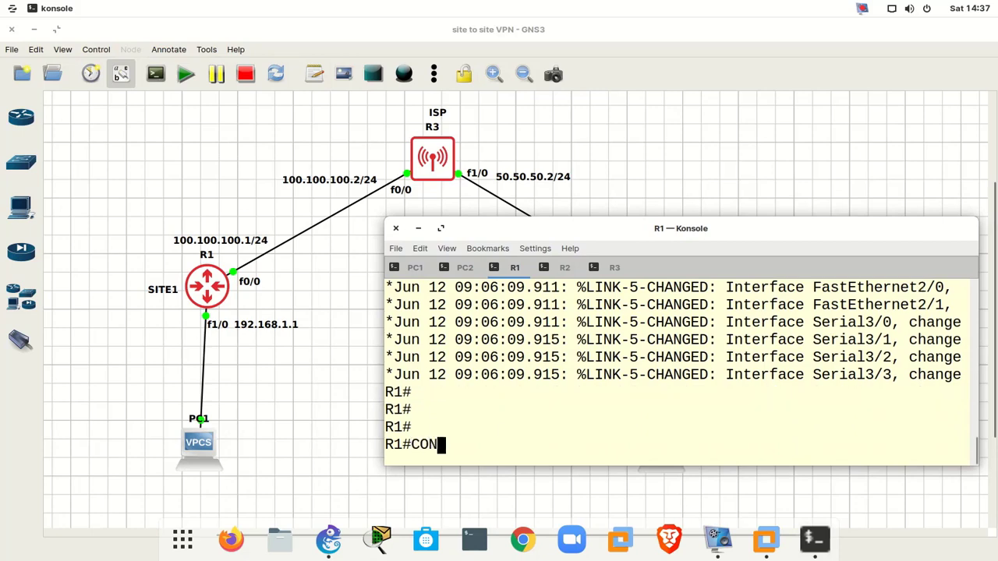
{"action": "key", "text": "BackSpace"}
{"action": "key", "text": "Return"}
{"action": "key", "text": "Return"}
{"action": "key", "text": "Return"}
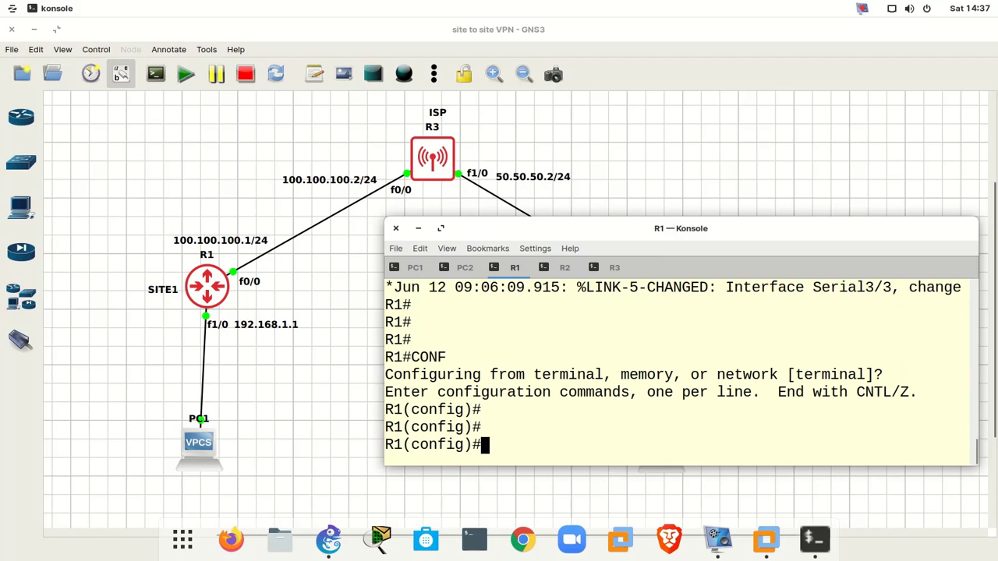
{"action": "type", "text": "in"}
{"action": "type", "text": "t gf"}
{"action": "key", "text": "BackSpace"}
{"action": "key", "text": "BackSpace"}
{"action": "type", "text": "f1"}
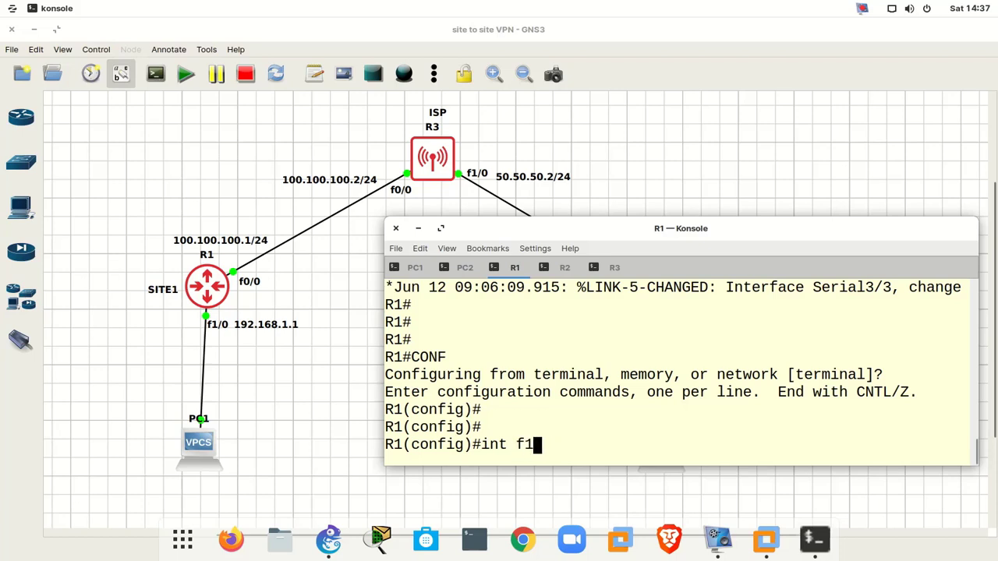
{"action": "key", "text": "BackSpace"}
{"action": "key", "text": "BackSpace"}
{"action": "key", "text": "BackSpace"}
{"action": "key", "text": "BackSpace"}
{"action": "key", "text": "BackSpace"}
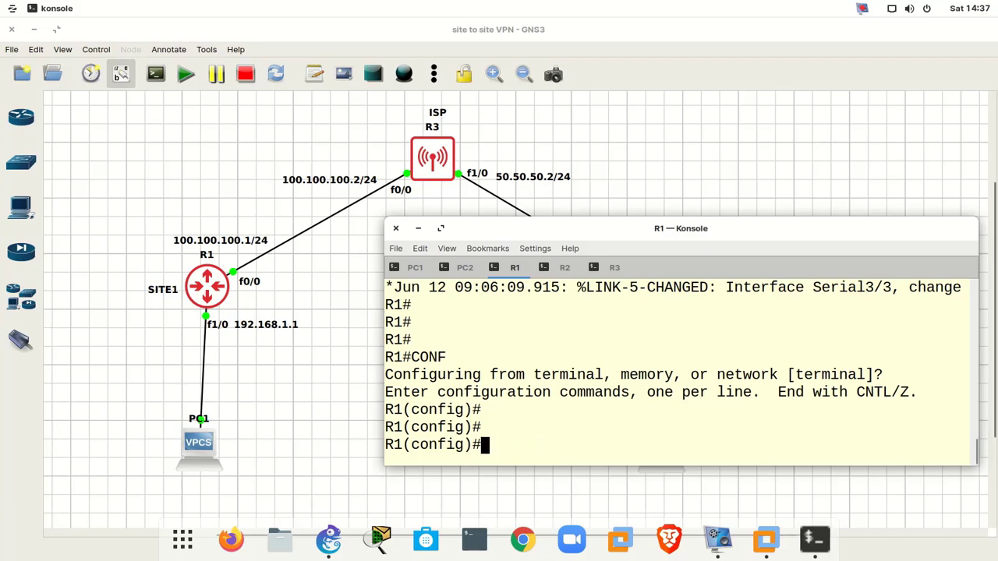
{"action": "type", "text": "hostn"}
{"action": "key", "text": "Tab"}
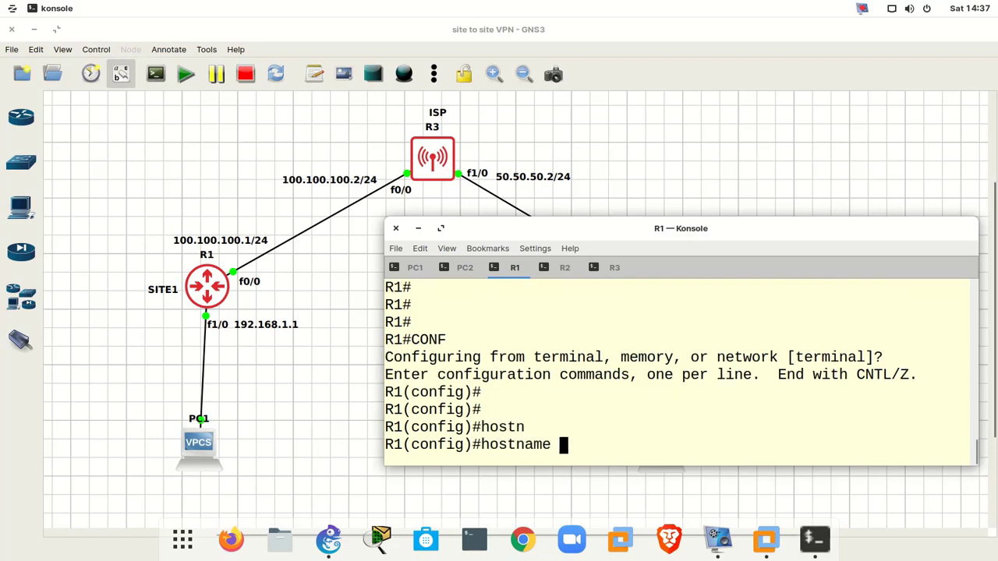
{"action": "type", "text": "SITE-1"}
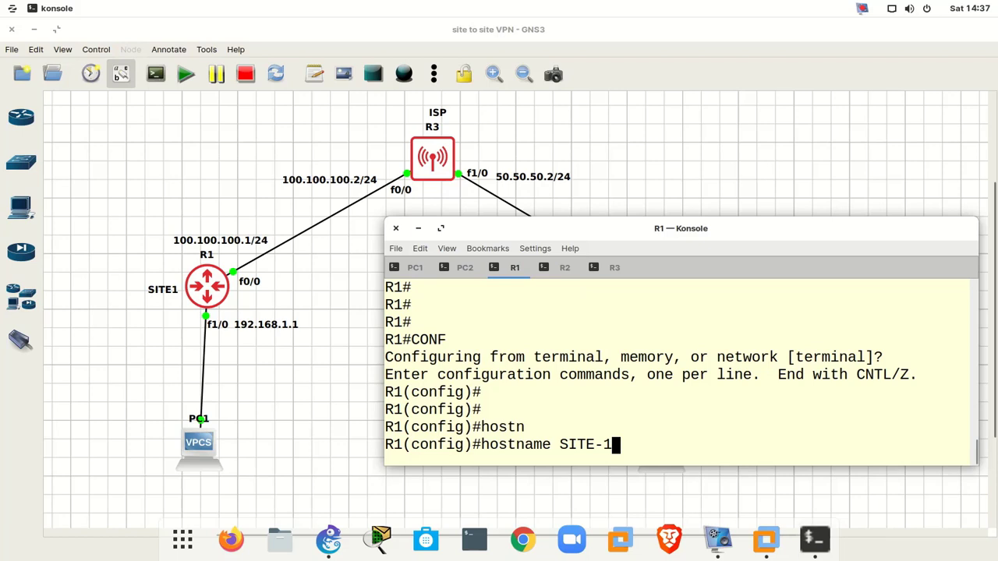
{"action": "key", "text": "Return"}
{"action": "key", "text": "Return"}
{"action": "key", "text": "Return"}
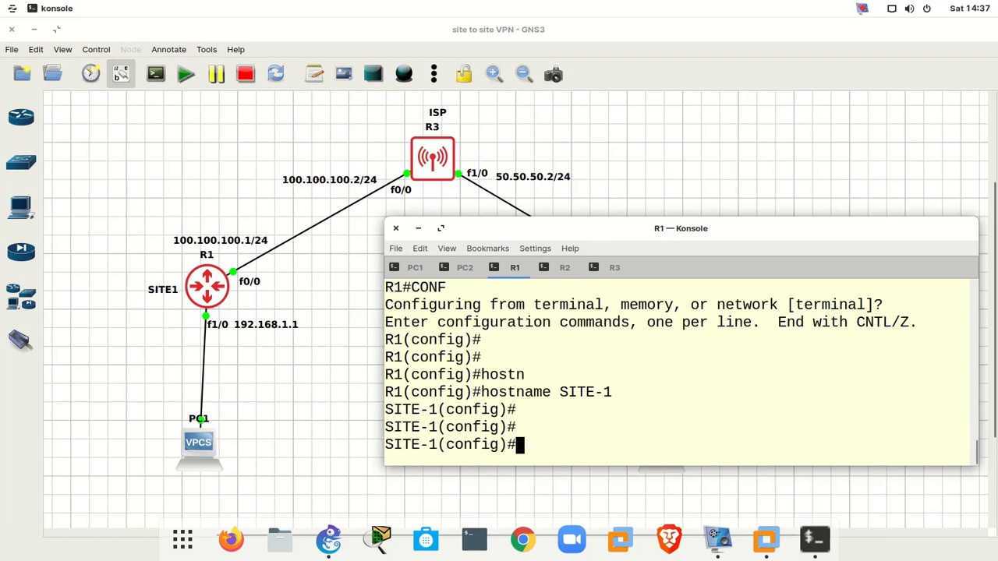
- Give f1/0 the address 192.168.1.1 255.255.255.0 and enable it
{"action": "type", "text": "int f1"}
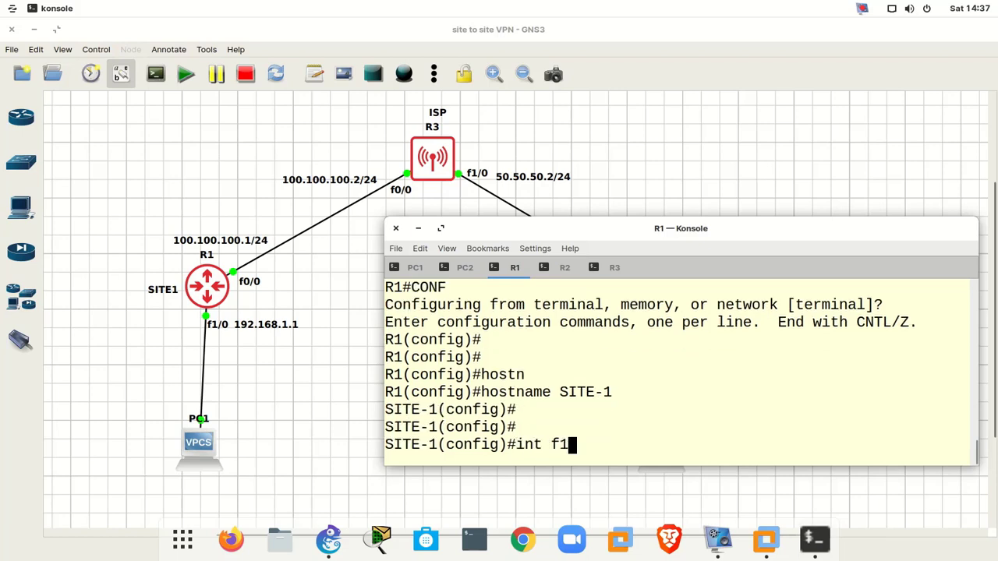
{"action": "type", "text": "/-0"}
{"action": "key", "text": "Return"}
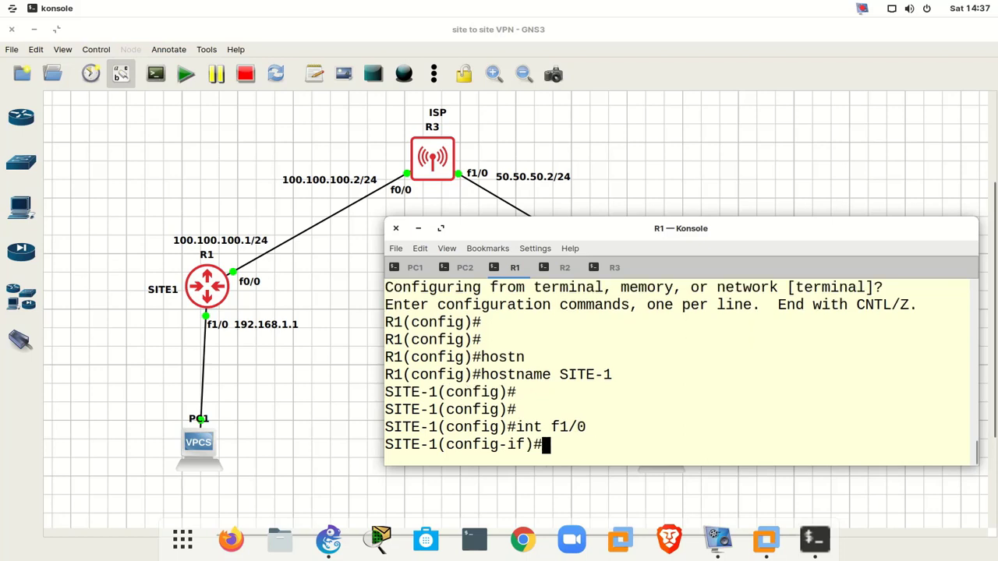
{"action": "key", "text": "Return"}
{"action": "key", "text": "Return"}
{"action": "type", "text": "ip "}
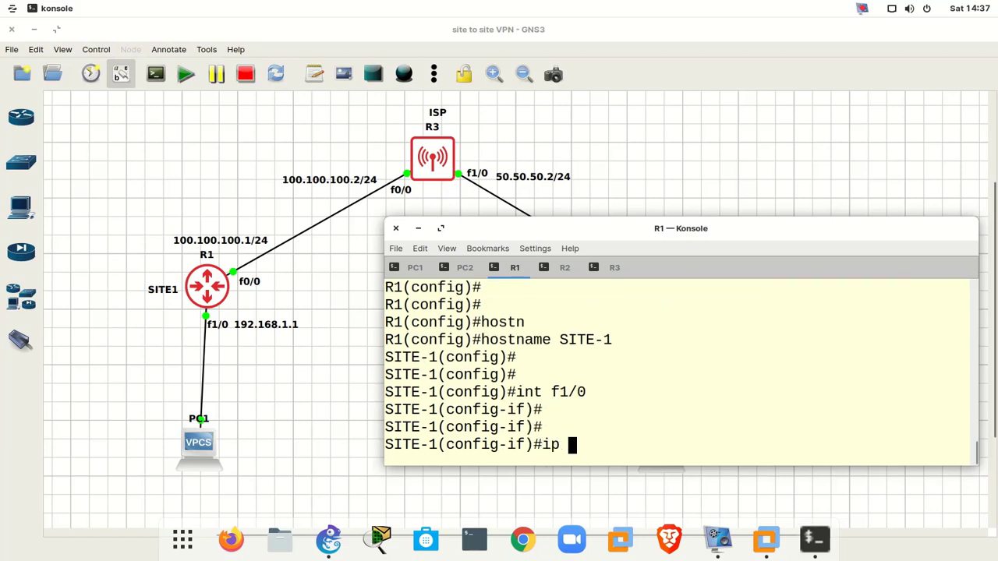
{"action": "type", "text": "add"}
{"action": "key", "text": "Tab"}
{"action": "type", "text": "192.168"}
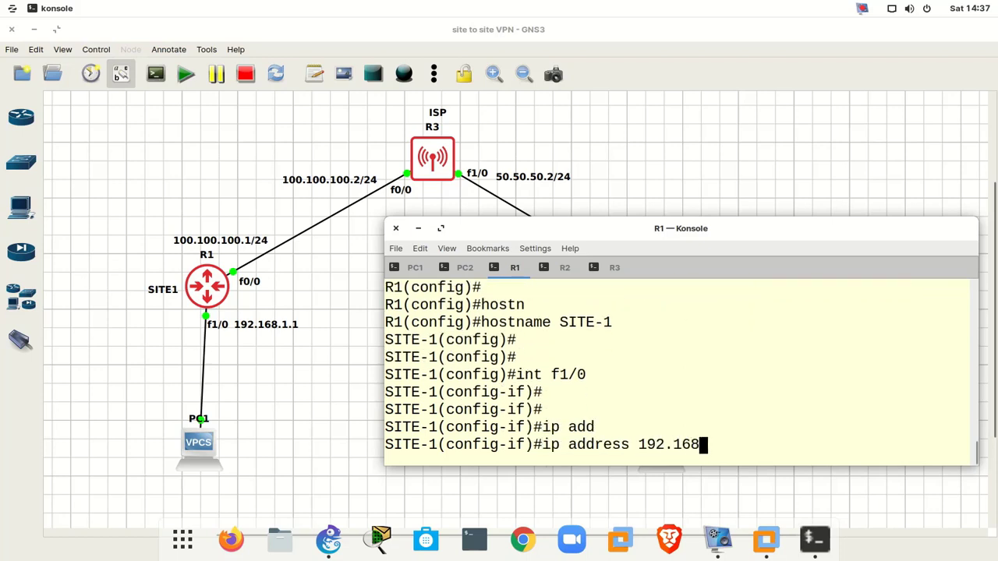
{"action": "type", "text": ".1.1 255."}
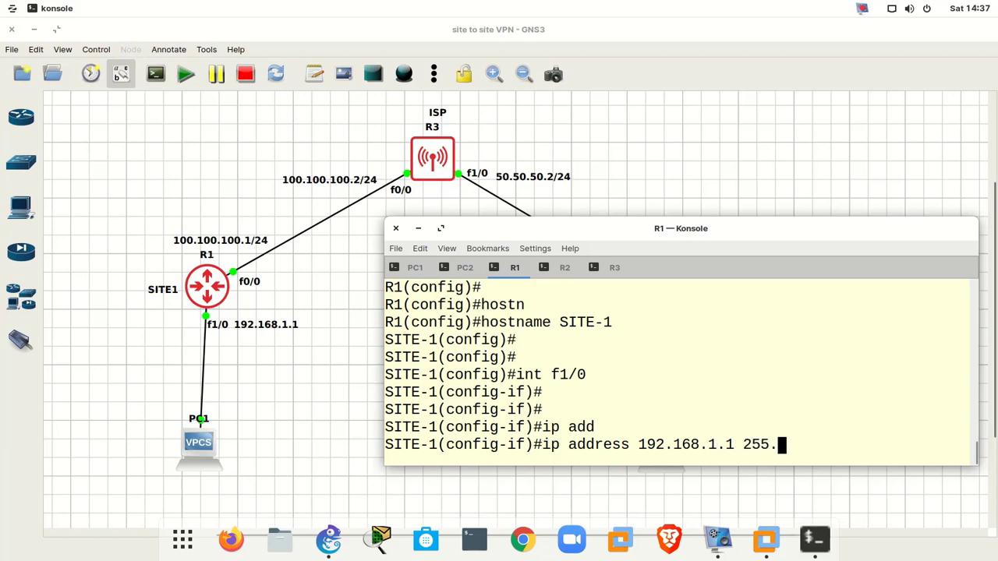
{"action": "type", "text": "255.255.25"}
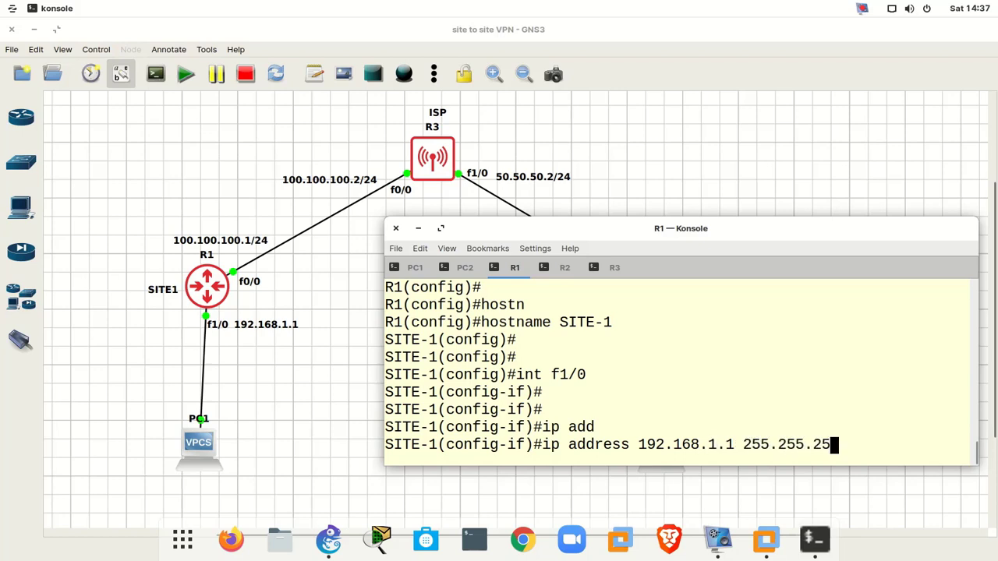
{"action": "type", "text": "0"}
{"action": "key", "text": "Return"}
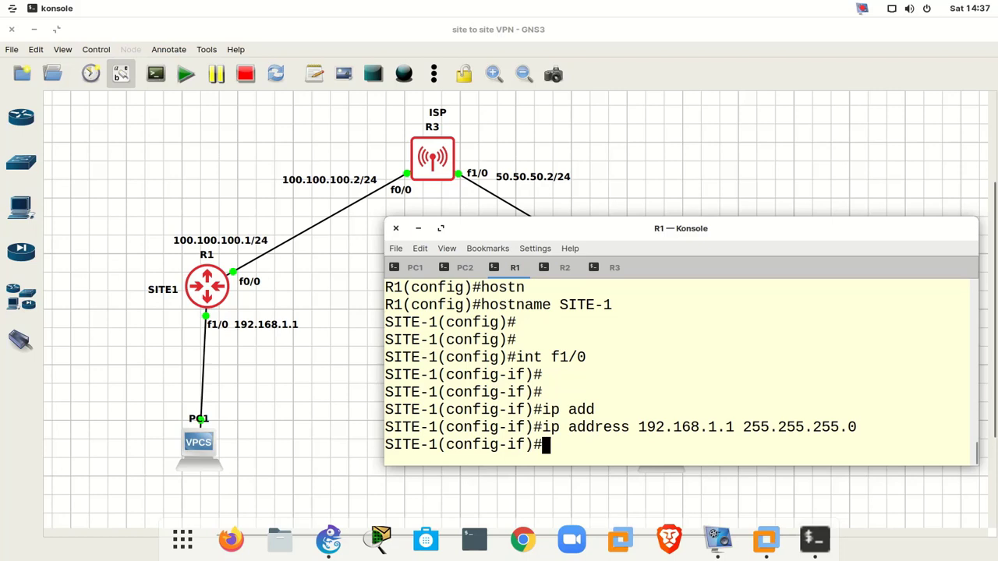
{"action": "type", "text": "no sh"}
{"action": "key", "text": "Return"}
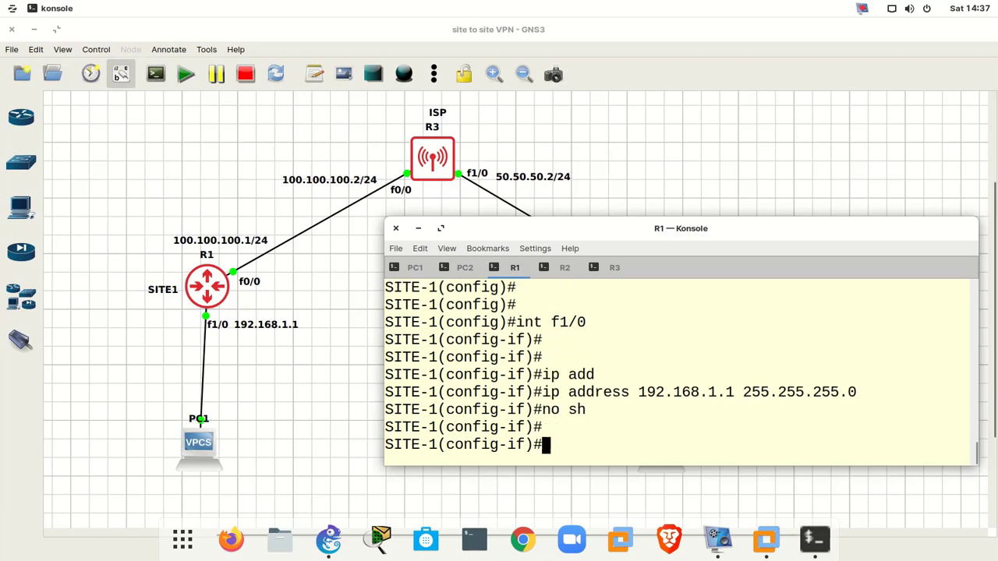
- Give f0/0 the address 100.100.100.1 255.255.255.0 and enable it
{"action": "type", "text": "int f0/0"}
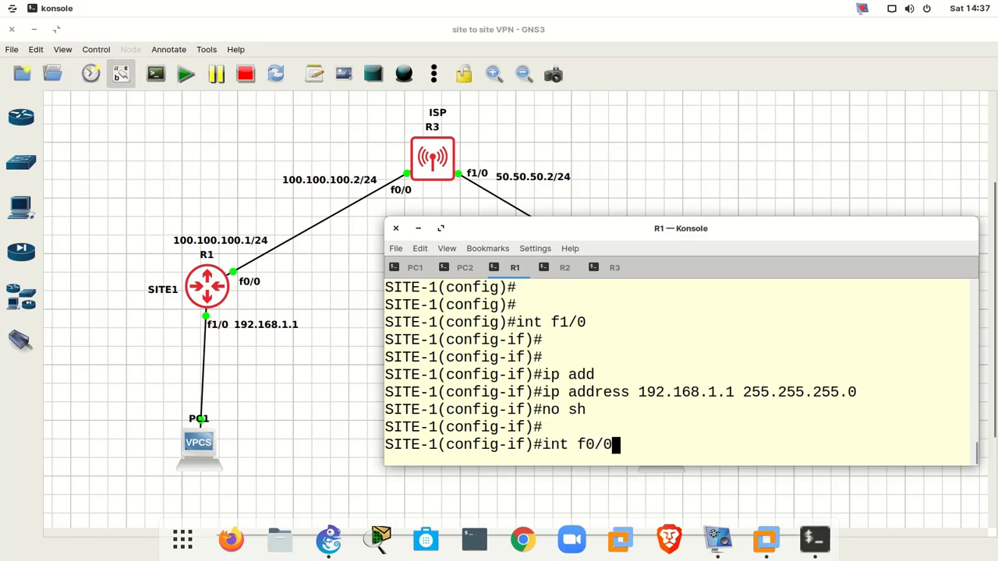
{"action": "key", "text": "Return"}
{"action": "type", "text": "ip a"}
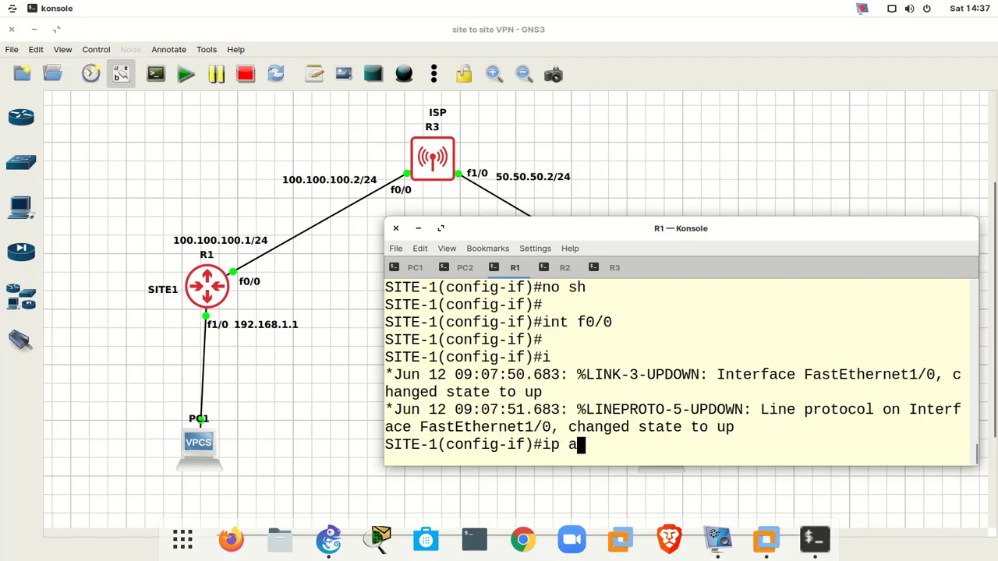
{"action": "type", "text": "dd"}
{"action": "key", "text": "Tab"}
{"action": "type", "text": "100."}
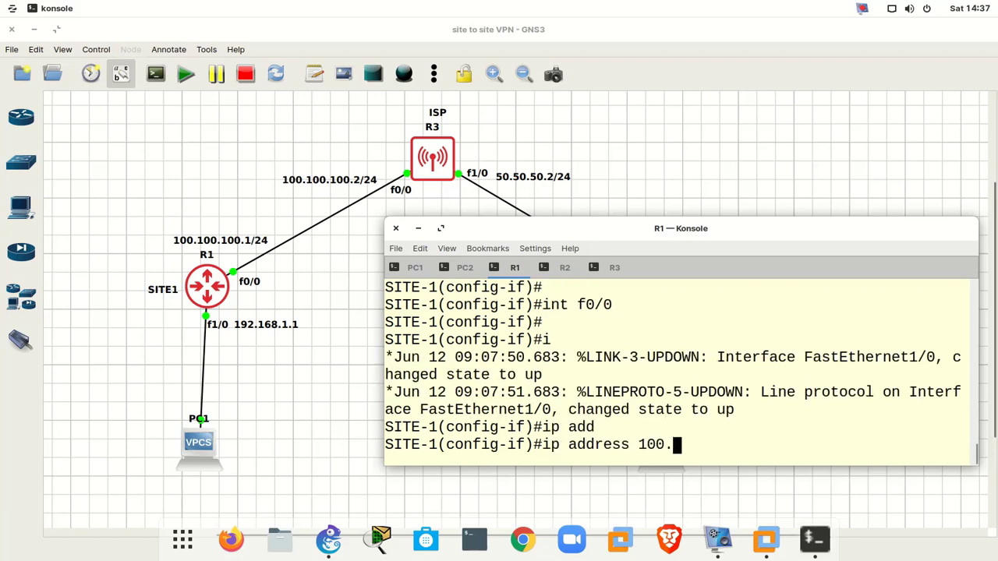
{"action": "type", "text": "100.100.1"}
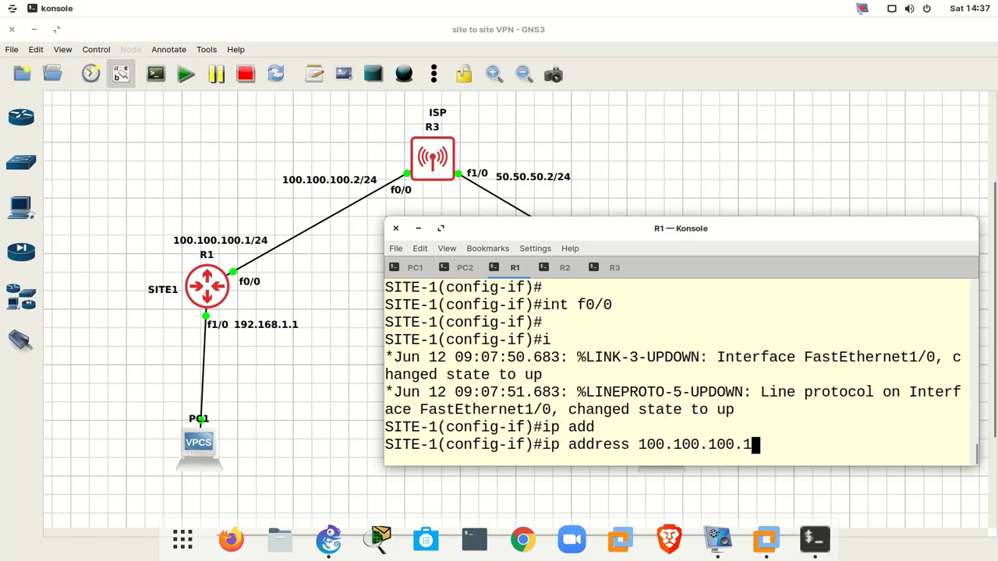
{"action": "type", "text": " 255.255."}
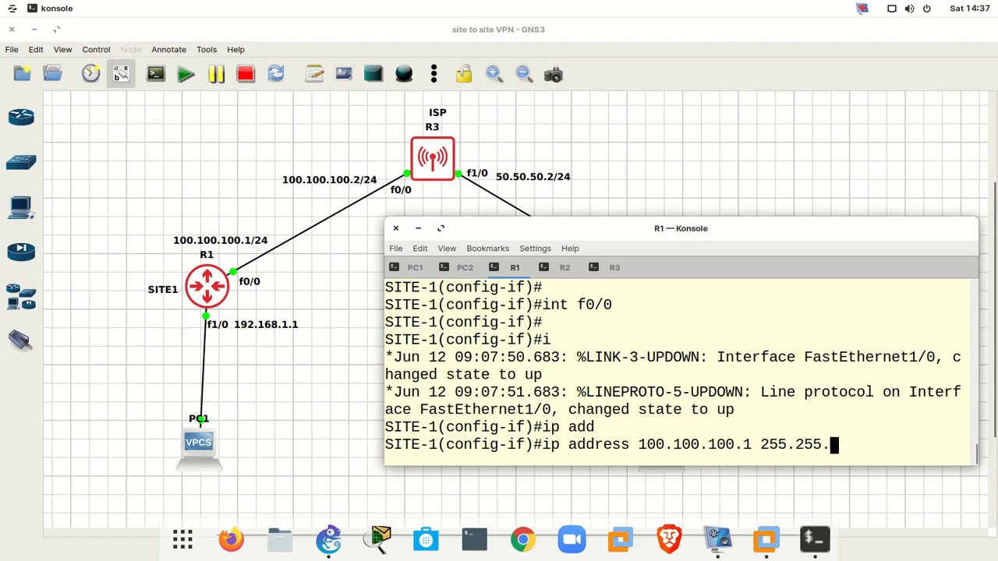
{"action": "type", "text": "255.0"}
{"action": "key", "text": "Return"}
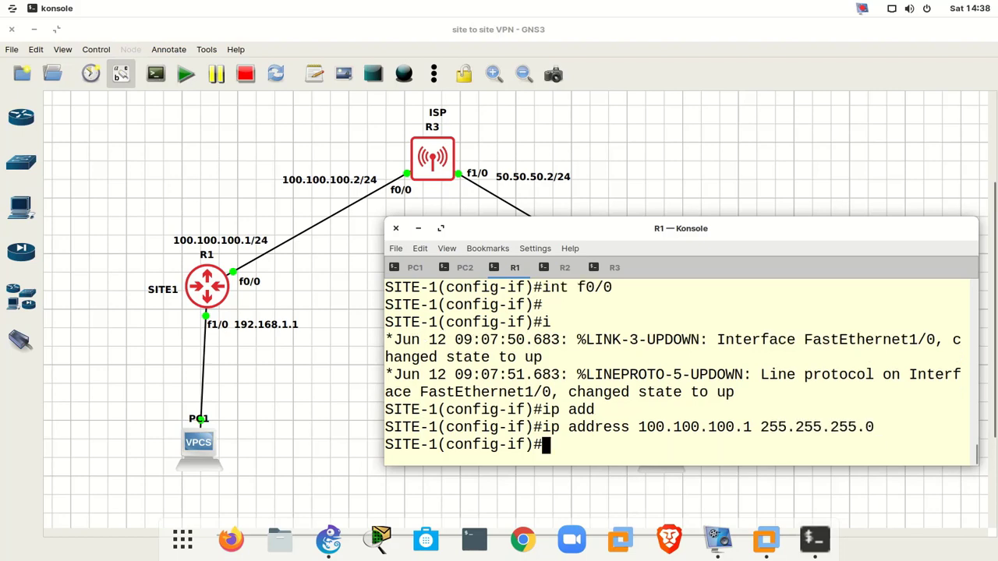
{"action": "type", "text": "no sh"}
{"action": "key", "text": "Return"}
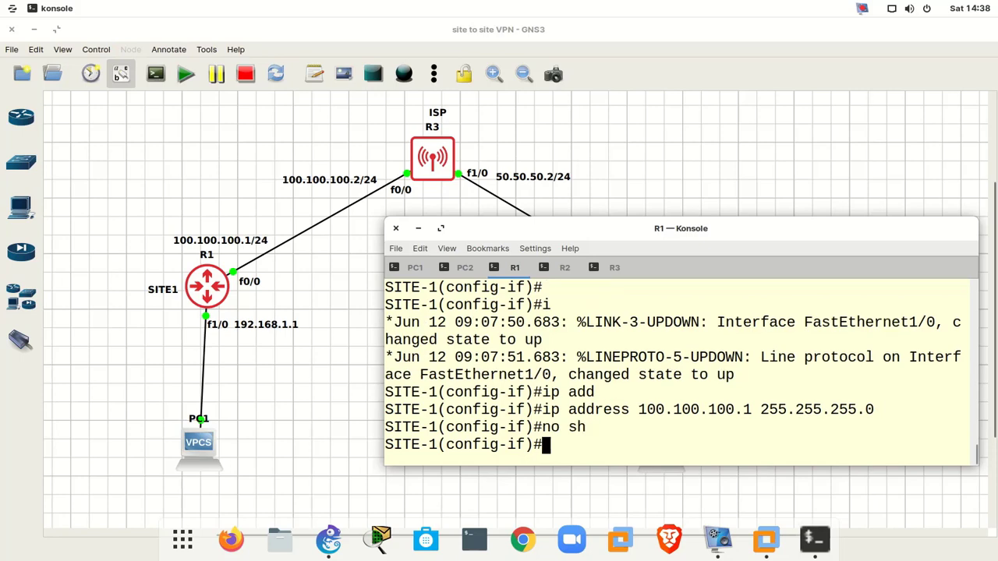
- Exit configuration mode and save SITE-1's configuration with wr
{"action": "type", "text": "exit"}
{"action": "key", "text": "Return"}
{"action": "key", "text": "Return"}
{"action": "key", "text": "Return"}
{"action": "key", "text": "Return"}
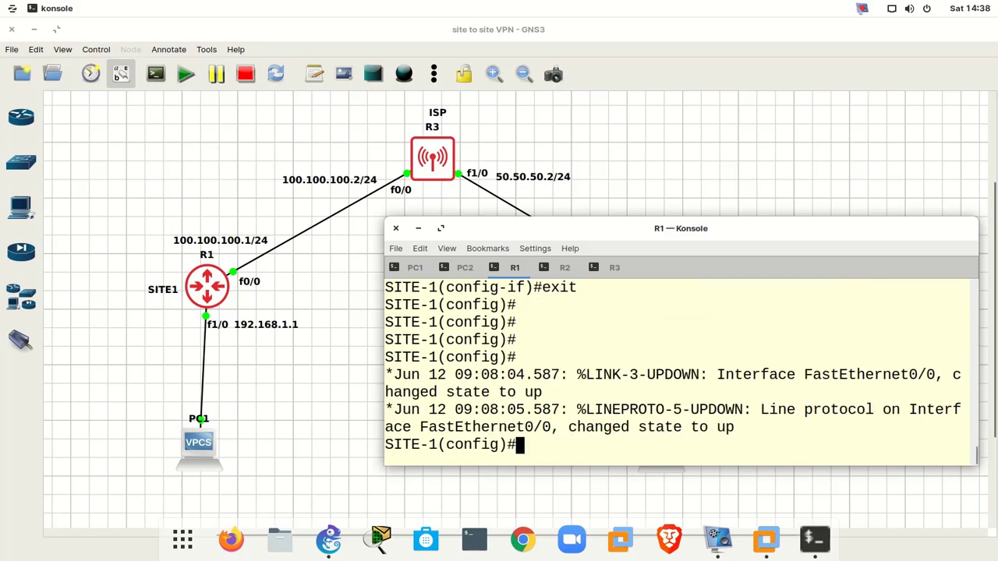
{"action": "key", "text": "ctrl+z"}
{"action": "type", "text": "wr"}
{"action": "key", "text": "Return"}
{"action": "key", "text": "Return"}
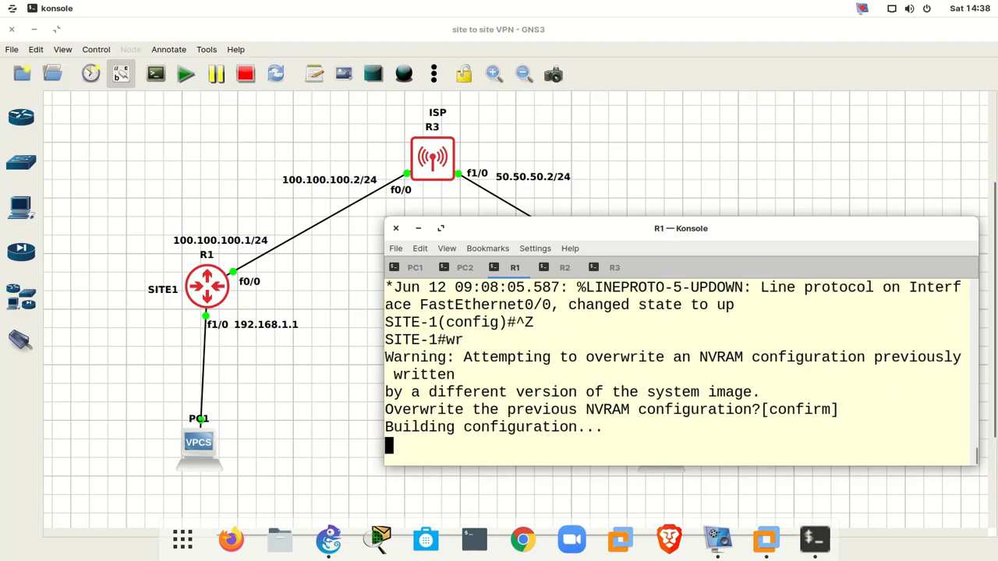
{"action": "key", "text": "Return"}
{"action": "key", "text": "Return"}
{"action": "key", "text": "Return"}
{"action": "key", "text": "Return"}
{"action": "key", "text": "Return"}
{"action": "key", "text": "Return"}
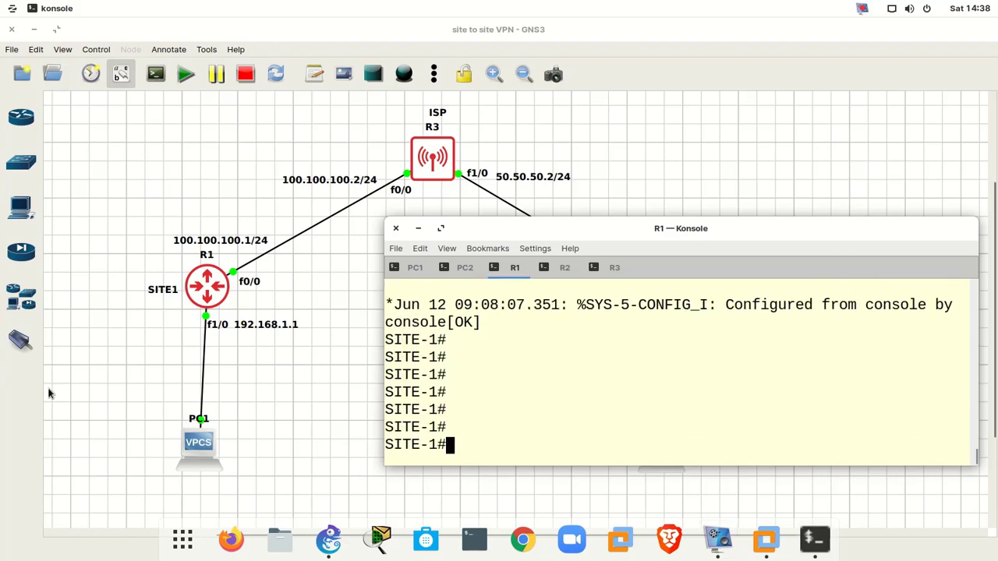
{"action": "left_click", "coordinate": [544, 267]}
- Enter configuration mode on R2 and set its hostname to SITE-2
{"action": "left_click_drag", "start_coordinate": [563, 228], "coordinate": [428, 289]}
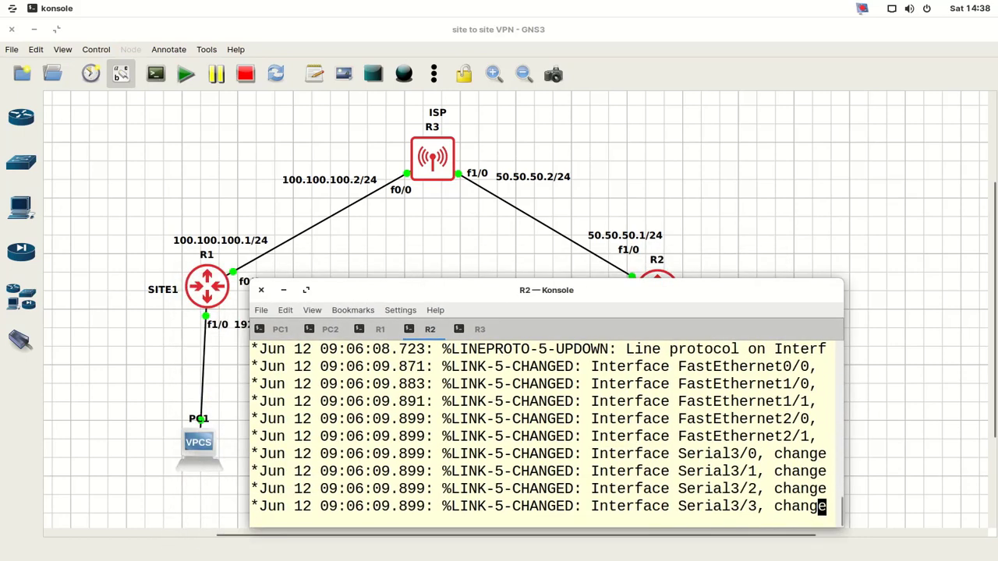
{"action": "key", "text": "Return"}
{"action": "key", "text": "Return"}
{"action": "key", "text": "Return"}
{"action": "key", "text": "Return"}
{"action": "key", "text": "Return"}
{"action": "key", "text": "Return"}
{"action": "key", "text": "Return"}
{"action": "key", "text": "Return"}
{"action": "key", "text": "Return"}
{"action": "key", "text": "Return"}
{"action": "type", "text": "conf t"}
{"action": "key", "text": "Return"}
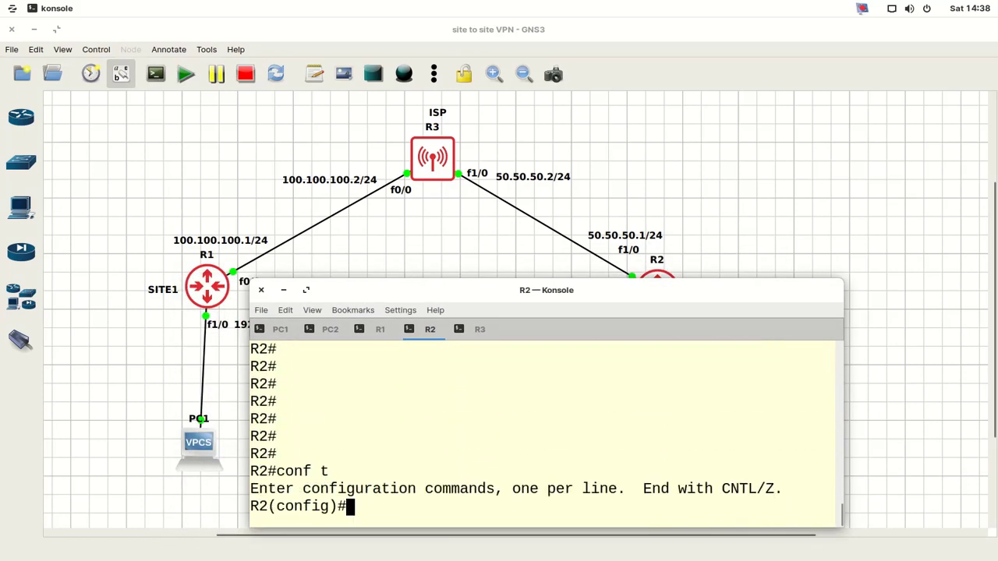
{"action": "key", "text": "Return"}
{"action": "key", "text": "Return"}
{"action": "key", "text": "Return"}
{"action": "key", "text": "Return"}
{"action": "type", "text": "hostn"}
{"action": "key", "text": "Tab"}
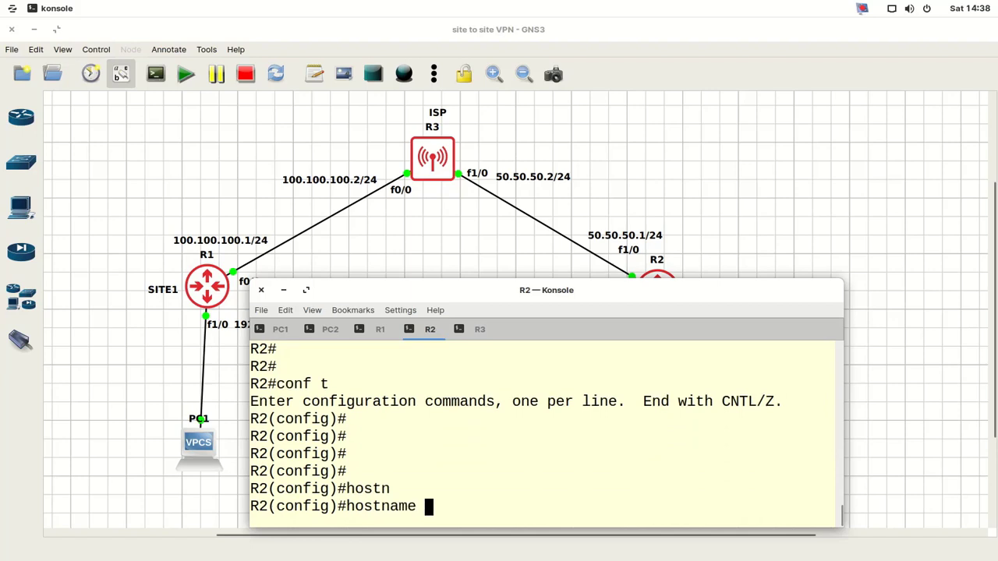
{"action": "type", "text": "SITE-2"}
{"action": "key", "text": "Return"}
{"action": "key", "text": "Return"}
{"action": "key", "text": "Return"}
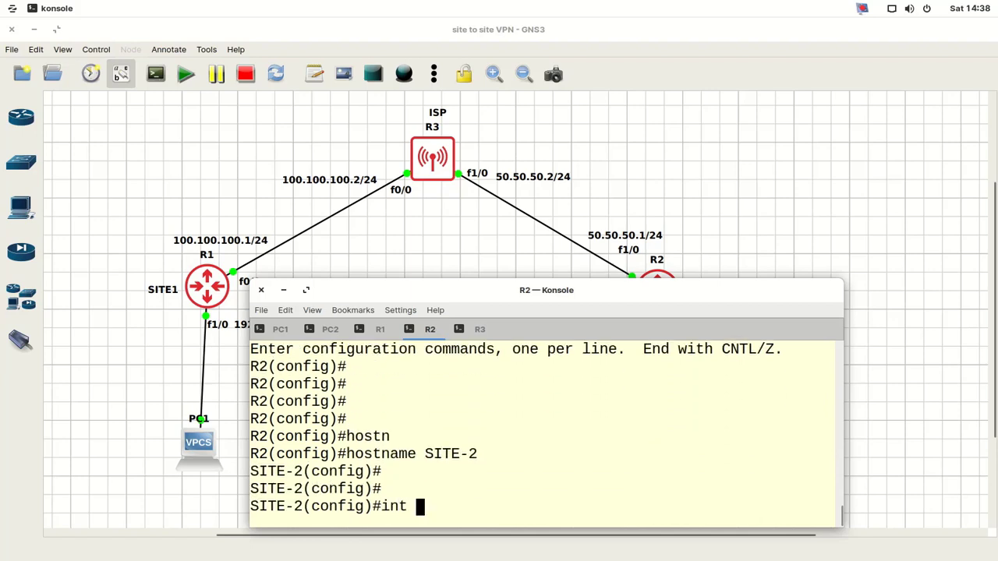
- Give SITE-2's f1/0 the address 50.50.50.1 255.255.255.0 and enable it
{"action": "type", "text": "int f1/0"}
{"action": "key", "text": "Return"}
{"action": "key", "text": "Return"}
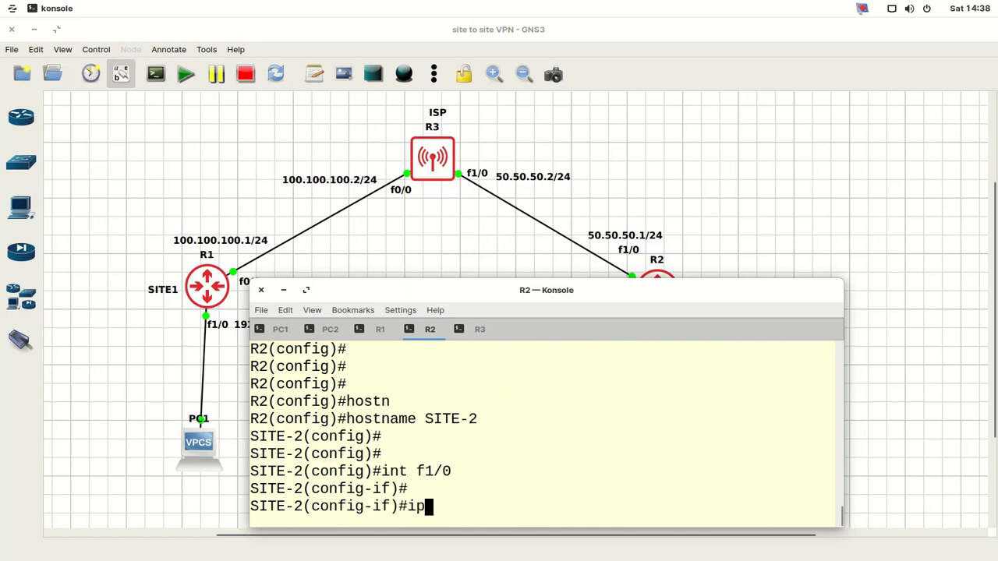
{"action": "type", "text": "ip add"}
{"action": "key", "text": "Tab"}
{"action": "type", "text": "5"}
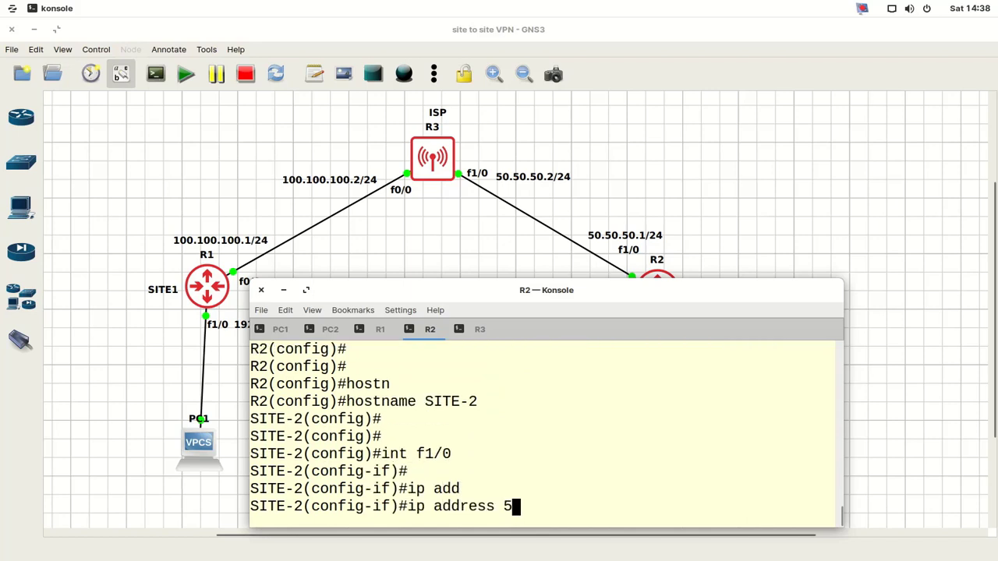
{"action": "type", "text": "0.50.50.1 2"}
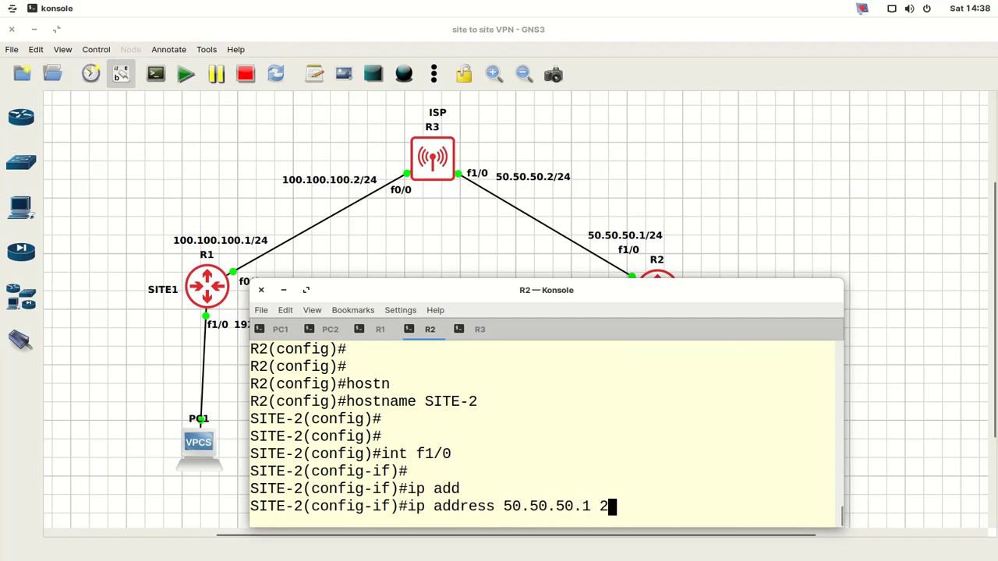
{"action": "type", "text": "55.255.2"}
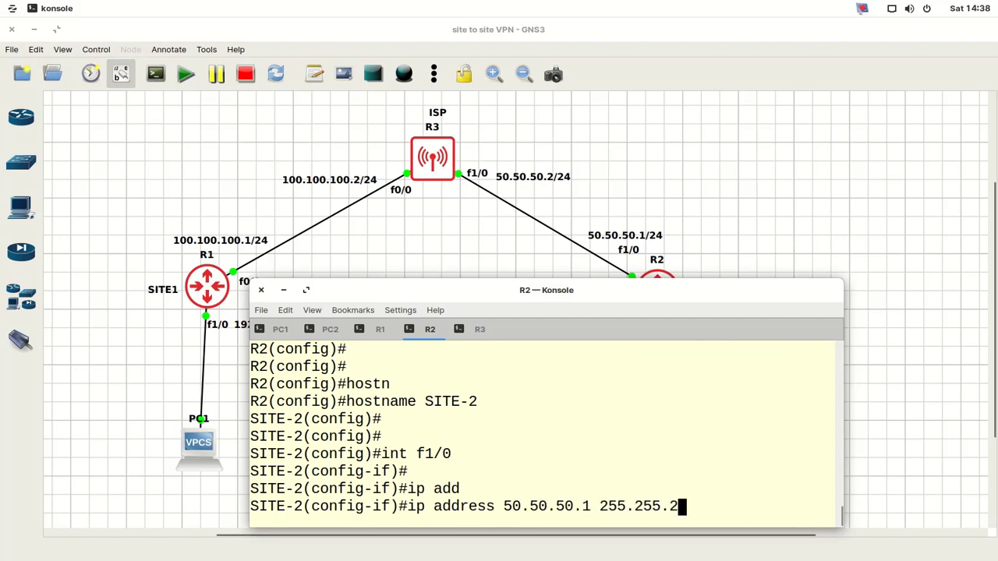
{"action": "type", "text": "55.0"}
{"action": "key", "text": "Return"}
{"action": "type", "text": "no"}
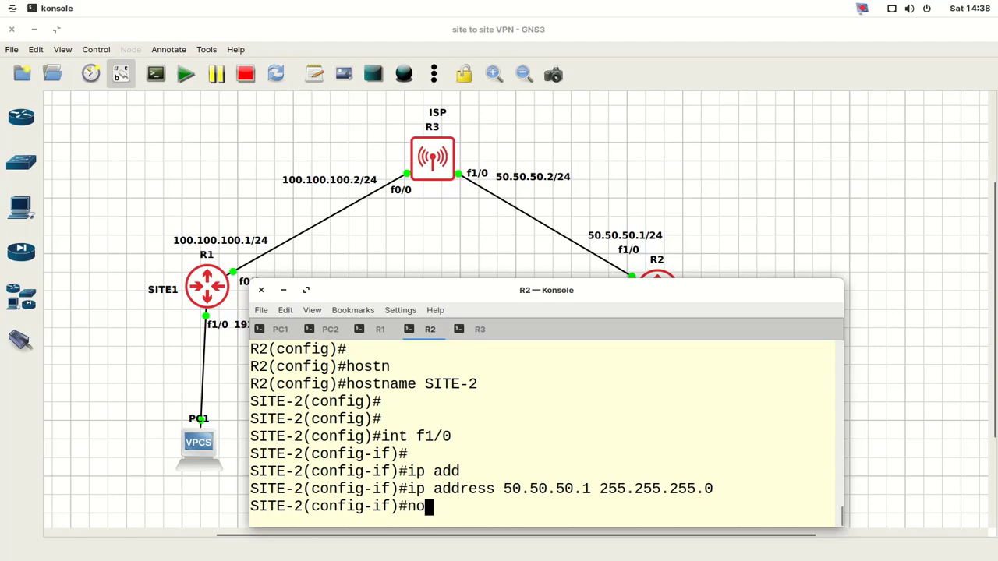
{"action": "type", "text": " sh"}
{"action": "key", "text": "Return"}
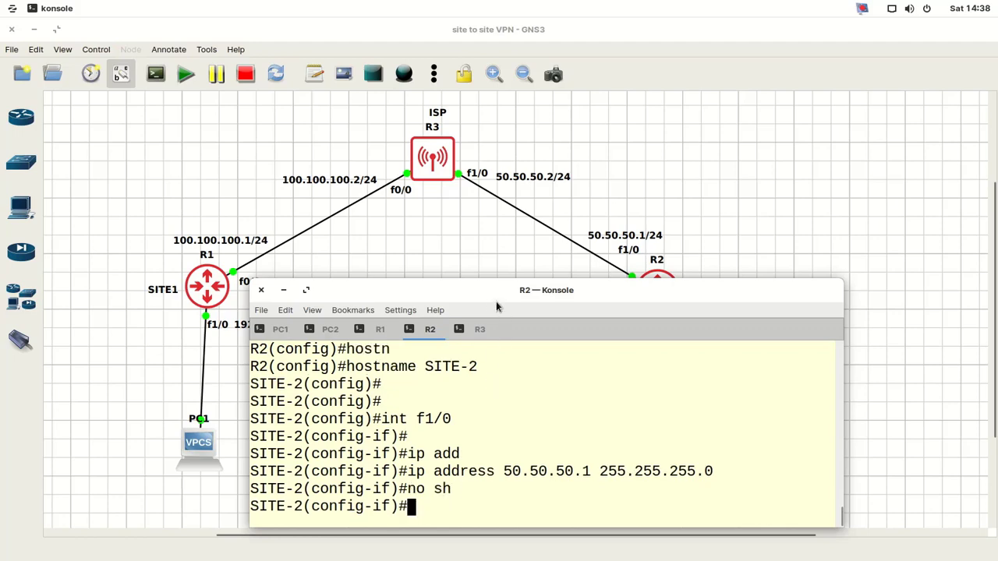
- Give SITE-2's f0/0 the address 172.16.1.1 255.255.255.0 and enable it
{"action": "left_click_drag", "start_coordinate": [496, 306], "coordinate": [261, 167]}
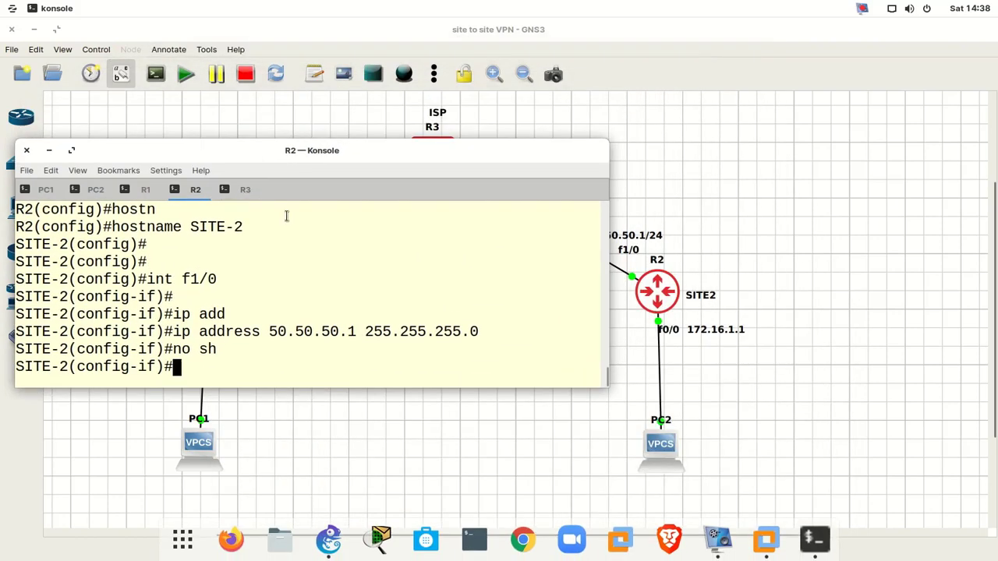
{"action": "left_click_drag", "start_coordinate": [286, 215], "coordinate": [311, 244]}
{"action": "type", "text": "int"}
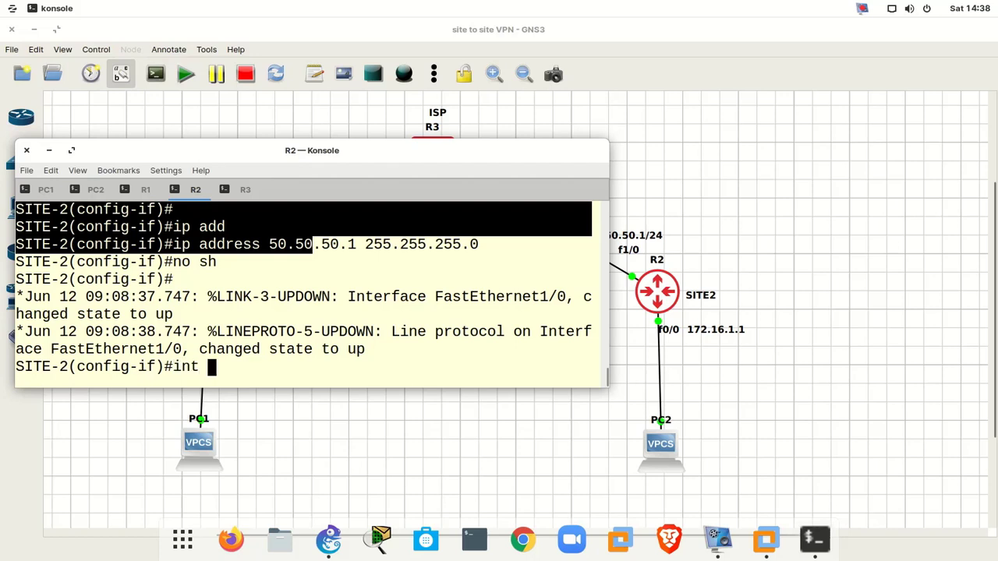
{"action": "type", "text": " f0/0"}
{"action": "key", "text": "Return"}
{"action": "key", "text": "Return"}
{"action": "key", "text": "Return"}
{"action": "key", "text": "Return"}
{"action": "key", "text": "Return"}
{"action": "key", "text": "Return"}
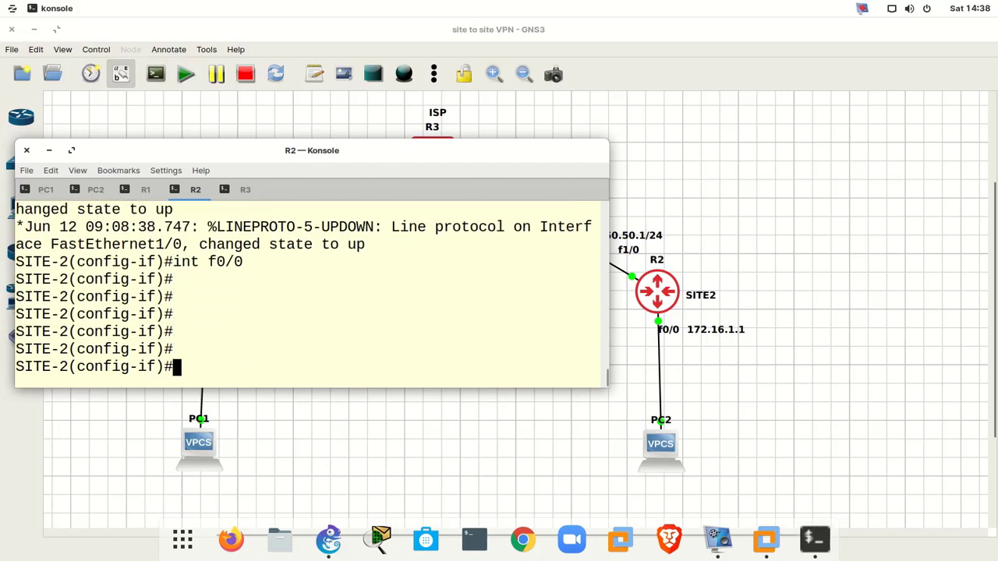
{"action": "type", "text": "ip add"}
{"action": "key", "text": "Tab"}
{"action": "type", "text": "172"}
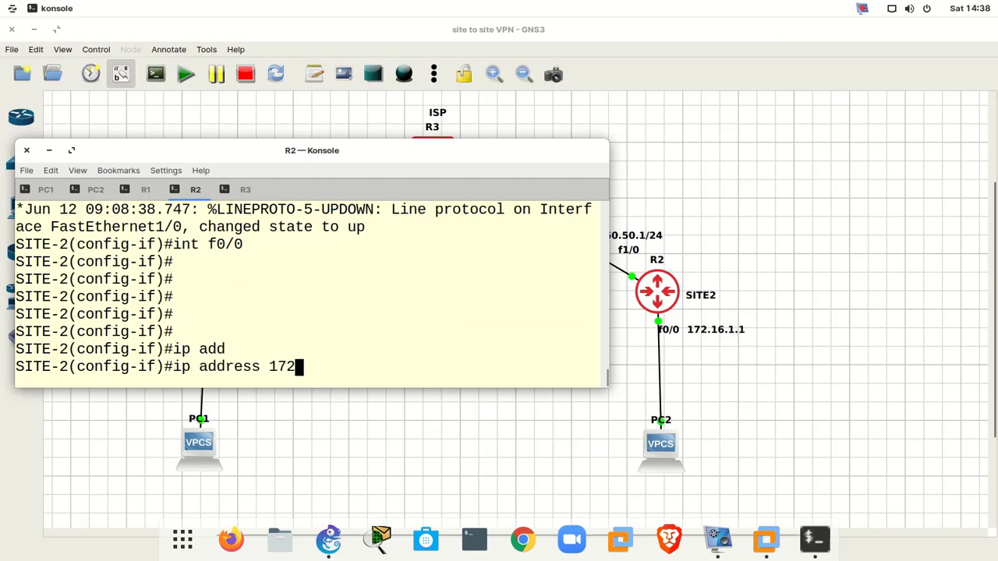
{"action": "type", "text": ".16.1.1 255.255.2"}
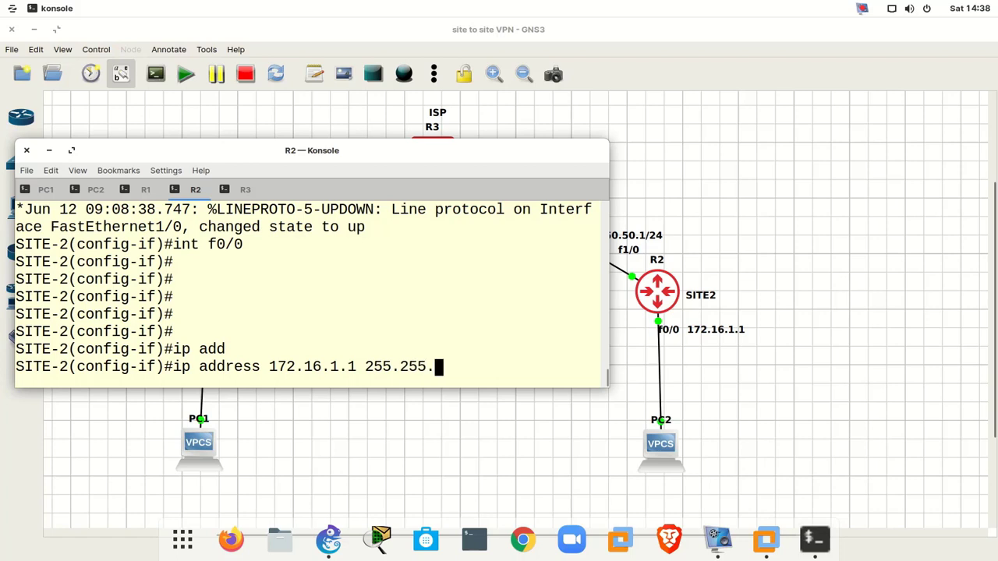
{"action": "type", "text": "55.0"}
{"action": "key", "text": "Return"}
{"action": "key", "text": "Return"}
{"action": "type", "text": "no sh"}
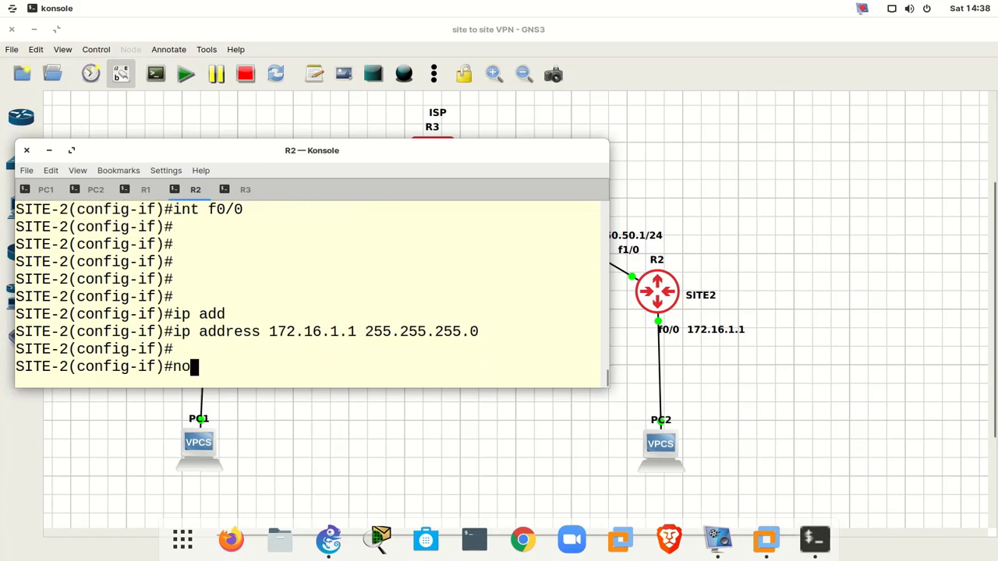
{"action": "key", "text": "Return"}
{"action": "key", "text": "Return"}
- Leave configuration mode and save SITE-2's configuration with wr
{"action": "type", "text": "end"}
{"action": "key", "text": "Return"}
{"action": "key", "text": "Return"}
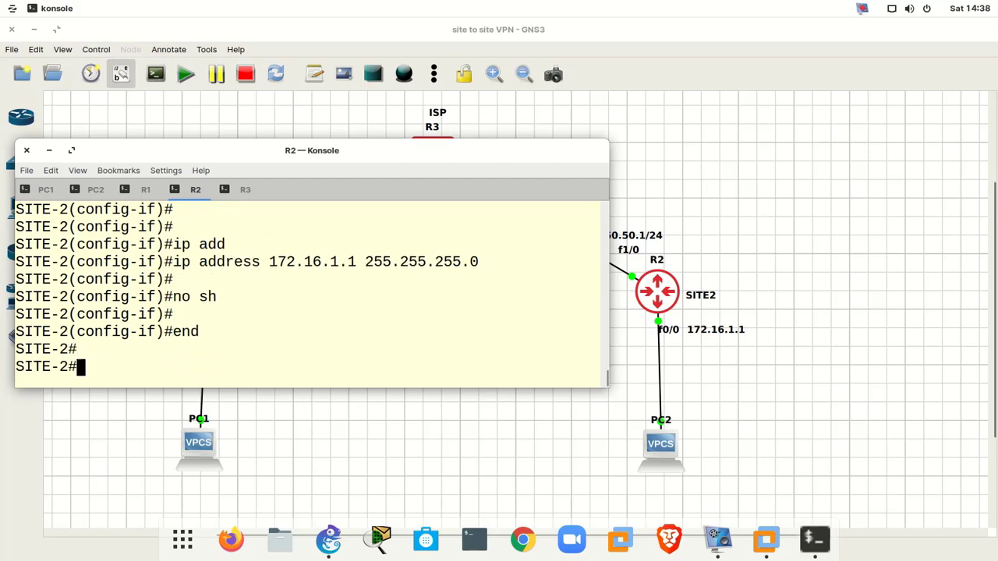
{"action": "key", "text": "Return"}
{"action": "type", "text": "wr"}
{"action": "key", "text": "Return"}
{"action": "key", "text": "Return"}
{"action": "key", "text": "Return"}
{"action": "key", "text": "Return"}
{"action": "key", "text": "Return"}
{"action": "key", "text": "Return"}
{"action": "key", "text": "Return"}
{"action": "key", "text": "Return"}
{"action": "key", "text": "Return"}
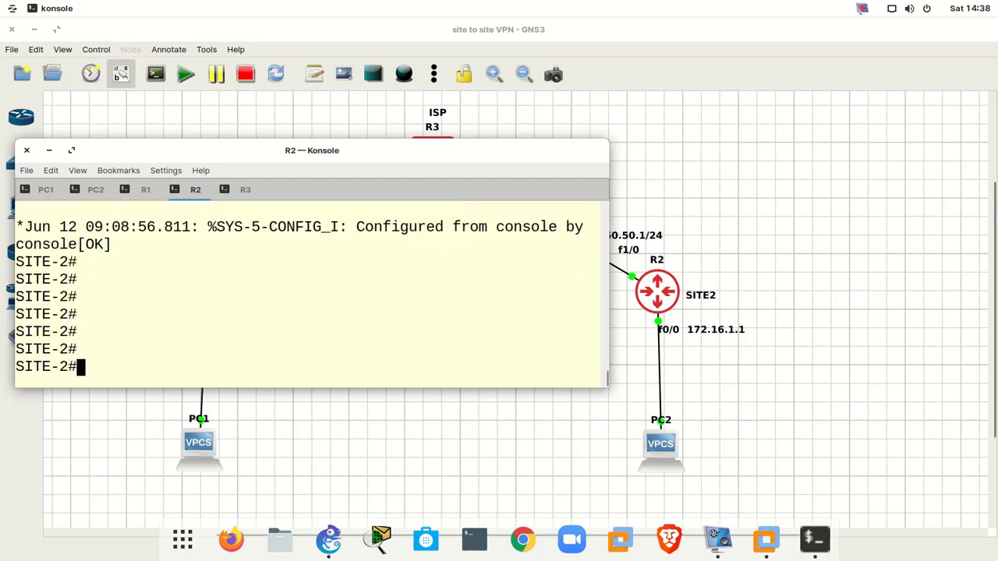
{"action": "left_click", "coordinate": [233, 192]}
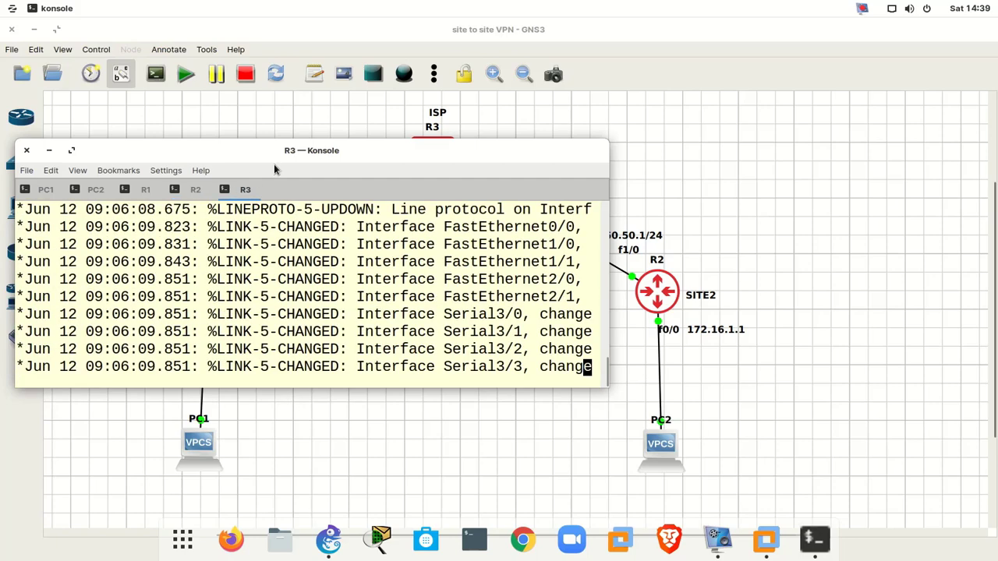
- Rename router R3 to ISP in global configuration mode
{"action": "left_click_drag", "start_coordinate": [286, 149], "coordinate": [483, 282]}
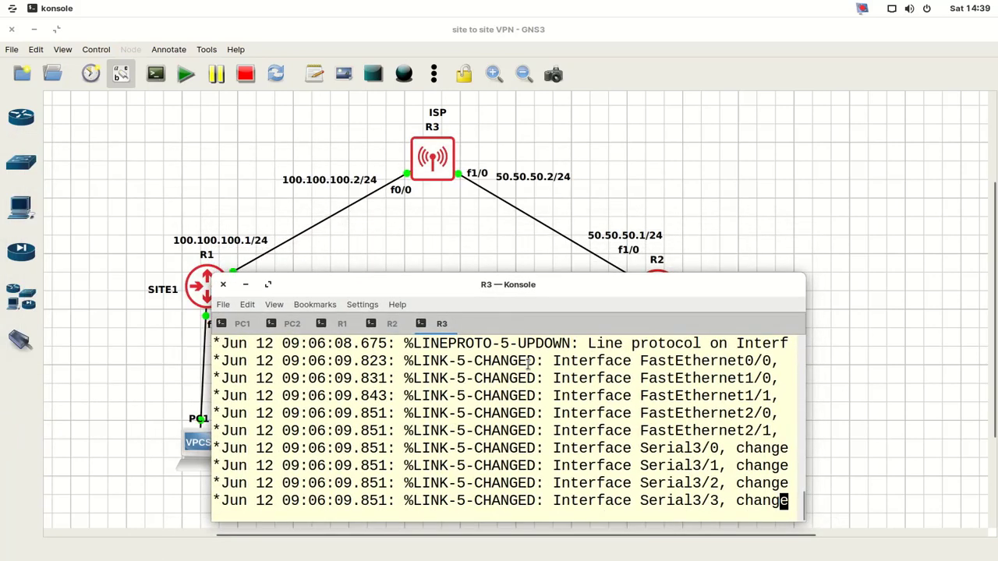
{"action": "key", "text": "Return"}
{"action": "key", "text": "Return"}
{"action": "key", "text": "Return"}
{"action": "key", "text": "Return"}
{"action": "key", "text": "Return"}
{"action": "key", "text": "Return"}
{"action": "key", "text": "Return"}
{"action": "key", "text": "Return"}
{"action": "key", "text": "Return"}
{"action": "key", "text": "Return"}
{"action": "type", "text": "co"}
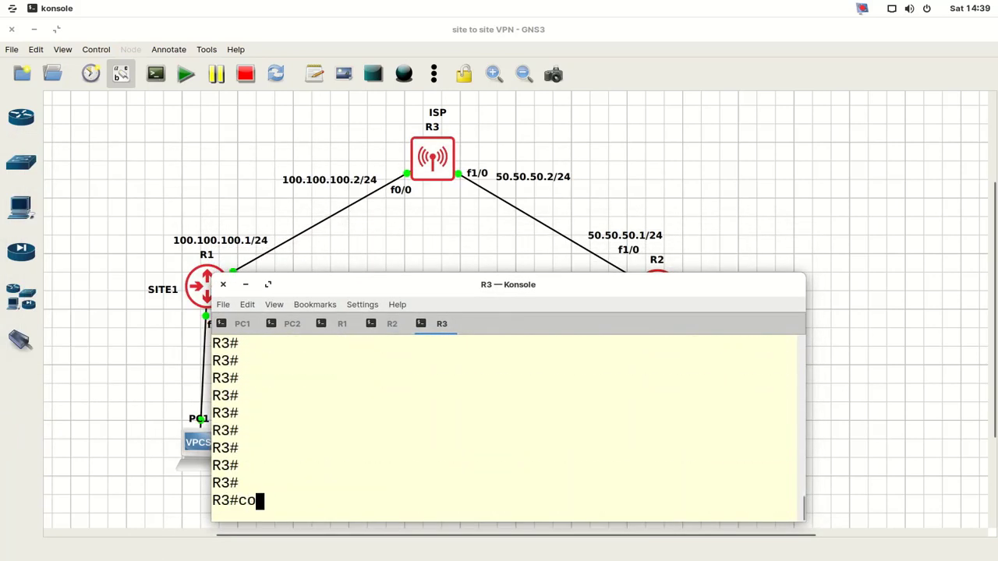
{"action": "type", "text": "nf"}
{"action": "key", "text": "Return"}
{"action": "key", "text": "Return"}
{"action": "key", "text": "Return"}
{"action": "key", "text": "Return"}
{"action": "key", "text": "Return"}
{"action": "key", "text": "Return"}
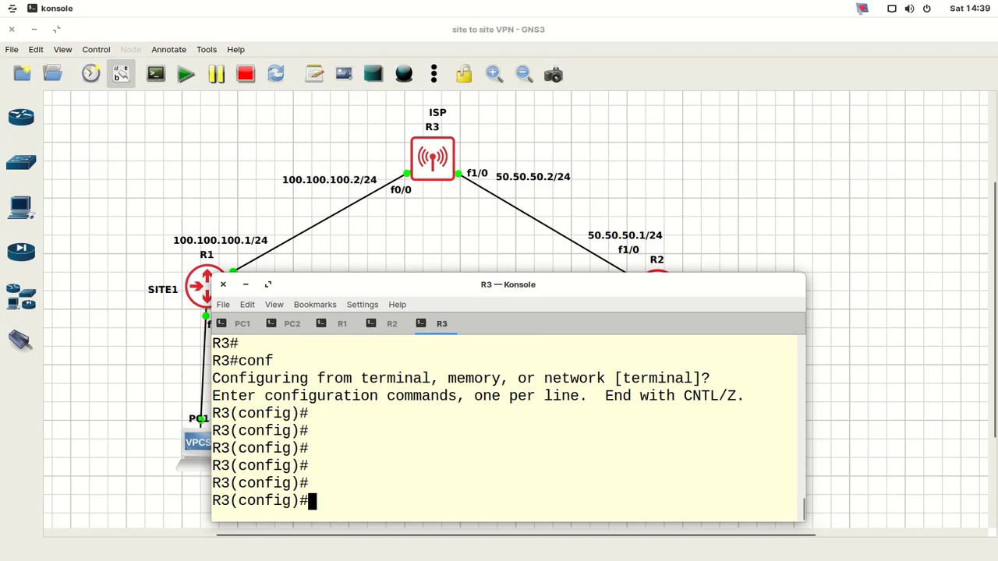
{"action": "type", "text": "hostn"}
{"action": "key", "text": "Tab"}
{"action": "type", "text": "IS"}
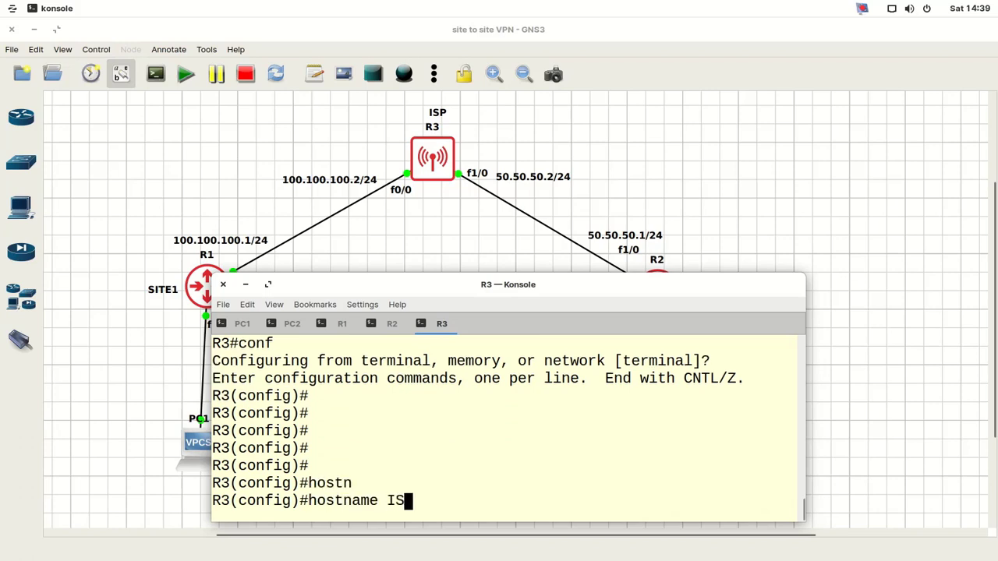
{"action": "type", "text": "P"}
{"action": "key", "text": "Return"}
{"action": "key", "text": "Return"}
{"action": "key", "text": "Return"}
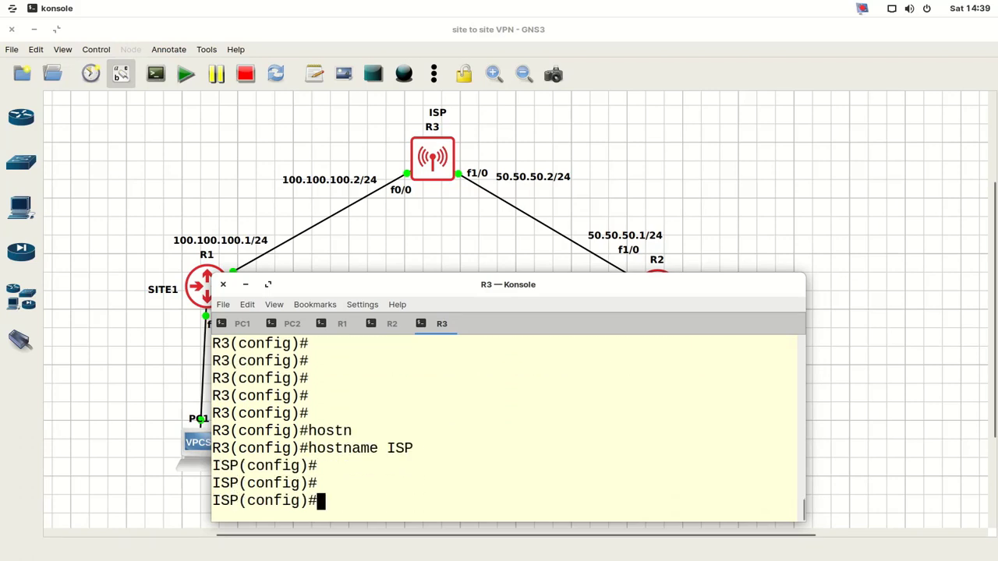
- Give ISP's f0/0 address 100.100.100.2 255.255.255.0 and bring it up
{"action": "type", "text": "int f0/0"}
{"action": "key", "text": "Return"}
{"action": "key", "text": "Return"}
{"action": "type", "text": "ip"}
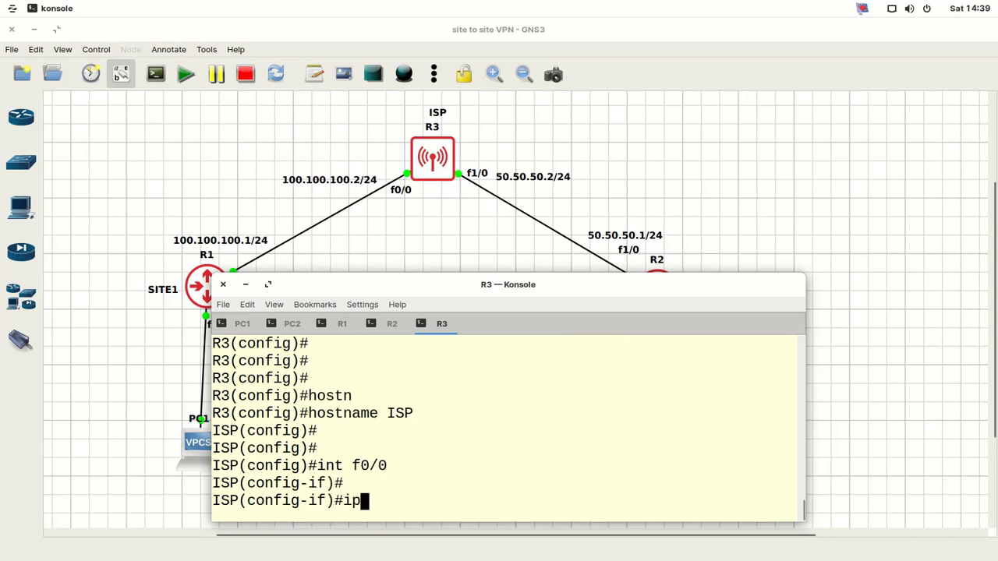
{"action": "type", "text": " add"}
{"action": "key", "text": "Tab"}
{"action": "type", "text": "100"}
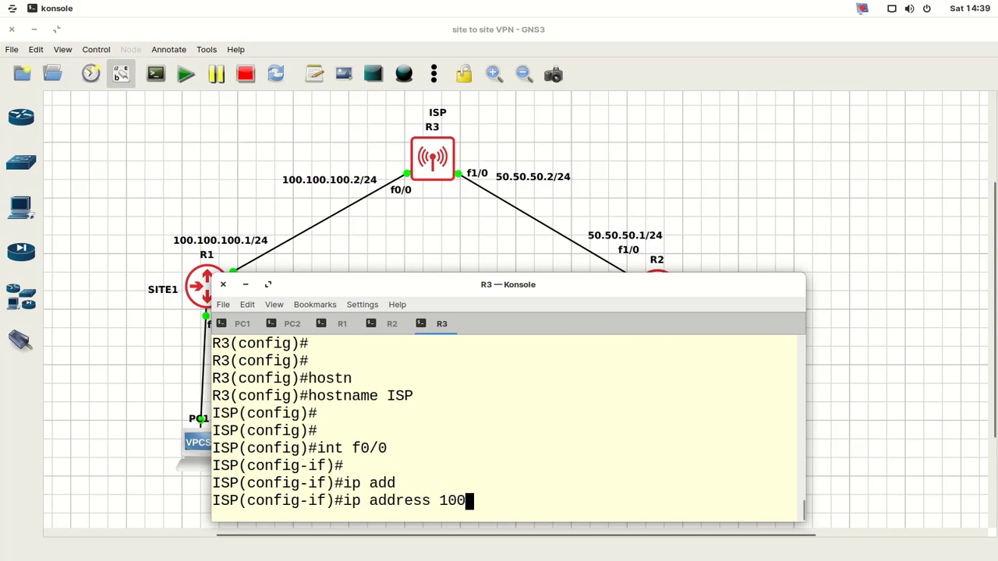
{"action": "type", "text": ".100.100.2 2"}
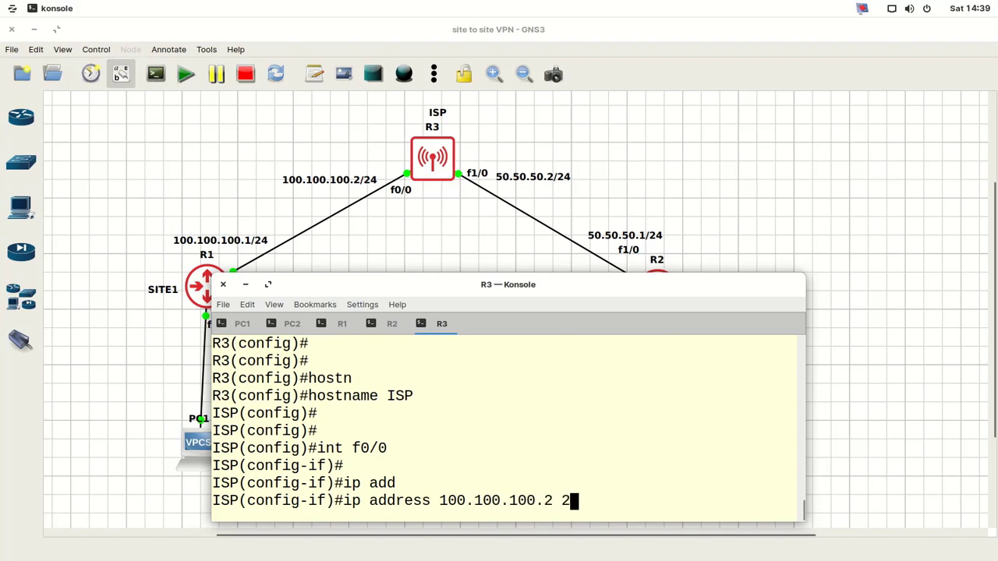
{"action": "type", "text": "55.255."}
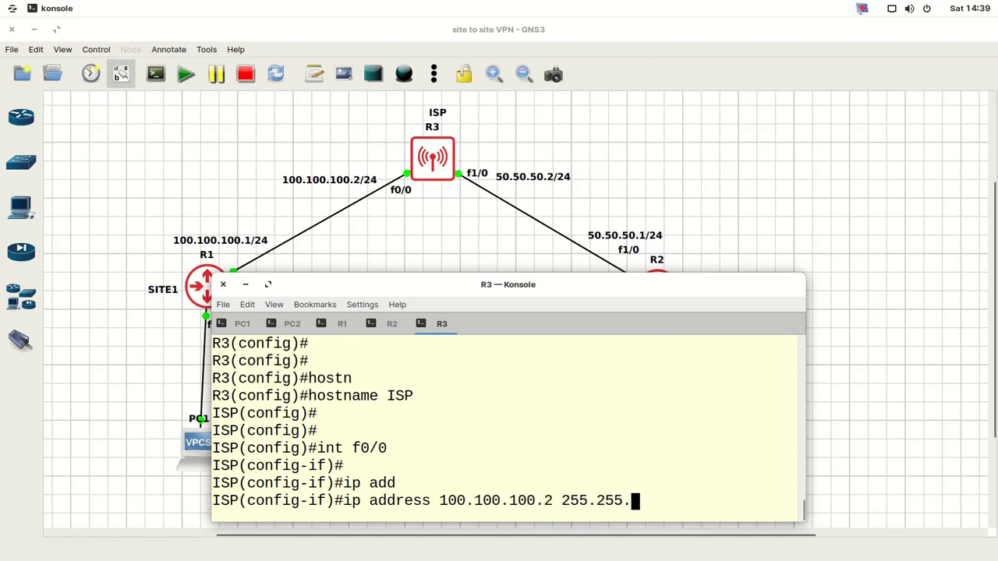
{"action": "type", "text": "255.0"}
{"action": "key", "text": "Return"}
{"action": "type", "text": "no sh"}
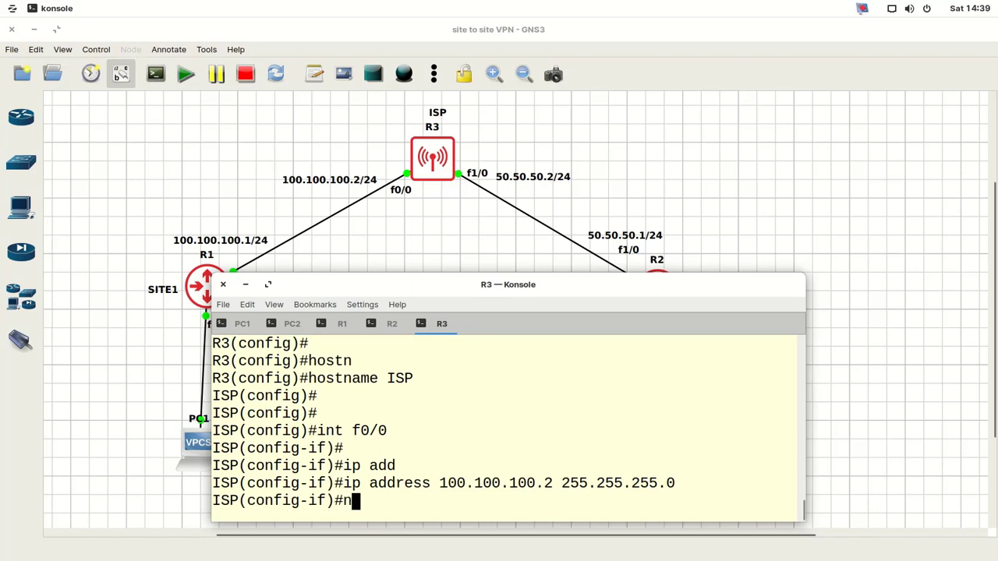
{"action": "key", "text": "Return"}
- Give ISP's f1/0 address 50.50.50.2 255.255.255.0 and bring it up
{"action": "key", "text": "Return"}
{"action": "type", "text": "int"}
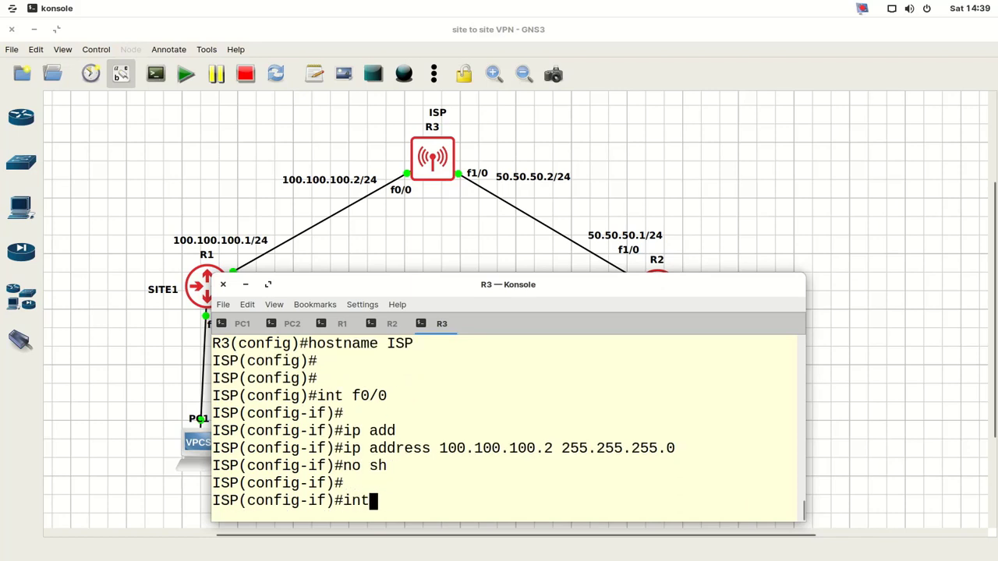
{"action": "type", "text": " f1/0"}
{"action": "key", "text": "Return"}
{"action": "key", "text": "Return"}
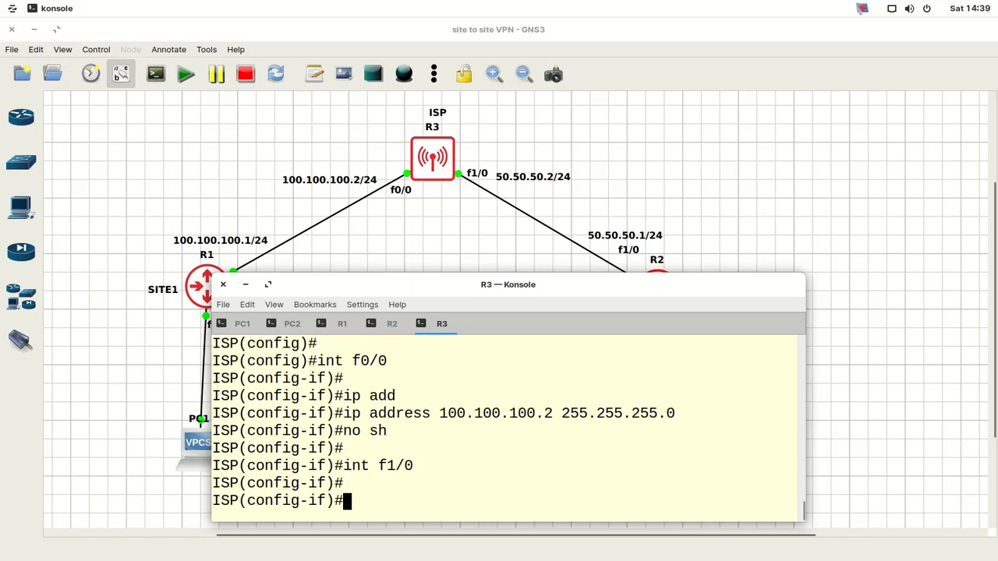
{"action": "key", "text": "Return"}
{"action": "type", "text": "ip add"}
{"action": "key", "text": "Tab"}
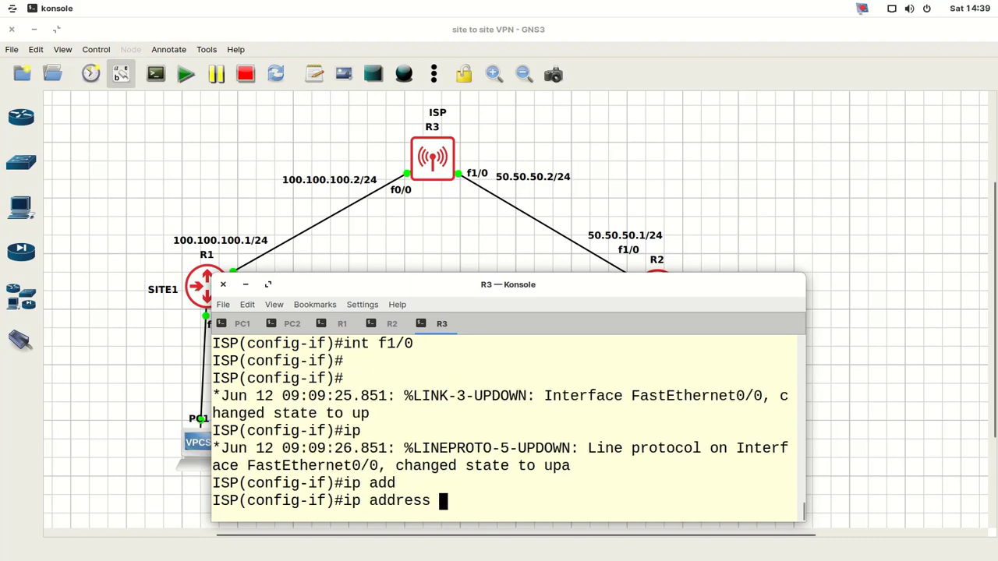
{"action": "type", "text": "50.50.50."}
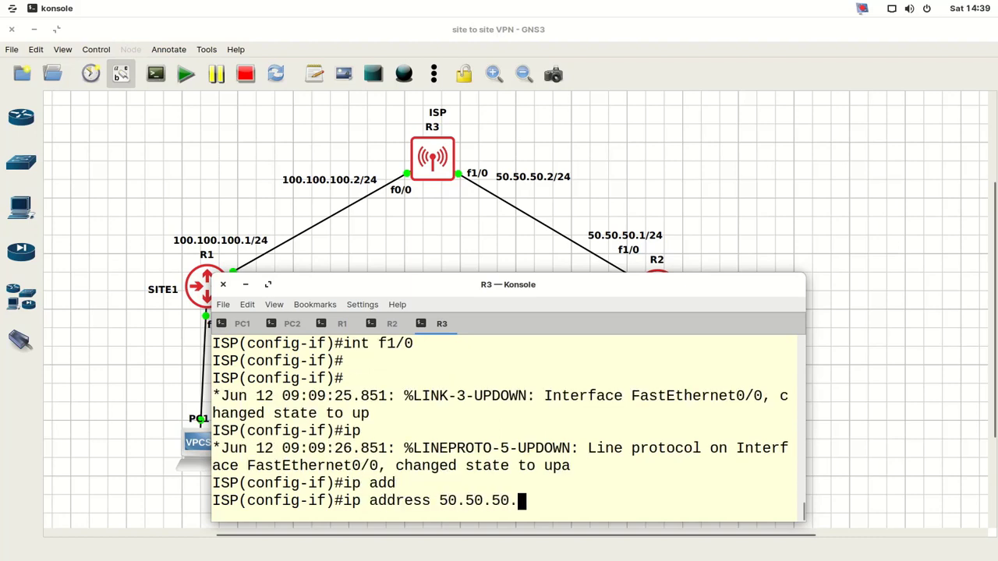
{"action": "type", "text": "2 255.255.255.0"}
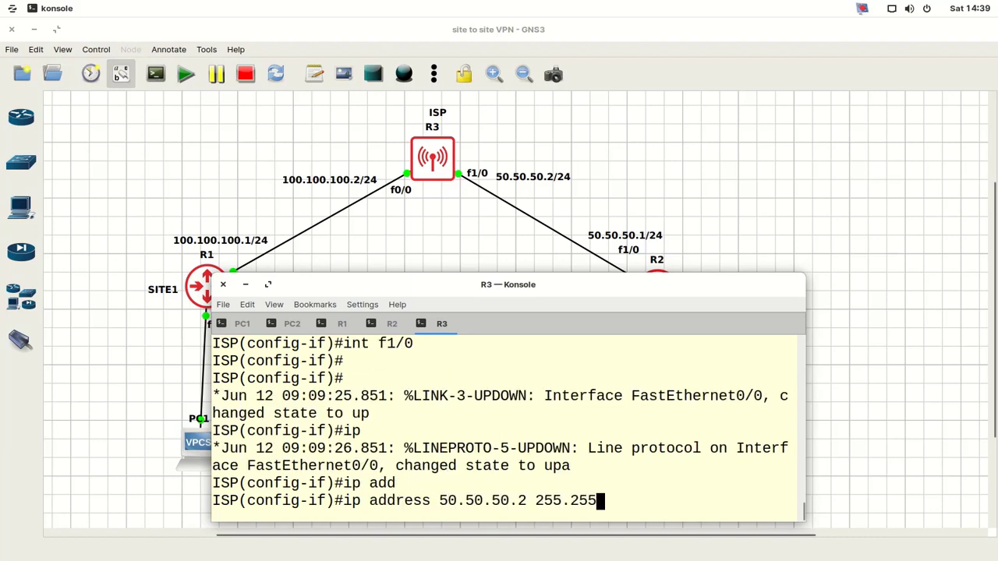
{"action": "key", "text": "Return"}
{"action": "type", "text": "nfig-if)#n"}
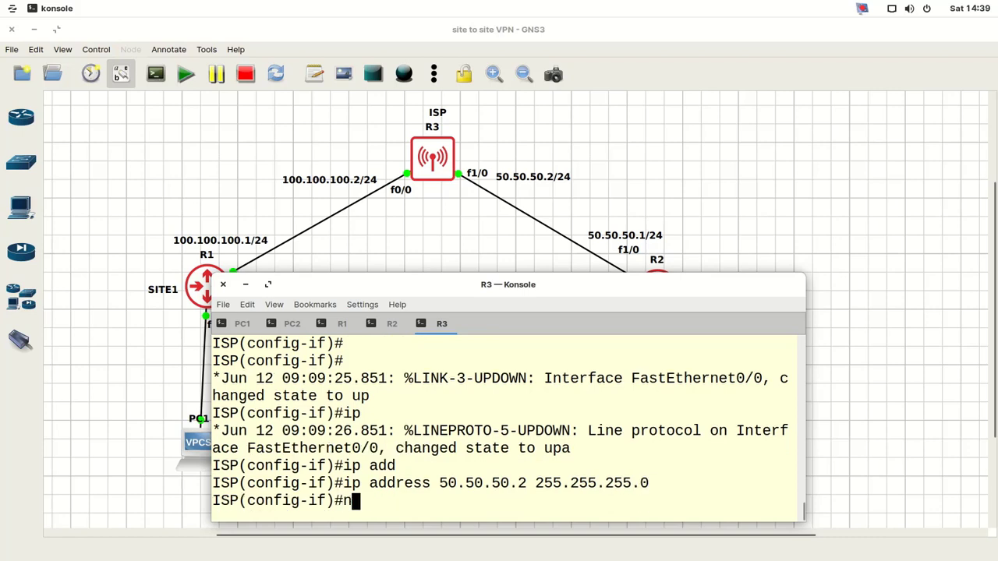
{"action": "type", "text": "o sh"}
{"action": "key", "text": "Return"}
- Save the ISP router's configuration with wr and hide the console to show the topology
{"action": "type", "text": "ex"}
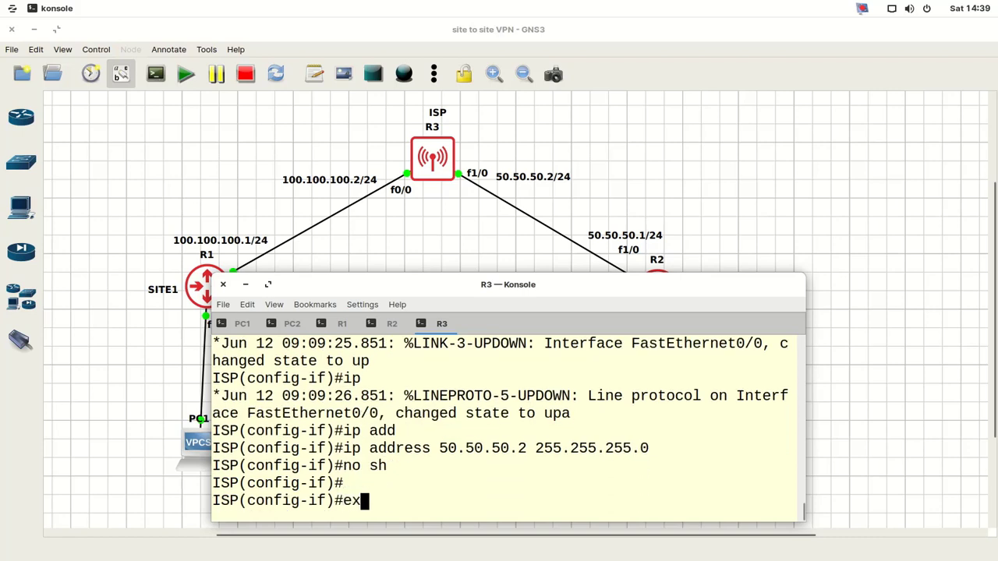
{"action": "type", "text": "it"}
{"action": "key", "text": "Return"}
{"action": "key", "text": "Return"}
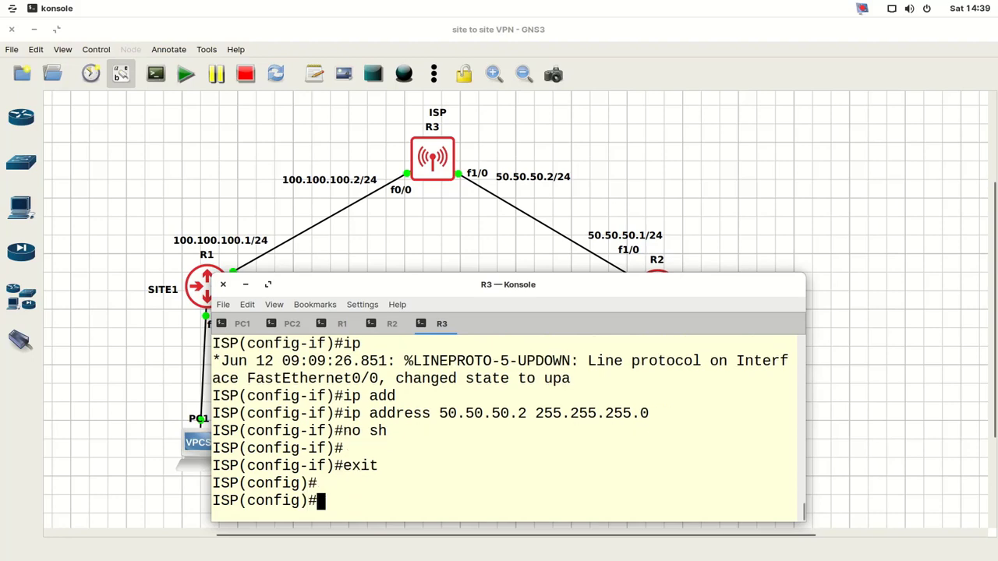
{"action": "key", "text": "ctrl+z"}
{"action": "type", "text": "wr"}
{"action": "key", "text": "Return"}
{"action": "key", "text": "Return"}
{"action": "key", "text": "Return"}
{"action": "key", "text": "Return"}
{"action": "key", "text": "Return"}
{"action": "key", "text": "Return"}
{"action": "key", "text": "Return"}
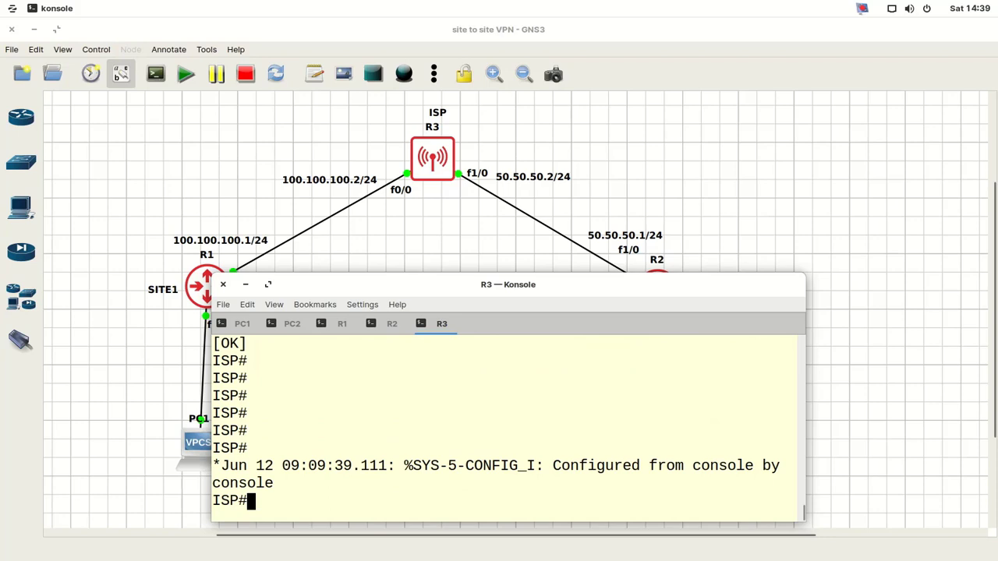
{"action": "left_click", "coordinate": [244, 284]}
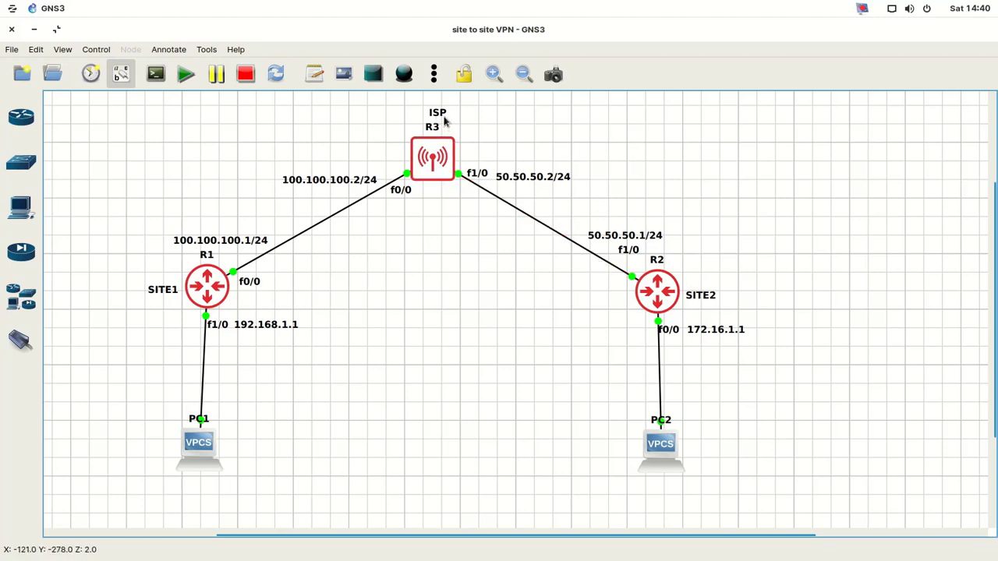
- Nudge the ISP label slightly left, then bring back the tabbed router console window
{"action": "left_click_drag", "start_coordinate": [444, 119], "coordinate": [442, 118]}
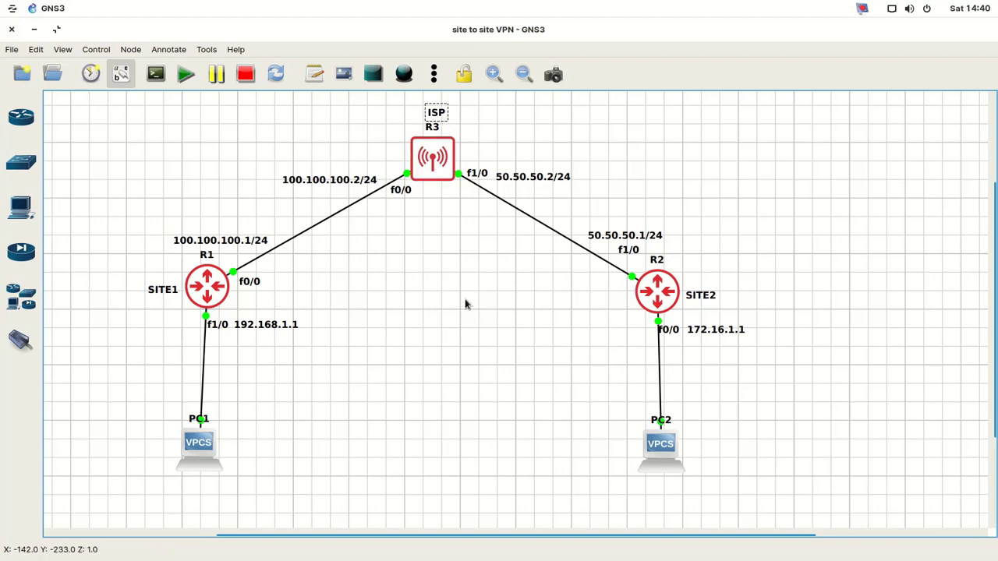
{"action": "left_click", "coordinate": [467, 304]}
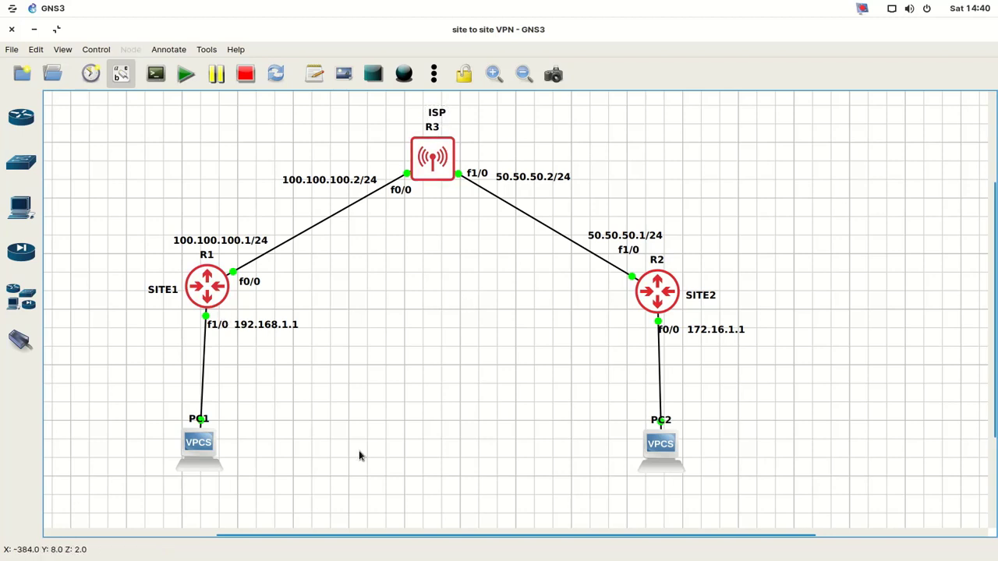
{"action": "mouse_move", "coordinate": [384, 558]}
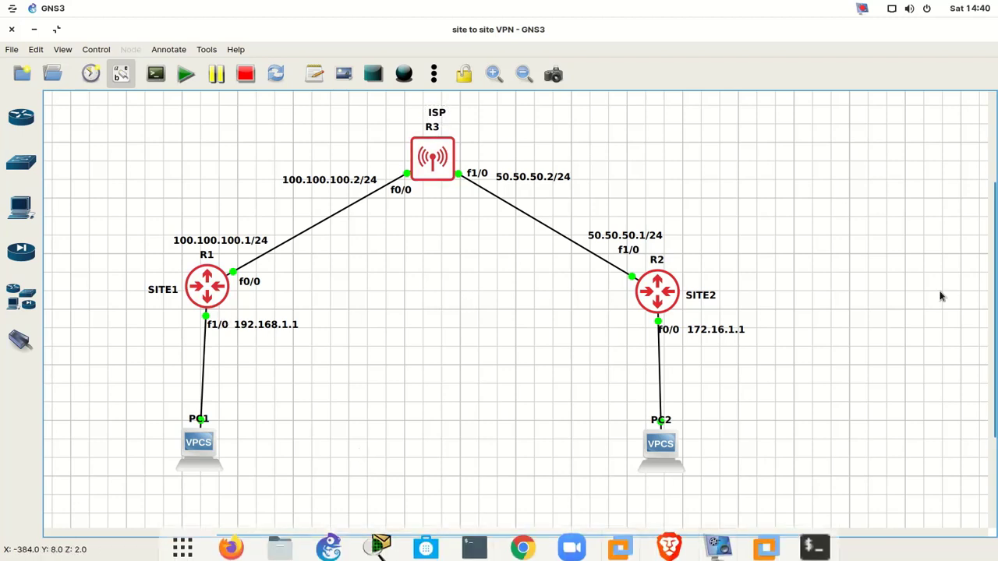
{"action": "left_click", "coordinate": [816, 555]}
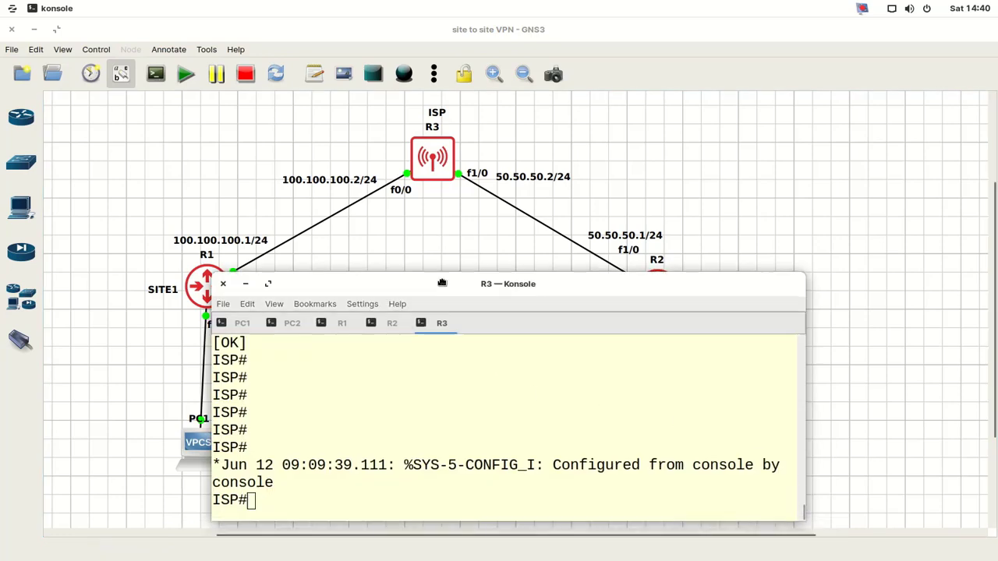
- On R1, add the default route 0.0.0.0 0.0.0.0 via 100.100.100.2
{"action": "left_click_drag", "start_coordinate": [446, 295], "coordinate": [429, 267]}
{"action": "left_click", "coordinate": [325, 296]}
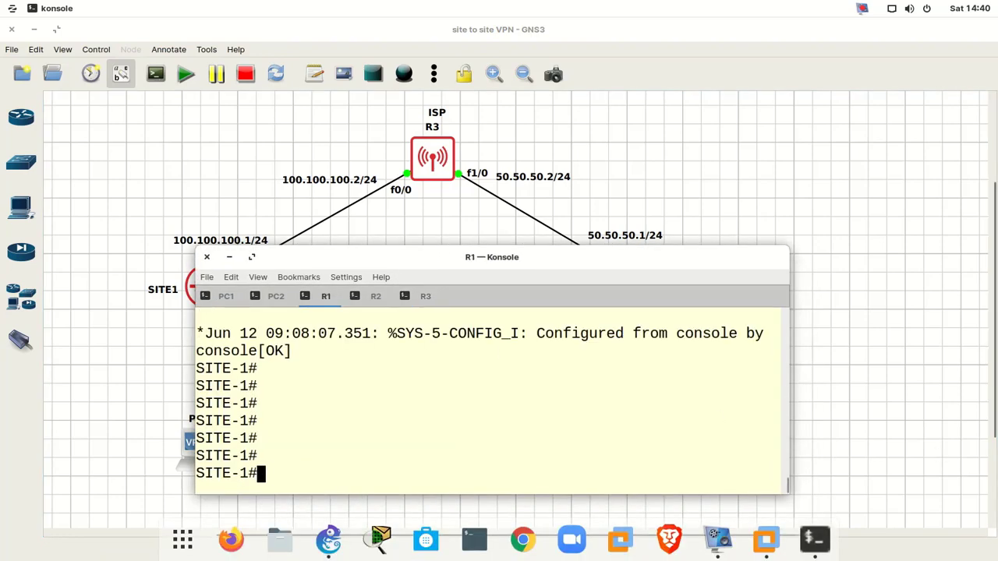
{"action": "type", "text": "conf"}
{"action": "key", "text": "Return"}
{"action": "key", "text": "Return"}
{"action": "key", "text": "Return"}
{"action": "key", "text": "Return"}
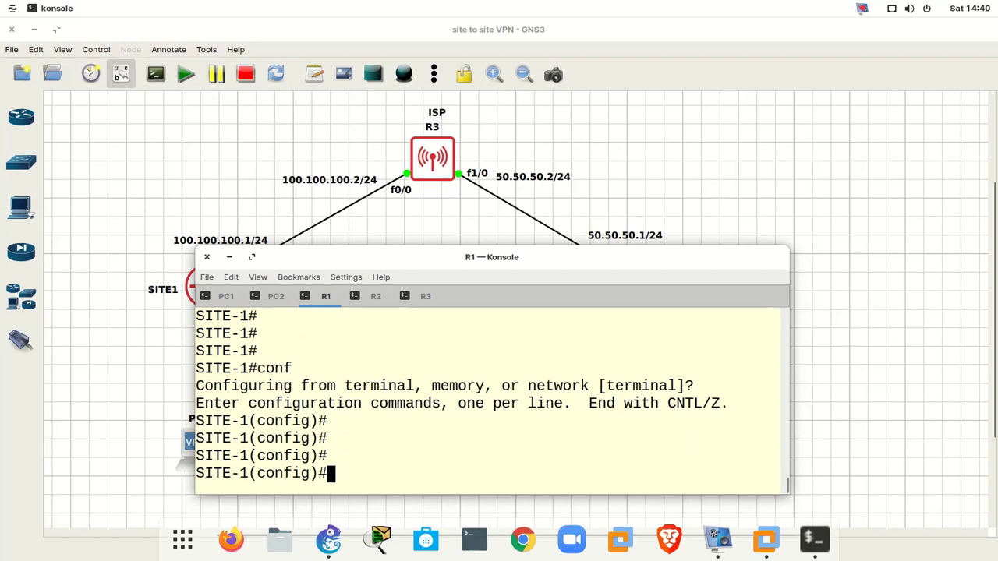
{"action": "type", "text": "ip ro"}
{"action": "key", "text": "Tab"}
{"action": "type", "text": "ut"}
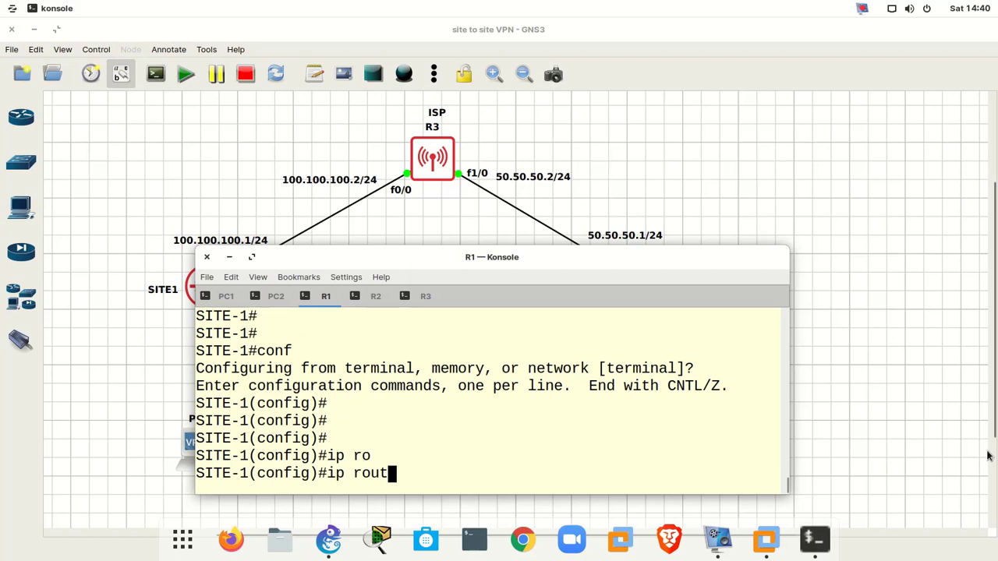
{"action": "type", "text": "e 0.0.0.0 0.0.0.0 "}
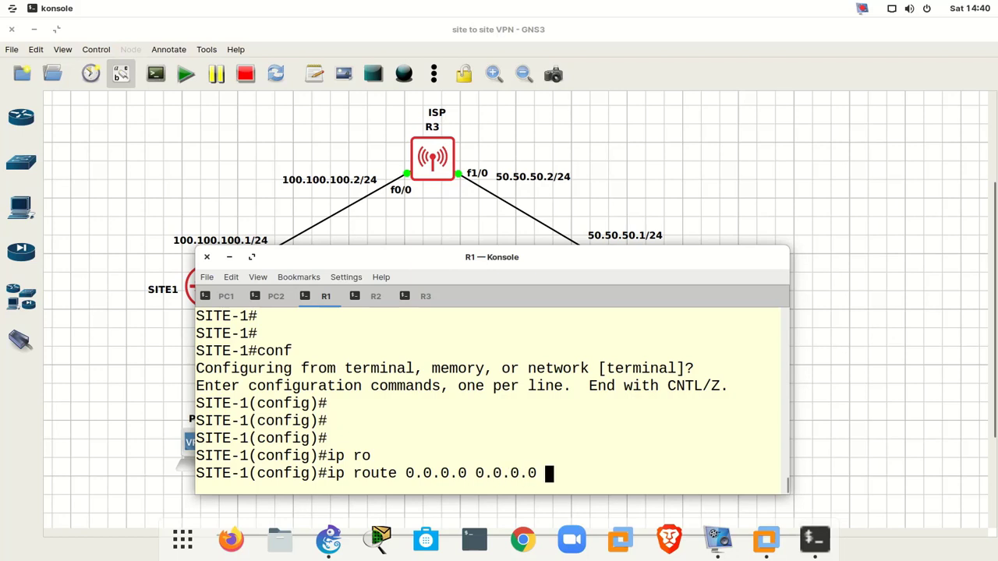
{"action": "type", "text": "100.100.1002"}
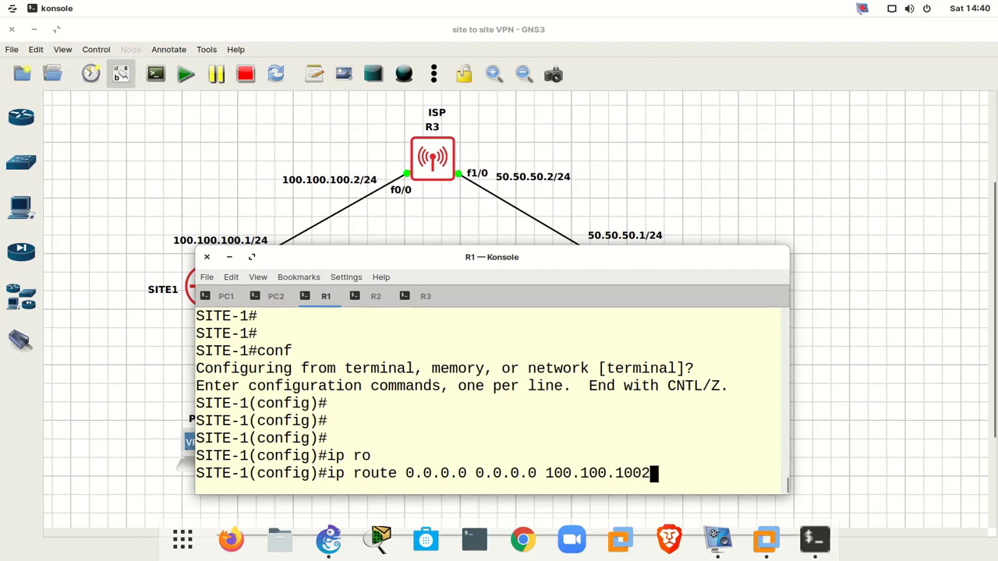
{"action": "key", "text": "BackSpace"}
{"action": "type", "text": ".2"}
{"action": "key", "text": "Return"}
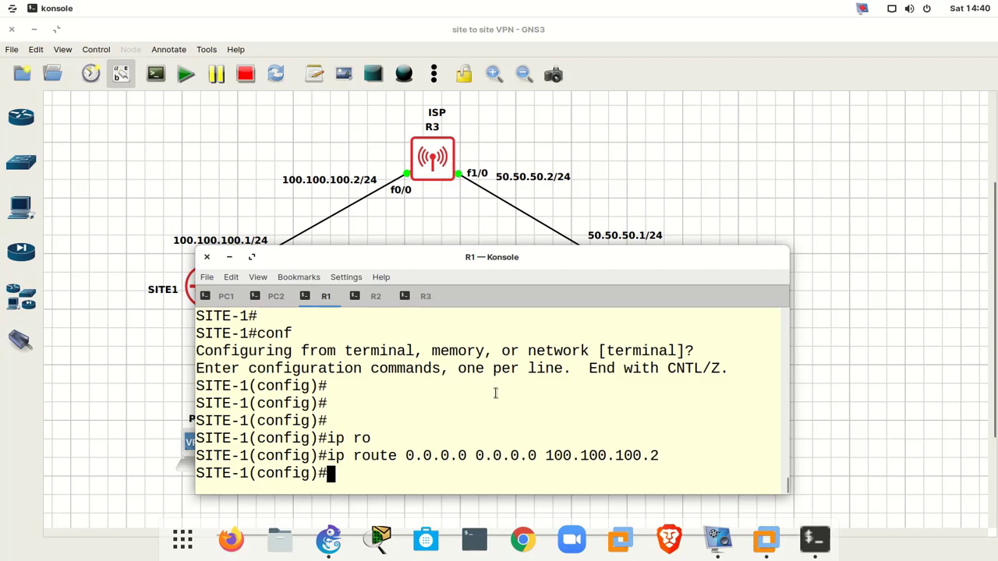
- Leave configuration mode on R1 and save its configuration with wr
{"action": "type", "text": "end"}
{"action": "key", "text": "Return"}
{"action": "key", "text": "Return"}
{"action": "type", "text": "wr"}
{"action": "key", "text": "Return"}
{"action": "key", "text": "Return"}
{"action": "key", "text": "Return"}
{"action": "key", "text": "Return"}
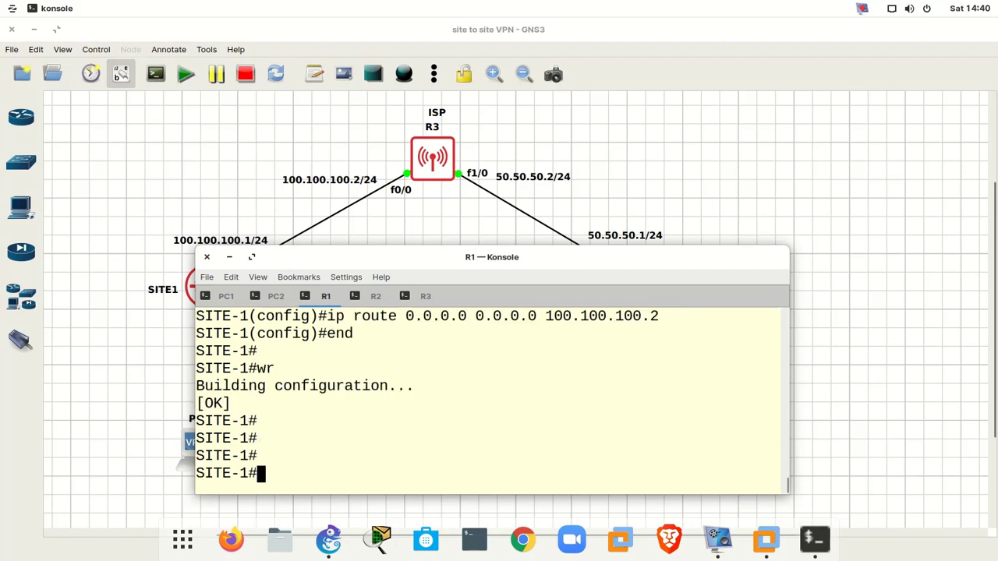
- On R2, add the default route 0.0.0.0 0.0.0.0 via 50.50.50.2
{"action": "left_click", "coordinate": [371, 298]}
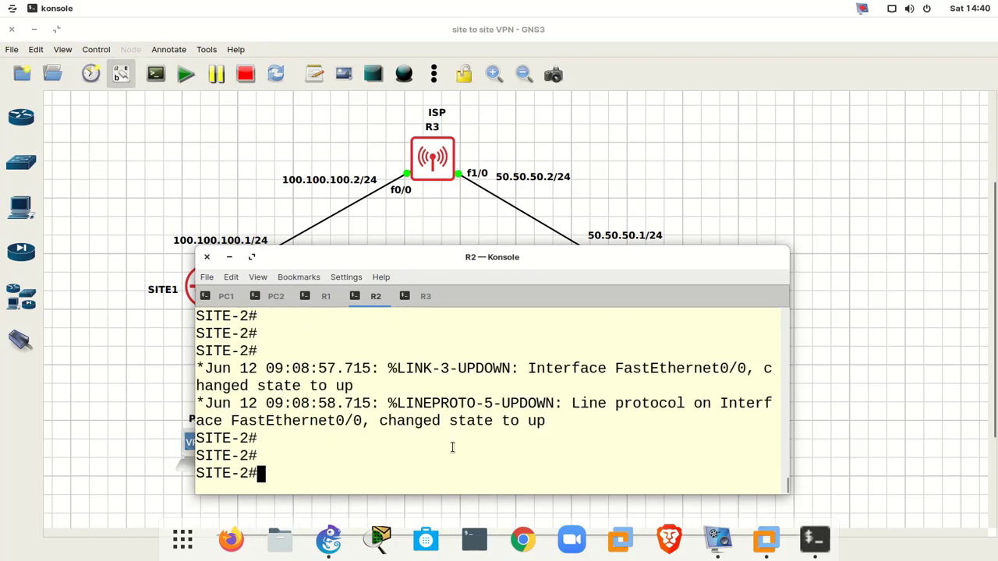
{"action": "type", "text": "conf t"}
{"action": "key", "text": "Return"}
{"action": "key", "text": "Return"}
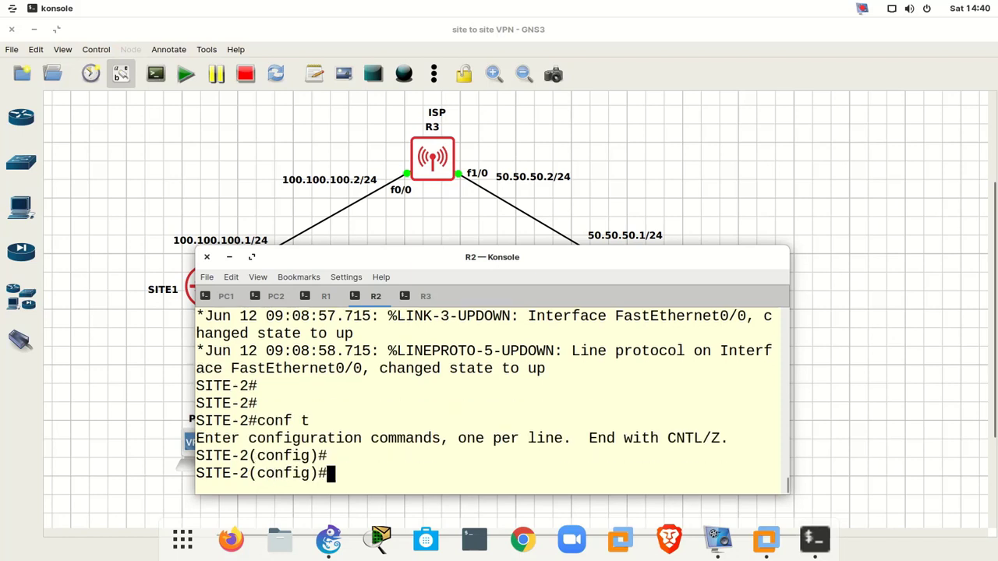
{"action": "key", "text": "Return"}
{"action": "key", "text": "Return"}
{"action": "key", "text": "Return"}
{"action": "type", "text": "ip rou"}
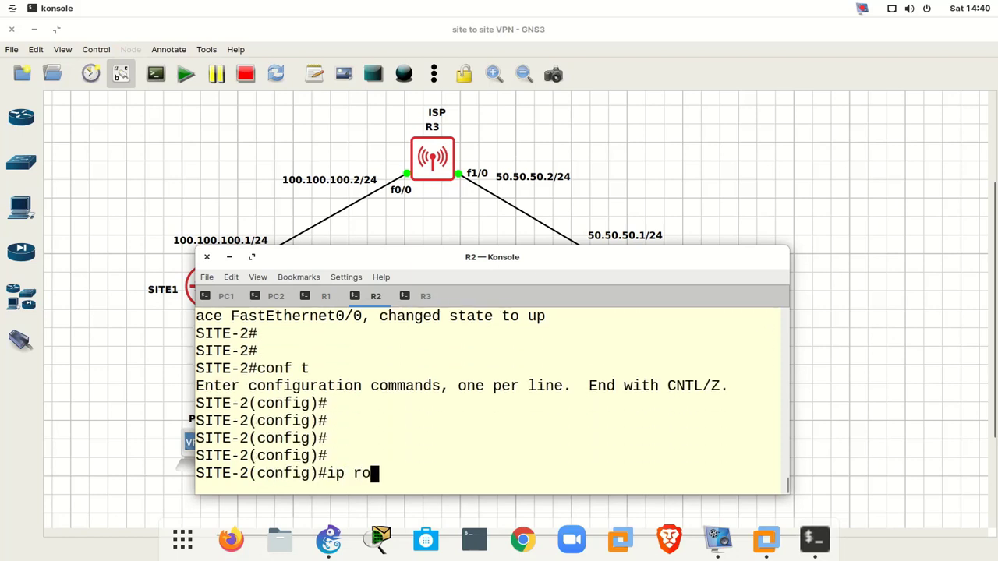
{"action": "key", "text": "Tab"}
{"action": "type", "text": "te 0.0.0. 0."}
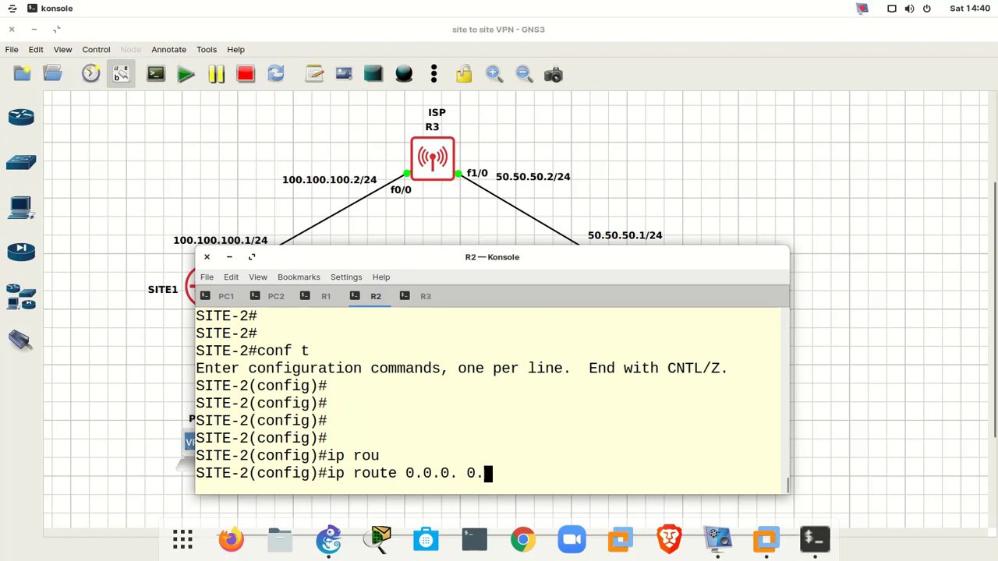
{"action": "key", "text": "BackSpace"}
{"action": "key", "text": "BackSpace"}
{"action": "type", "text": "0 0.0.0.0 "}
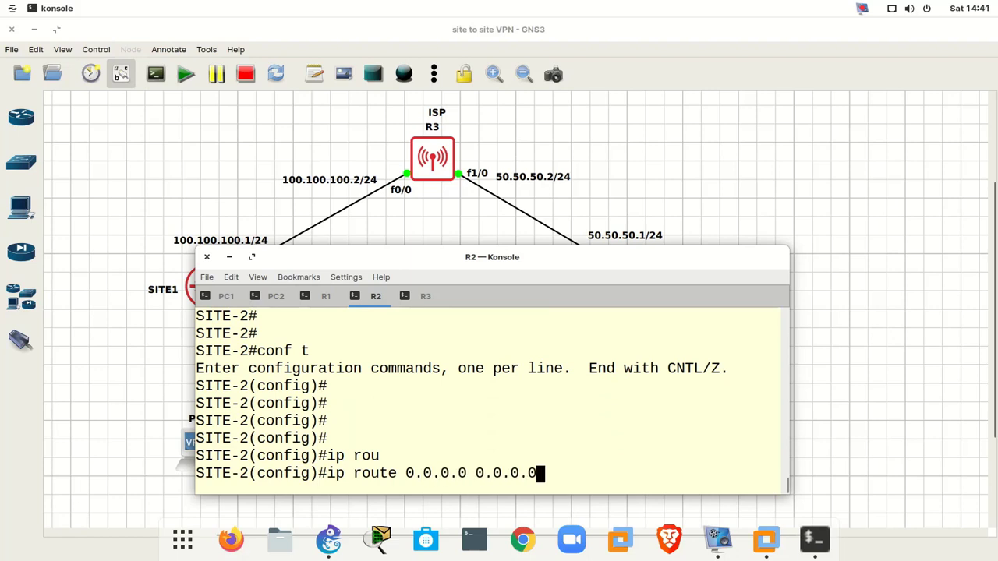
{"action": "type", "text": "50.50.50.2"}
{"action": "key", "text": "Return"}
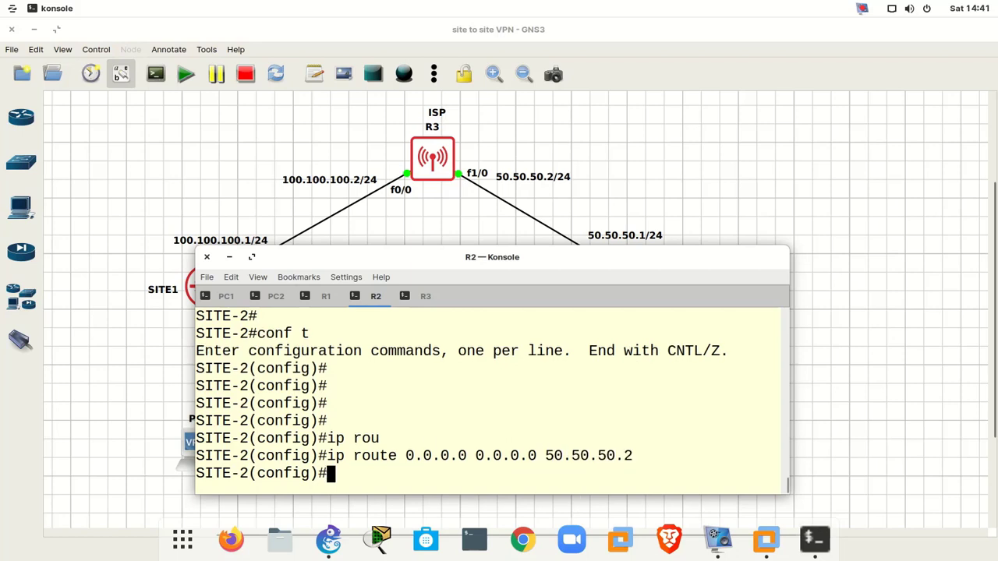
- Save R2's configuration with wr and switch to the ISP router's console
{"action": "type", "text": "end"}
{"action": "key", "text": "Return"}
{"action": "key", "text": "Return"}
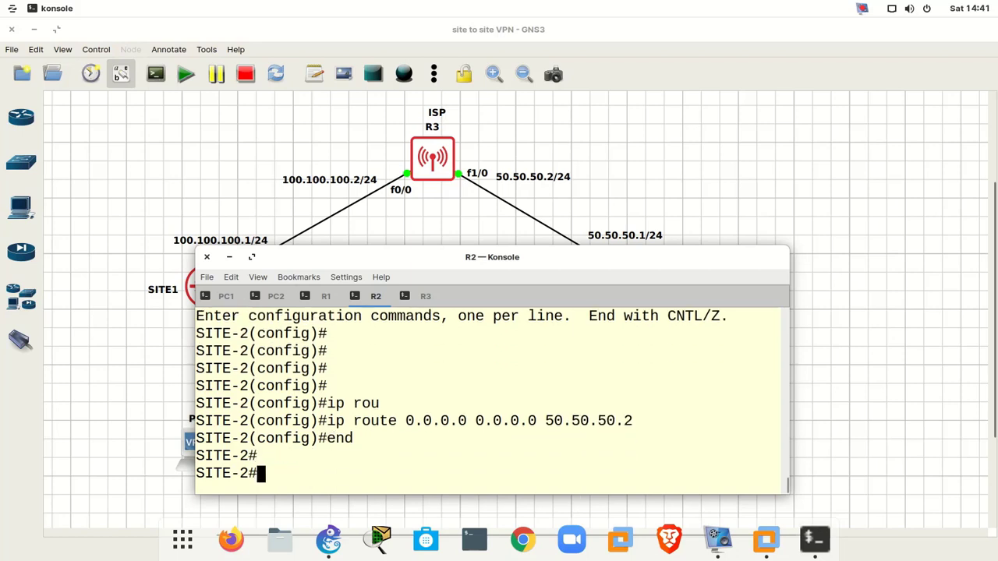
{"action": "type", "text": "wr"}
{"action": "key", "text": "Return"}
{"action": "key", "text": "Return"}
{"action": "key", "text": "Return"}
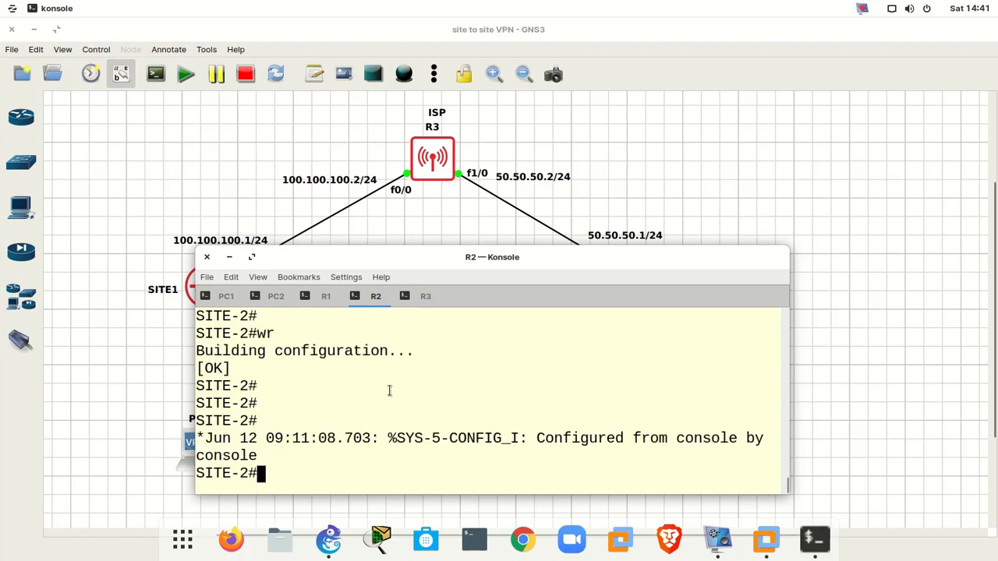
{"action": "left_click", "coordinate": [423, 296]}
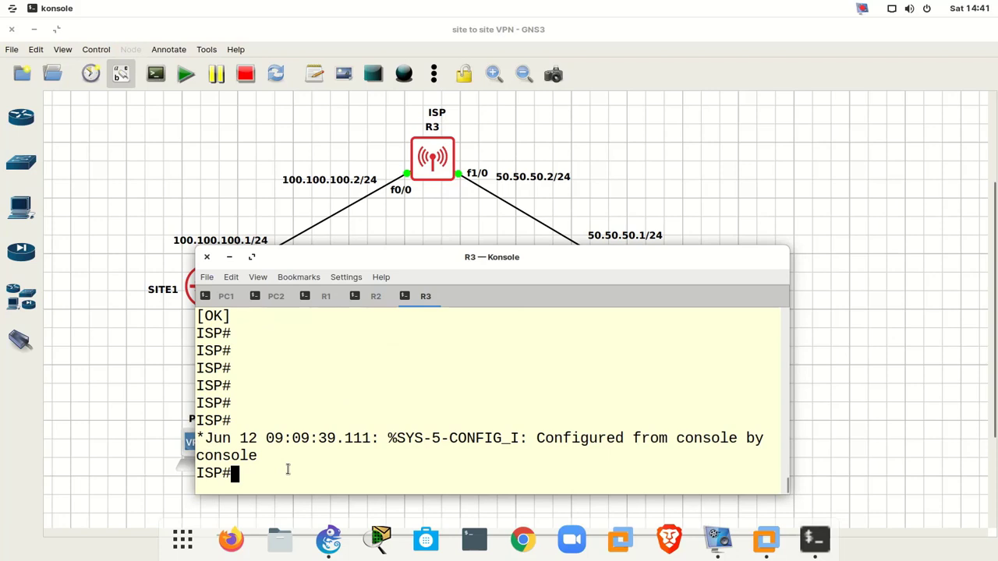
- On the ISP router, add a static route to 192.168.1.0/24 via 100.100.100.1
{"action": "type", "text": "conf"}
{"action": "key", "text": "Return"}
{"action": "key", "text": "Return"}
{"action": "key", "text": "Return"}
{"action": "key", "text": "Return"}
{"action": "key", "text": "Return"}
{"action": "key", "text": "Return"}
{"action": "key", "text": "Return"}
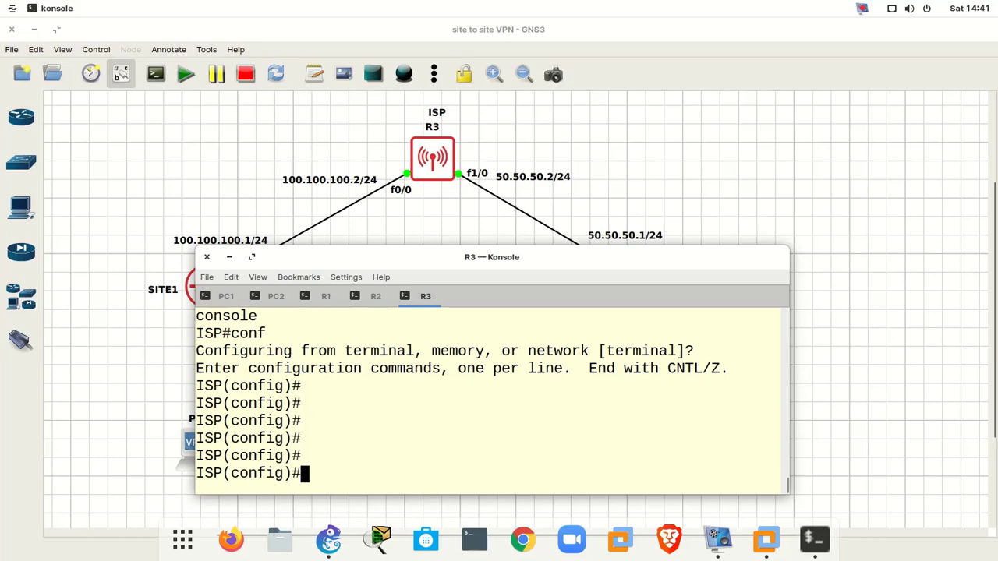
{"action": "left_click_drag", "start_coordinate": [482, 259], "coordinate": [649, 235]}
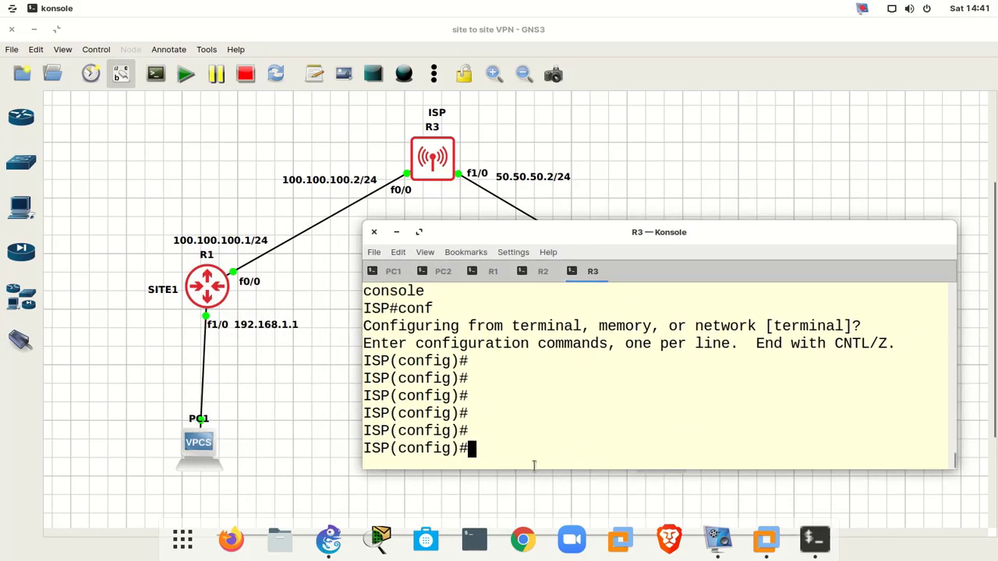
{"action": "type", "text": "ip route 192."}
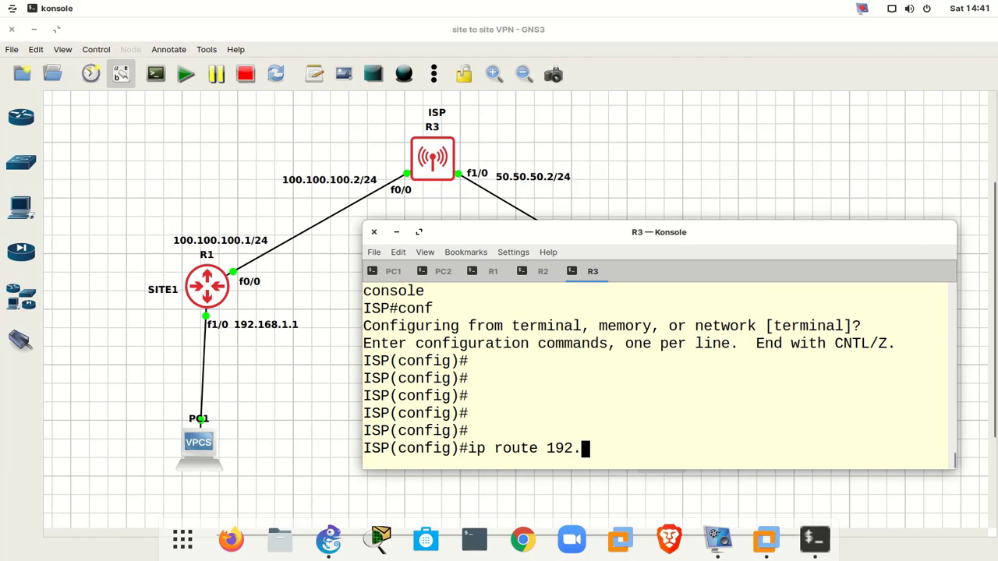
{"action": "type", "text": "168.1.1"}
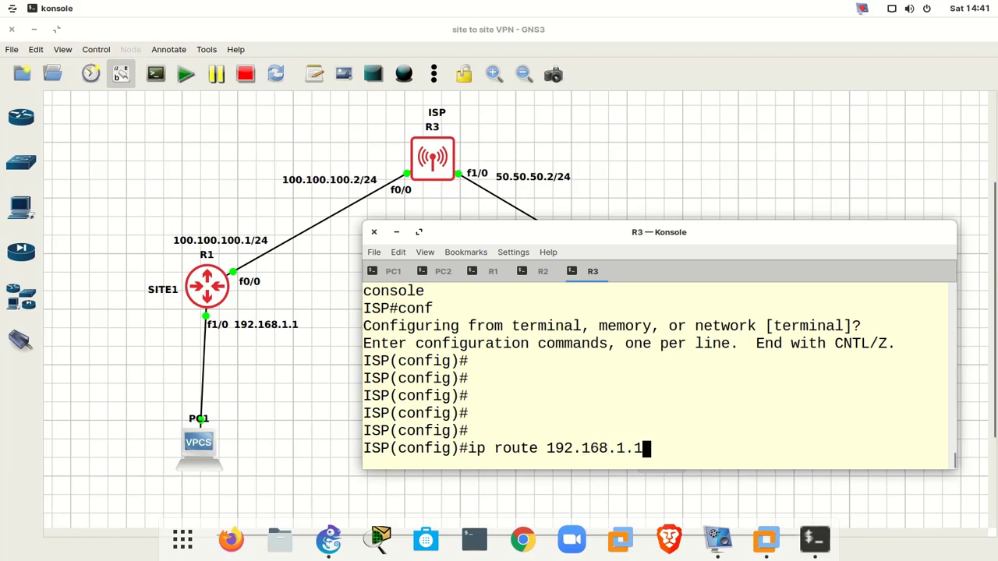
{"action": "key", "text": "BackSpace"}
{"action": "type", "text": "0 255.255.2"}
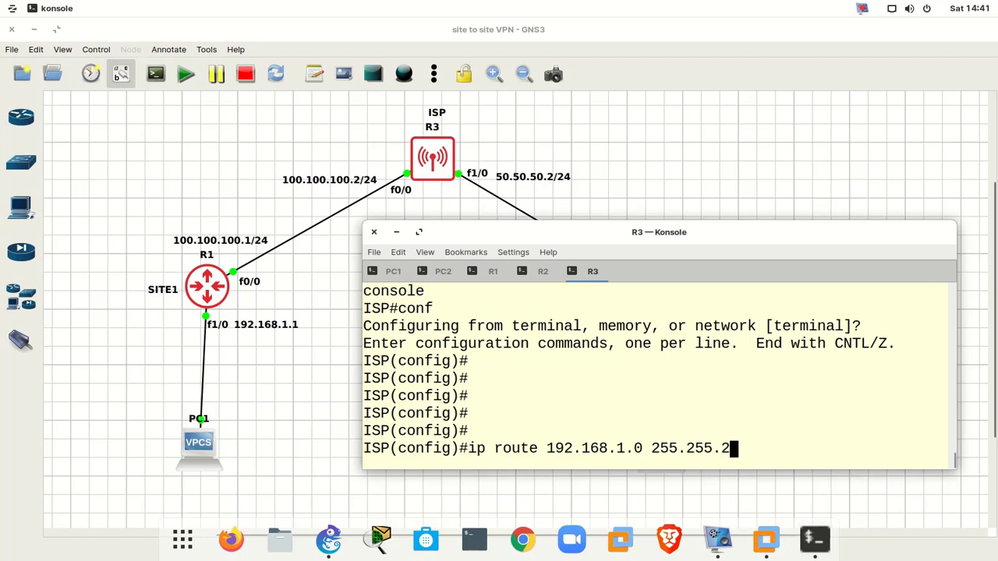
{"action": "type", "text": "55.0 "}
{"action": "type", "text": "100"}
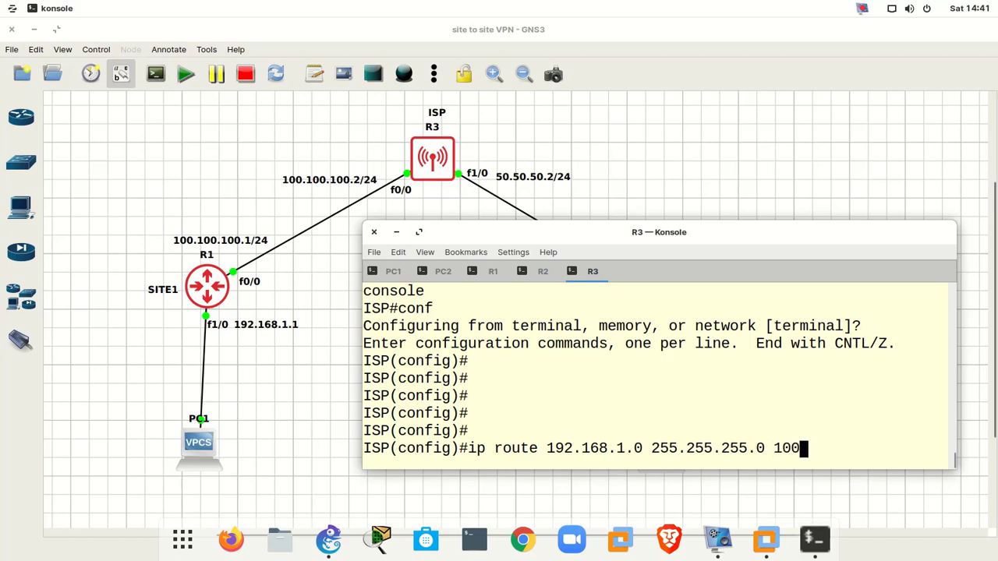
{"action": "type", "text": ".100.100.1"}
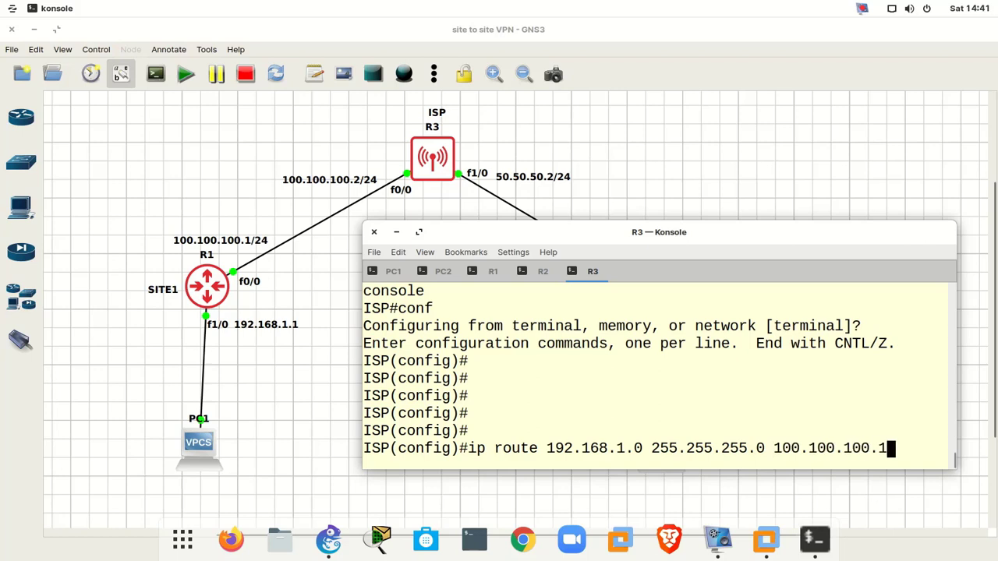
{"action": "key", "text": "Return"}
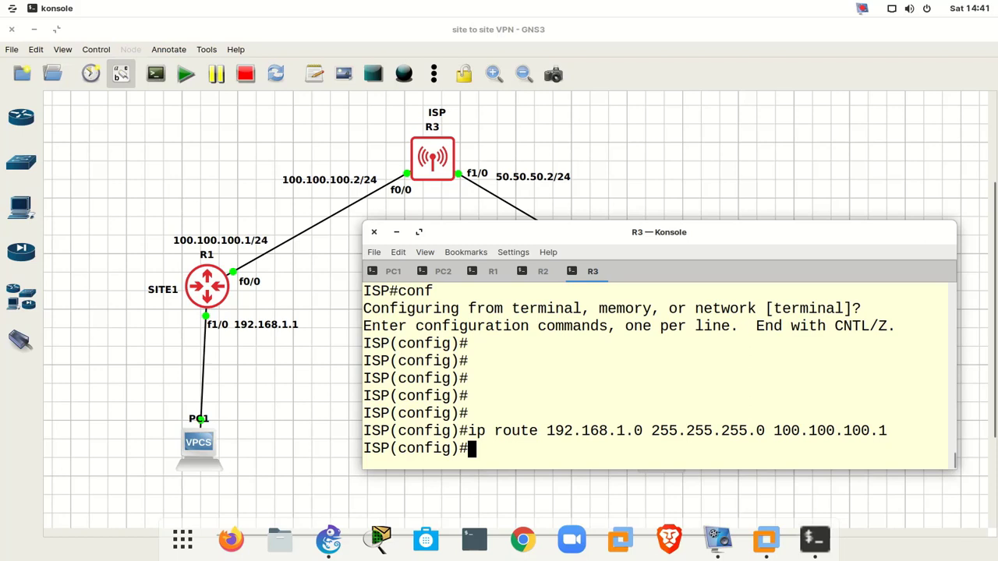
- Add a static route to 172.16.1.0/24 via 50.50.50.1 and leave configuration mode
{"action": "key", "text": "Up"}
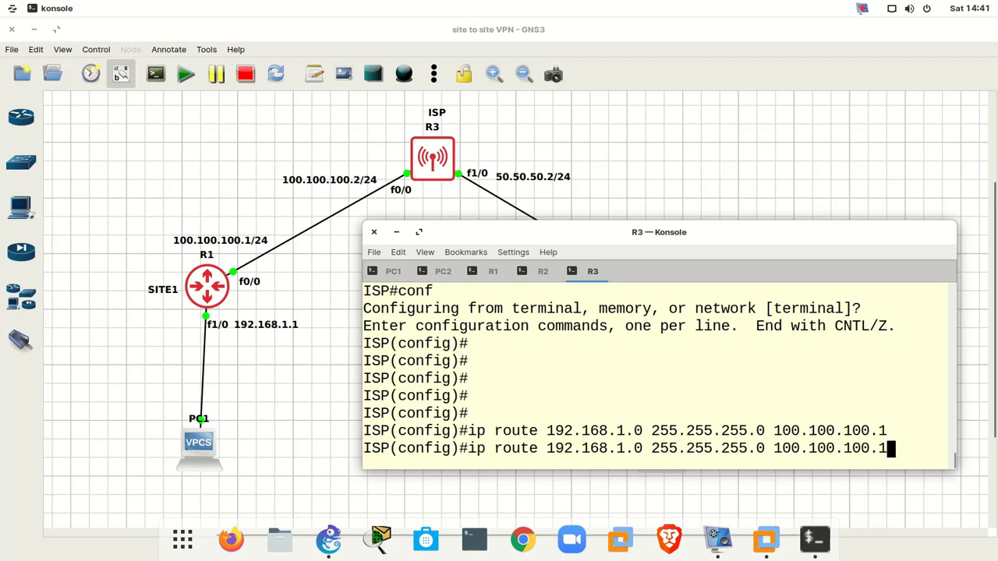
{"action": "key", "text": "BackSpace"}
{"action": "key", "text": "BackSpace"}
{"action": "key", "text": "BackSpace"}
{"action": "key", "text": "BackSpace"}
{"action": "key", "text": "BackSpace"}
{"action": "key", "text": "BackSpace"}
{"action": "key", "text": "BackSpace"}
{"action": "key", "text": "BackSpace"}
{"action": "key", "text": "BackSpace"}
{"action": "key", "text": "BackSpace"}
{"action": "key", "text": "BackSpace"}
{"action": "key", "text": "BackSpace"}
{"action": "key", "text": "BackSpace"}
{"action": "key", "text": "BackSpace"}
{"action": "key", "text": "BackSpace"}
{"action": "key", "text": "BackSpace"}
{"action": "key", "text": "BackSpace"}
{"action": "key", "text": "BackSpace"}
{"action": "key", "text": "BackSpace"}
{"action": "key", "text": "BackSpace"}
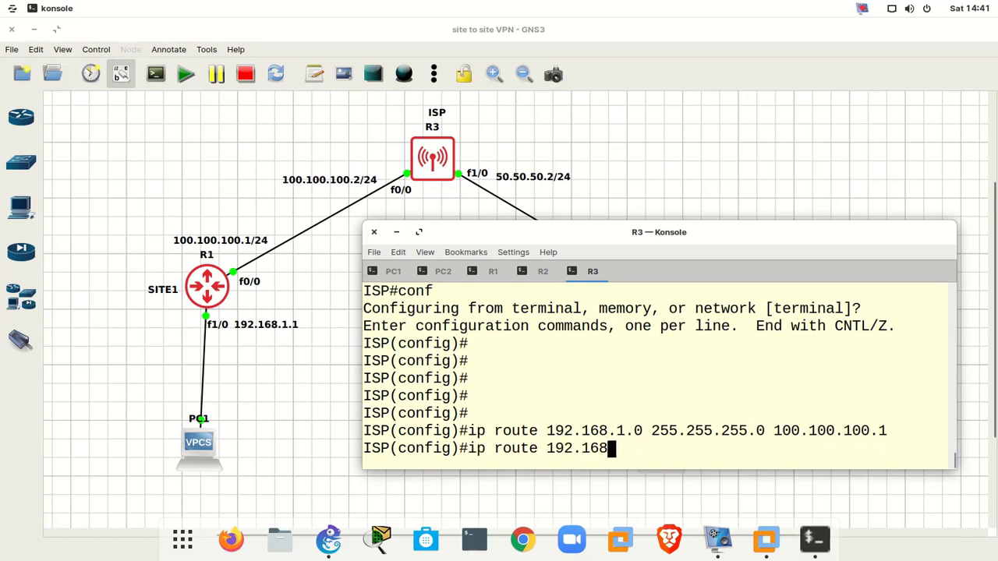
{"action": "key", "text": "BackSpace"}
{"action": "key", "text": "BackSpace"}
{"action": "key", "text": "BackSpace"}
{"action": "type", "text": "7"}
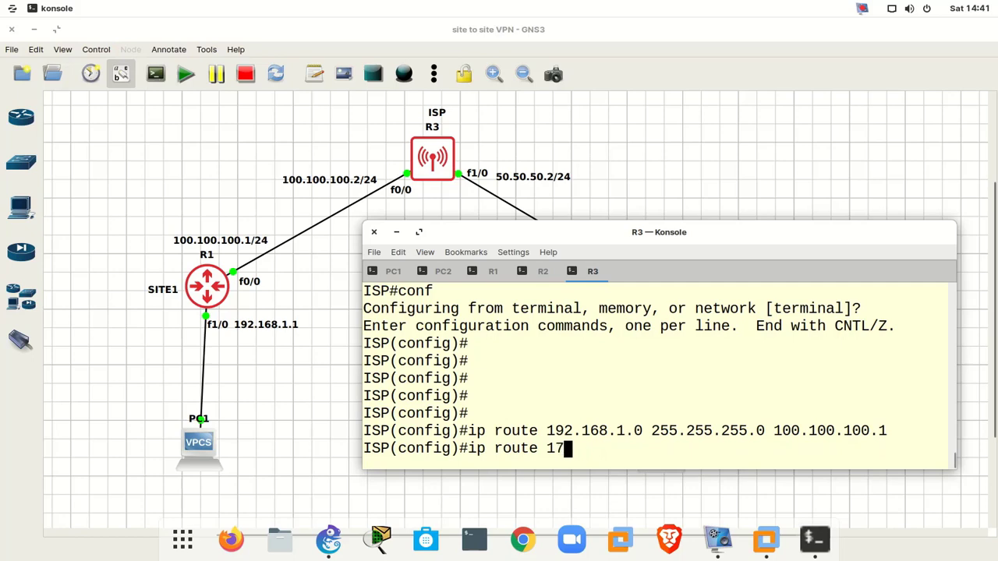
{"action": "type", "text": "2.16"}
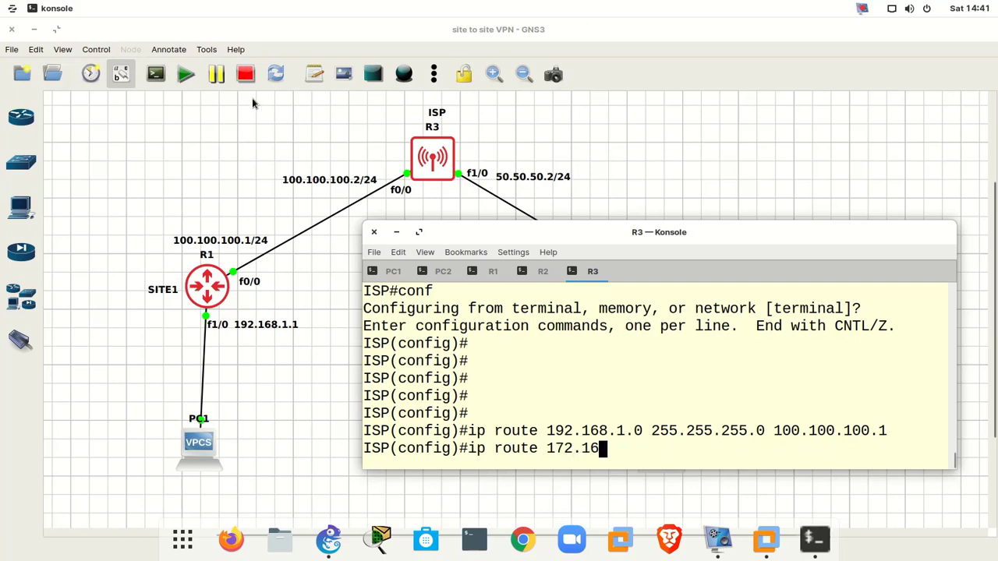
{"action": "left_click_drag", "start_coordinate": [450, 224], "coordinate": [48, 165]}
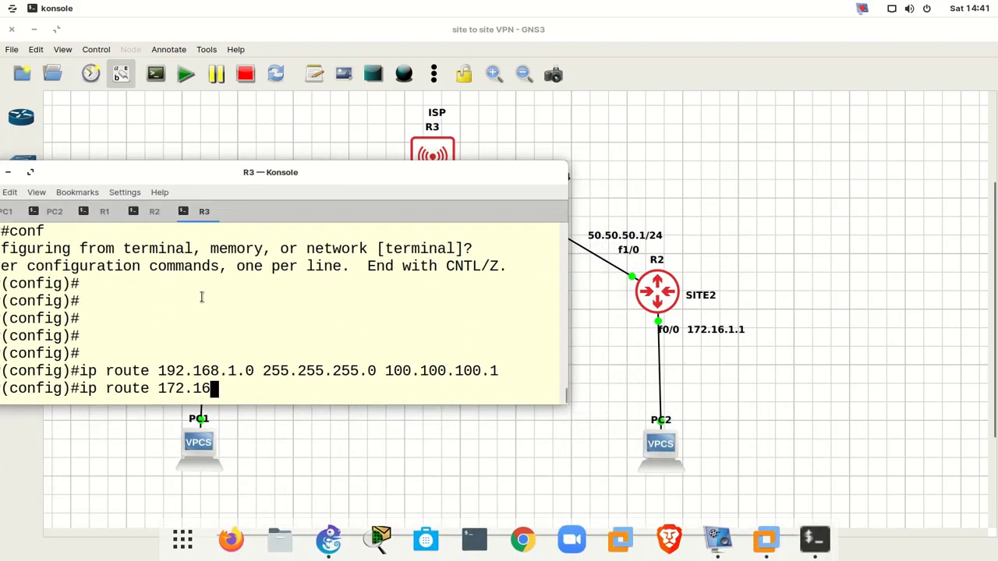
{"action": "type", "text": ".1.0 2"}
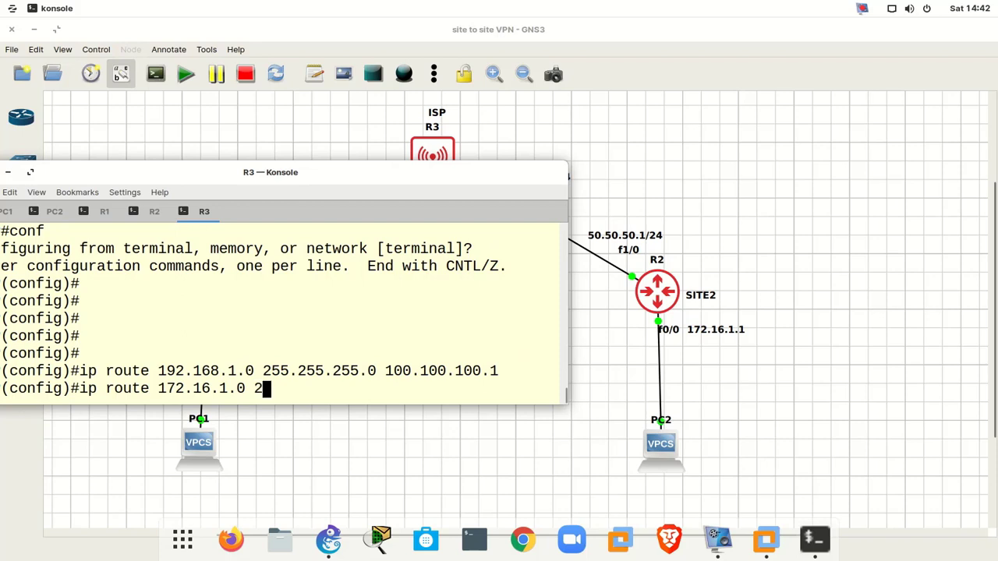
{"action": "type", "text": "55.255.255."}
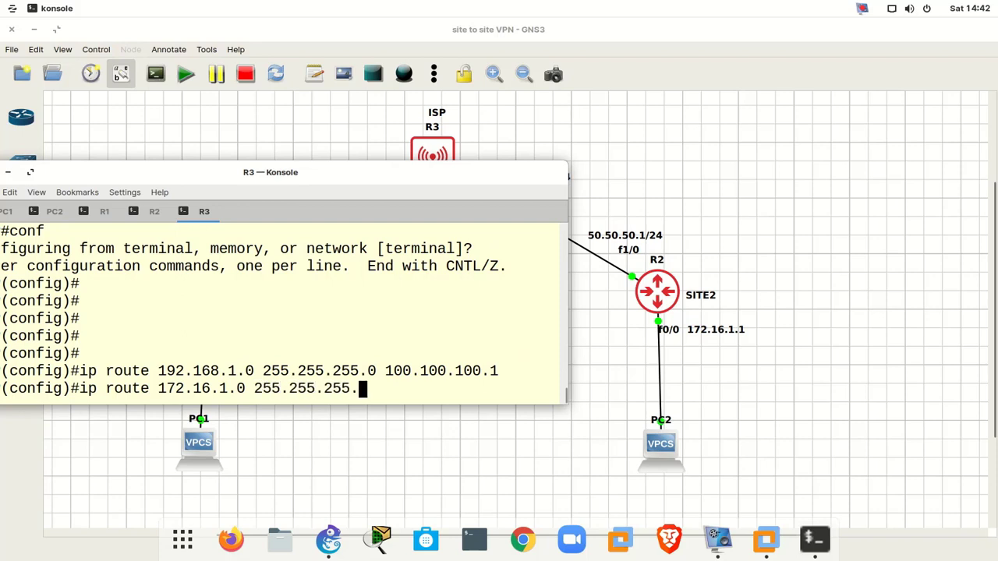
{"action": "type", "text": "0 50.50.50.1"}
{"action": "key", "text": "Return"}
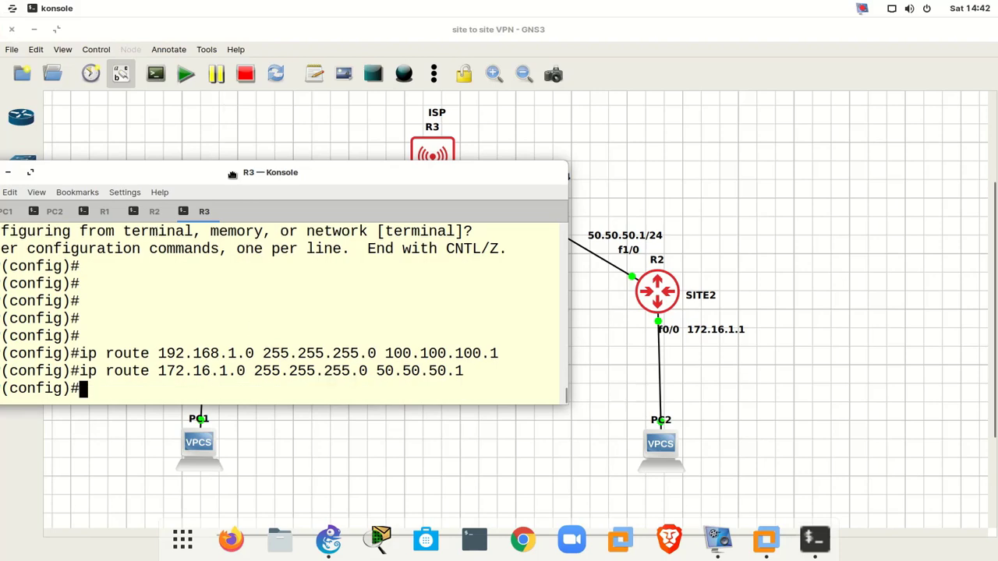
{"action": "left_click_drag", "start_coordinate": [232, 172], "coordinate": [412, 297]}
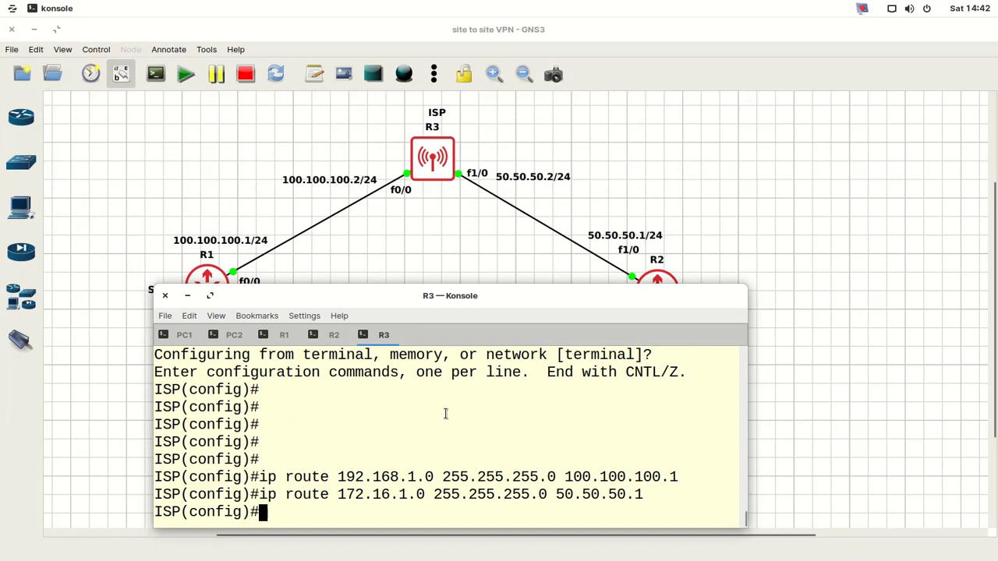
{"action": "type", "text": "end"}
{"action": "key", "text": "Return"}
- Save the ISP router's configuration with wr, then switch to PC1's console
{"action": "key", "text": "Return"}
{"action": "type", "text": "wr"}
{"action": "key", "text": "Return"}
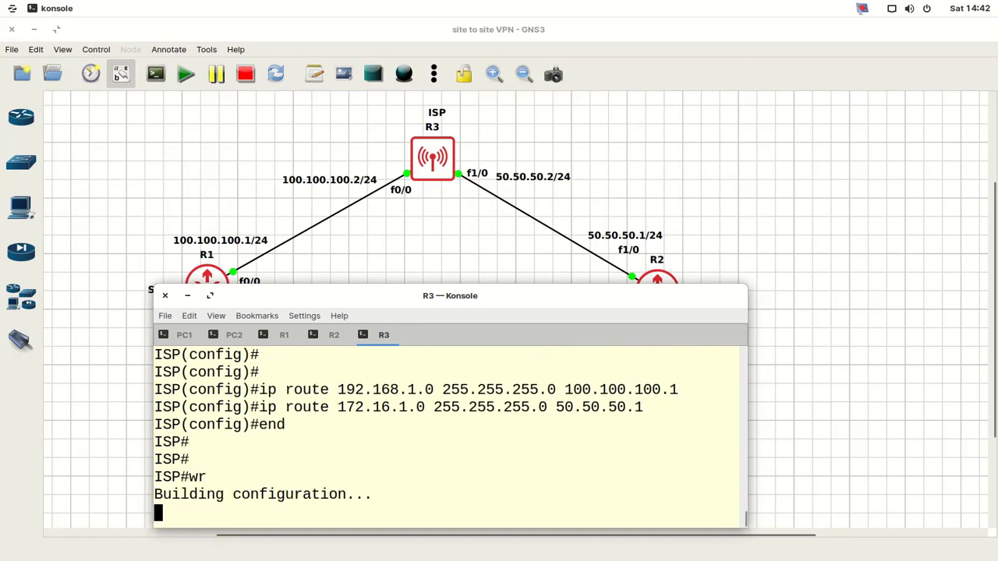
{"action": "key", "text": "Return"}
{"action": "key", "text": "Return"}
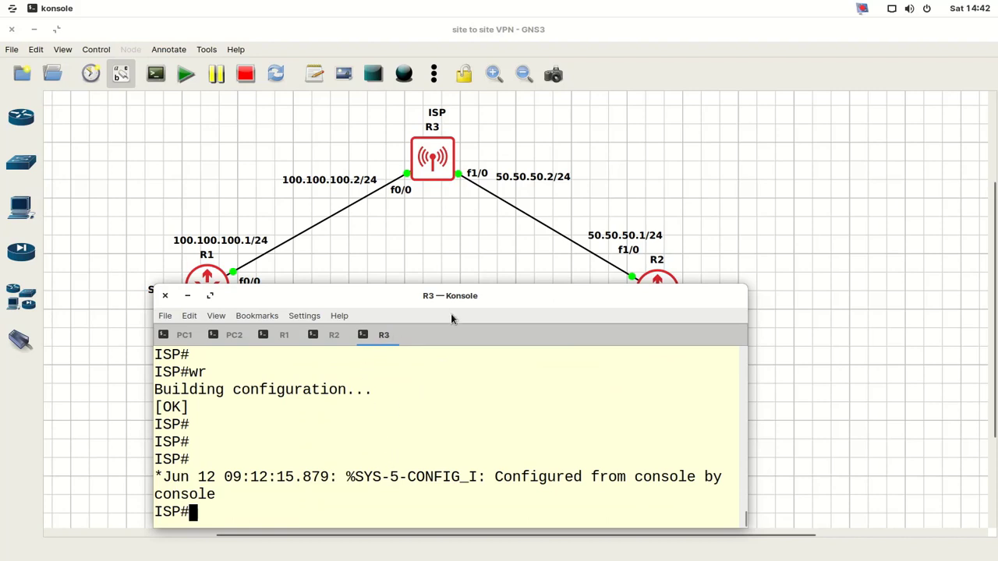
{"action": "left_click_drag", "start_coordinate": [451, 293], "coordinate": [645, 110]}
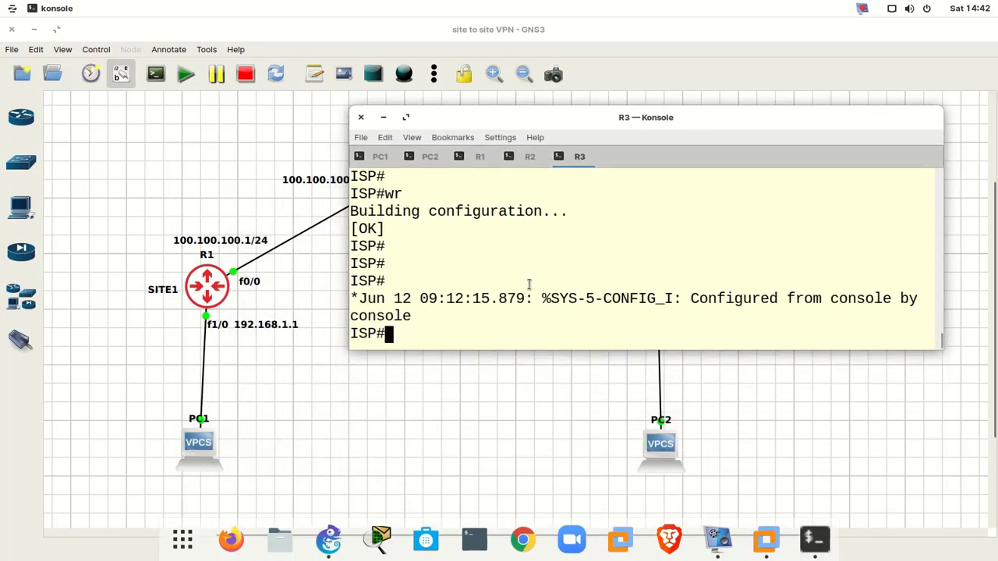
{"action": "key", "text": "shift+Right"}
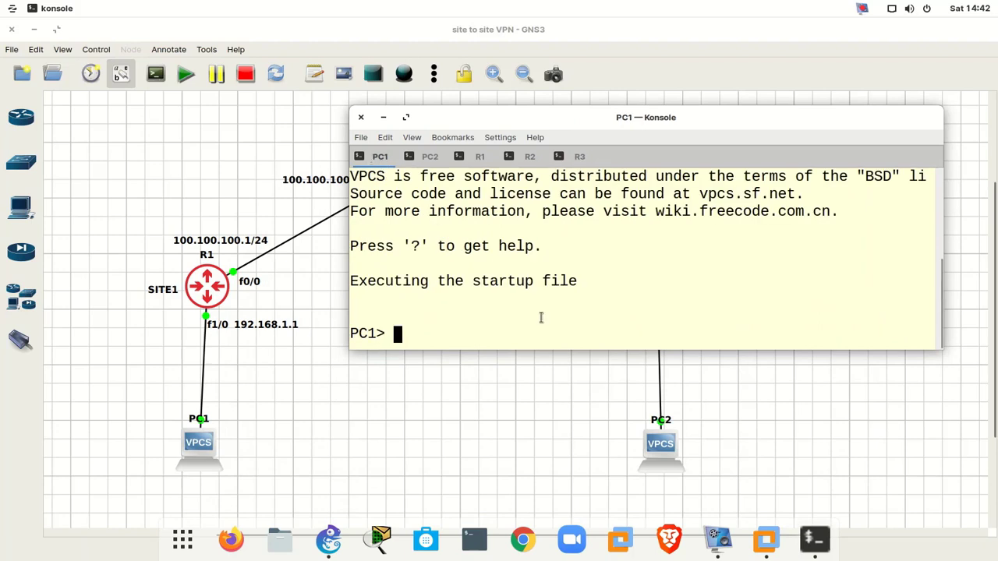
- Assign PC1 192.168.1.2/24 with gateway 192.168.1.1, then switch to PC2's console
{"action": "type", "text": "ip 192.168.1."}
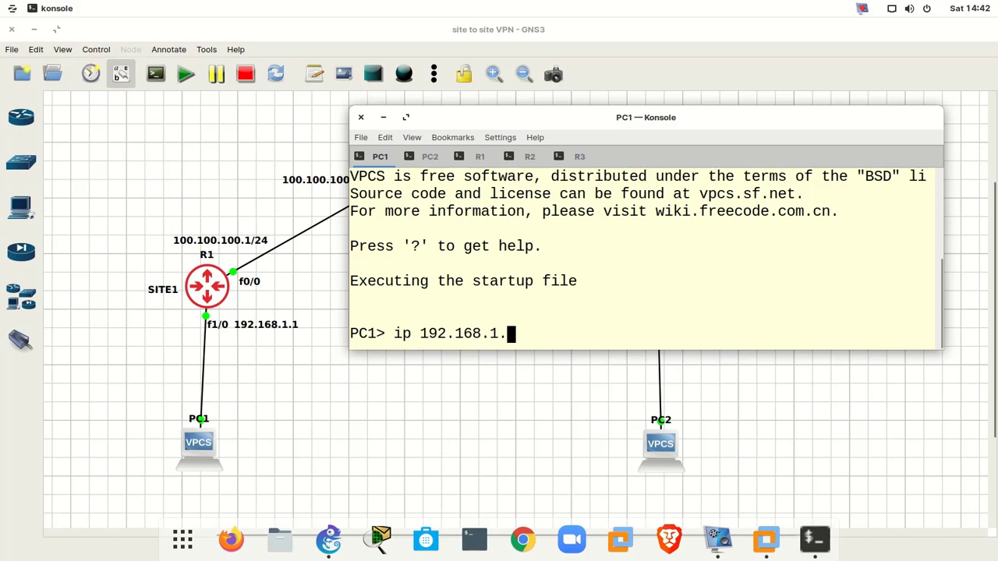
{"action": "type", "text": "2 /24 gateway 1"}
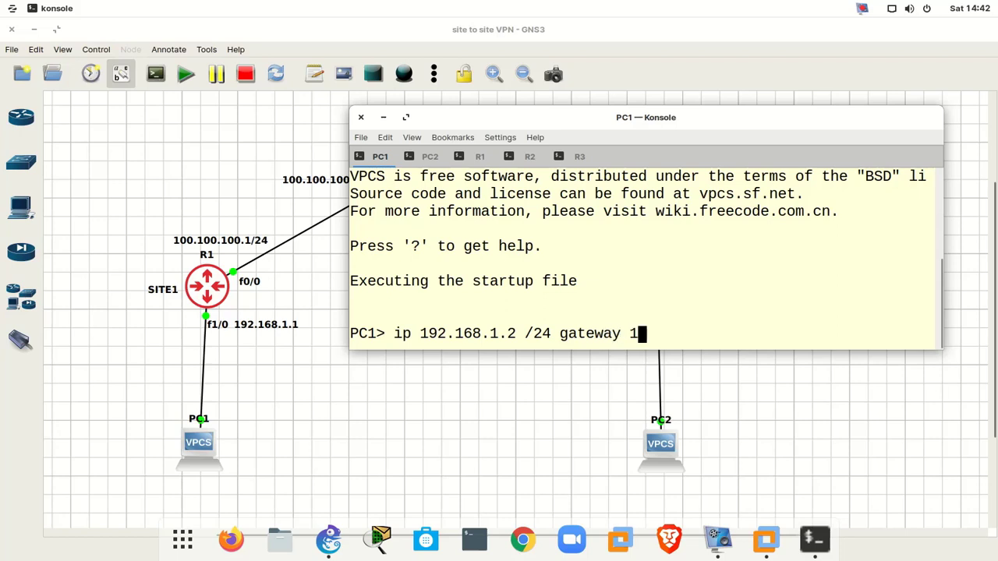
{"action": "type", "text": "92.168.1.1"}
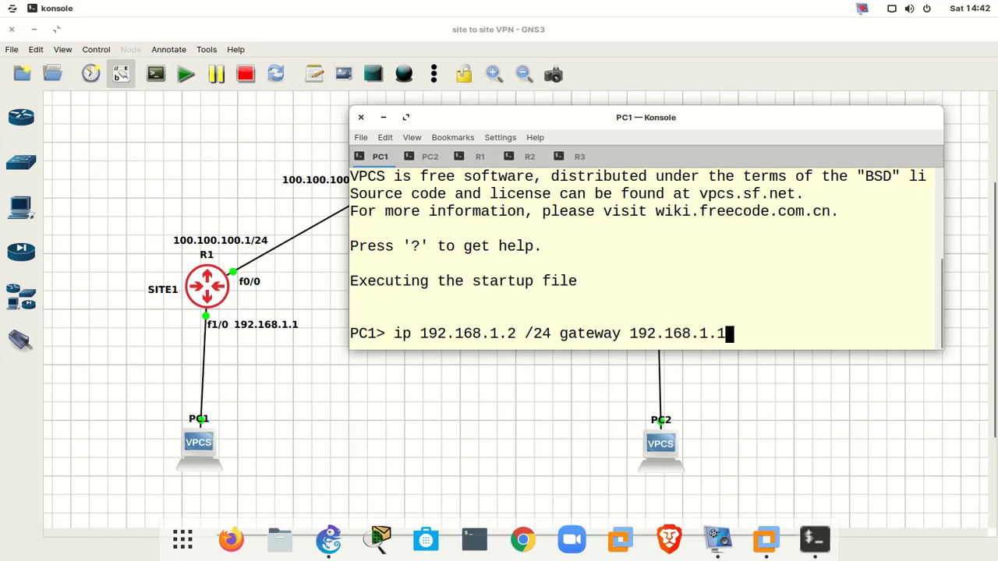
{"action": "key", "text": "Return"}
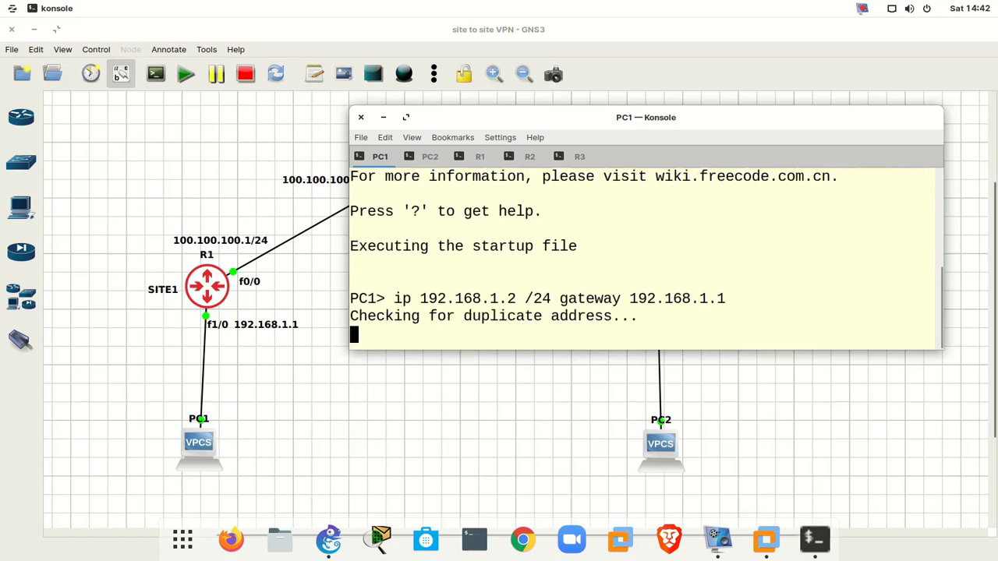
{"action": "left_click", "coordinate": [429, 158]}
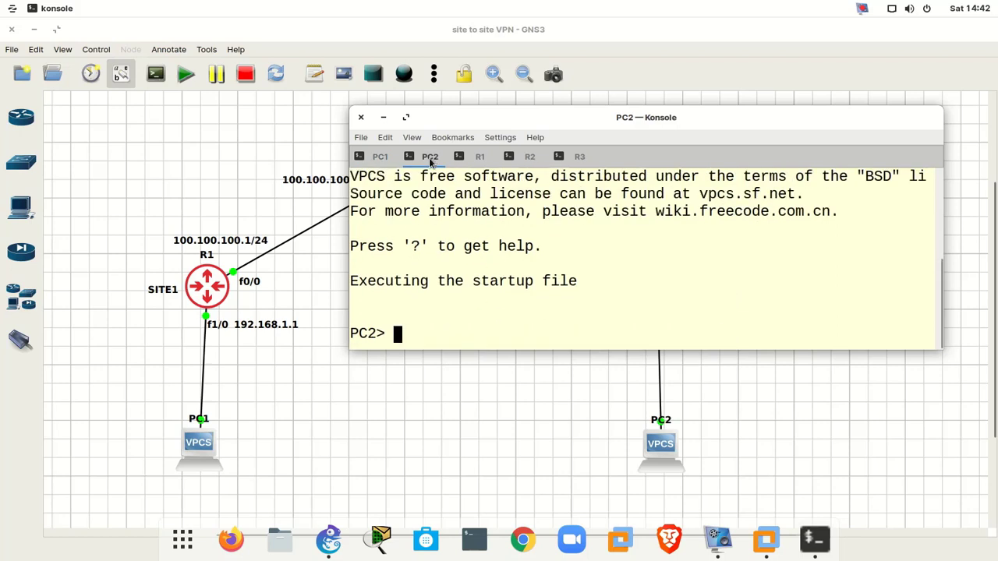
- Assign PC2 172.16.1.2 255.255.255.0 with gateway 172.16.1.1
{"action": "type", "text": "ip 172.16"}
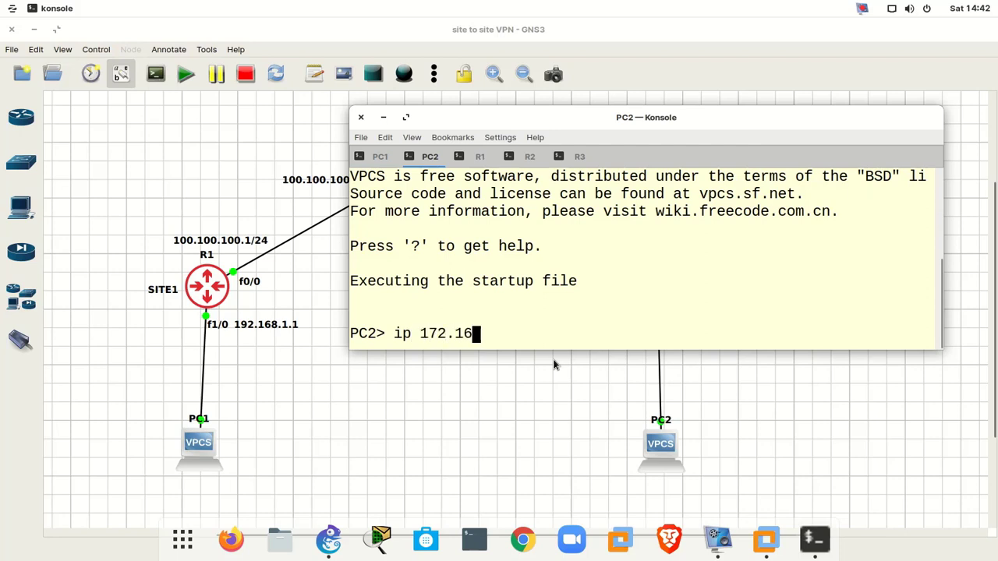
{"action": "type", "text": ".1.2 255.255.255."}
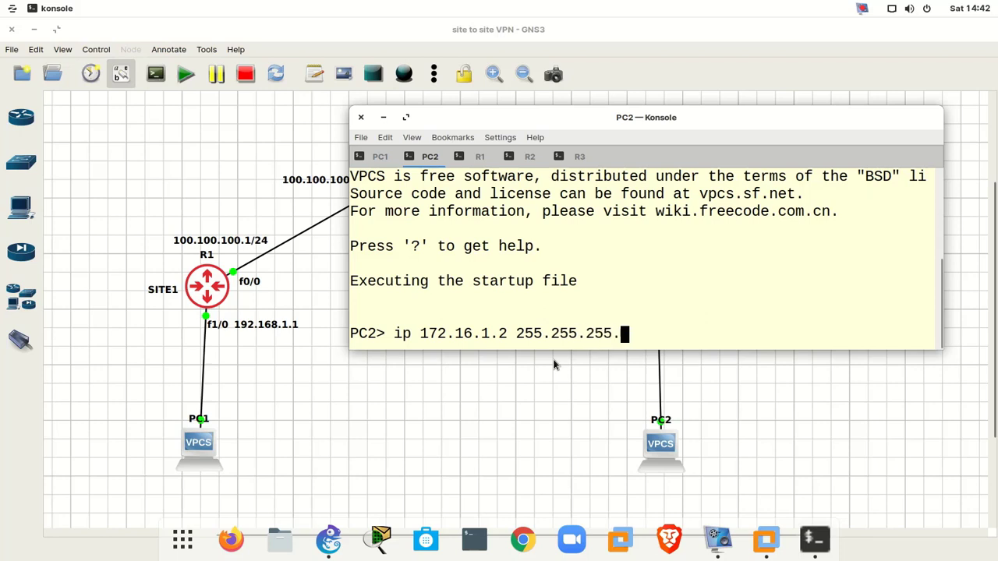
{"action": "type", "text": "0 gateway"}
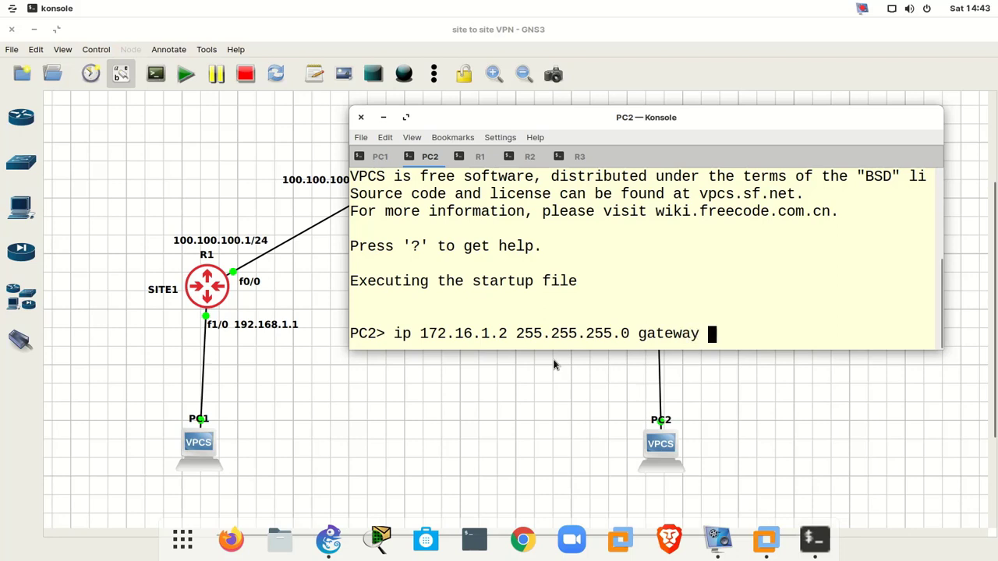
{"action": "type", "text": " 172.16.1.1"}
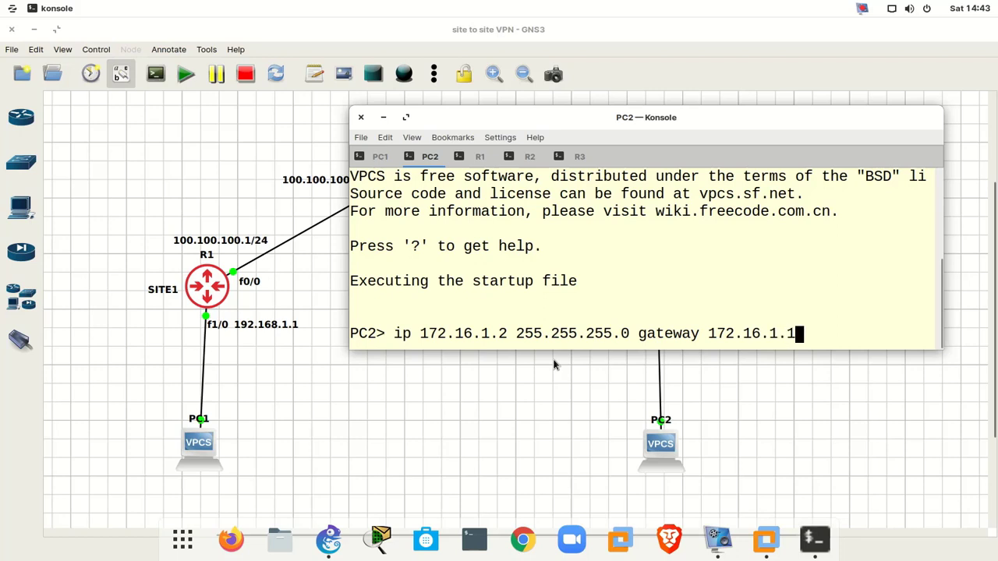
{"action": "key", "text": "Return"}
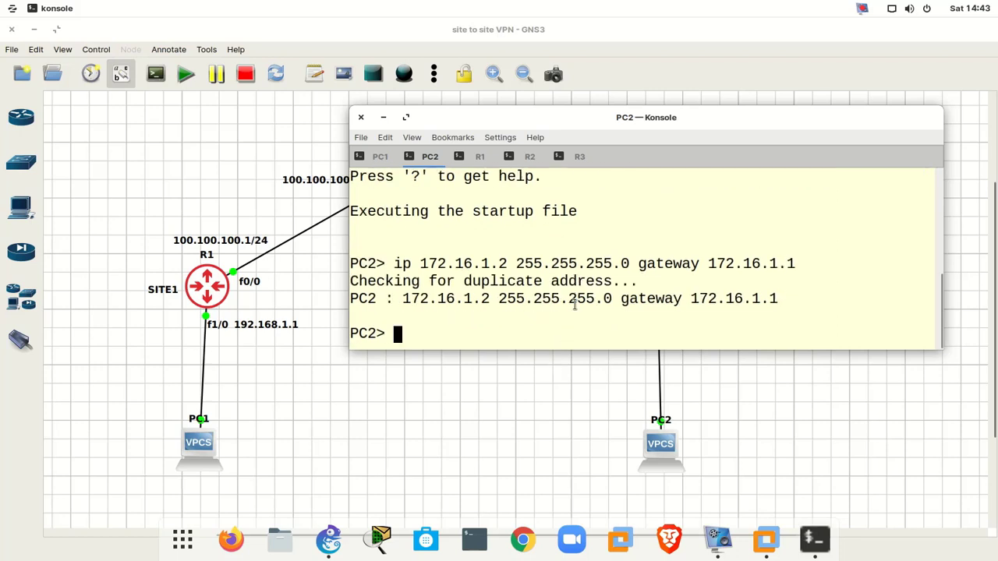
{"action": "left_click_drag", "start_coordinate": [590, 132], "coordinate": [443, 306]}
- From PC1, ping the SITE-2 gateway 172.16.1.1, then stop it
{"action": "left_click", "coordinate": [231, 333]}
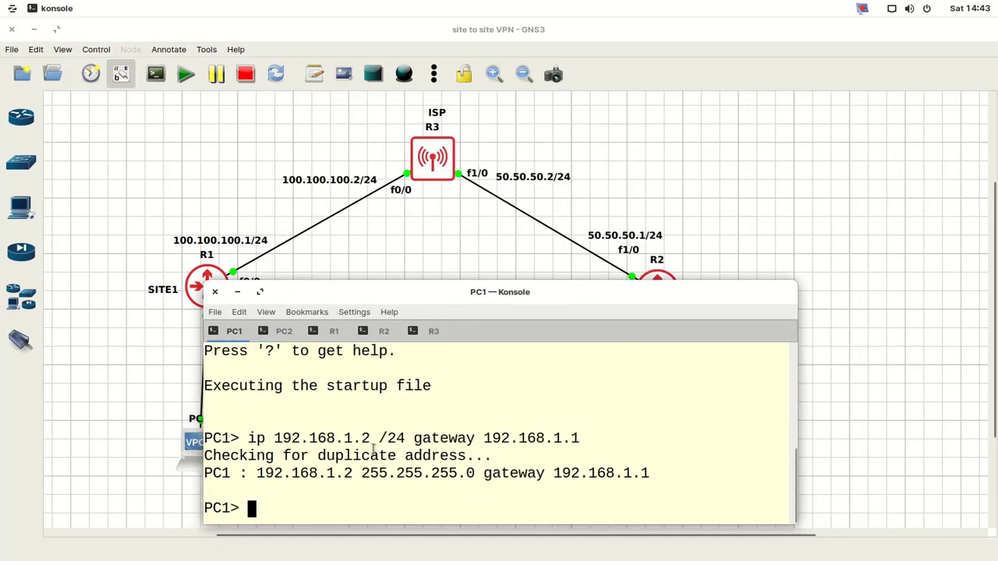
{"action": "left_click_drag", "start_coordinate": [277, 293], "coordinate": [534, 279]}
{"action": "left_click", "coordinate": [573, 300]}
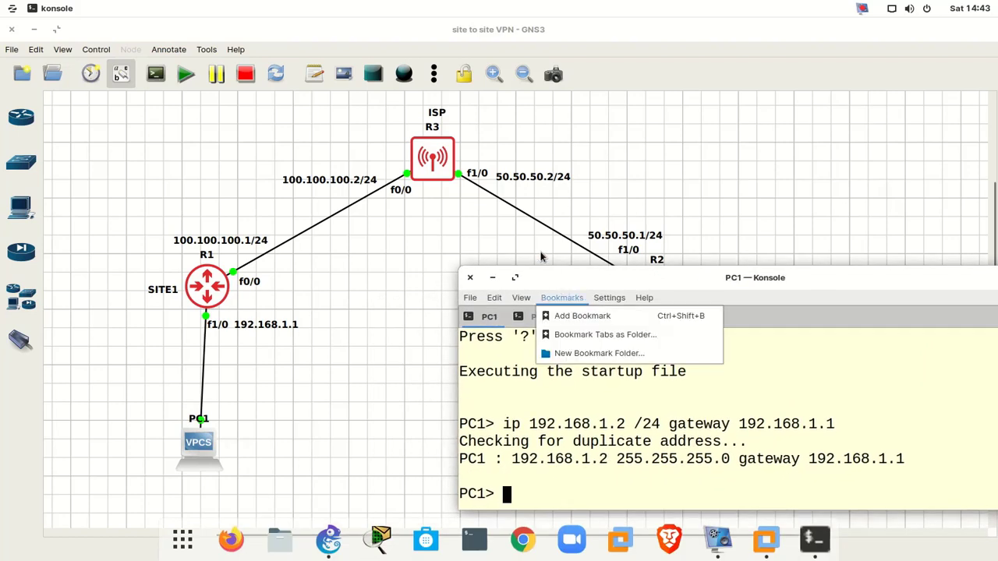
{"action": "left_click", "coordinate": [683, 279]}
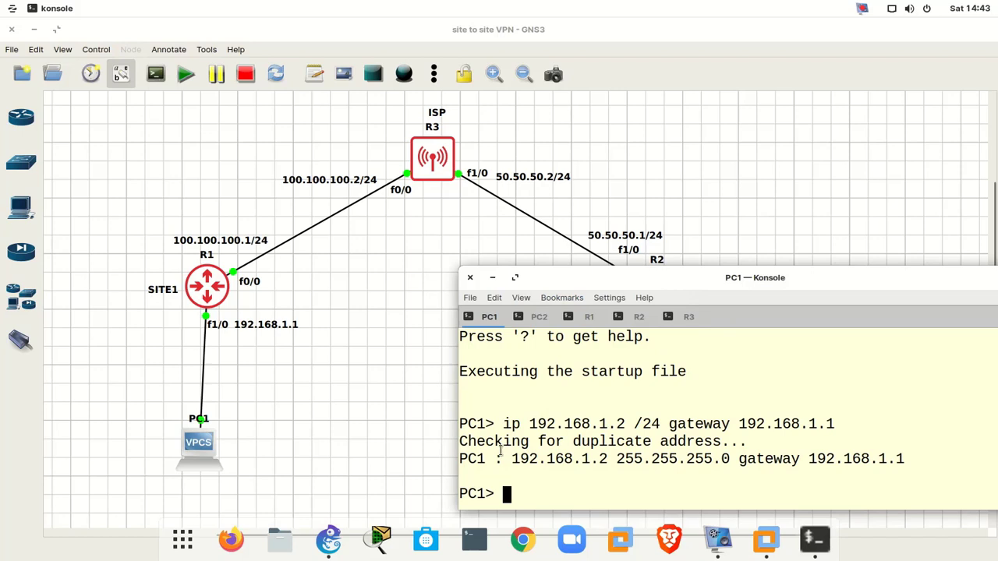
{"action": "type", "text": "ping 172.16"}
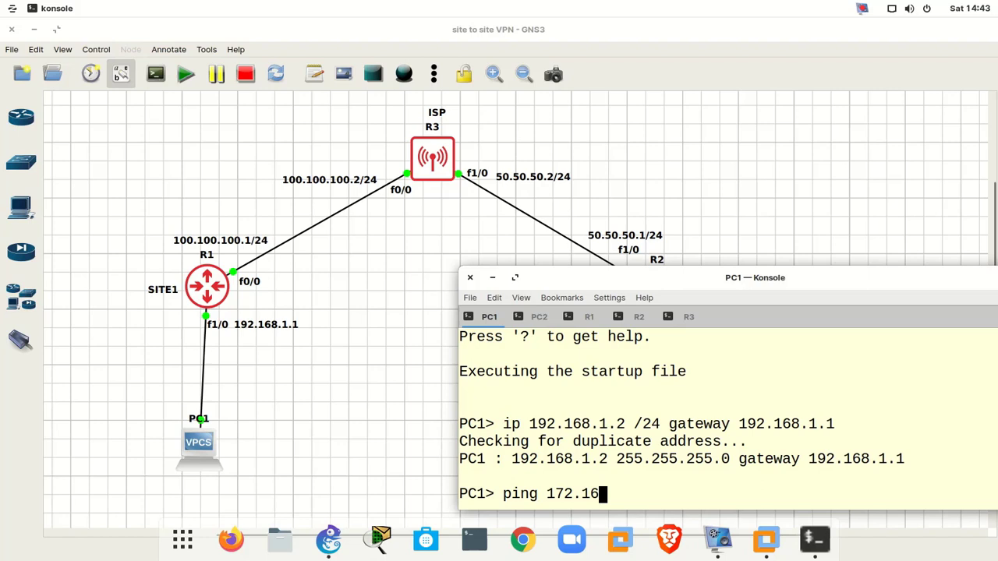
{"action": "type", "text": ".1.1"}
{"action": "key", "text": "Return"}
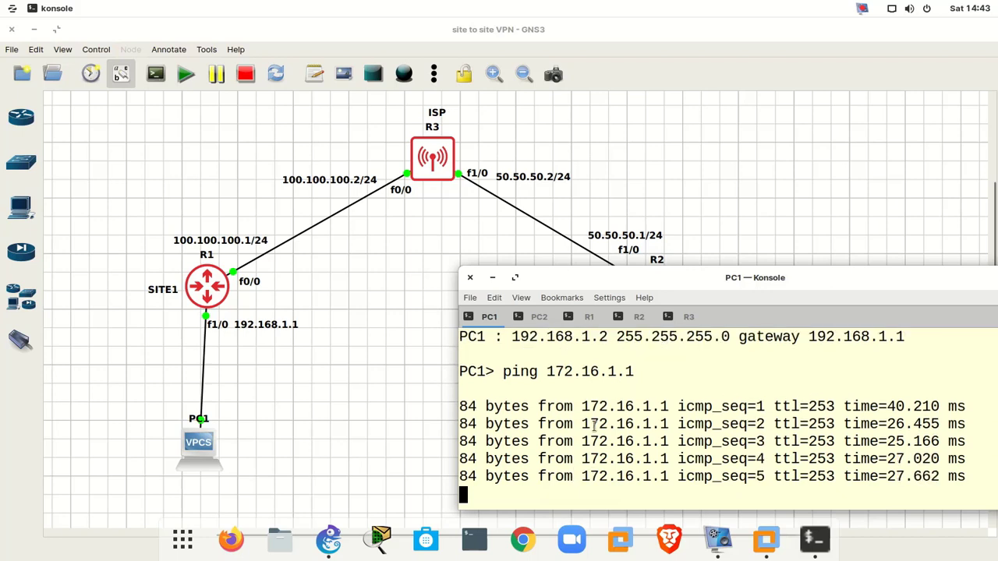
{"action": "key", "text": "ctrl+c"}
- Ping PC2 at 172.16.1.2 from PC1 and return to the GNS3 topology
{"action": "key", "text": "Up"}
{"action": "key", "text": "BackSpace"}
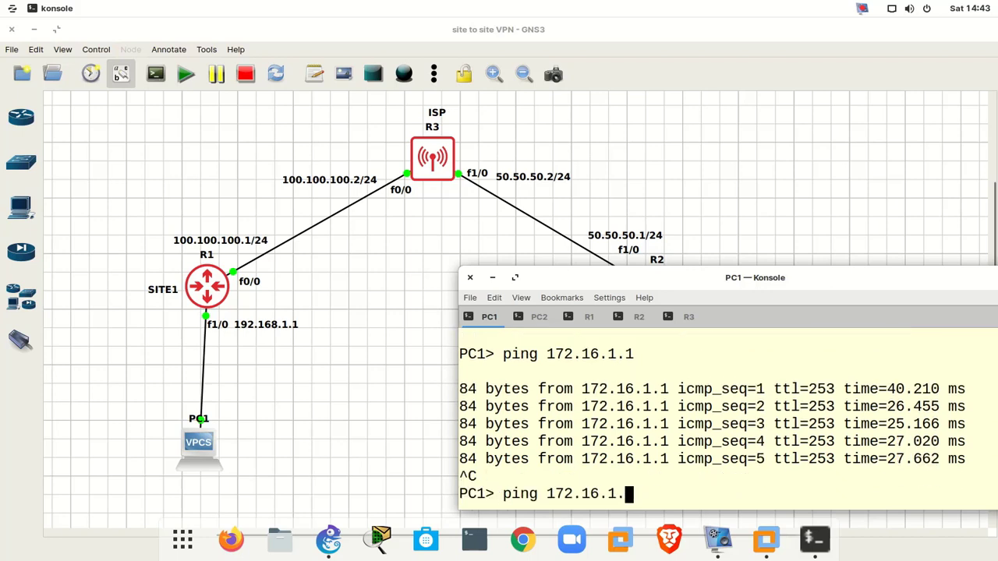
{"action": "type", "text": "2"}
{"action": "key", "text": "Return"}
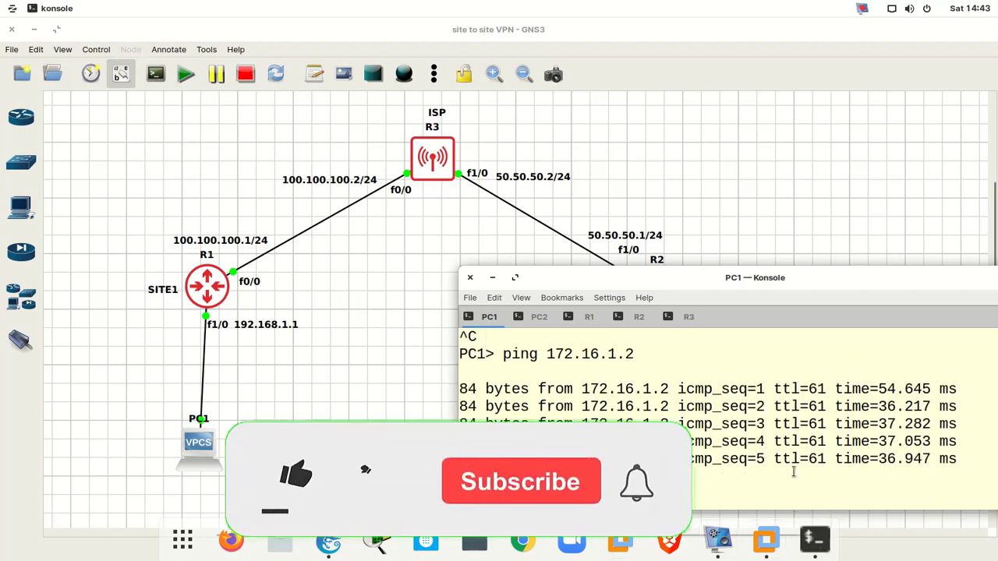
{"action": "left_click_drag", "start_coordinate": [714, 280], "coordinate": [519, 211]}
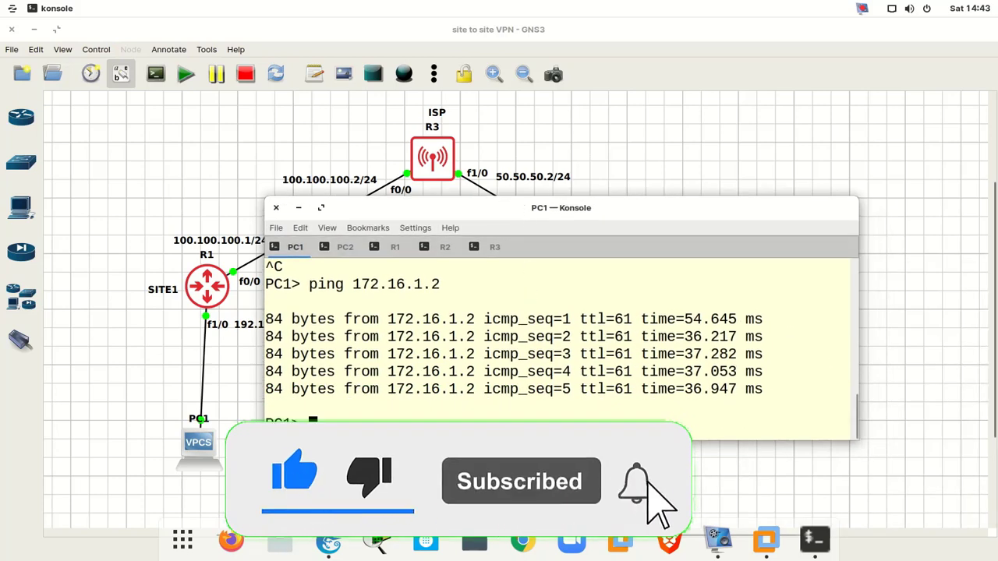
{"action": "left_click", "coordinate": [704, 142]}
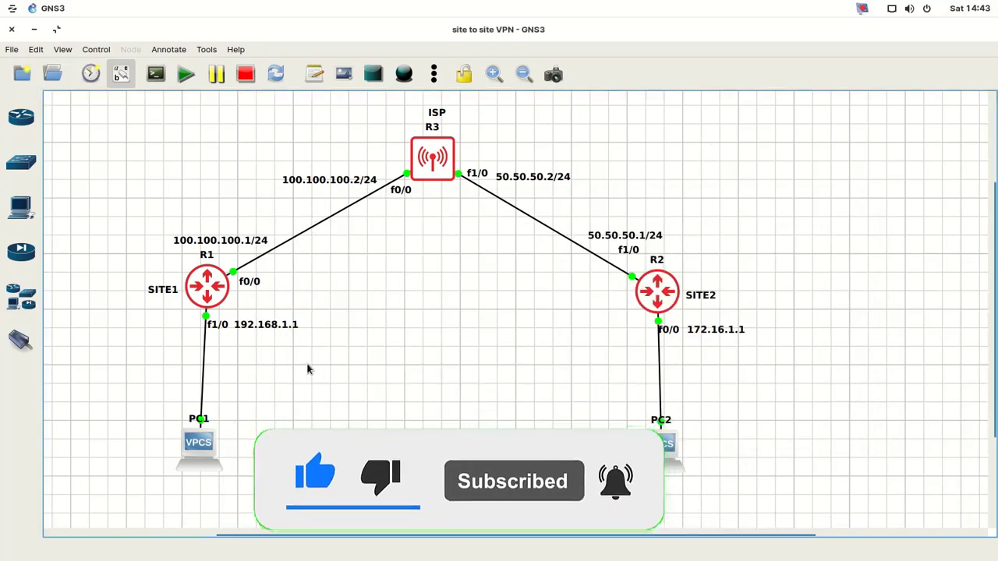
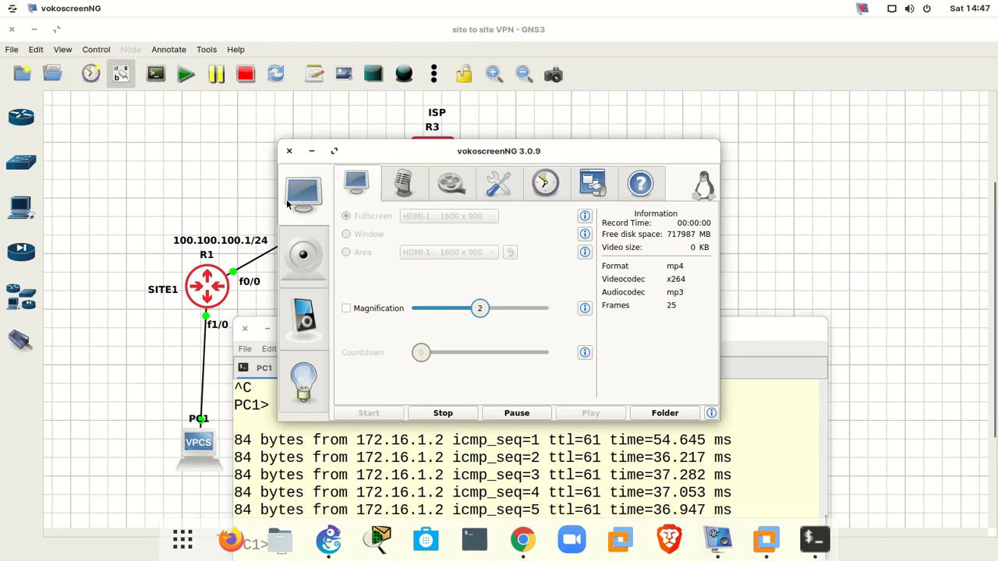
- Move the terminal aside to show the topology and switch to the R1 (SITE-1) console
{"action": "left_click", "coordinate": [311, 150]}
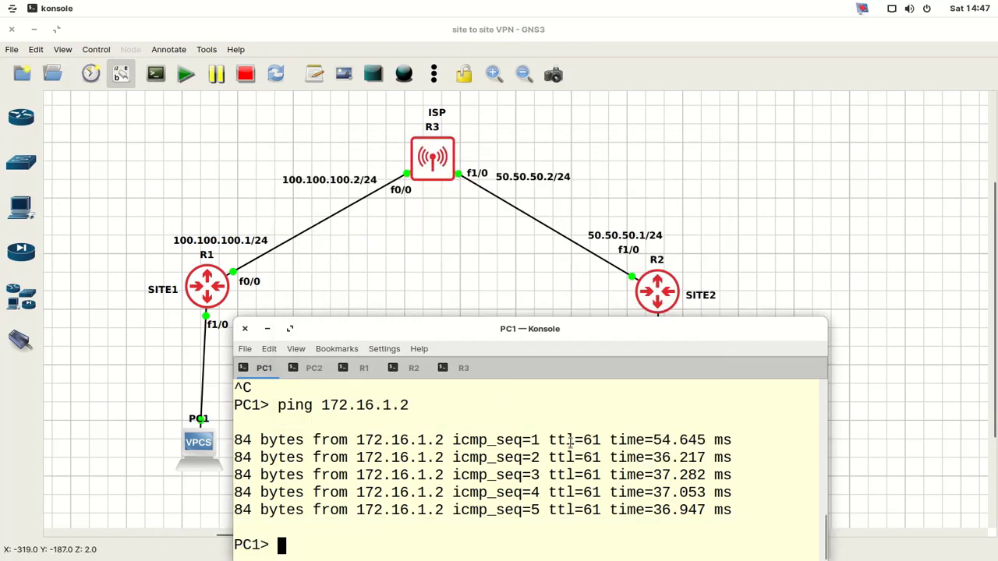
{"action": "left_click_drag", "start_coordinate": [544, 329], "coordinate": [597, 228]}
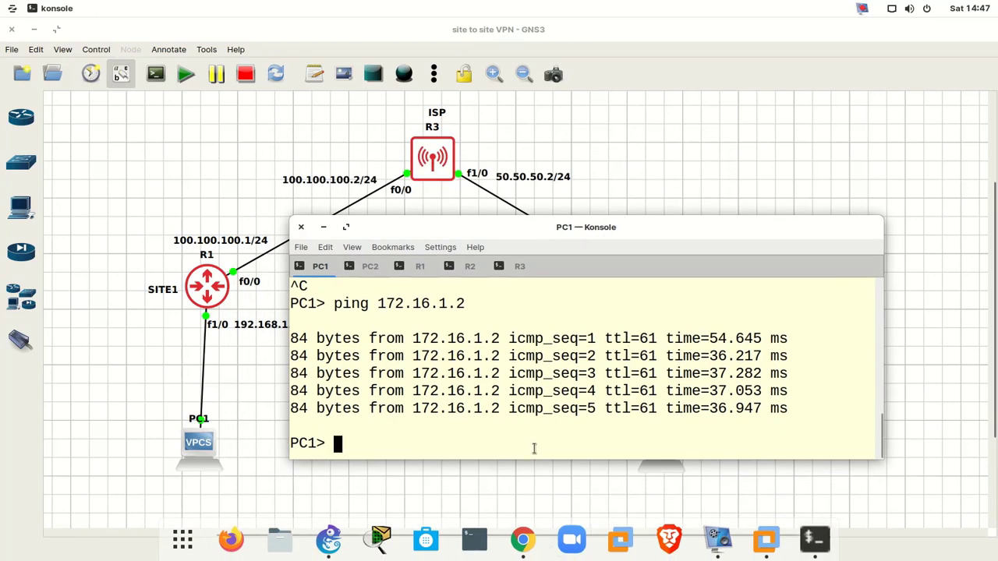
{"action": "left_click_drag", "start_coordinate": [588, 231], "coordinate": [727, 213]}
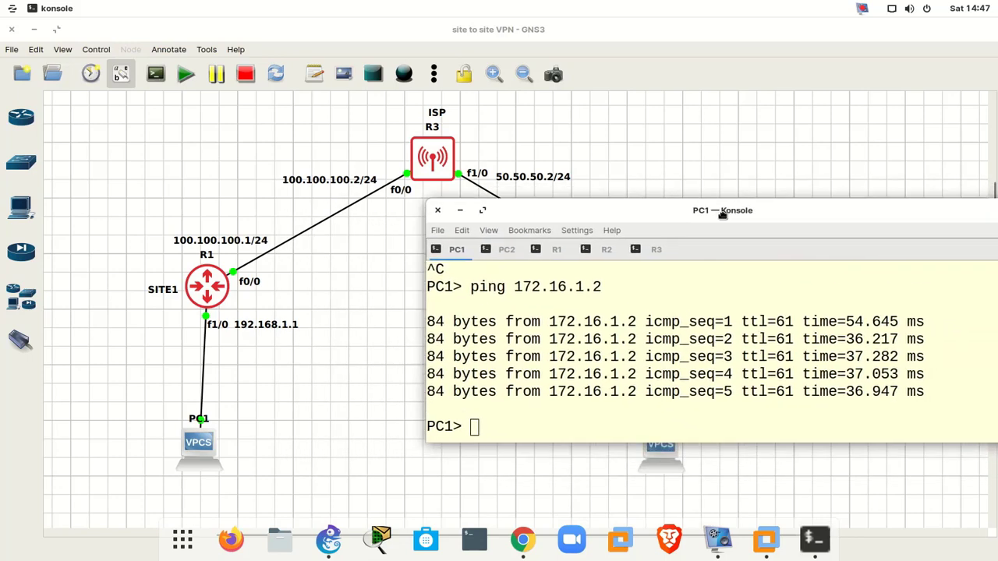
{"action": "left_click", "coordinate": [561, 249]}
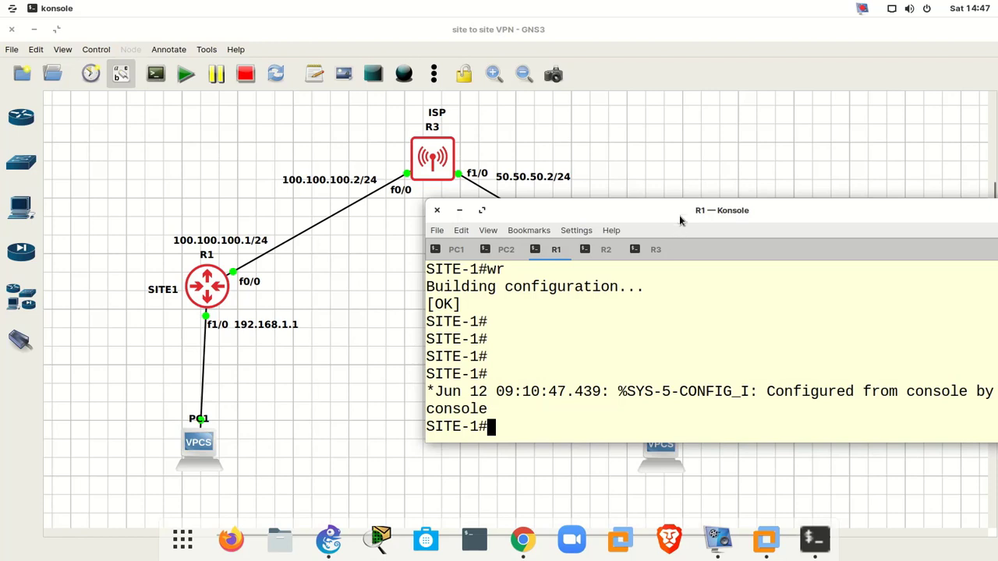
{"action": "left_click_drag", "start_coordinate": [678, 219], "coordinate": [452, 289]}
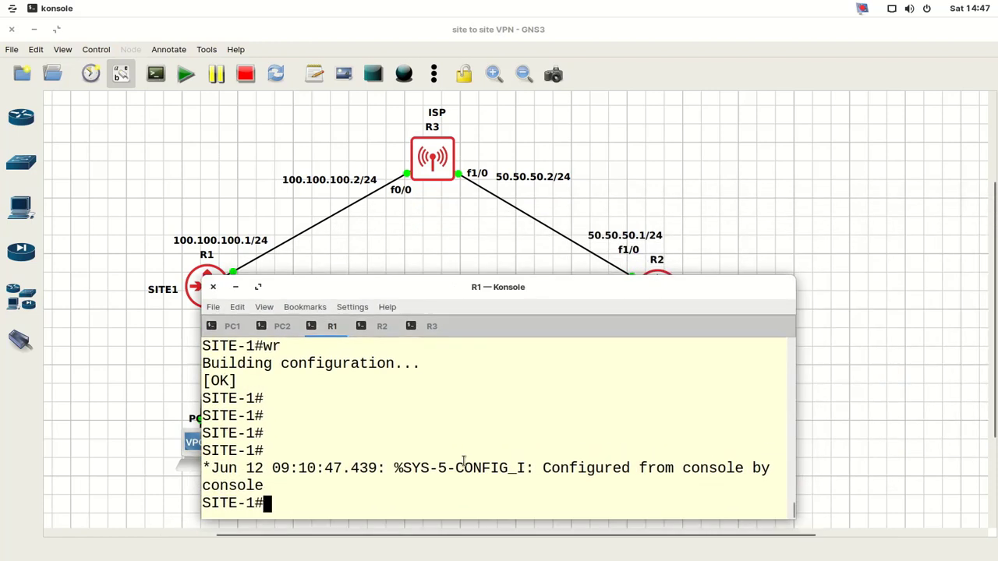
- Enter global configuration on SITE-1 and enable ISAKMP with crypto isakmp enable
{"action": "type", "text": "CONF"}
{"action": "key", "text": "Return"}
{"action": "key", "text": "Return"}
{"action": "key", "text": "Return"}
{"action": "key", "text": "Return"}
{"action": "key", "text": "Return"}
{"action": "key", "text": "Return"}
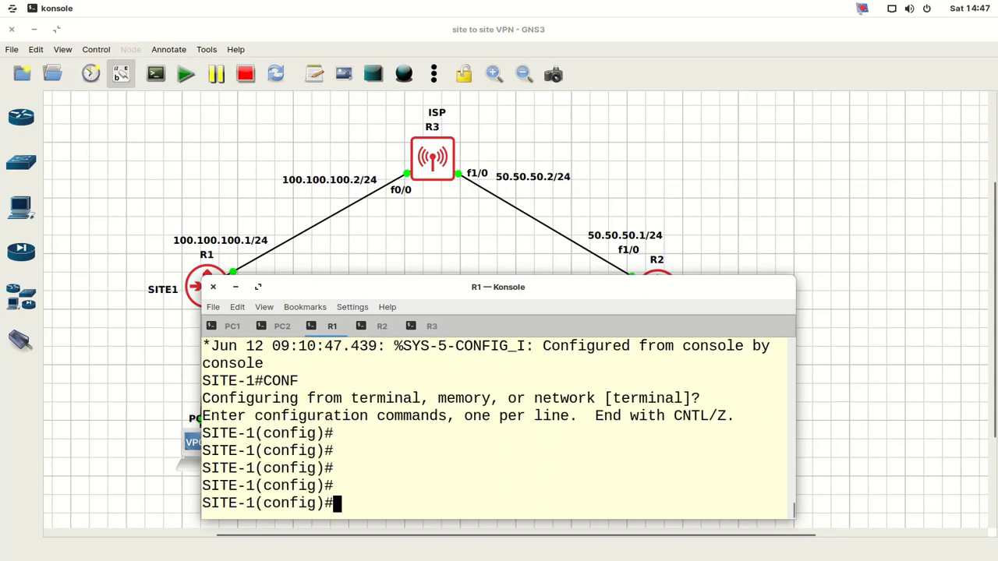
{"action": "key", "text": "Return"}
{"action": "key", "text": "Return"}
{"action": "key", "text": "Return"}
{"action": "key", "text": "Return"}
{"action": "key", "text": "Return"}
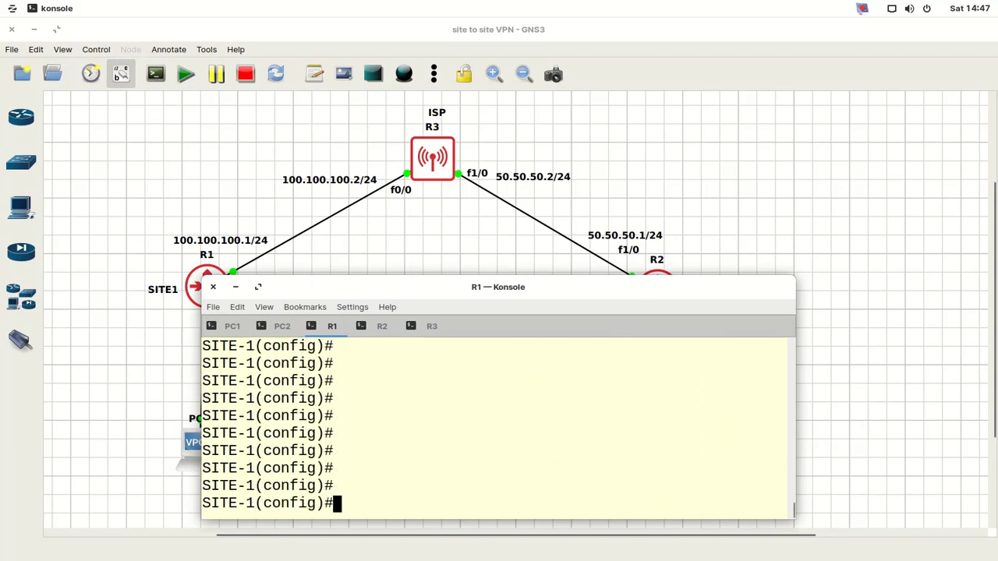
{"action": "type", "text": "CRYP"}
{"action": "key", "text": "Tab"}
{"action": "type", "text": "is"}
{"action": "key", "text": "Tab"}
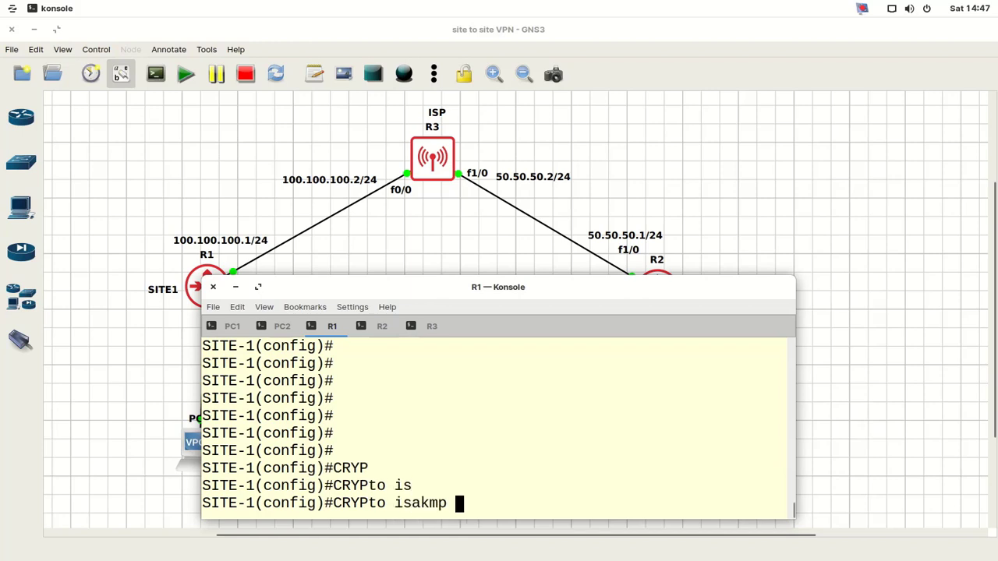
{"action": "type", "text": "en"}
{"action": "key", "text": "Tab"}
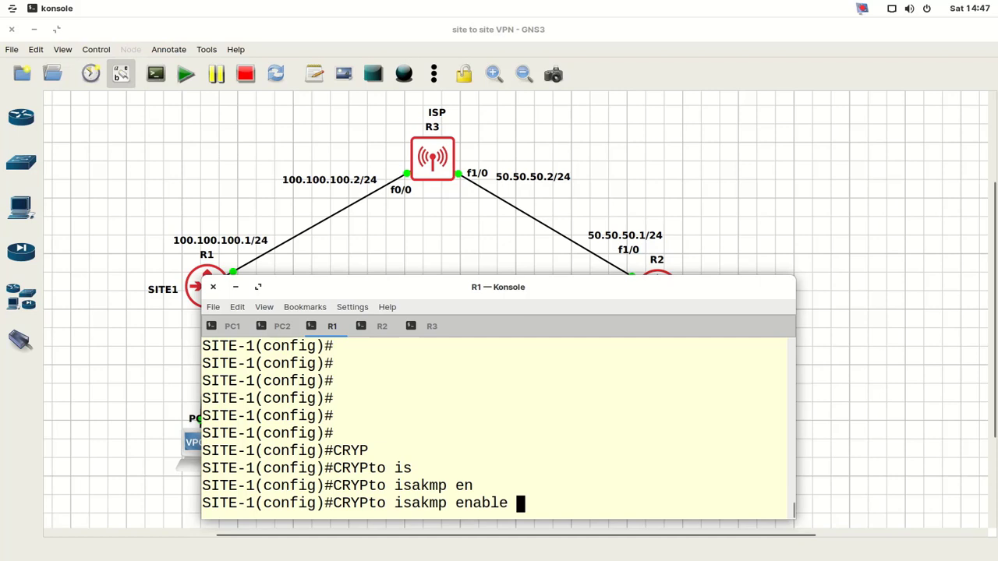
{"action": "key", "text": "Return"}
{"action": "key", "text": "Return"}
{"action": "key", "text": "Return"}
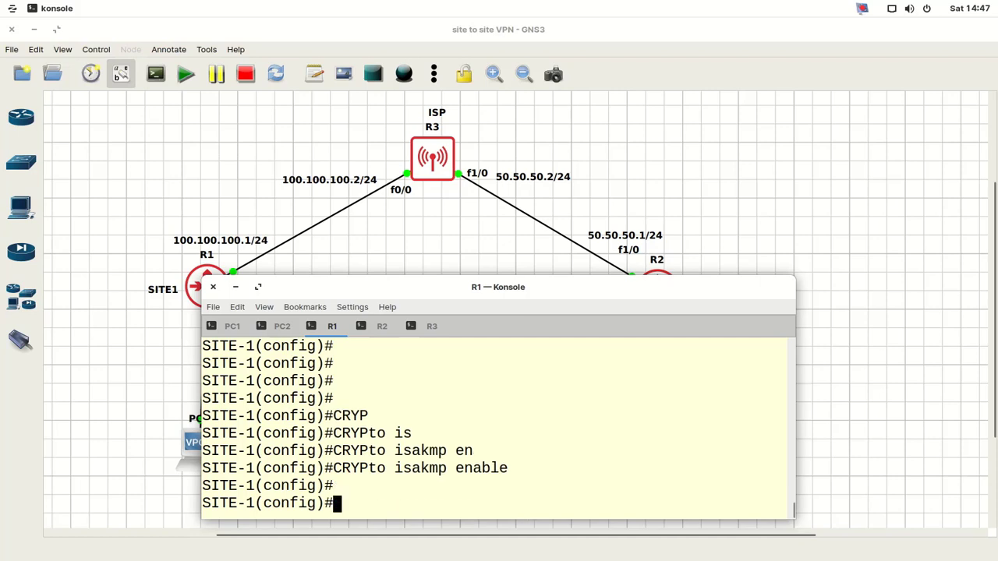
- Create ISAKMP policy 50 after checking the allowed priority range in the help
{"action": "type", "text": "cry"}
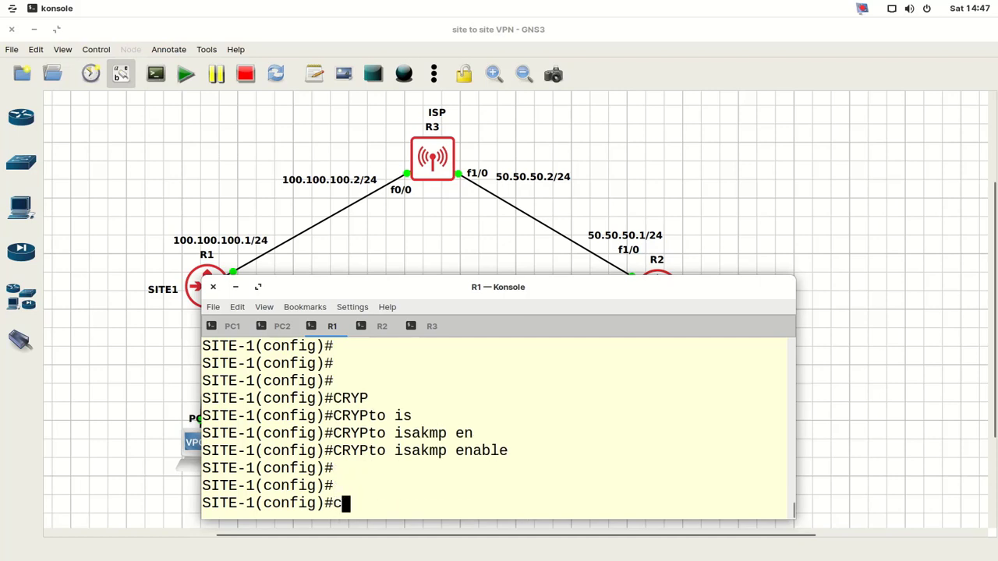
{"action": "key", "text": "Tab"}
{"action": "type", "text": "is"}
{"action": "key", "text": "Tab"}
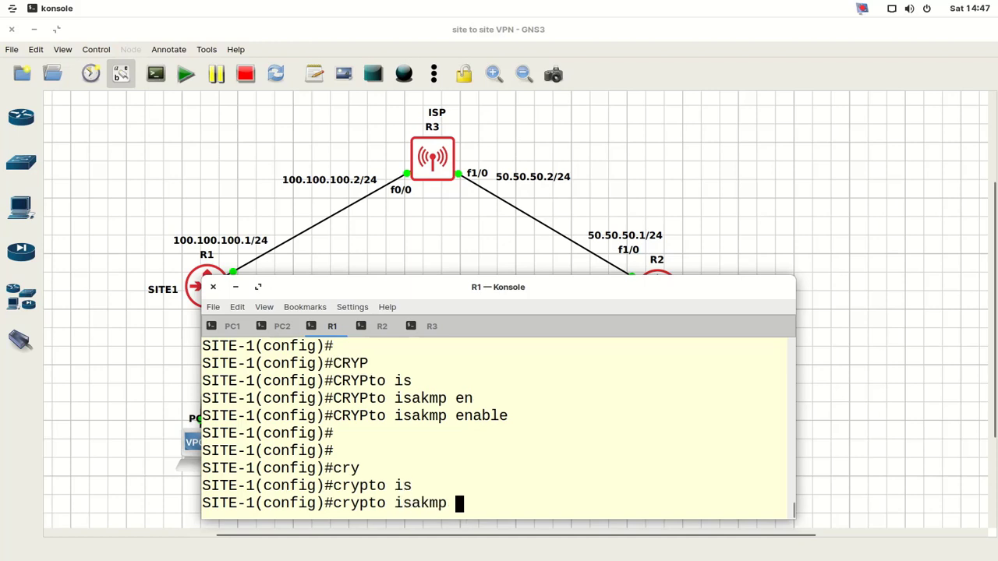
{"action": "type", "text": "pol"}
{"action": "key", "text": "Tab"}
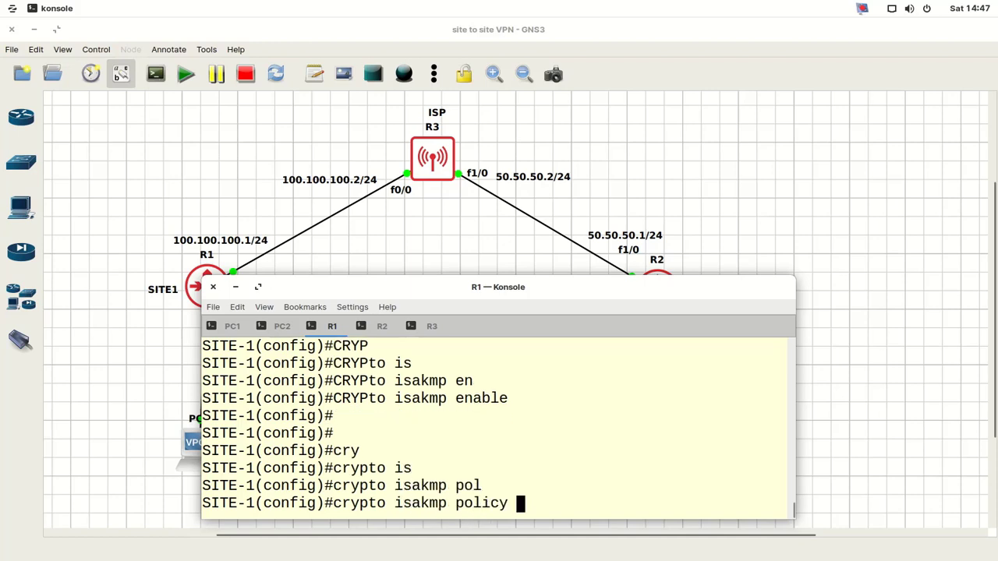
{"action": "type", "text": "?"}
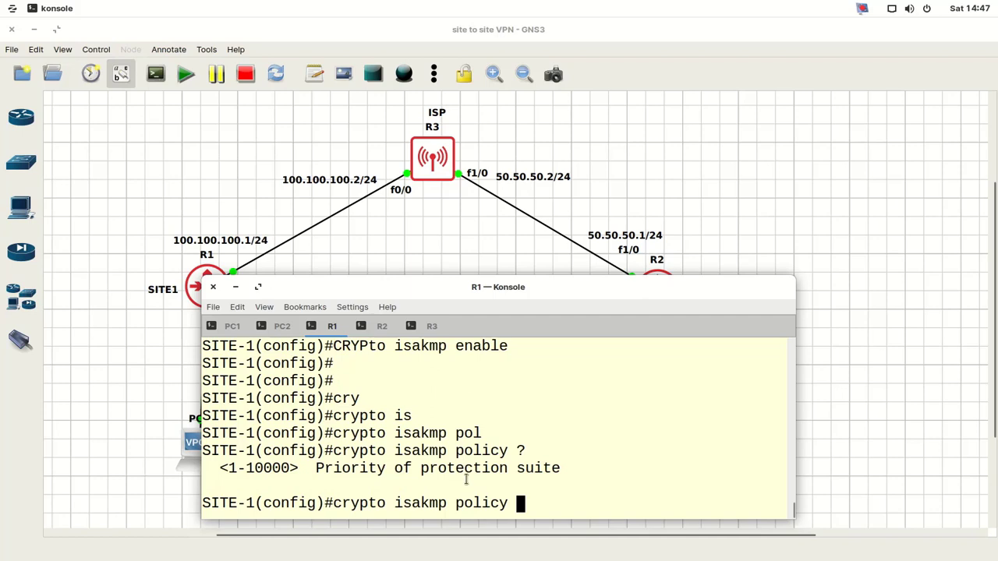
{"action": "triple_click", "coordinate": [459, 467]}
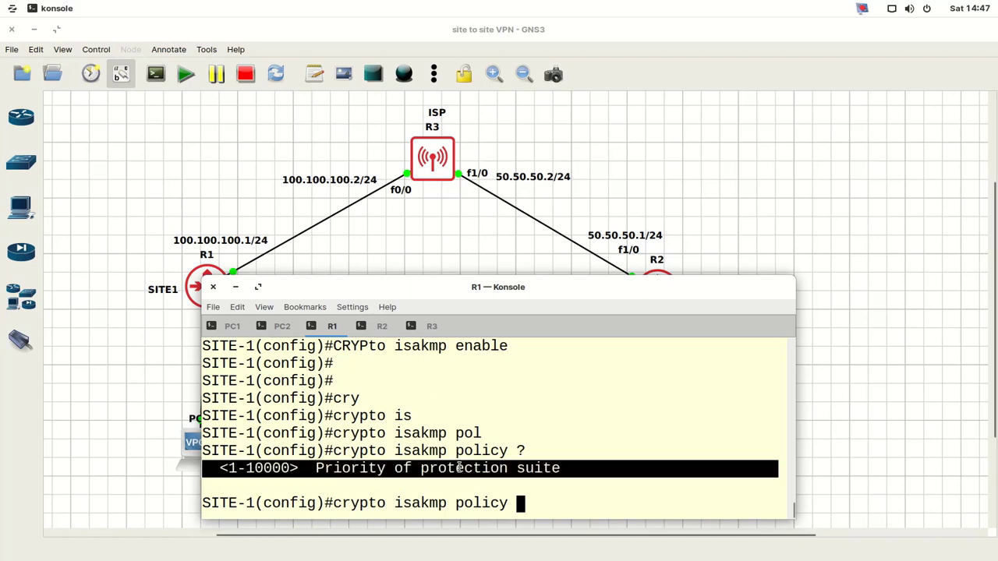
{"action": "scroll", "coordinate": [612, 473], "scroll_direction": "up", "scroll_amount": 1}
{"action": "scroll", "coordinate": [612, 473], "scroll_direction": "down", "scroll_amount": 1}
{"action": "left_click", "coordinate": [614, 473]}
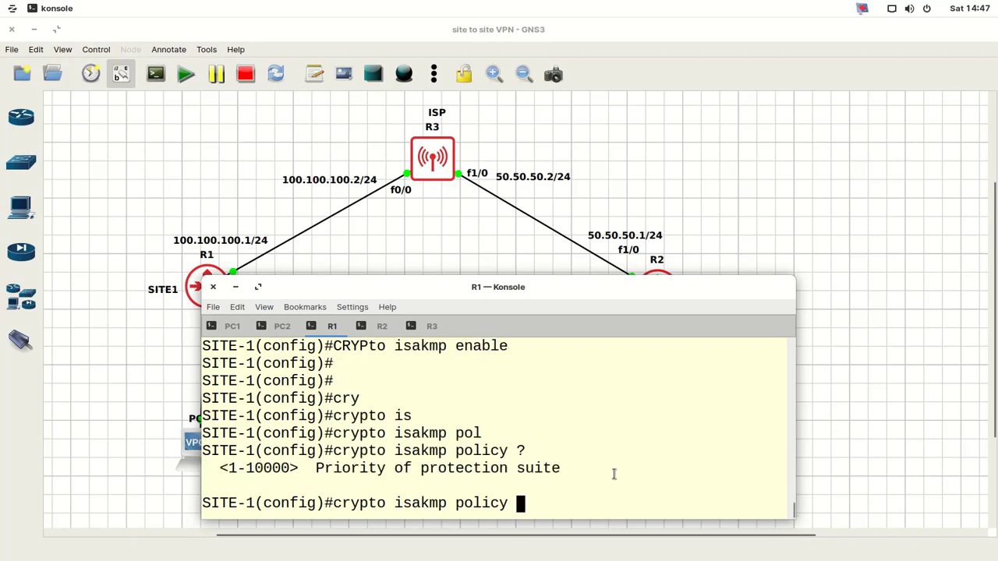
{"action": "type", "text": "50"}
{"action": "key", "text": "Return"}
{"action": "key", "text": "Return"}
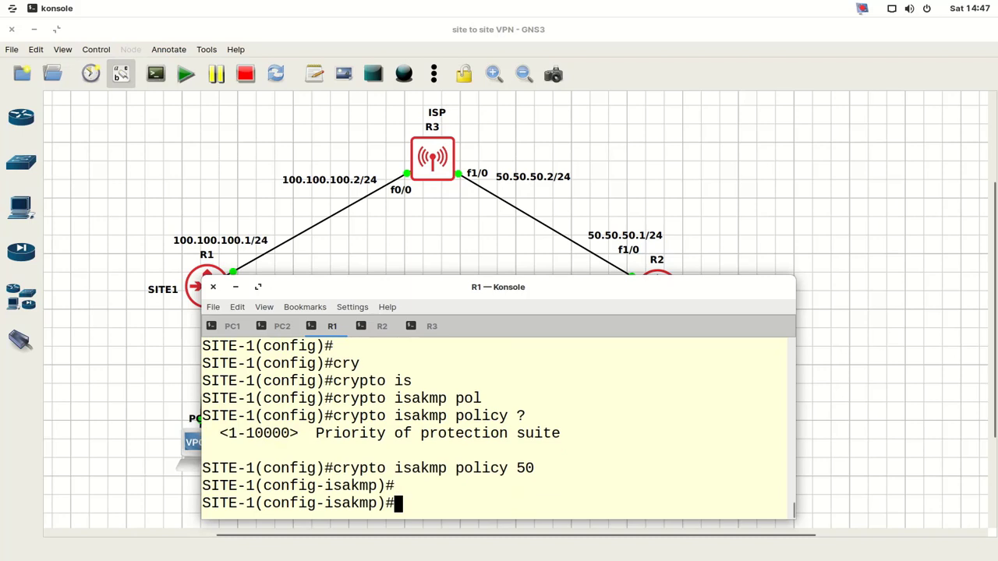
- Set policy 50 to pre-shared key authentication, 3DES encryption and MD5 hash
{"action": "type", "text": "auth"}
{"action": "key", "text": "Tab"}
{"action": "type", "text": "pr"}
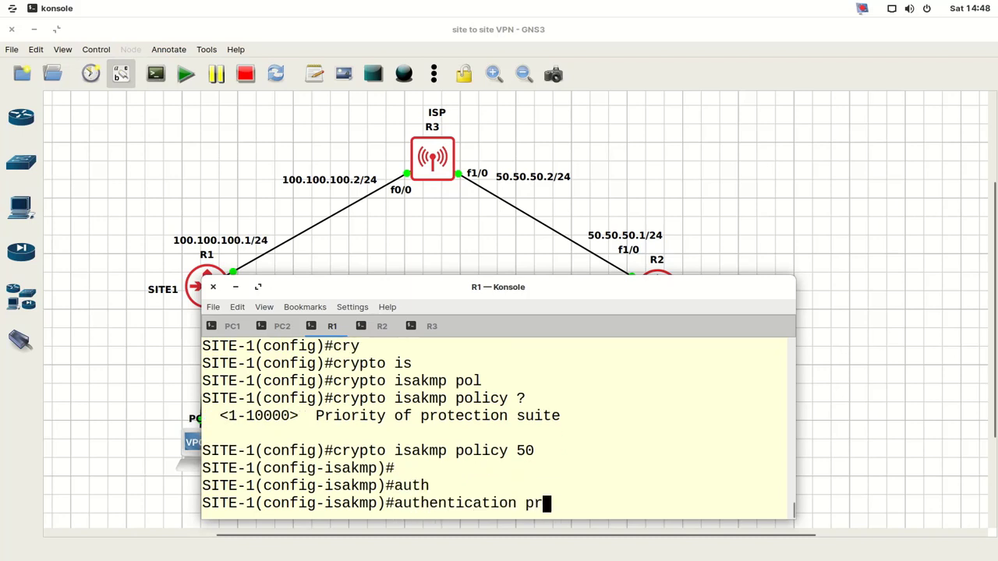
{"action": "key", "text": "Tab"}
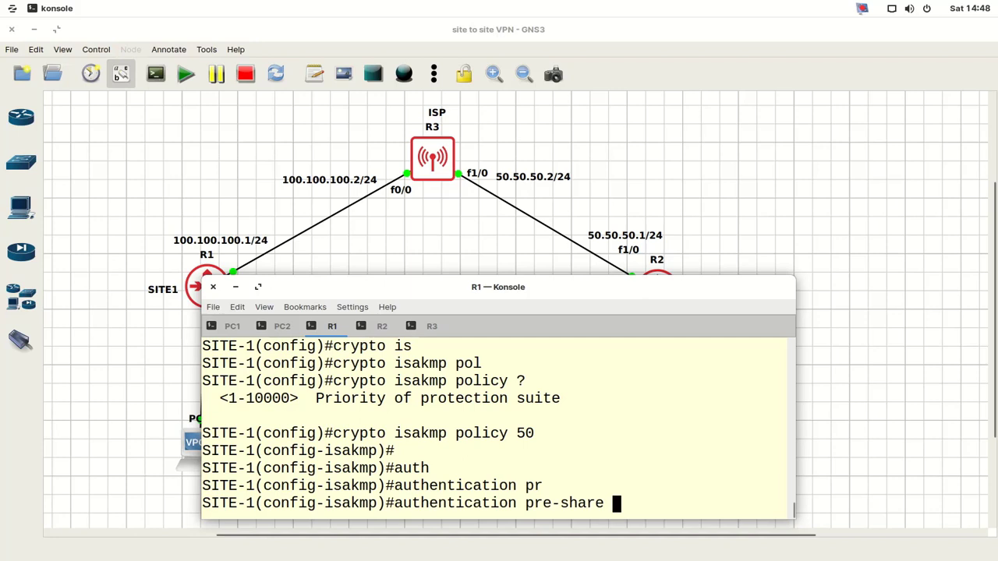
{"action": "key", "text": "Return"}
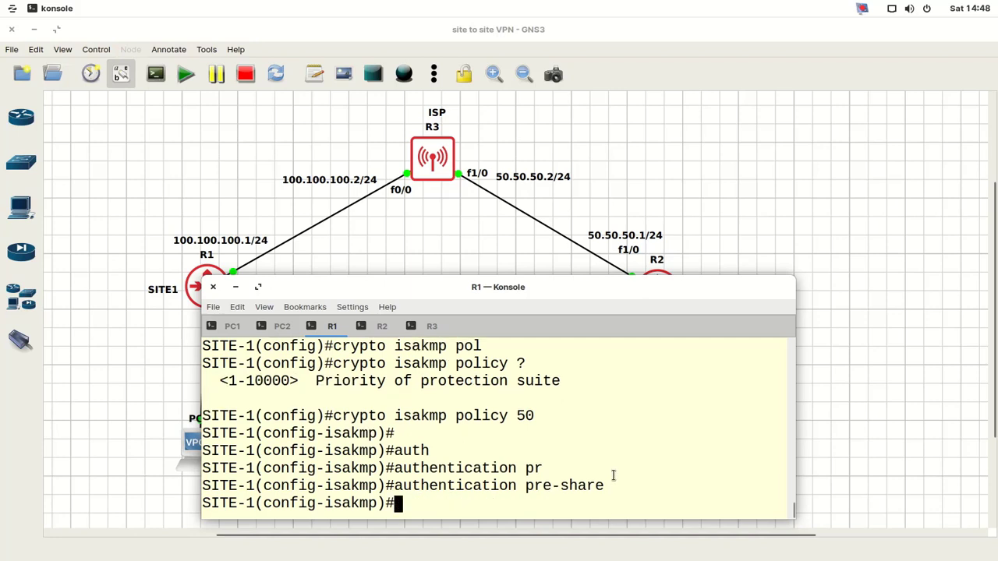
{"action": "type", "text": "enc"}
{"action": "key", "text": "Tab"}
{"action": "type", "text": "3"}
{"action": "key", "text": "Tab"}
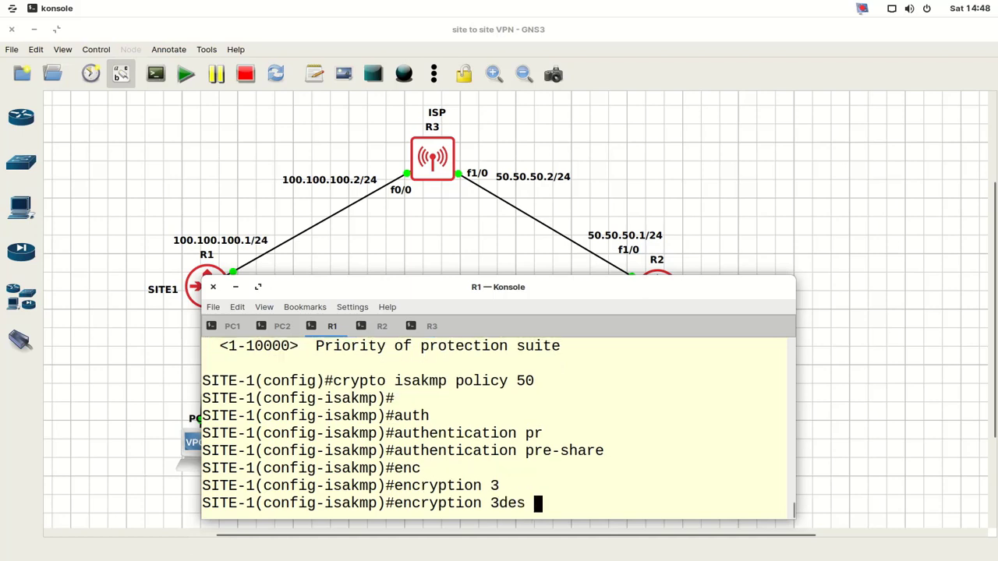
{"action": "key", "text": "Return"}
{"action": "type", "text": "has"}
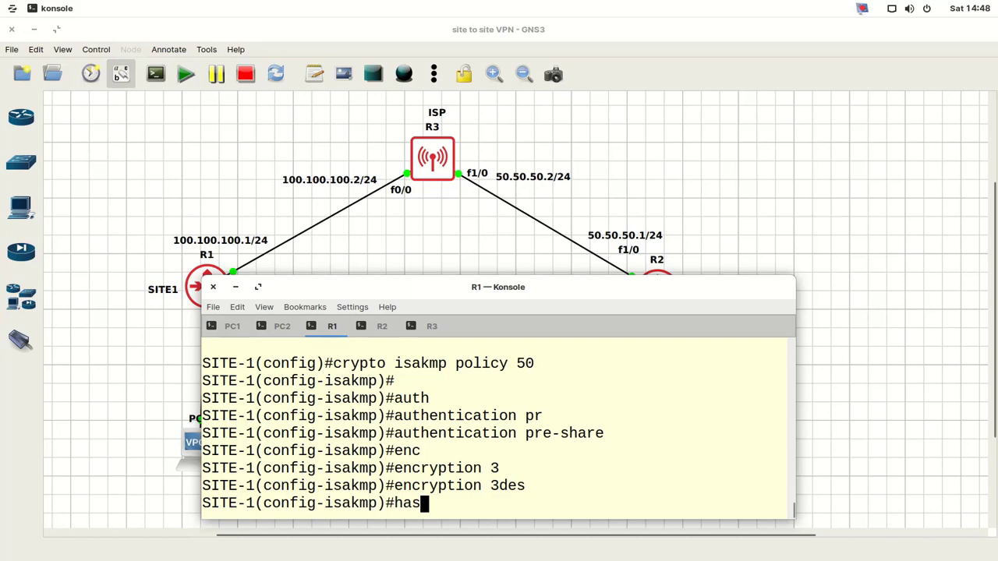
{"action": "key", "text": "Tab"}
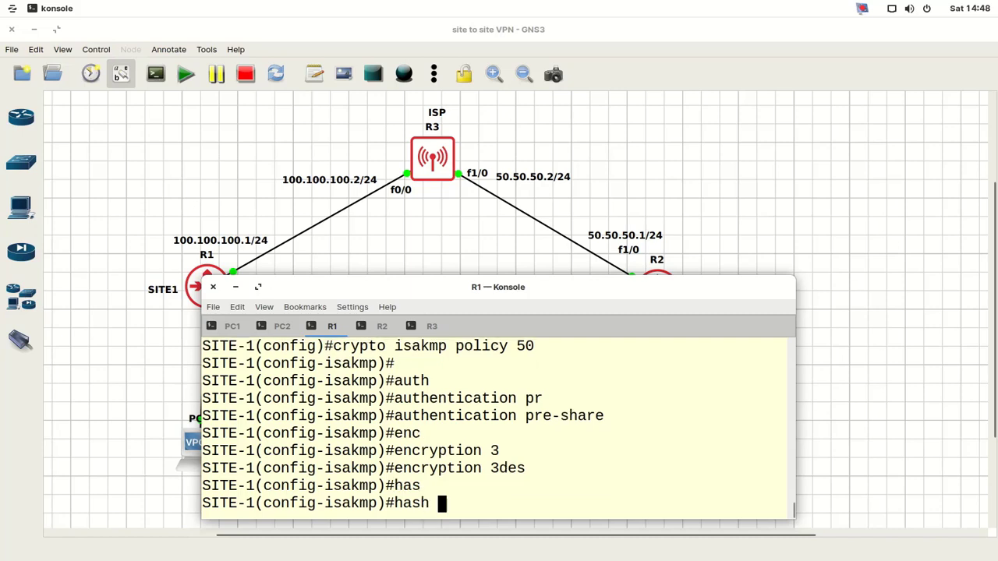
{"action": "type", "text": "md"}
{"action": "key", "text": "Tab"}
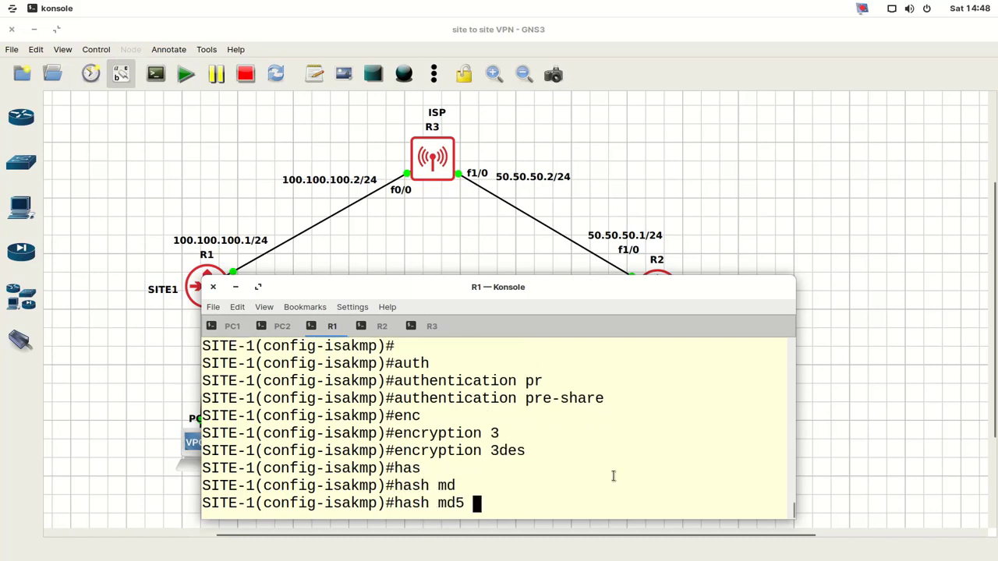
{"action": "key", "text": "Return"}
{"action": "key", "text": "Return"}
{"action": "key", "text": "Return"}
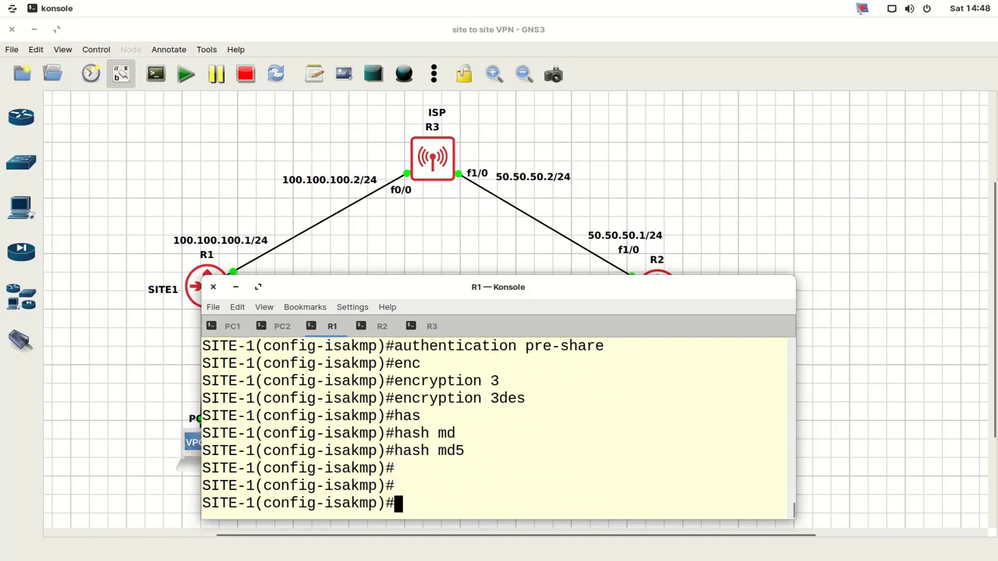
- Set Diffie-Hellman group 1 and lifetime 3600, then exit to global configuration
{"action": "type", "text": "gr"}
{"action": "type", "text": "o"}
{"action": "key", "text": "Tab"}
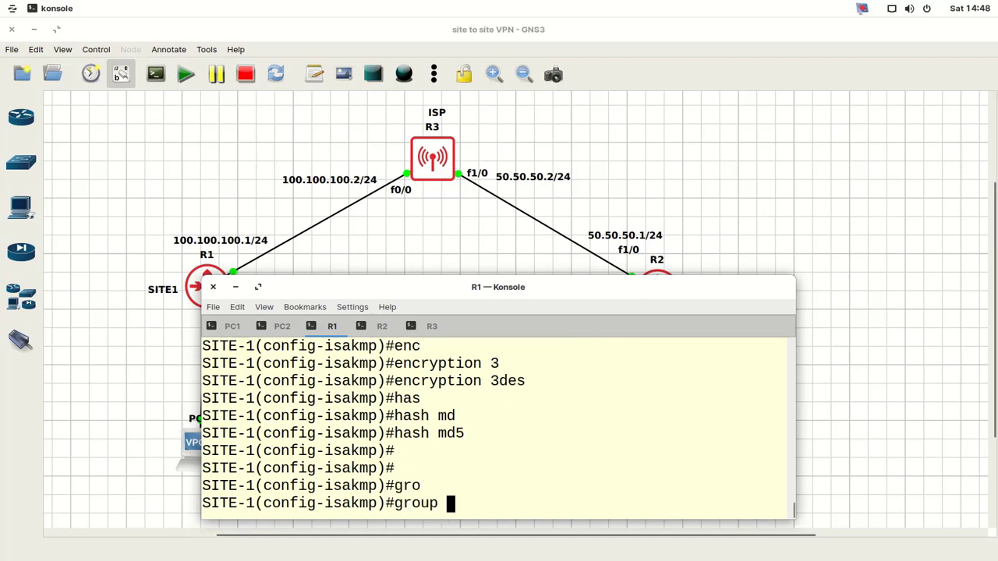
{"action": "type", "text": "?"}
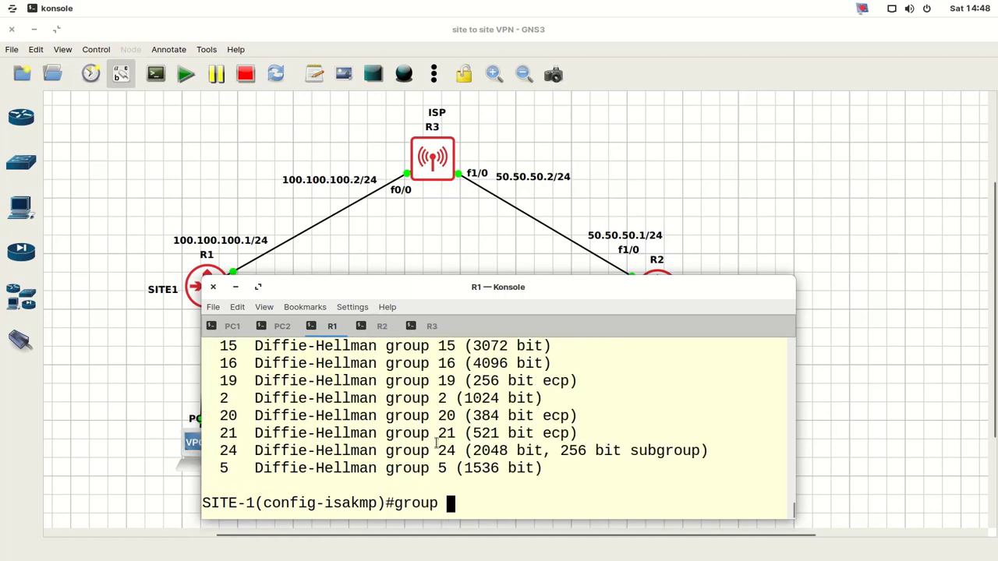
{"action": "scroll", "coordinate": [423, 452], "scroll_direction": "up", "scroll_amount": 2}
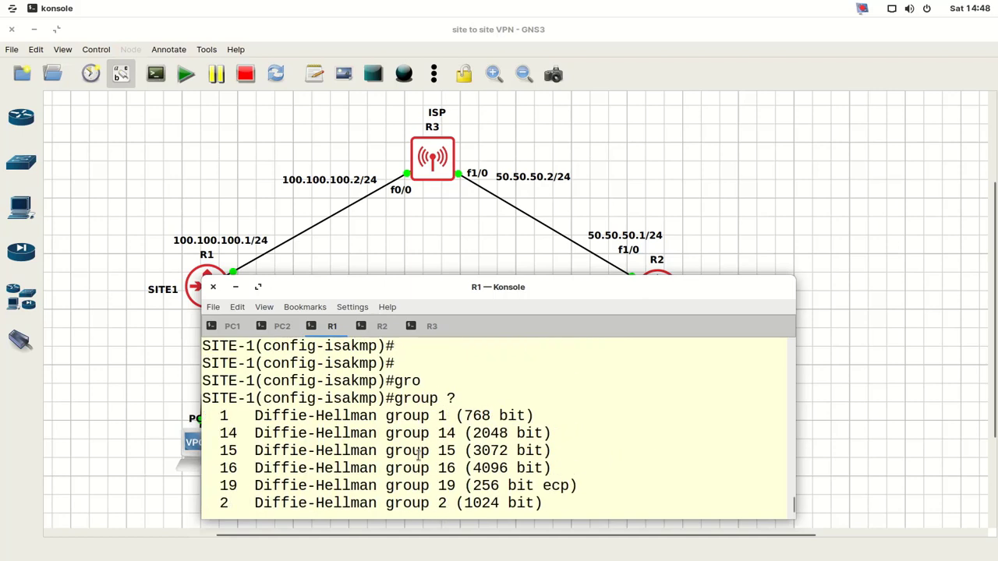
{"action": "triple_click", "coordinate": [380, 415]}
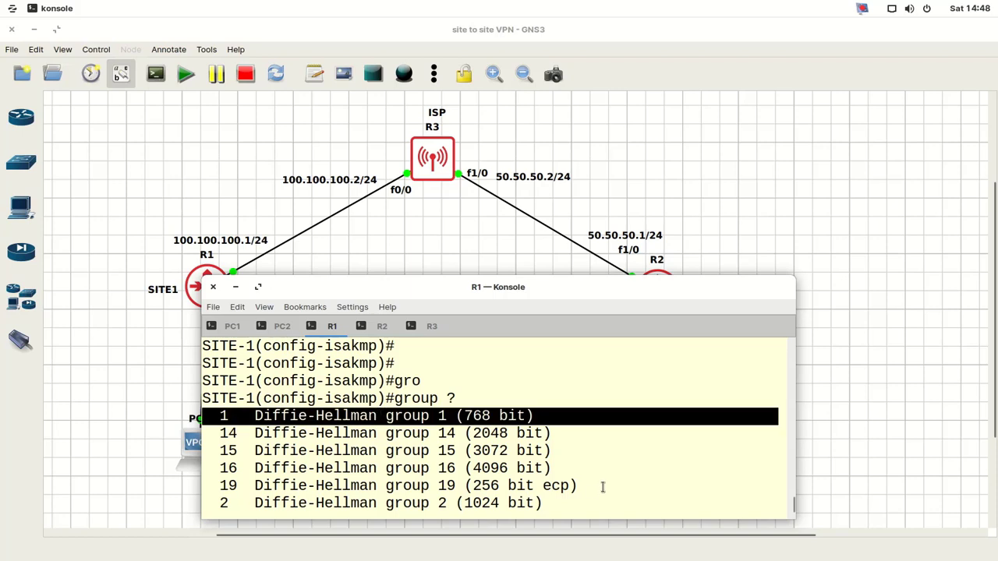
{"action": "scroll", "coordinate": [602, 487], "scroll_direction": "down", "scroll_amount": 2}
{"action": "type", "text": "1(config-isakmp)#group 1"}
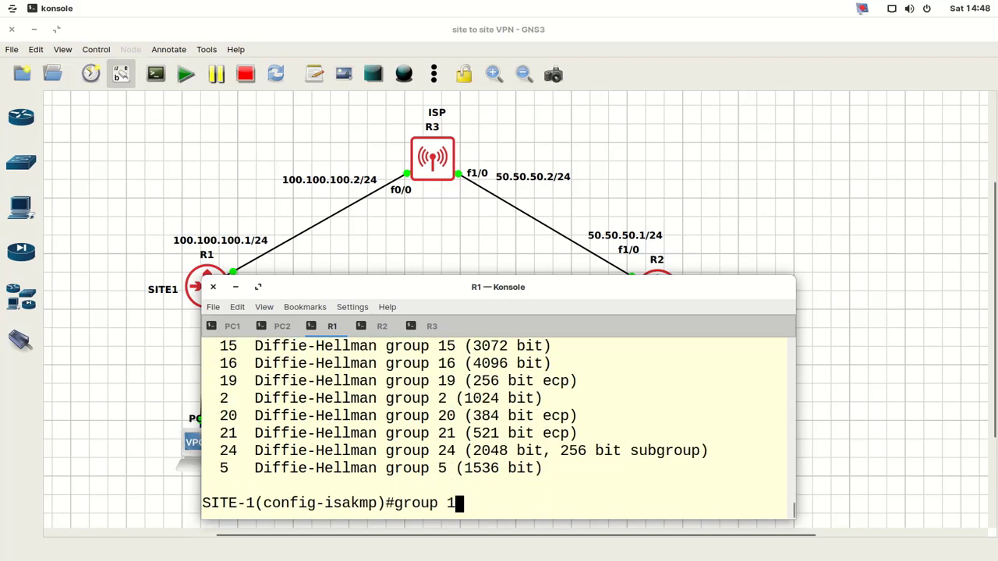
{"action": "key", "text": "Return"}
{"action": "key", "text": "Return"}
{"action": "key", "text": "Return"}
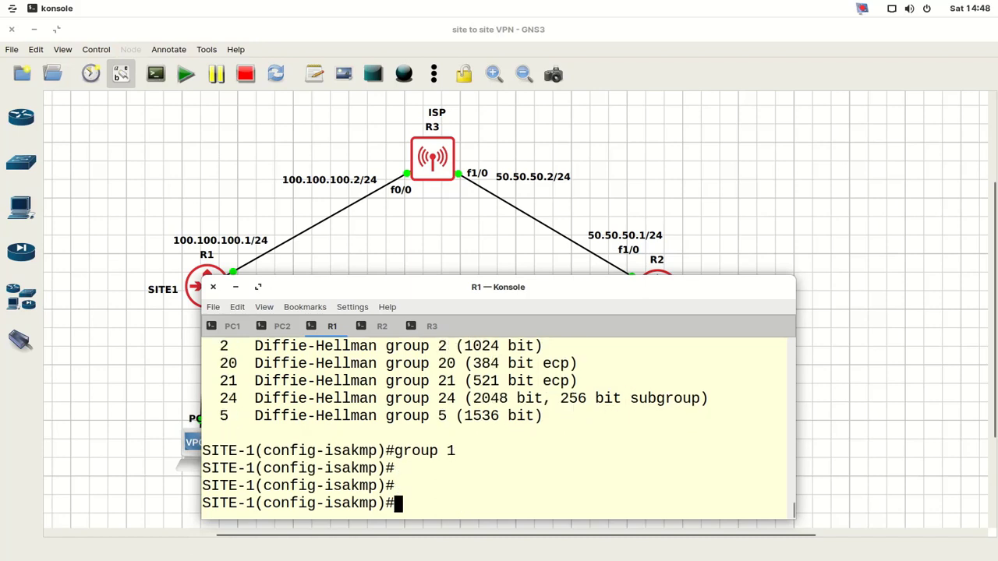
{"action": "type", "text": "lif"}
{"action": "key", "text": "Tab"}
{"action": "type", "text": "3600"}
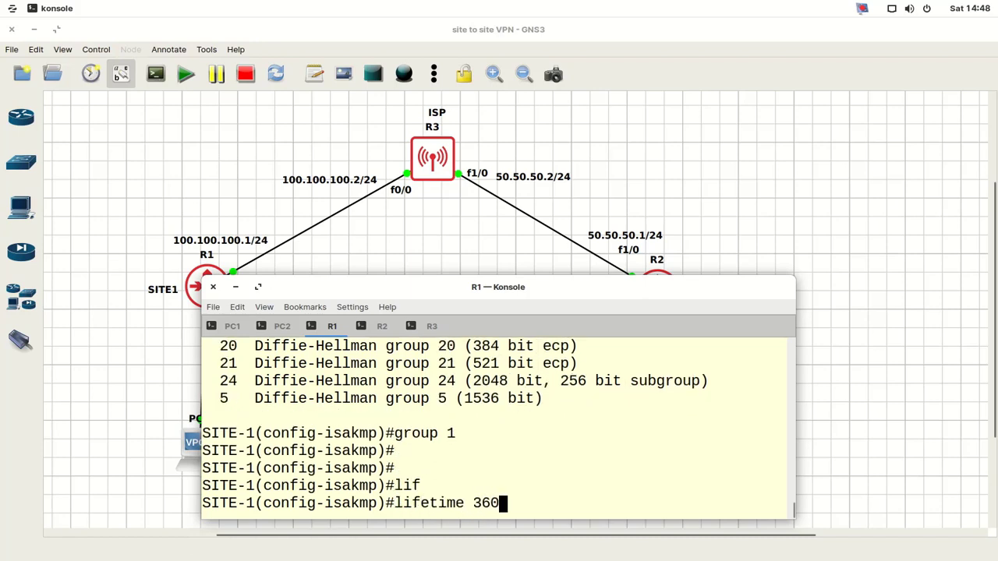
{"action": "key", "text": "Return"}
{"action": "key", "text": "Return"}
{"action": "key", "text": "Return"}
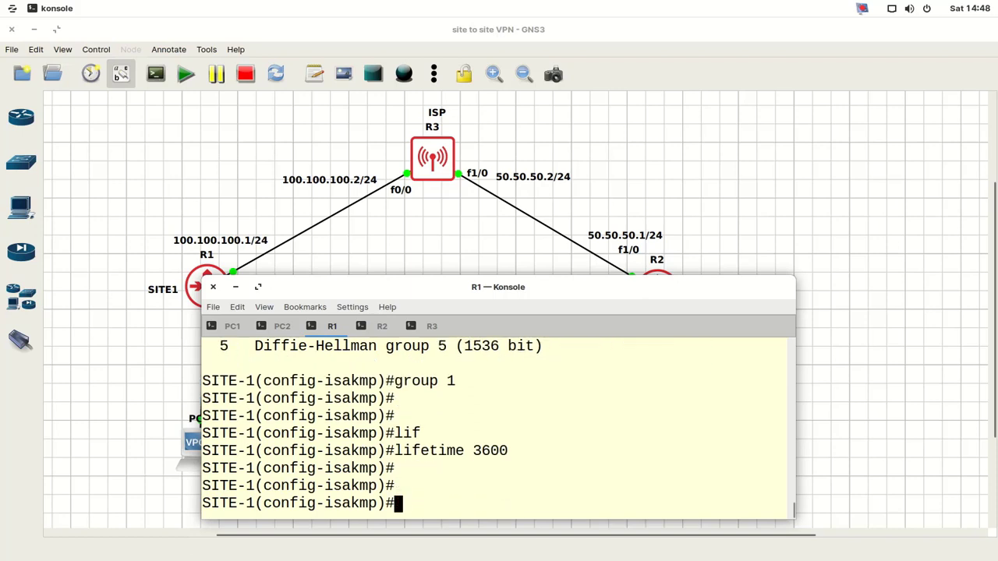
{"action": "type", "text": "exit"}
{"action": "key", "text": "Return"}
{"action": "key", "text": "Return"}
{"action": "key", "text": "Return"}
{"action": "key", "text": "Return"}
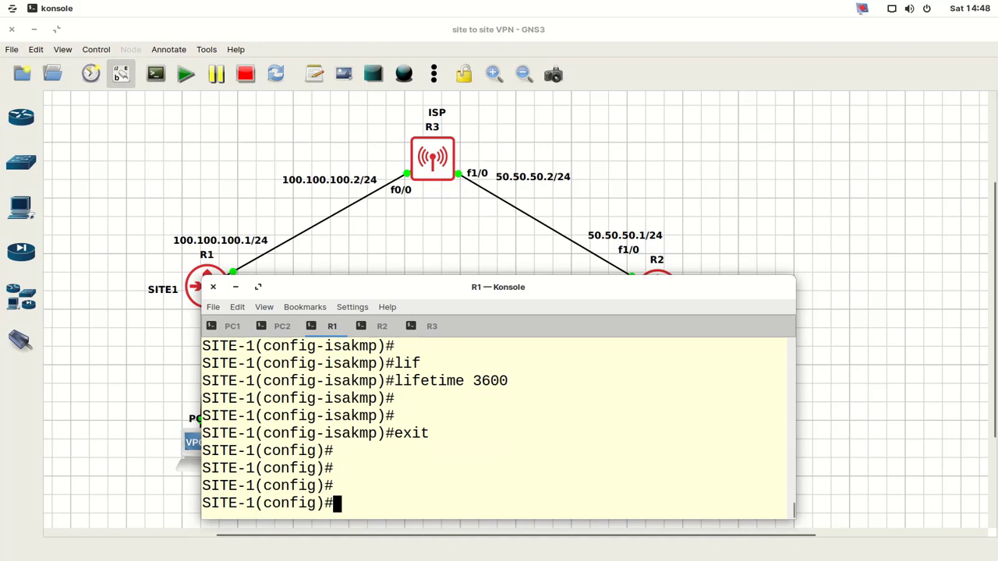
- Configure the ISAKMP pre-shared key for peer address 50.50.50.1
{"action": "type", "text": "cry"}
{"action": "key", "text": "Tab"}
{"action": "type", "text": "is"}
{"action": "key", "text": "Tab"}
{"action": "type", "text": "key"}
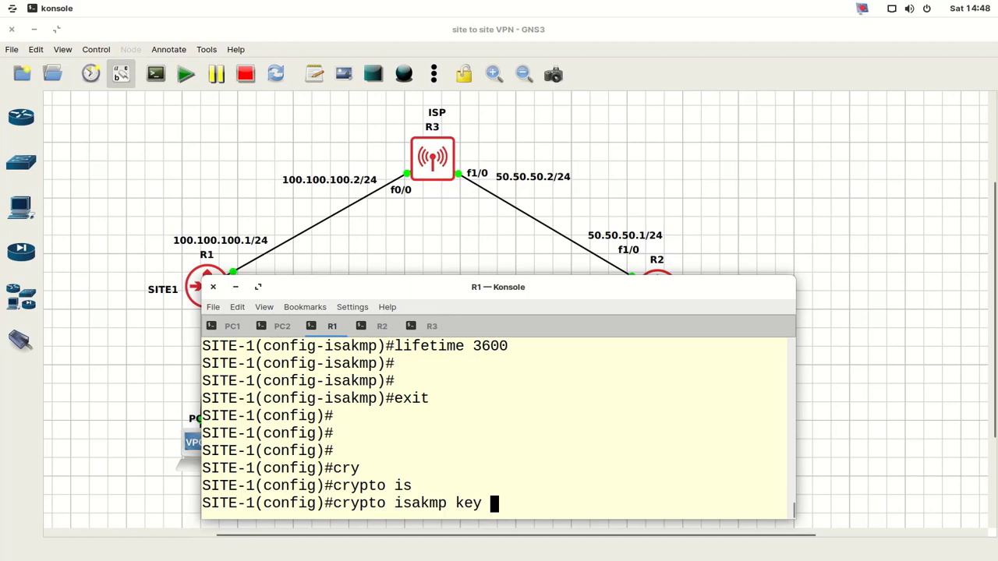
{"action": "type", "text": "ccna123 "}
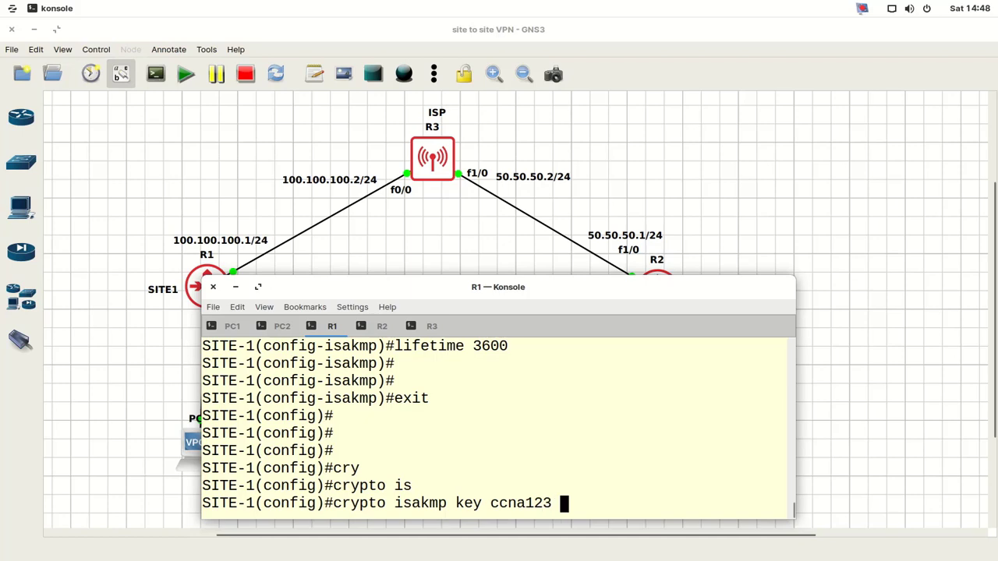
{"action": "type", "text": "add"}
{"action": "key", "text": "Tab"}
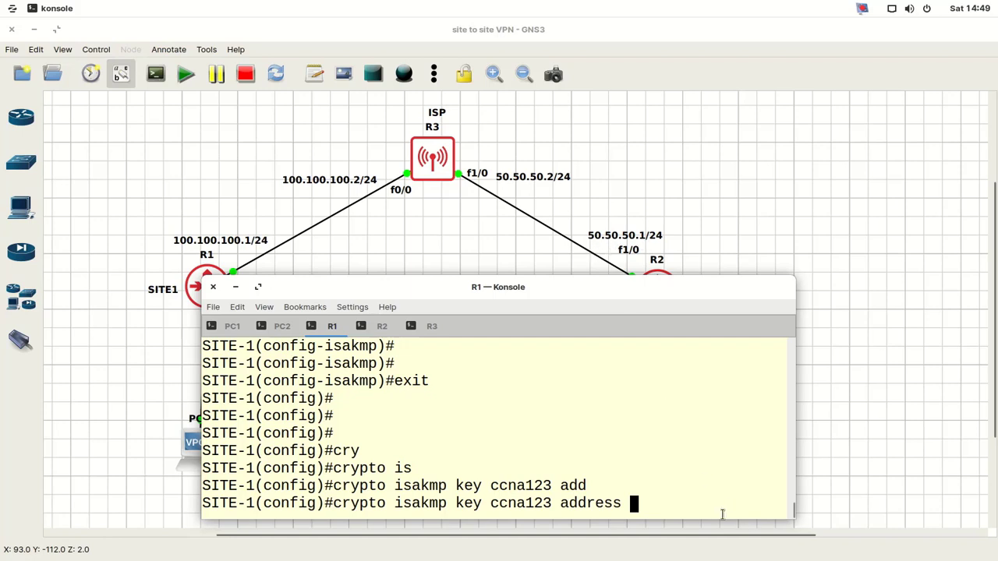
{"action": "type", "text": "50.50.50.1"}
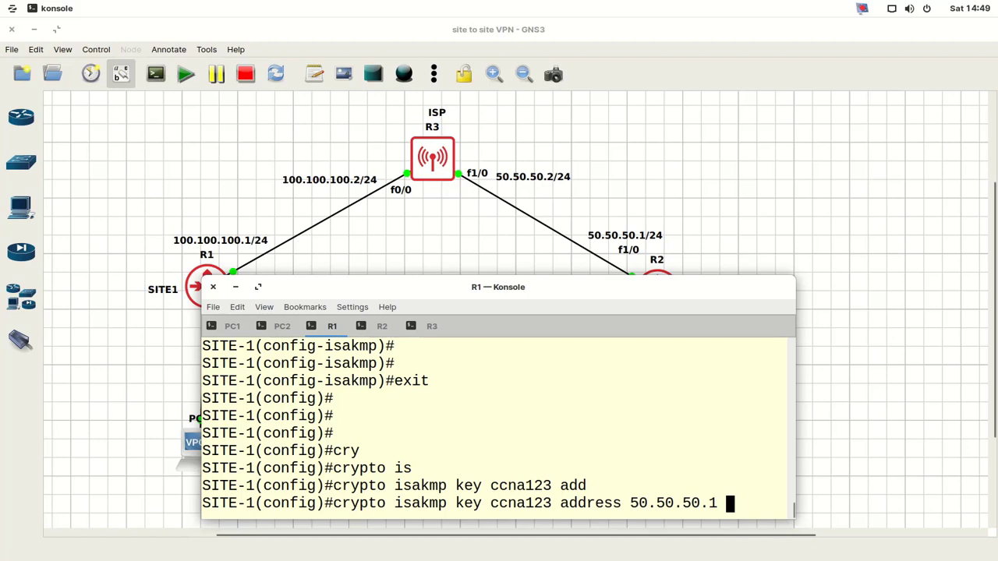
{"action": "key", "text": "Return"}
{"action": "key", "text": "Return"}
{"action": "key", "text": "Return"}
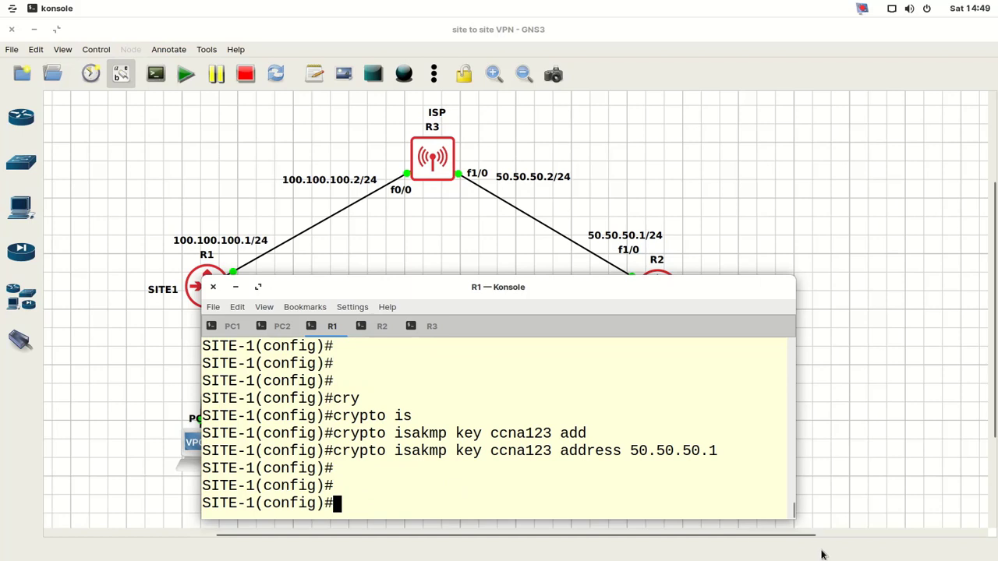
{"action": "type", "text": "cry"}
{"action": "key", "text": "Tab"}
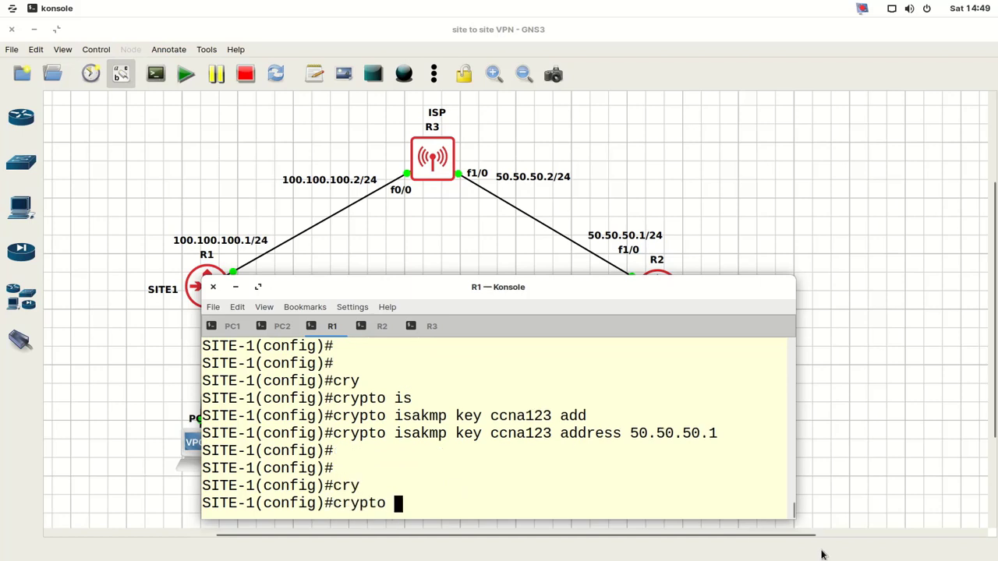
- Create IPsec transform set myset using esp-3des and esp-md5-hmac
{"action": "type", "text": "ip"}
{"action": "key", "text": "Tab"}
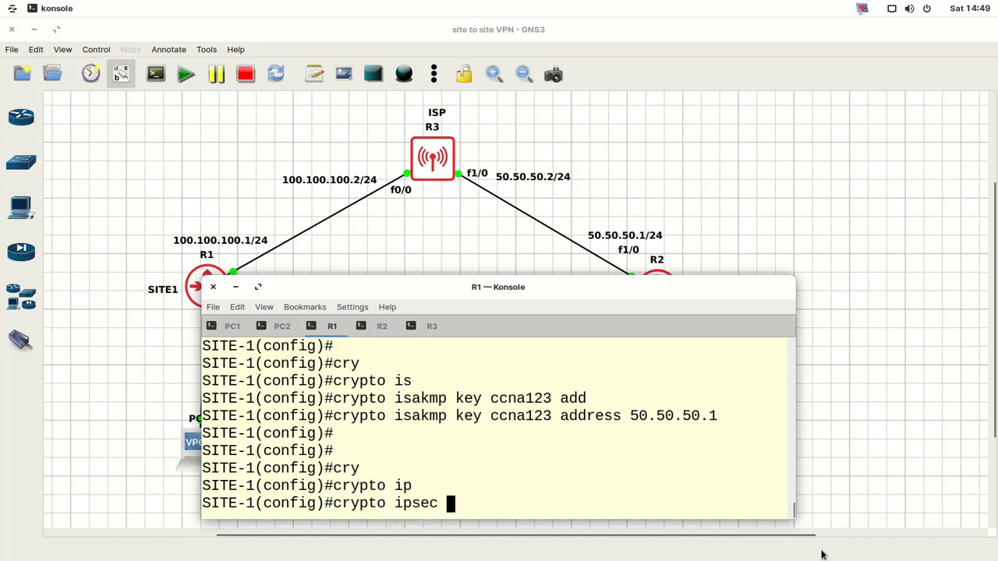
{"action": "type", "text": "tr"}
{"action": "key", "text": "Tab"}
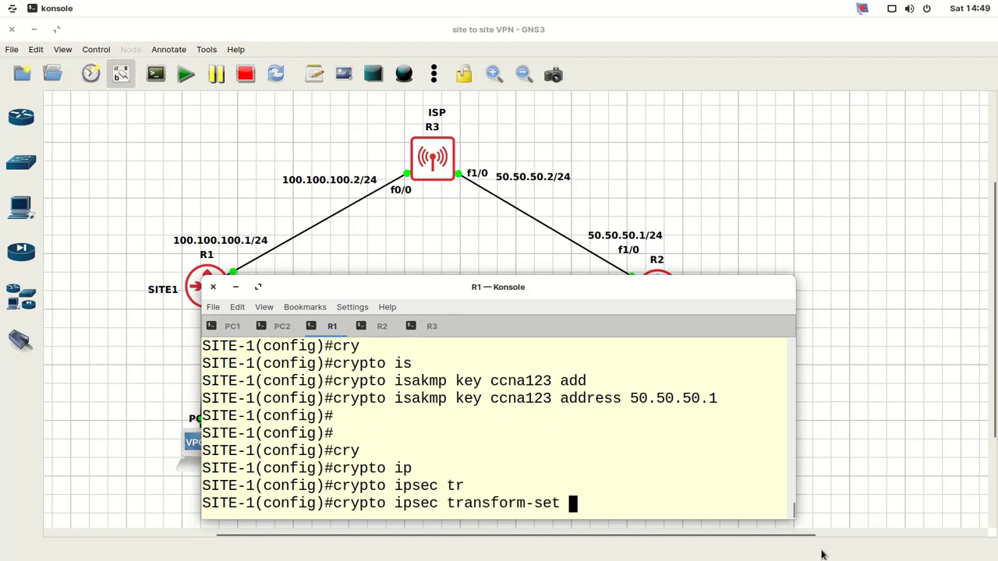
{"action": "type", "text": "?"}
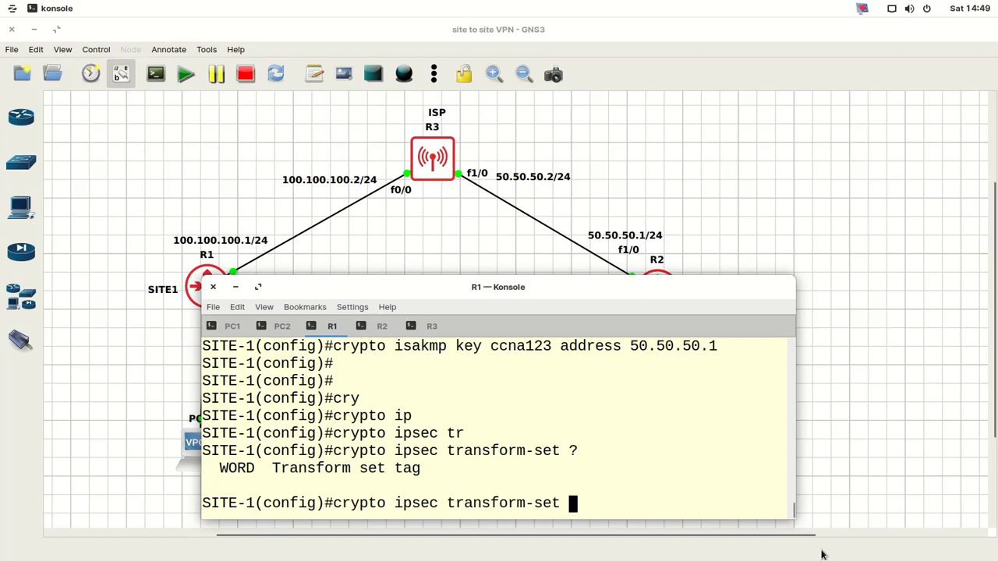
{"action": "triple_click", "coordinate": [407, 467]}
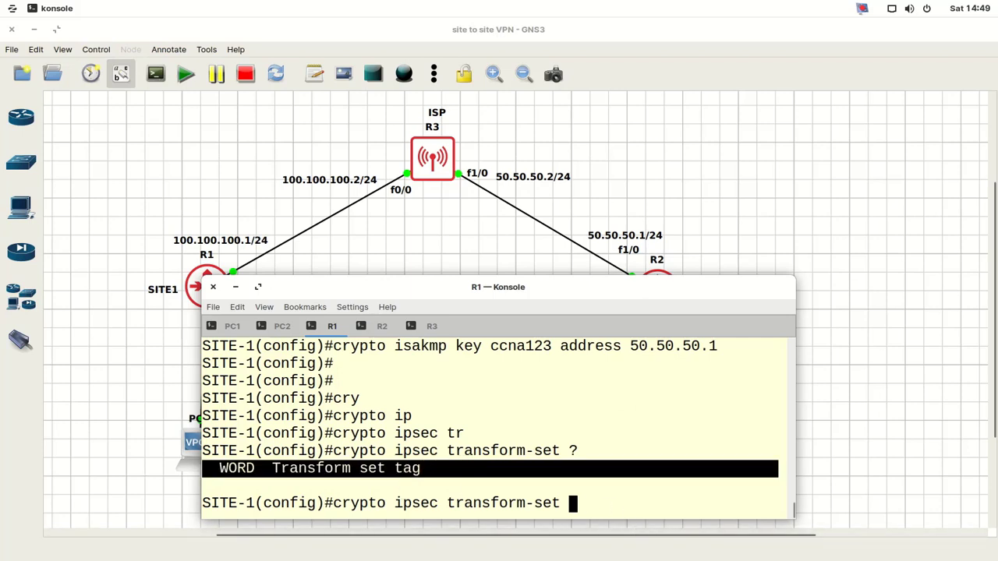
{"action": "type", "text": "myset"}
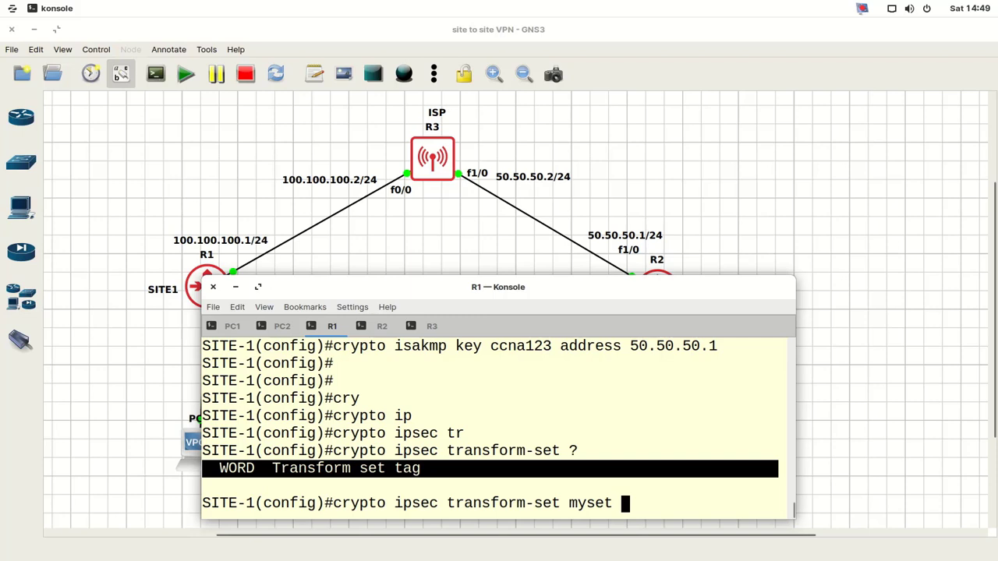
{"action": "type", "text": "esp"}
{"action": "key", "text": "Tab"}
{"action": "type", "text": "-"}
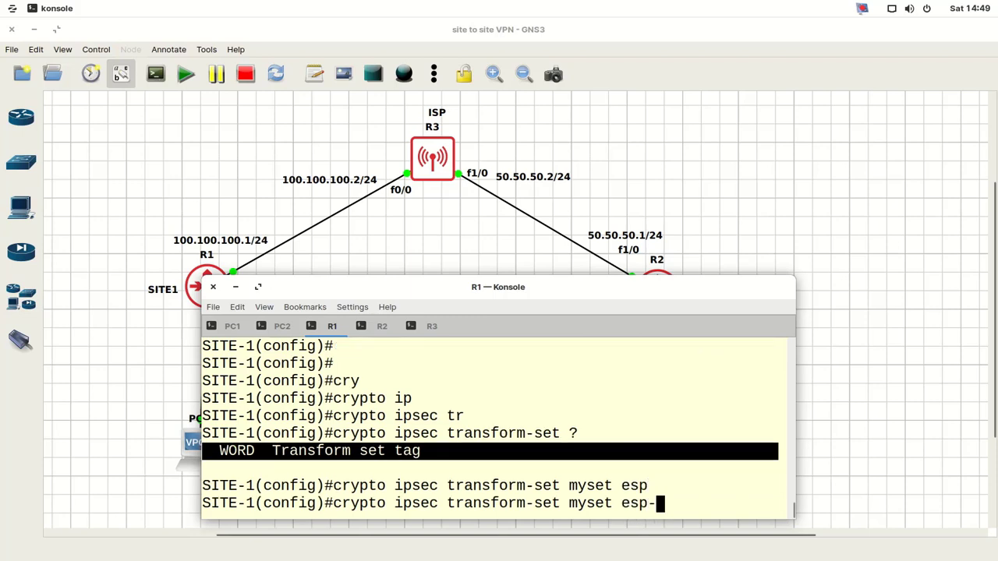
{"action": "type", "text": "3d"}
{"action": "key", "text": "Tab"}
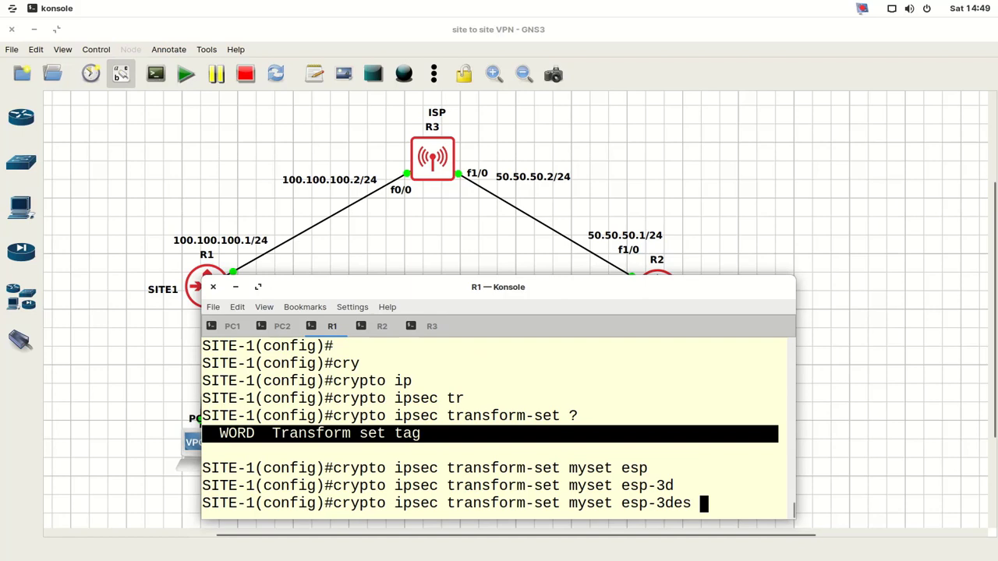
{"action": "type", "text": "esp"}
{"action": "key", "text": "Tab"}
{"action": "type", "text": "-"}
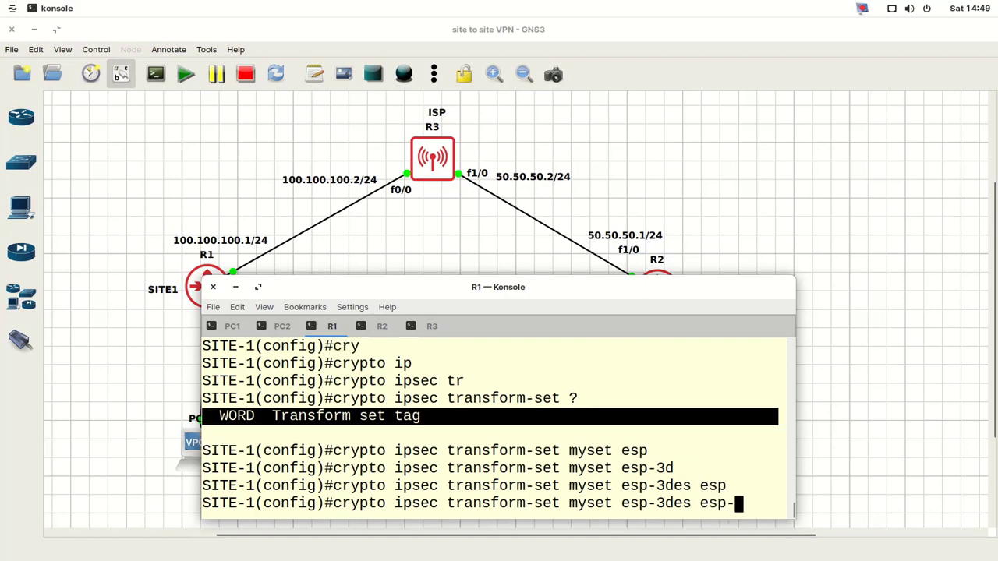
{"action": "type", "text": "m"}
{"action": "key", "text": "Tab"}
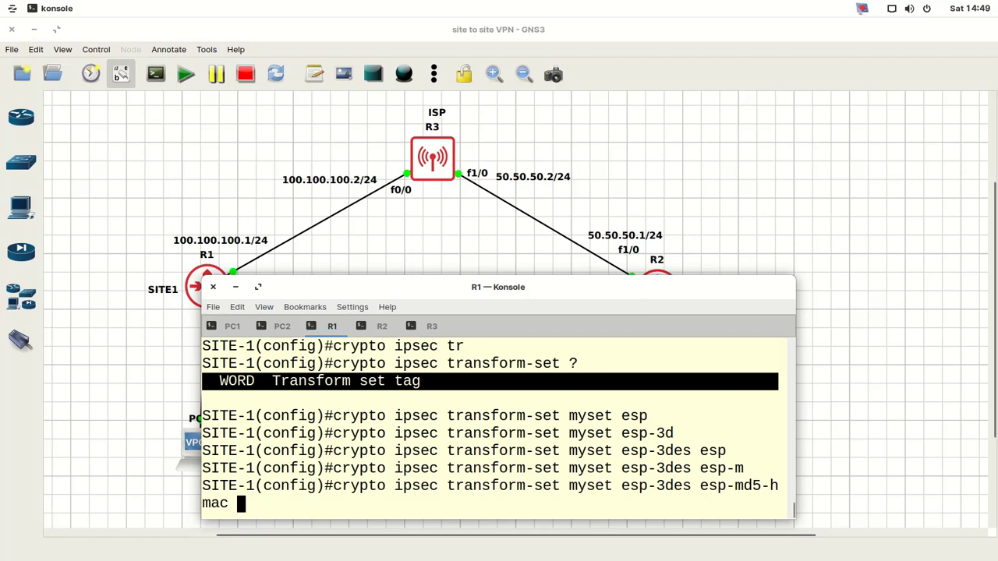
{"action": "key", "text": "Return"}
{"action": "key", "text": "Return"}
{"action": "key", "text": "Return"}
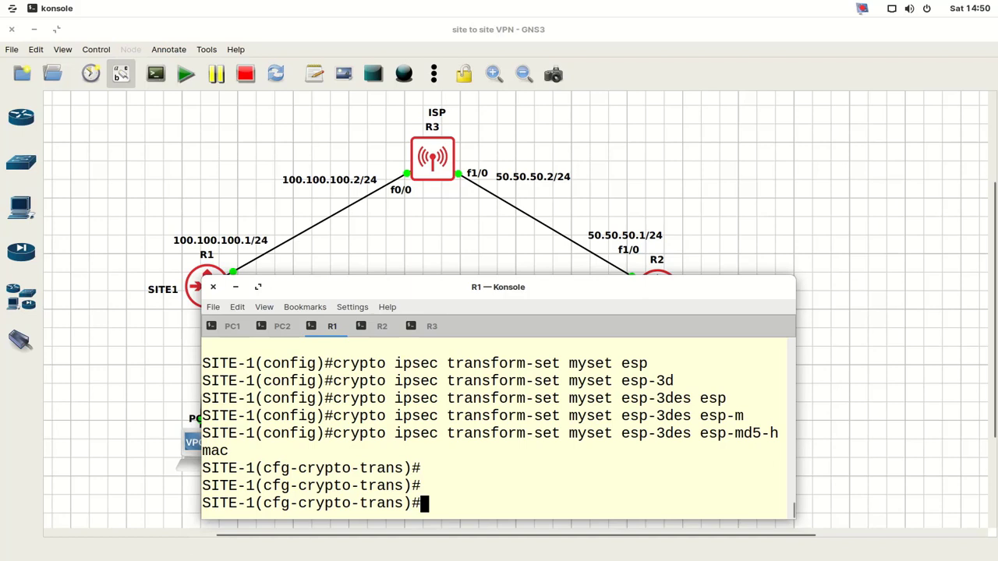
- Discard the mistaken 'acc' entry and exit transform-set configuration mode
{"action": "type", "text": "acc"}
{"action": "key", "text": "Tab"}
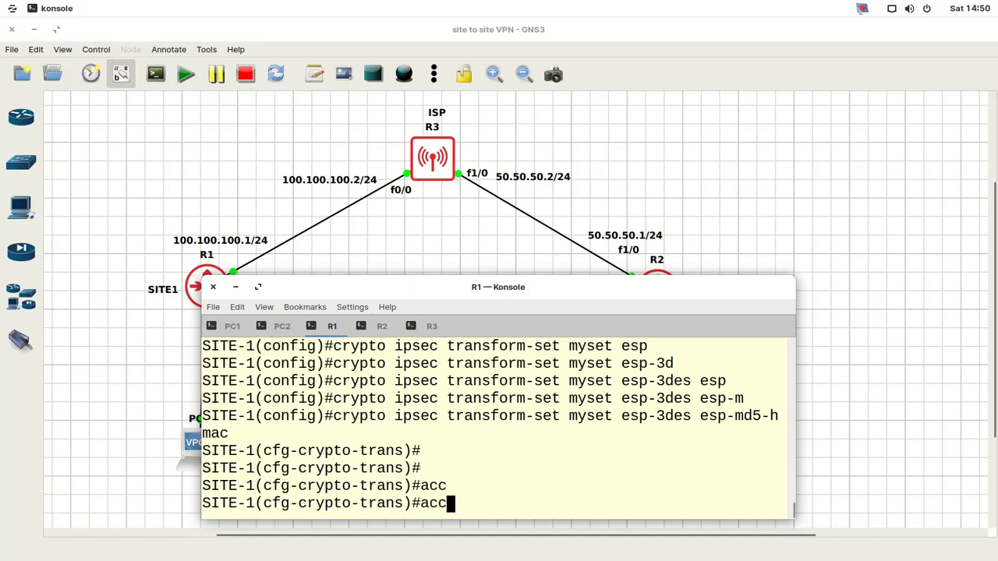
{"action": "key", "text": "BackSpace"}
{"action": "key", "text": "BackSpace"}
{"action": "key", "text": "BackSpace"}
{"action": "type", "text": "exit"}
{"action": "key", "text": "Return"}
{"action": "key", "text": "Return"}
{"action": "key", "text": "Return"}
{"action": "key", "text": "Return"}
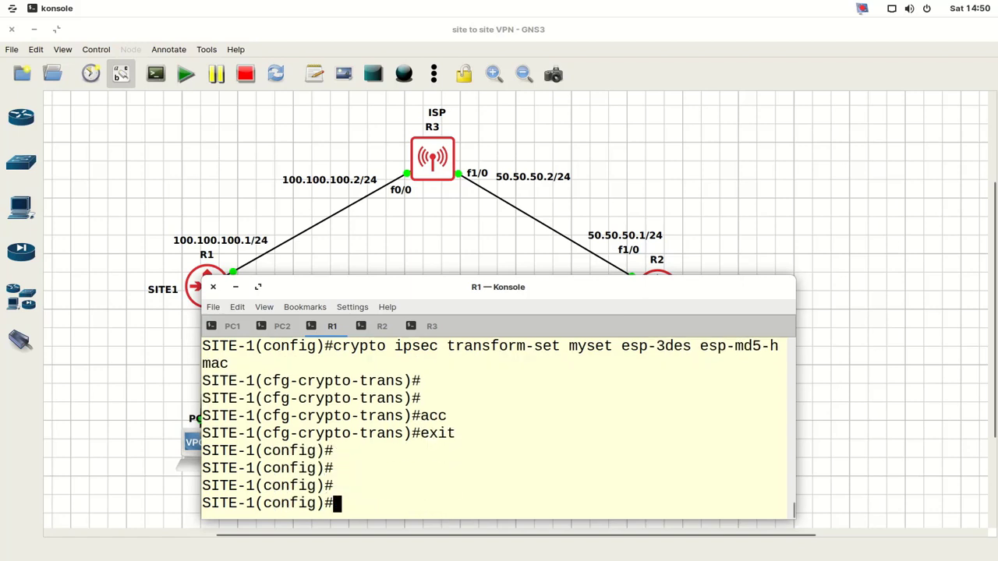
- Start an 'access-list 120 permit ip' entry, correcting the list number from 102 to 120
{"action": "key", "text": "Return"}
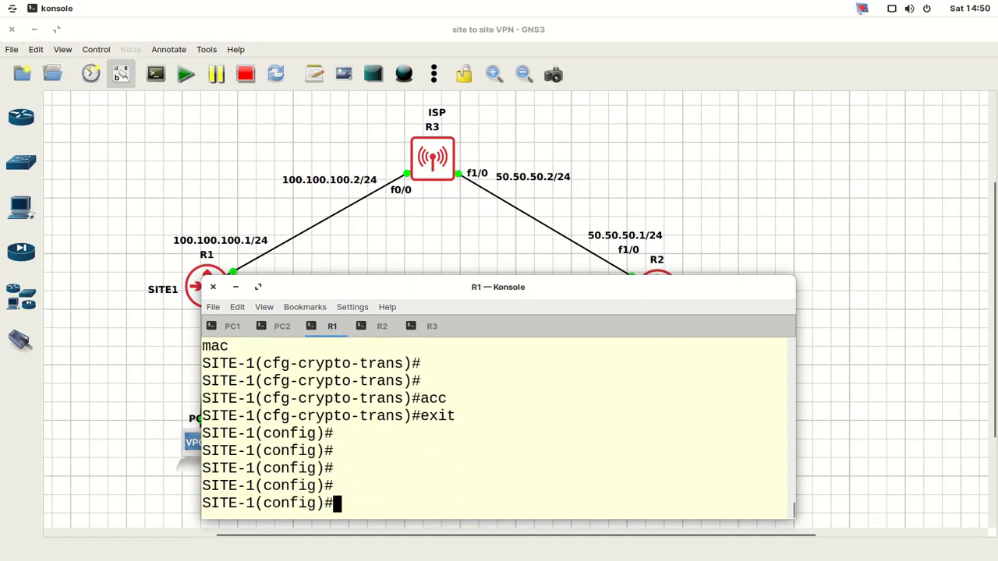
{"action": "type", "text": "acce"}
{"action": "key", "text": "Tab"}
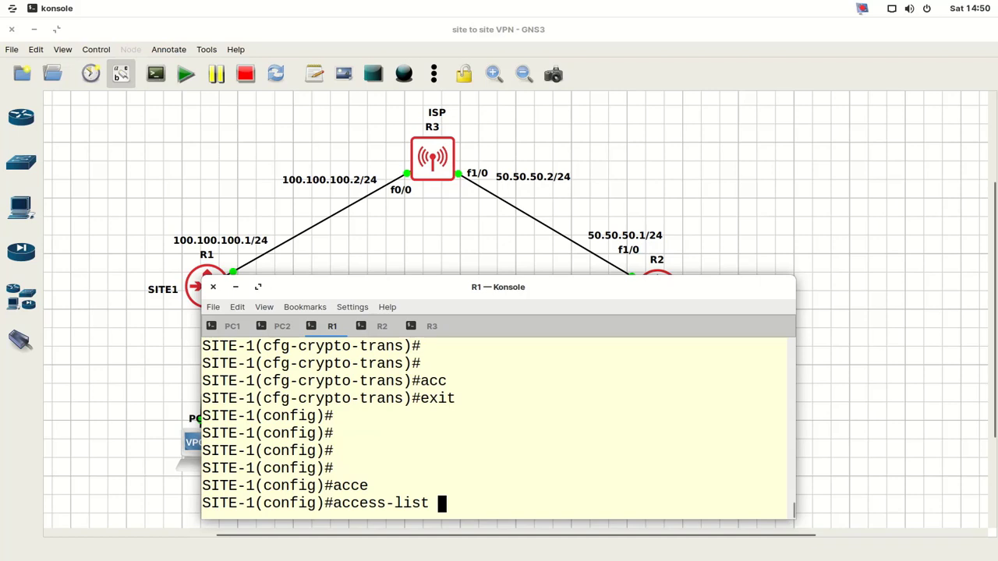
{"action": "type", "text": "120 perm"}
{"action": "key", "text": "Tab"}
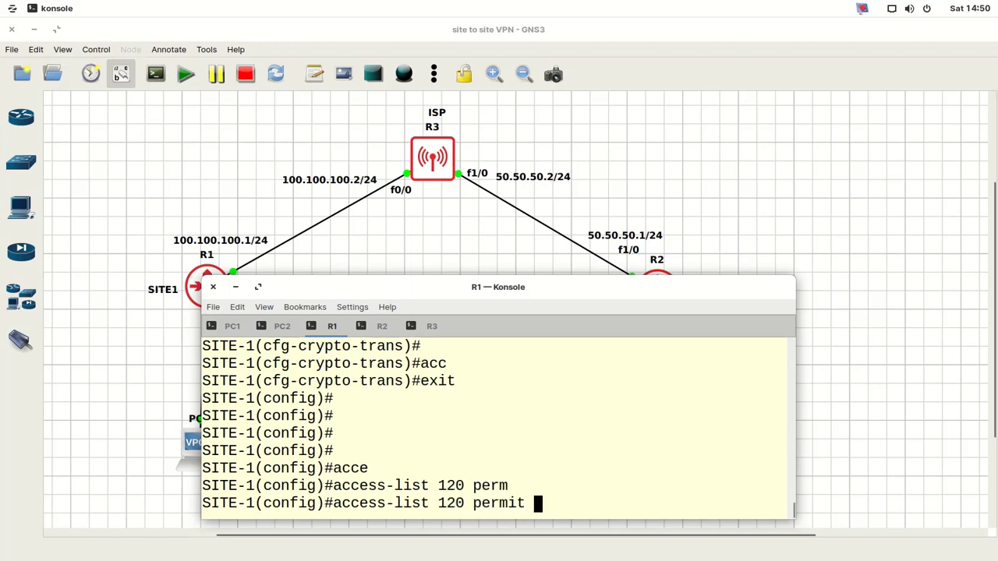
{"action": "type", "text": "ip"}
- Finish access-list 120 permitting IP from 192.168.1.0 0.0.0.255 to 172.16.1.0 0.0.0.255
{"action": "left_click_drag", "start_coordinate": [480, 290], "coordinate": [673, 235]}
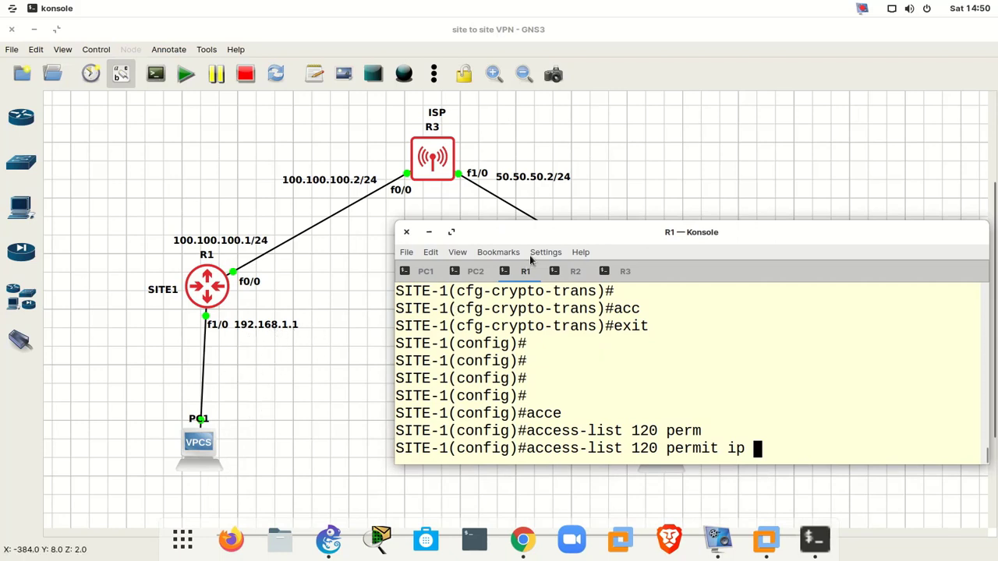
{"action": "left_click_drag", "start_coordinate": [622, 238], "coordinate": [438, 229]}
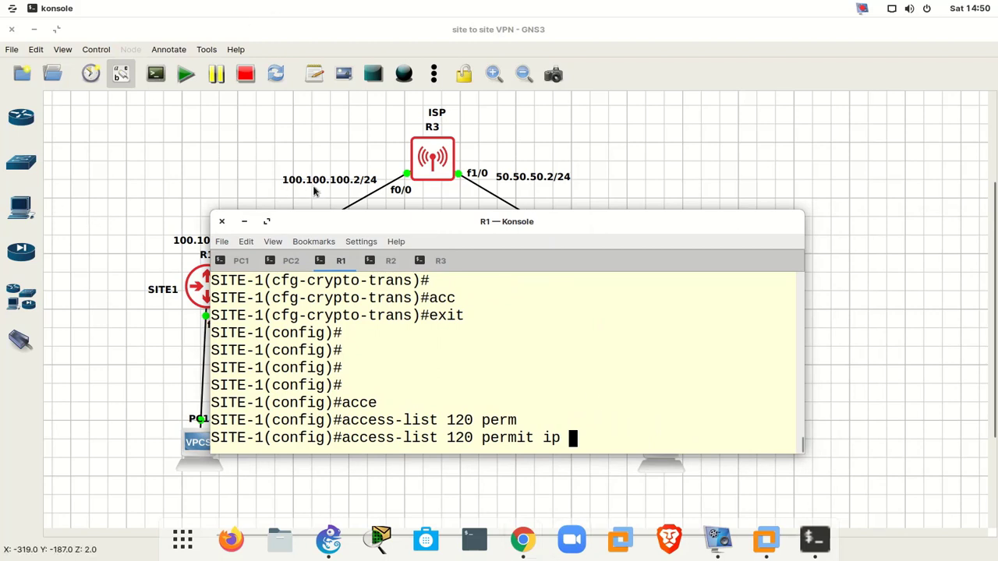
{"action": "left_click_drag", "start_coordinate": [355, 227], "coordinate": [327, 239]}
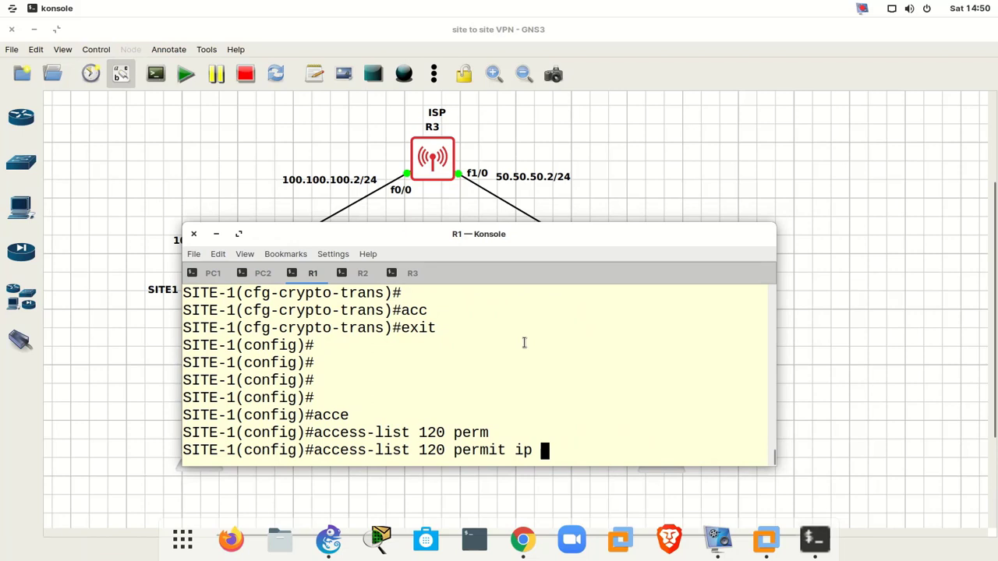
{"action": "type", "text": "192.16"}
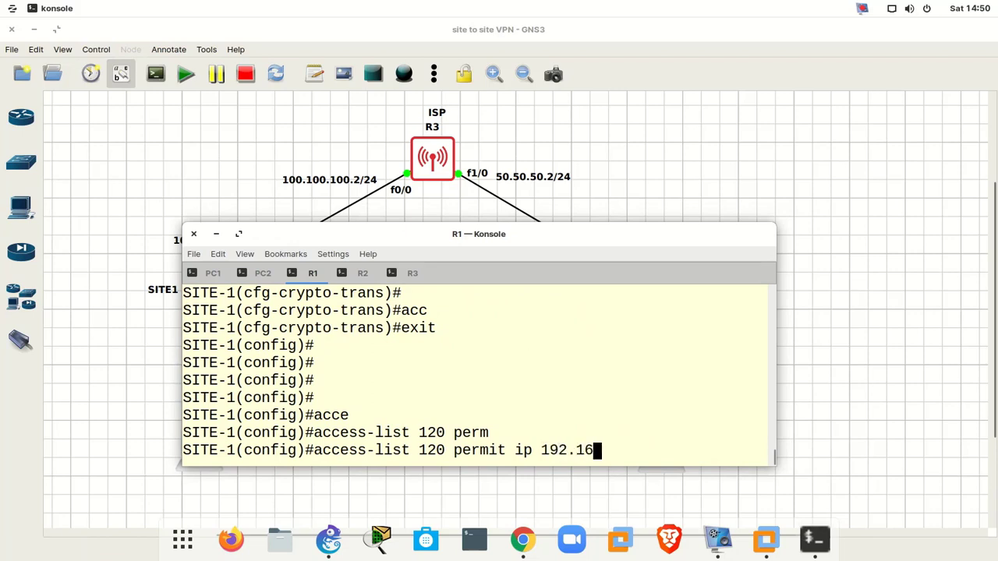
{"action": "type", "text": "8.1.0 0.0.0.255"}
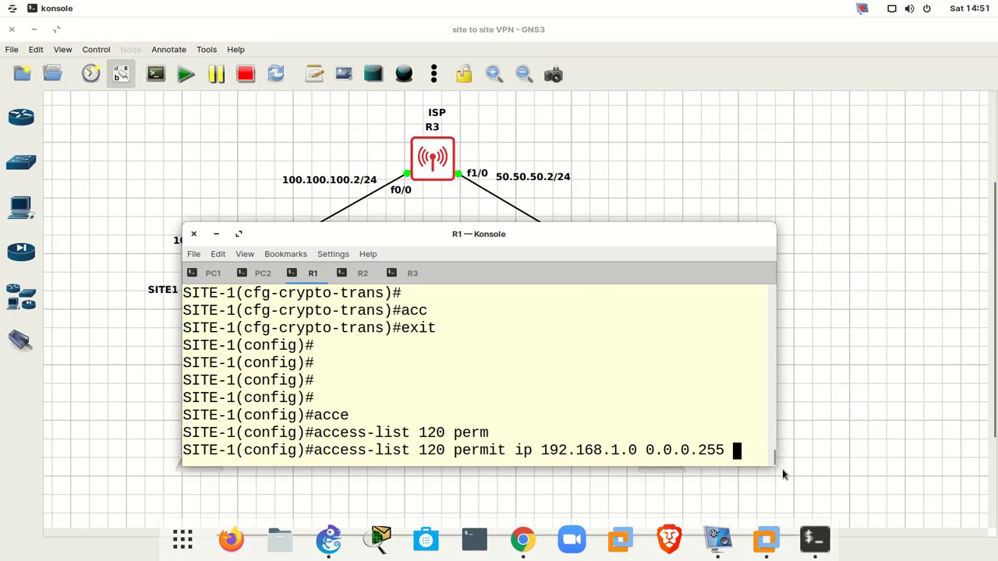
{"action": "left_click_drag", "start_coordinate": [773, 464], "coordinate": [989, 471]}
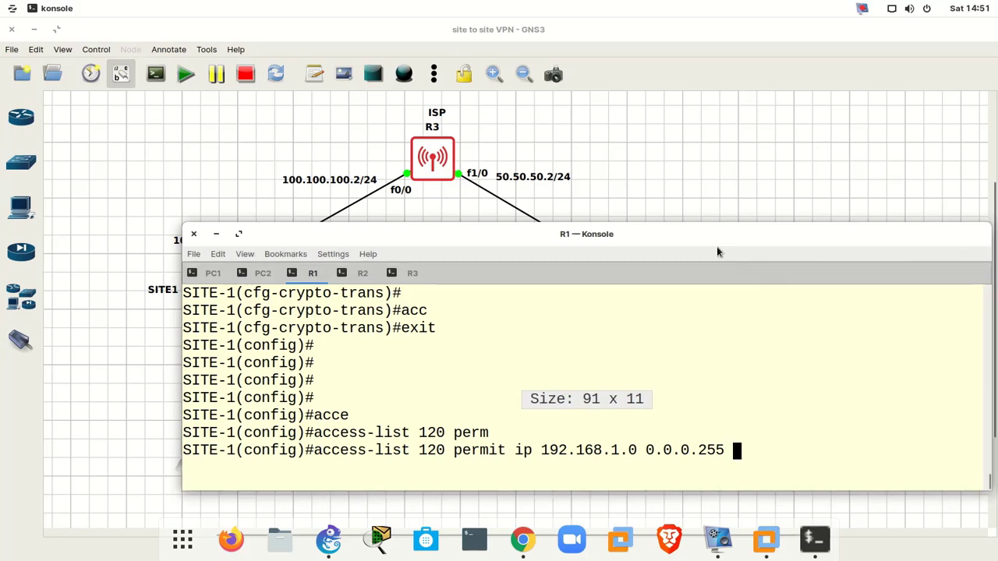
{"action": "left_click_drag", "start_coordinate": [693, 234], "coordinate": [623, 29]}
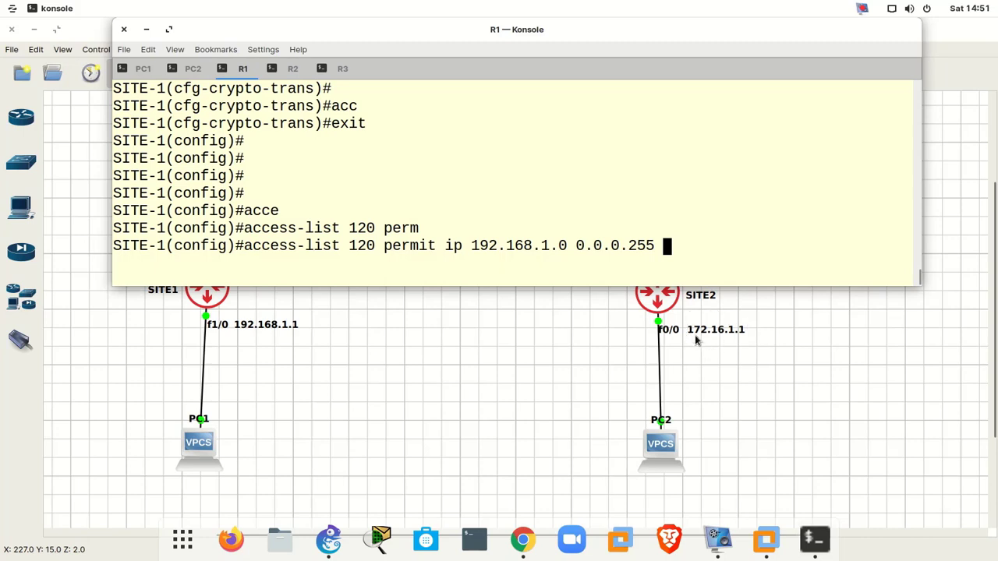
{"action": "type", "text": "172"}
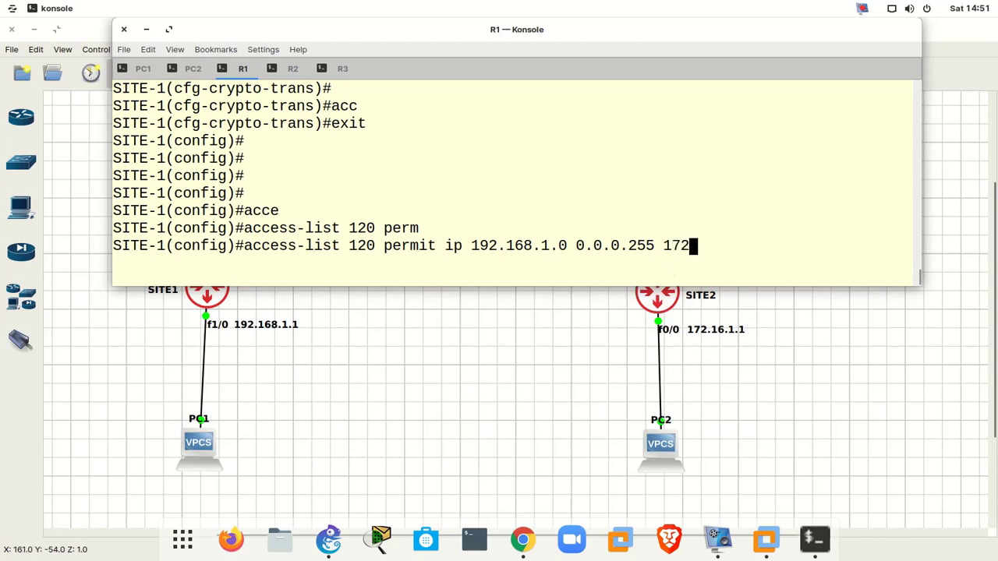
{"action": "type", "text": ".16.1.0 "}
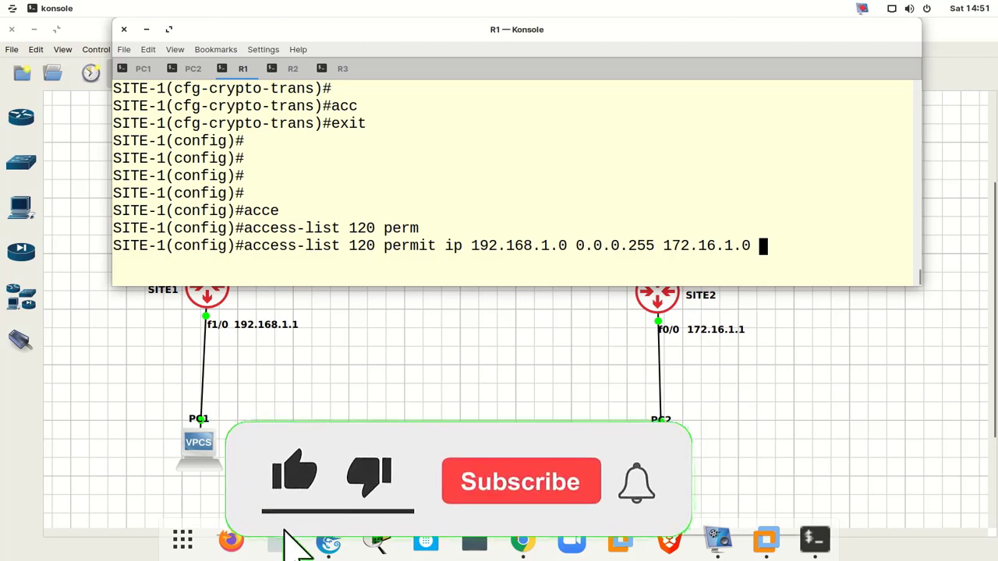
{"action": "type", "text": "0.0.0.25"}
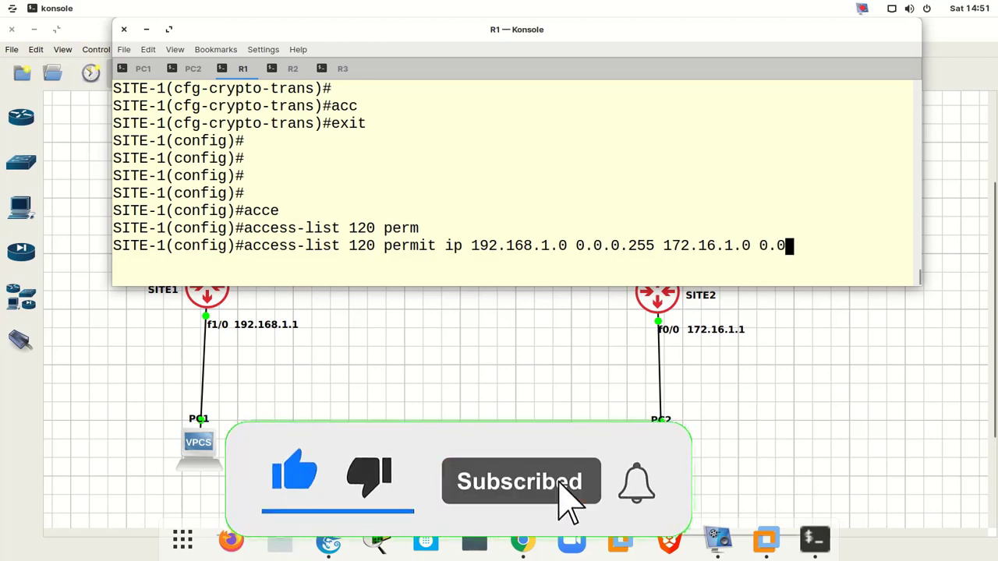
{"action": "type", "text": "5"}
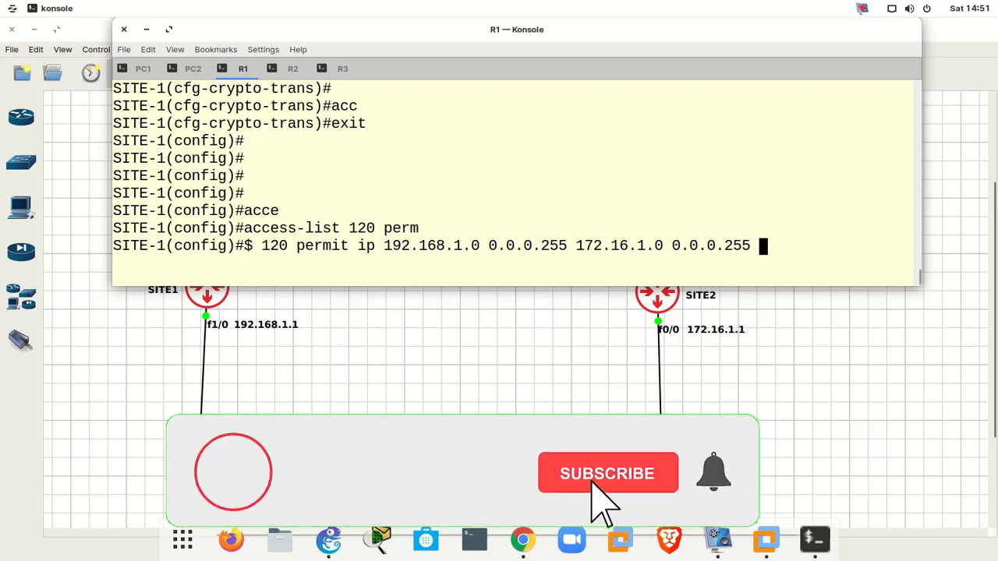
{"action": "key", "text": "Return"}
{"action": "key", "text": "Return"}
{"action": "key", "text": "Return"}
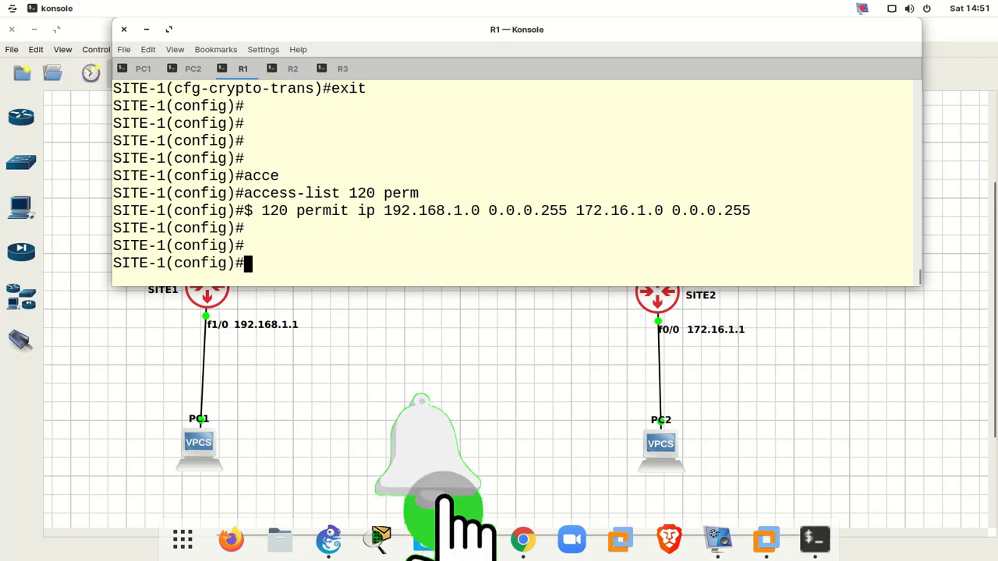
- Create crypto map mymap with sequence 50 of type ipsec-isakmp
{"action": "type", "text": "cry"}
{"action": "key", "text": "Tab"}
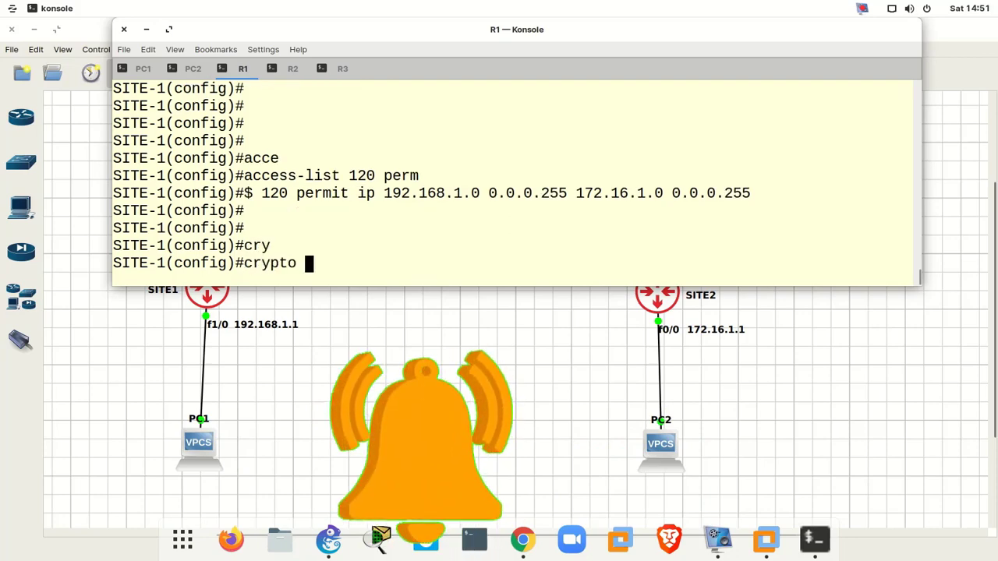
{"action": "type", "text": "m"}
{"action": "key", "text": "Tab"}
{"action": "type", "text": "ap "}
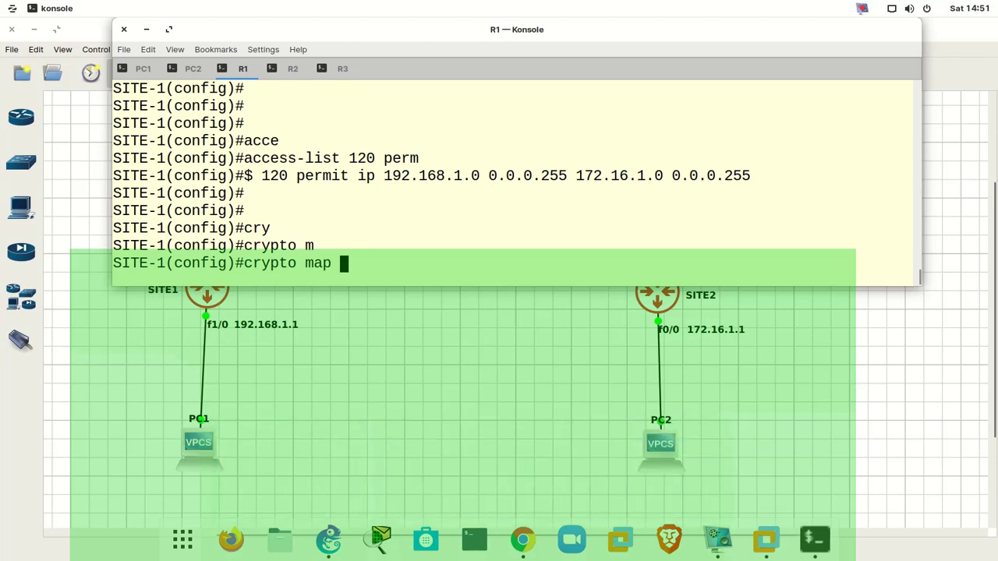
{"action": "type", "text": "mymap"}
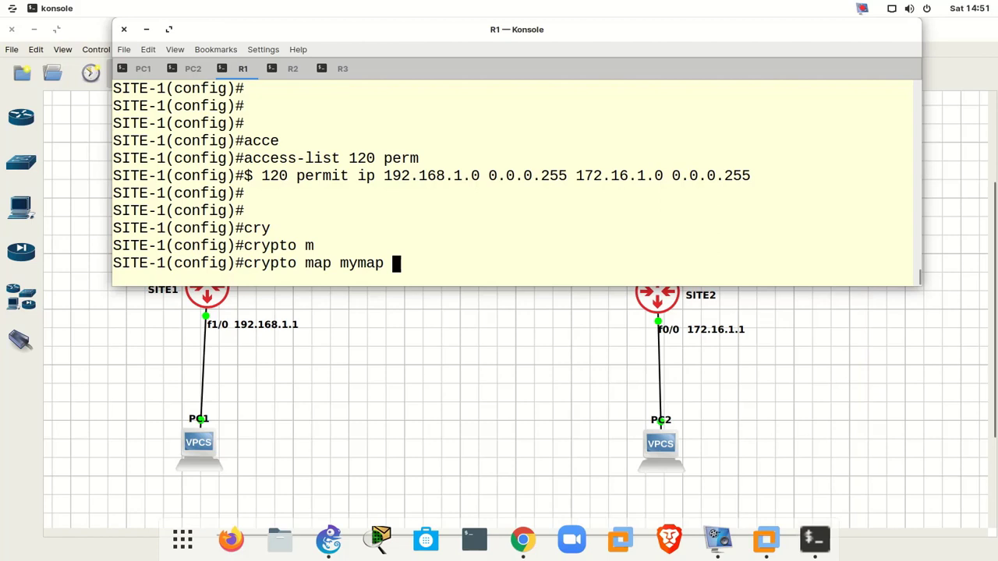
{"action": "type", "text": "50 ips"}
{"action": "key", "text": "Tab"}
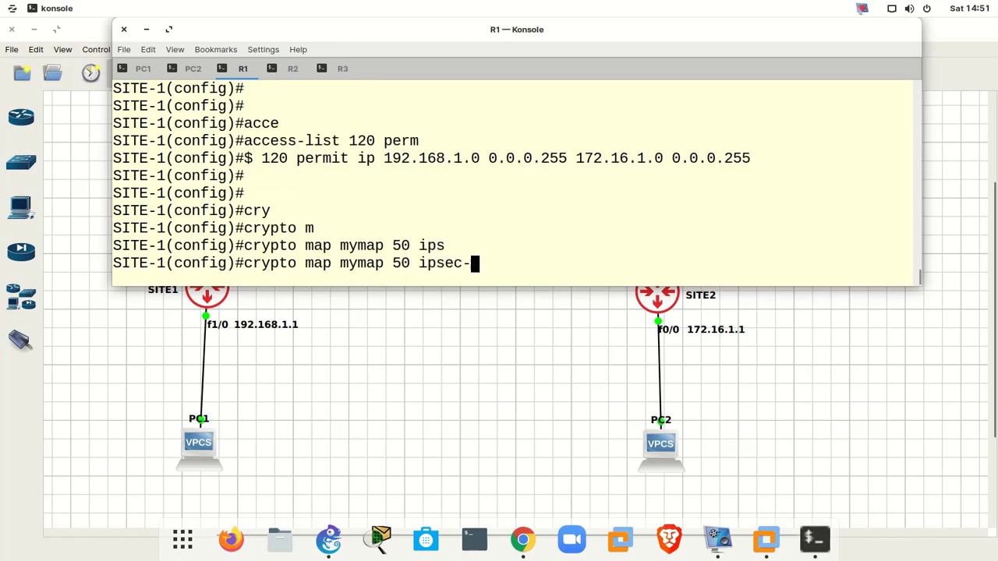
{"action": "type", "text": "i"}
{"action": "key", "text": "Tab"}
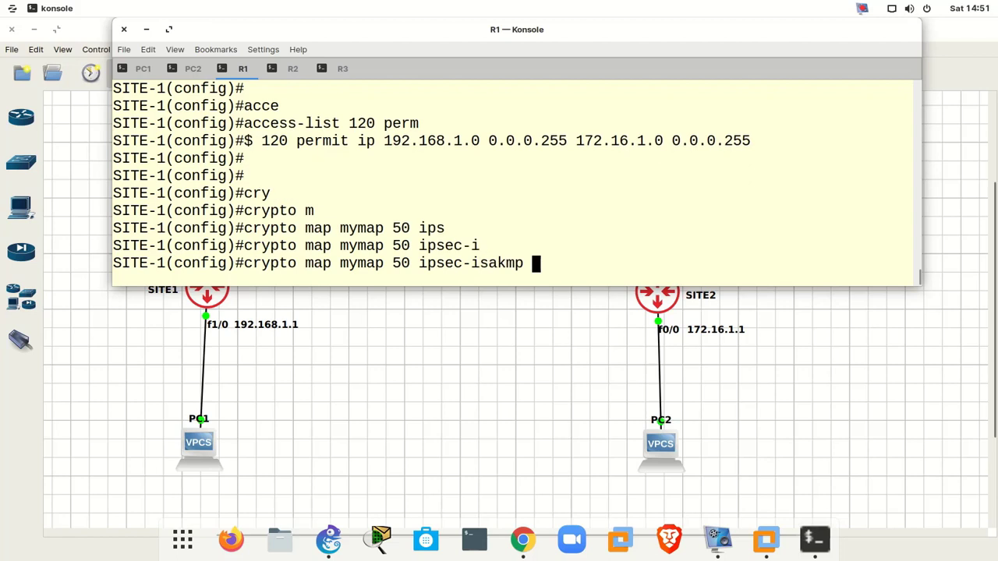
{"action": "key", "text": "Return"}
{"action": "key", "text": "Return"}
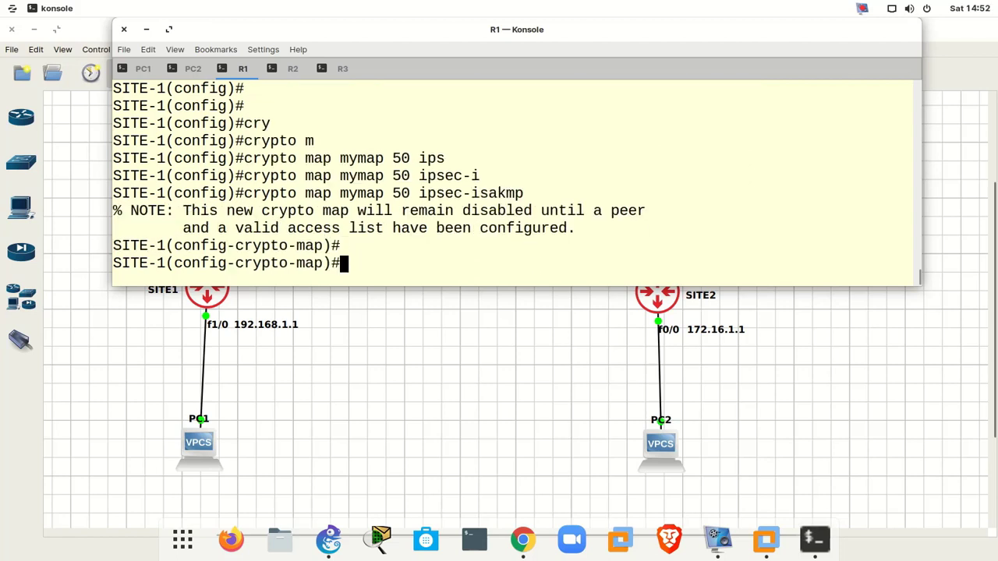
{"action": "type", "text": "set pee"}
{"action": "key", "text": "Tab"}
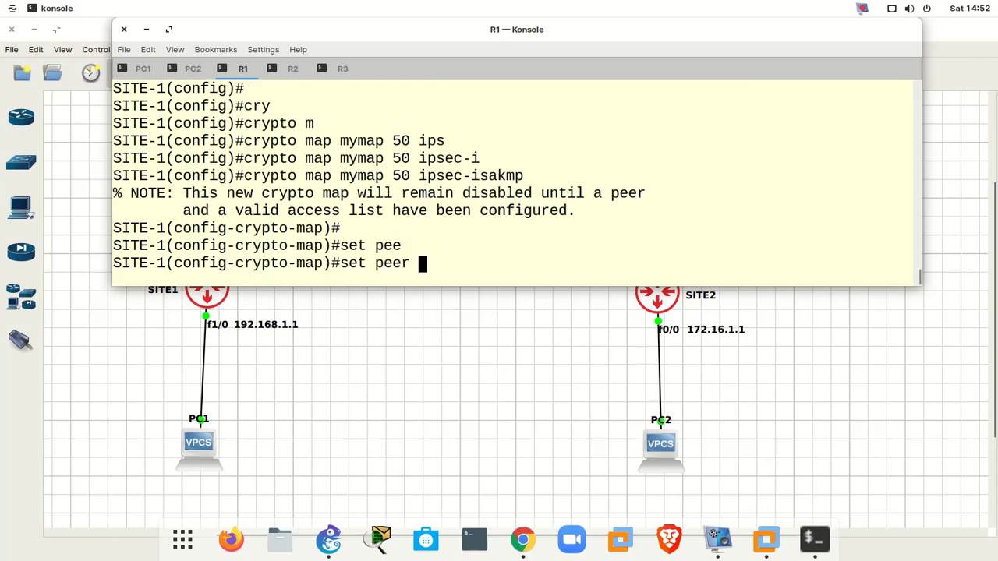
- Set the crypto map peer to 50.50.50.1 and its transform set to myset
{"action": "left_click_drag", "start_coordinate": [619, 26], "coordinate": [675, 278]}
{"action": "type", "text": "5"}
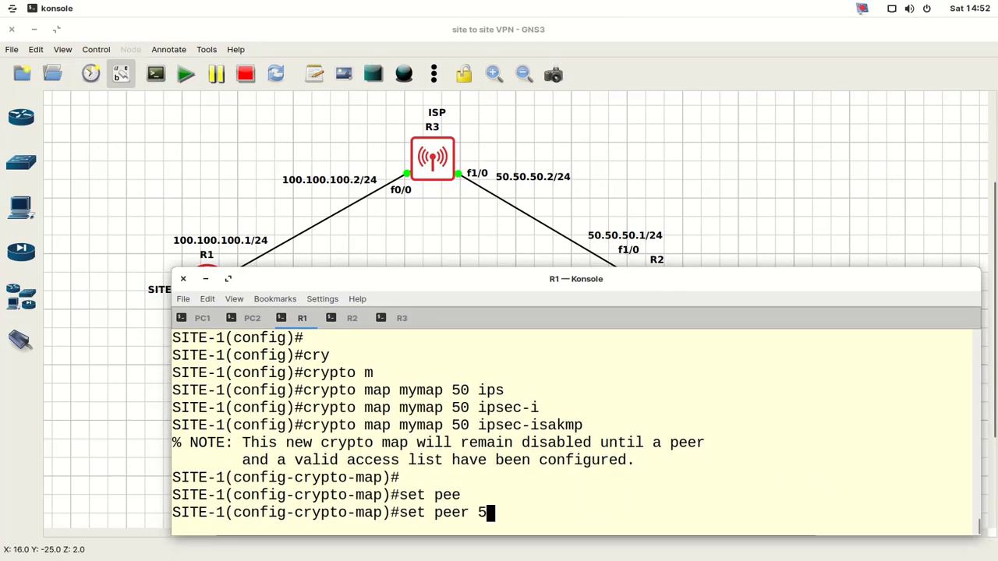
{"action": "type", "text": "0.50.50."}
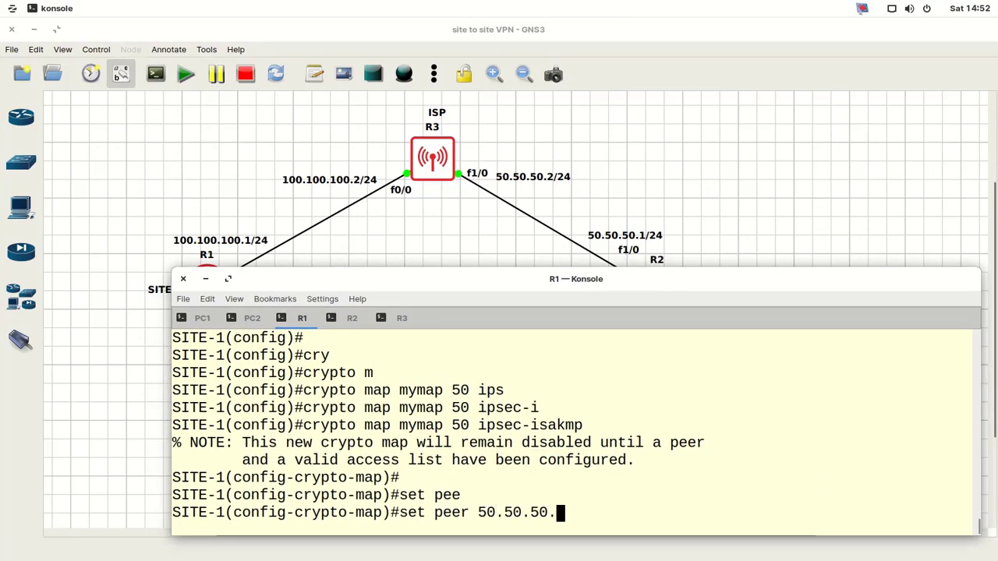
{"action": "type", "text": "1"}
{"action": "key", "text": "Return"}
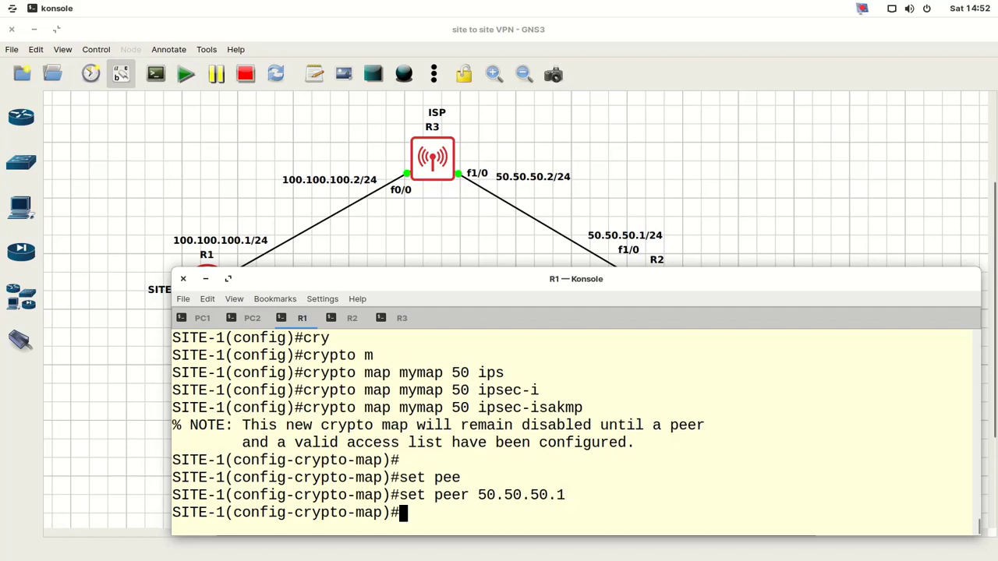
{"action": "type", "text": "set tr"}
{"action": "key", "text": "Tab"}
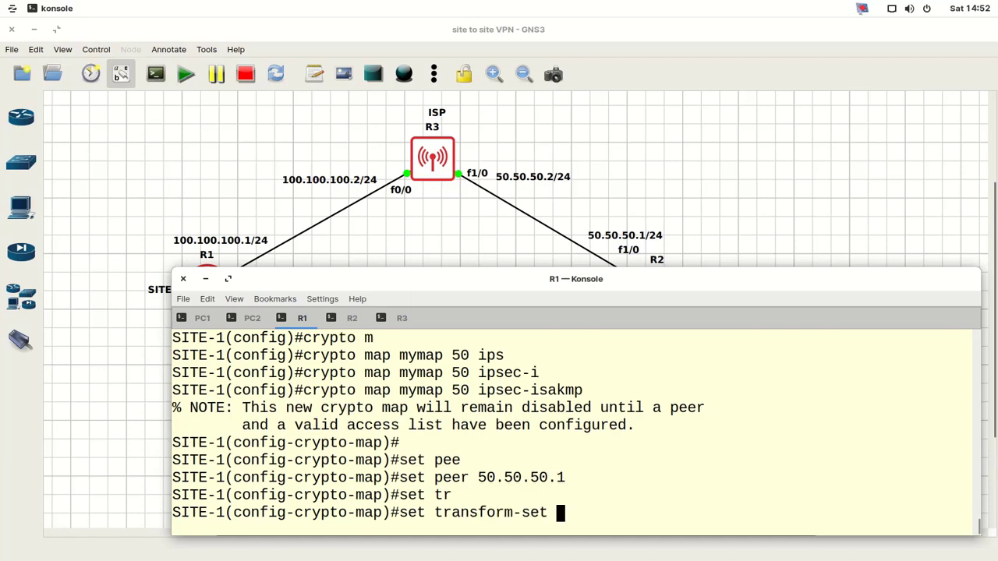
{"action": "type", "text": "myset"}
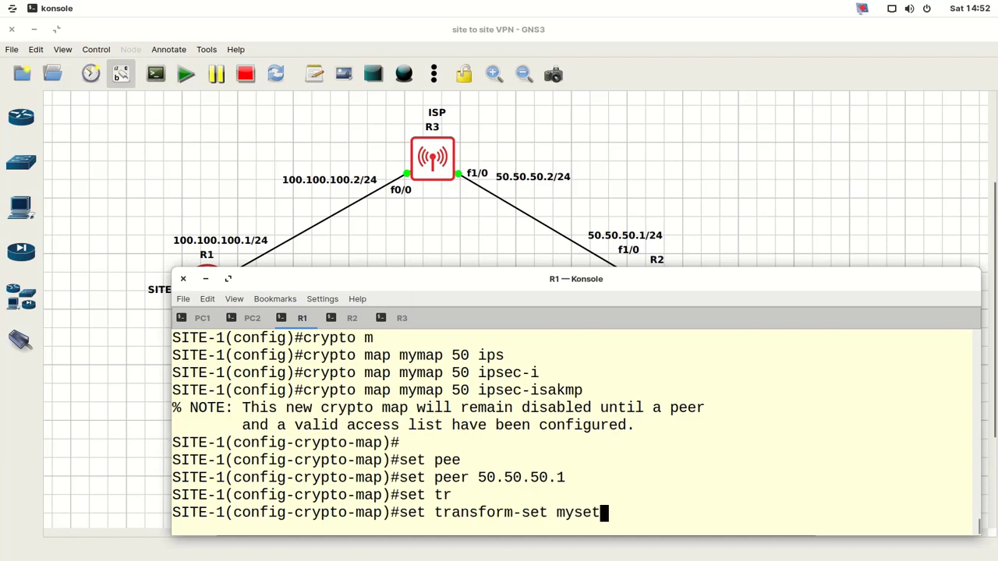
{"action": "key", "text": "Return"}
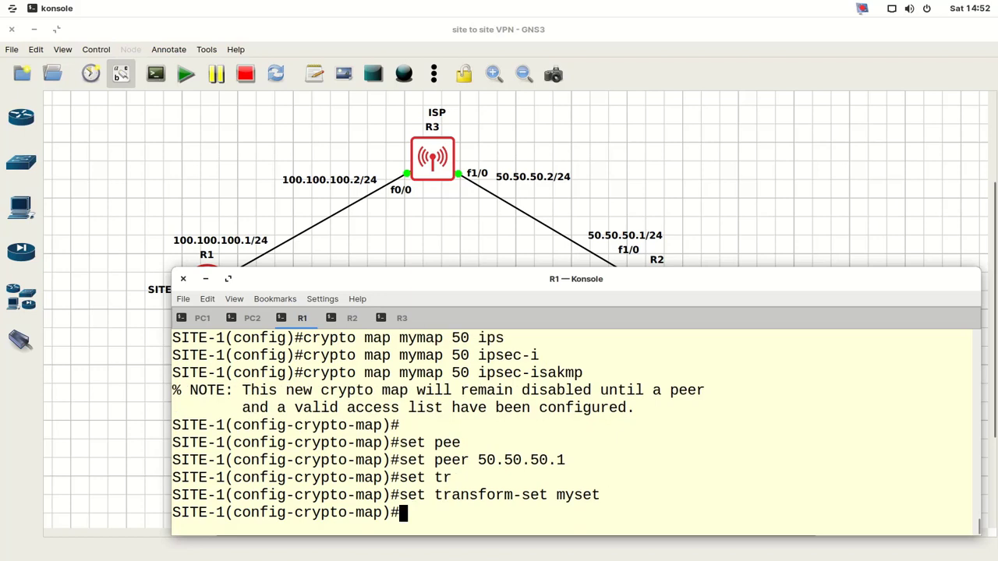
- Match the crypto map to access list 120 and exit to global configuration
{"action": "key", "text": "Return"}
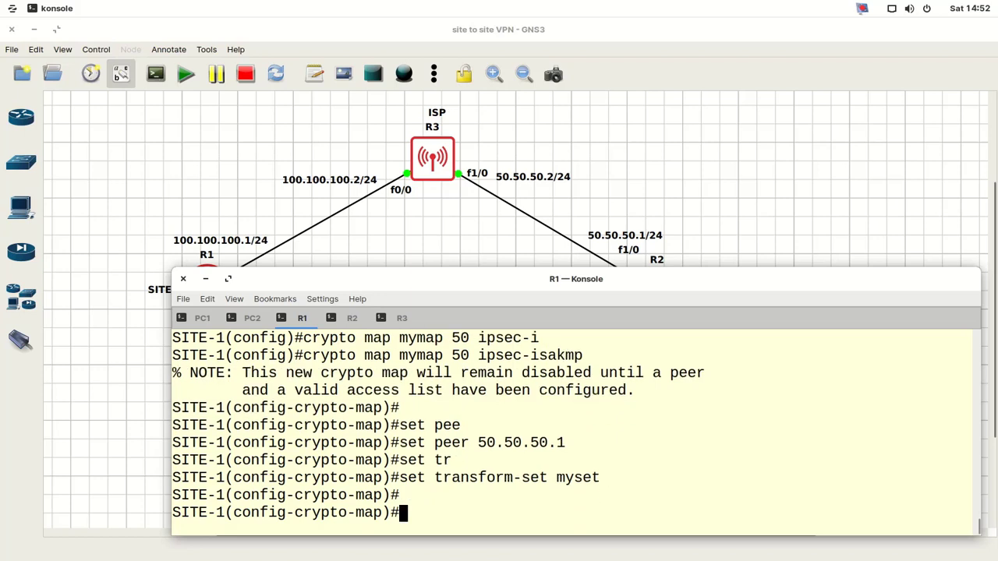
{"action": "type", "text": "mat"}
{"action": "key", "text": "Tab"}
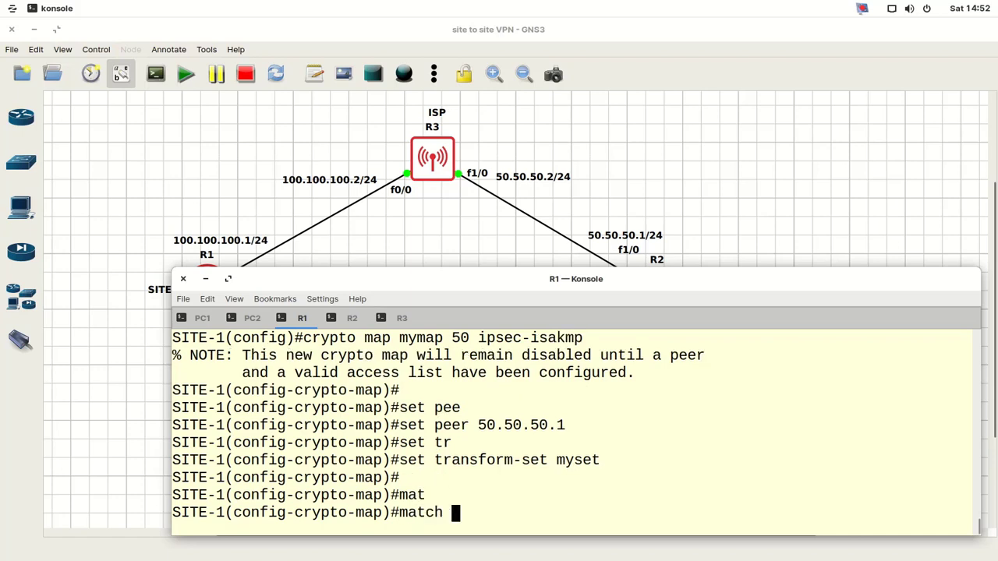
{"action": "type", "text": "add"}
{"action": "key", "text": "Tab"}
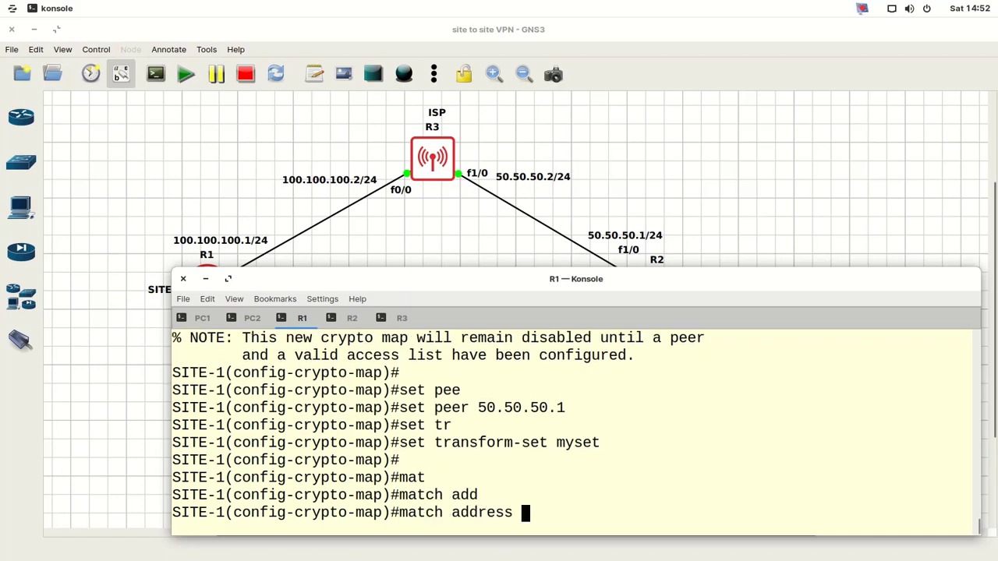
{"action": "type", "text": "120"}
{"action": "key", "text": "Return"}
{"action": "key", "text": "Return"}
{"action": "type", "text": "e"}
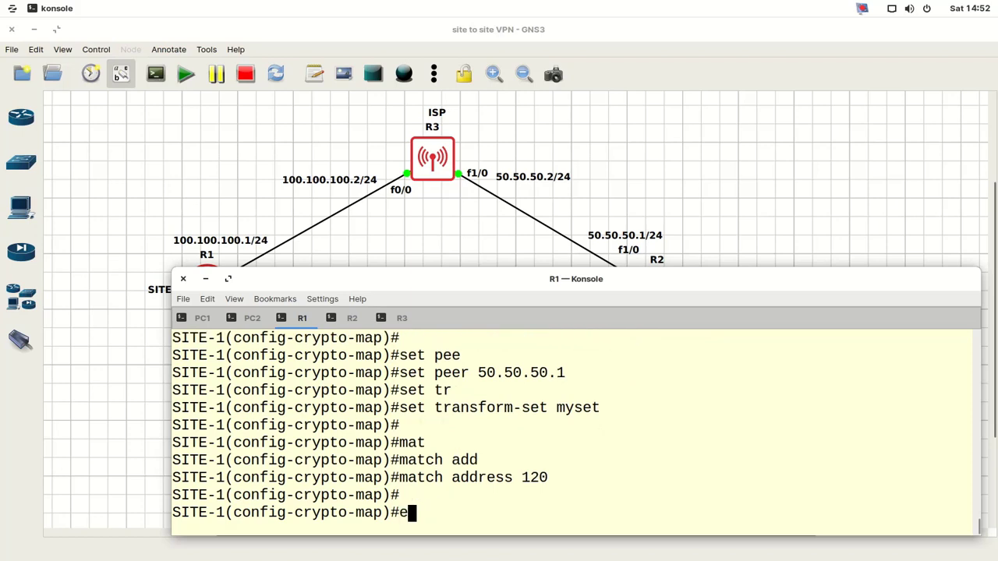
{"action": "type", "text": "xit"}
{"action": "key", "text": "Return"}
{"action": "key", "text": "Return"}
{"action": "key", "text": "Return"}
{"action": "key", "text": "Return"}
{"action": "key", "text": "Return"}
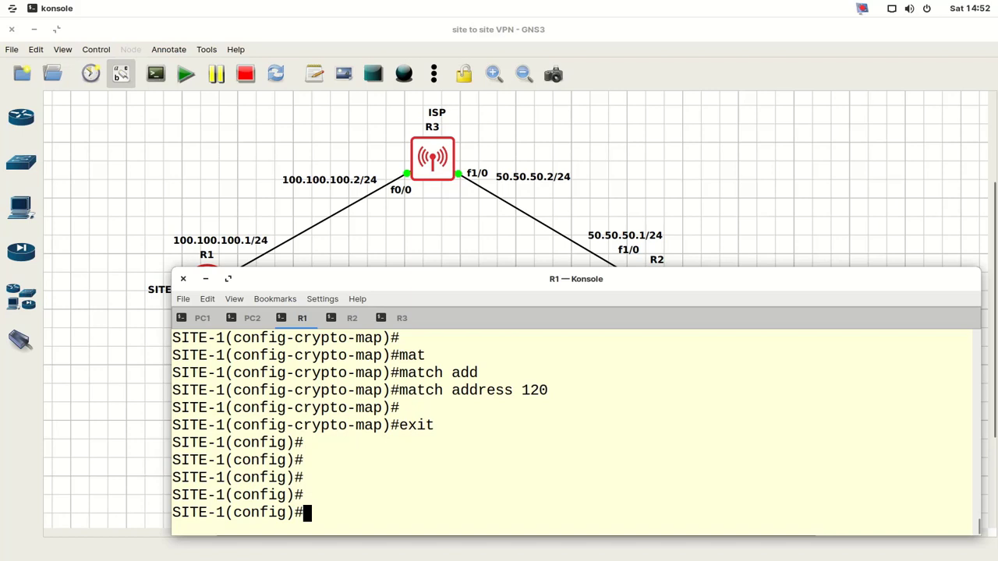
{"action": "left_click_drag", "start_coordinate": [439, 282], "coordinate": [673, 267]}
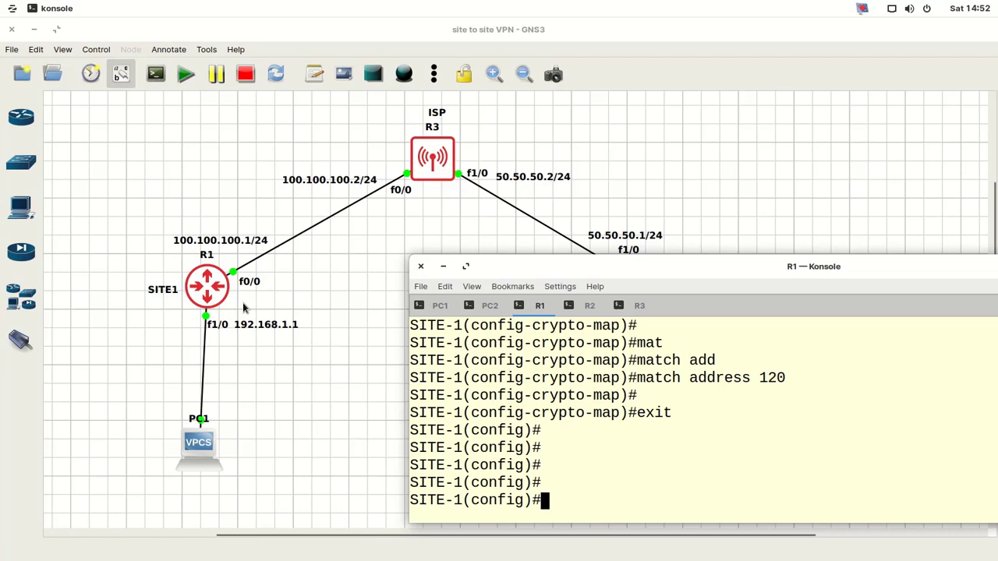
- Apply crypto map mymap to SITE-1's interface f0/0 and confirm that ISAKMP is ON
{"action": "type", "text": "int f0/0"}
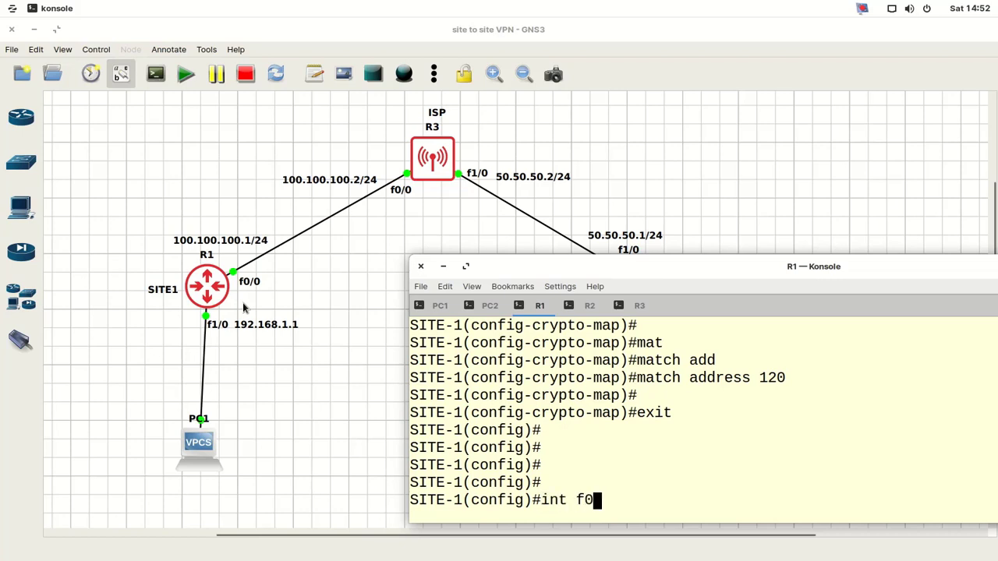
{"action": "key", "text": "Return"}
{"action": "key", "text": "Return"}
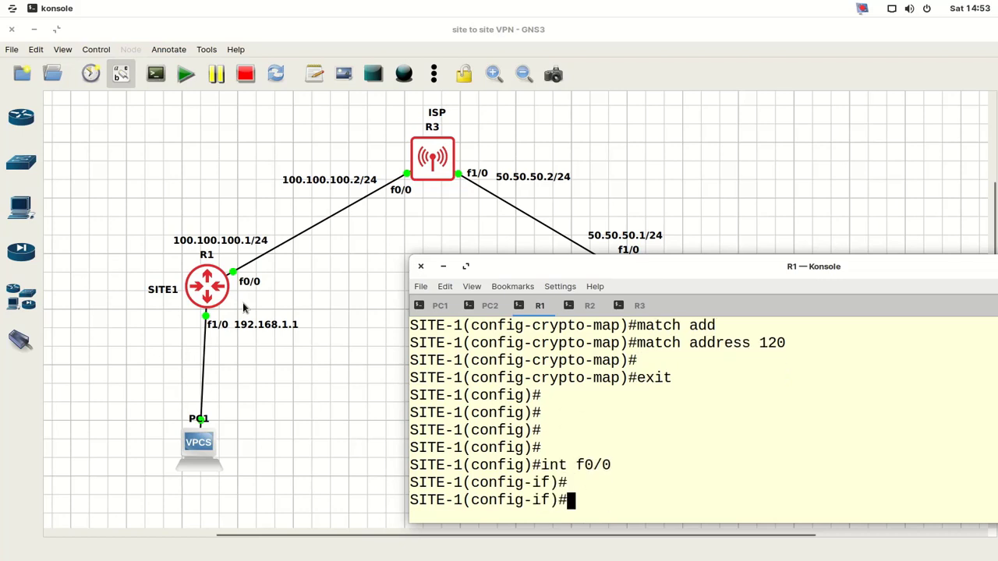
{"action": "type", "text": "cryp"}
{"action": "key", "text": "Tab"}
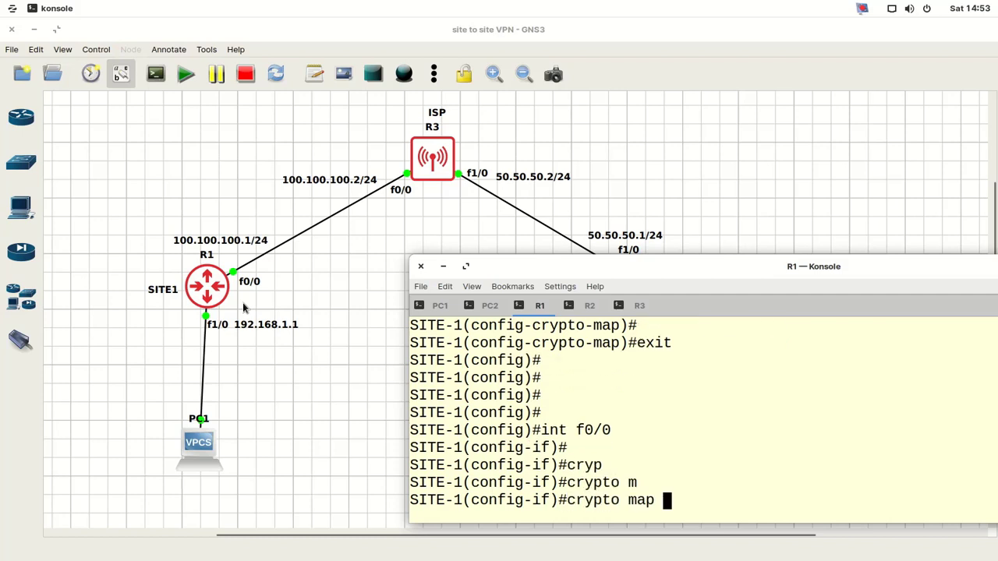
{"action": "type", "text": "mymap"}
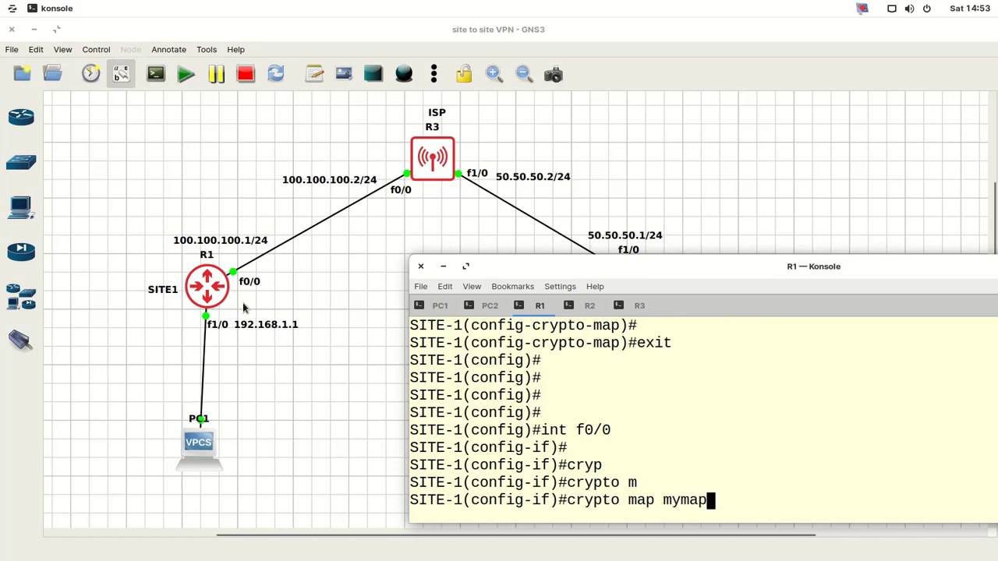
{"action": "key", "text": "Return"}
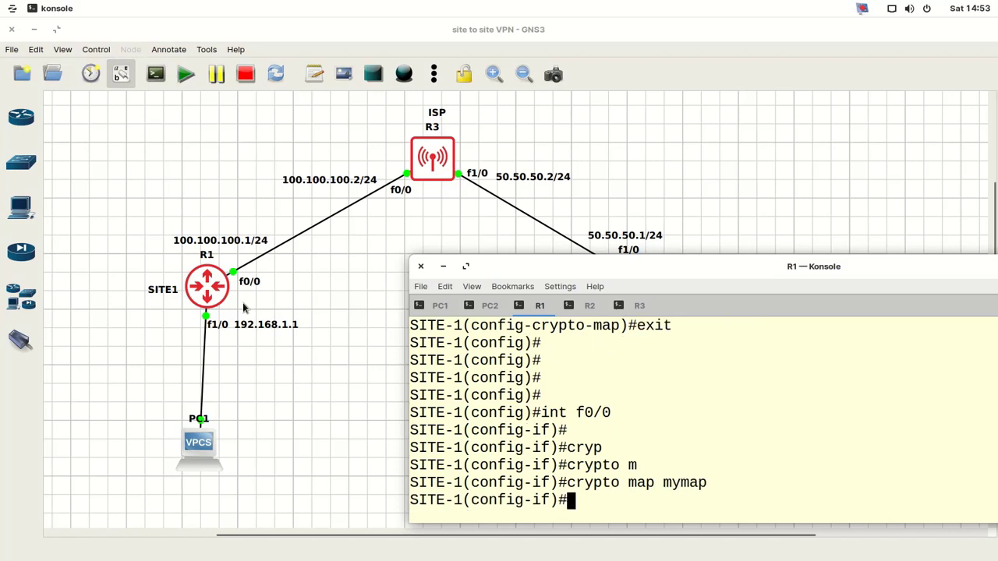
{"action": "key", "text": "Return"}
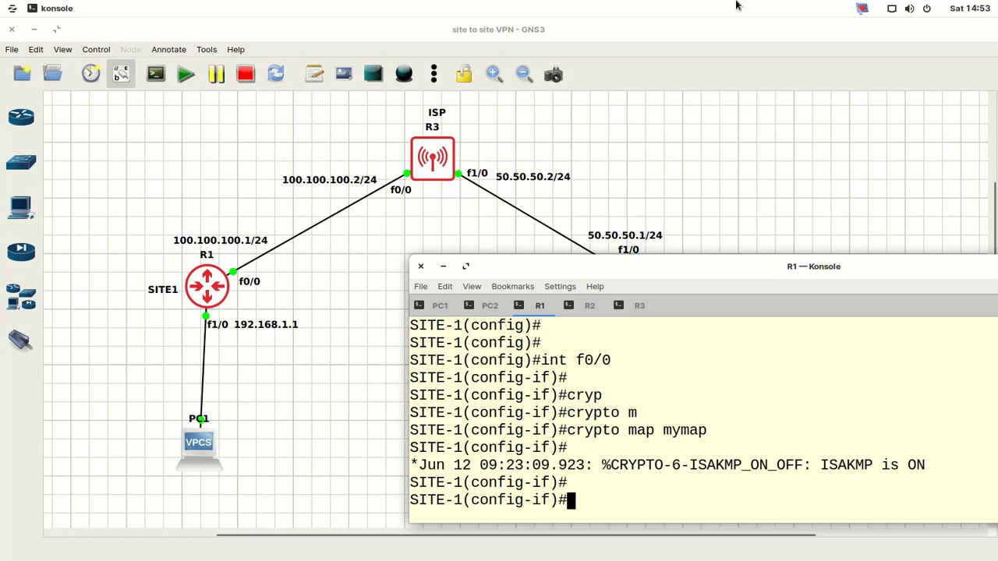
{"action": "triple_click", "coordinate": [888, 464]}
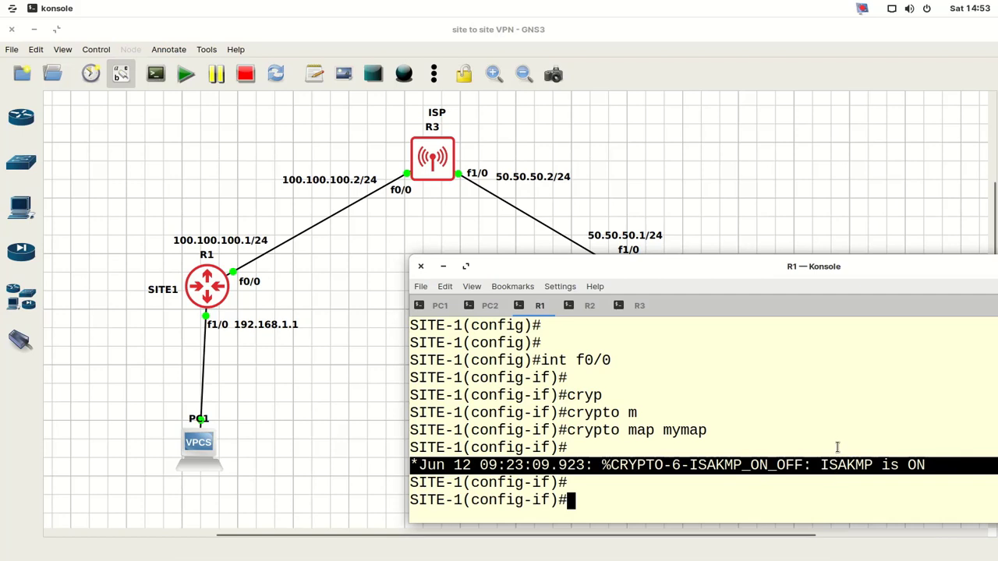
- Leave configuration mode and save SITE-1's running configuration with wr
{"action": "type", "text": "ne"}
{"action": "key", "text": "BackSpace"}
{"action": "key", "text": "BackSpace"}
{"action": "type", "text": "ed"}
{"action": "type", "text": "n"}
{"action": "key", "text": "Return"}
{"action": "key", "text": "Return"}
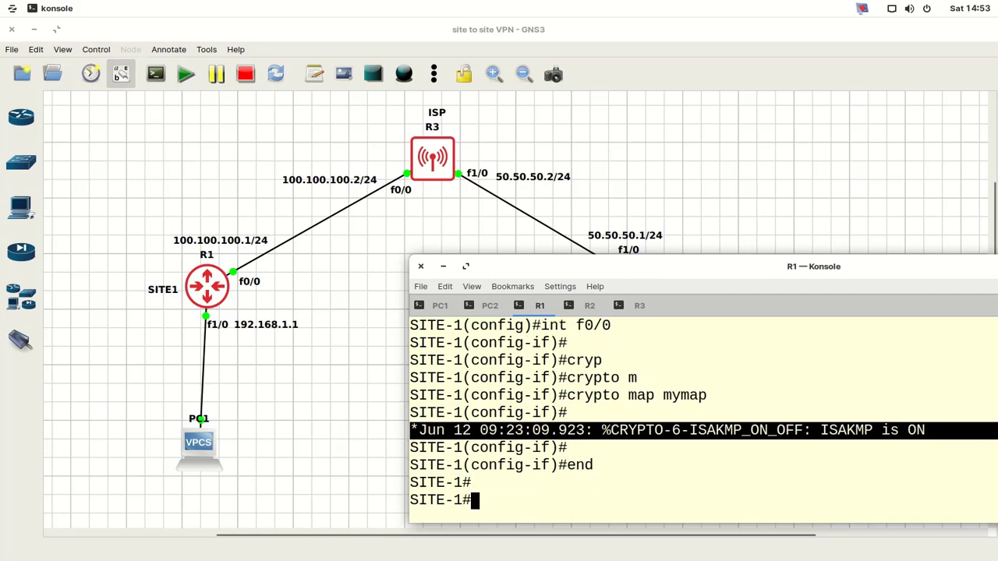
{"action": "type", "text": "wr"}
{"action": "key", "text": "Return"}
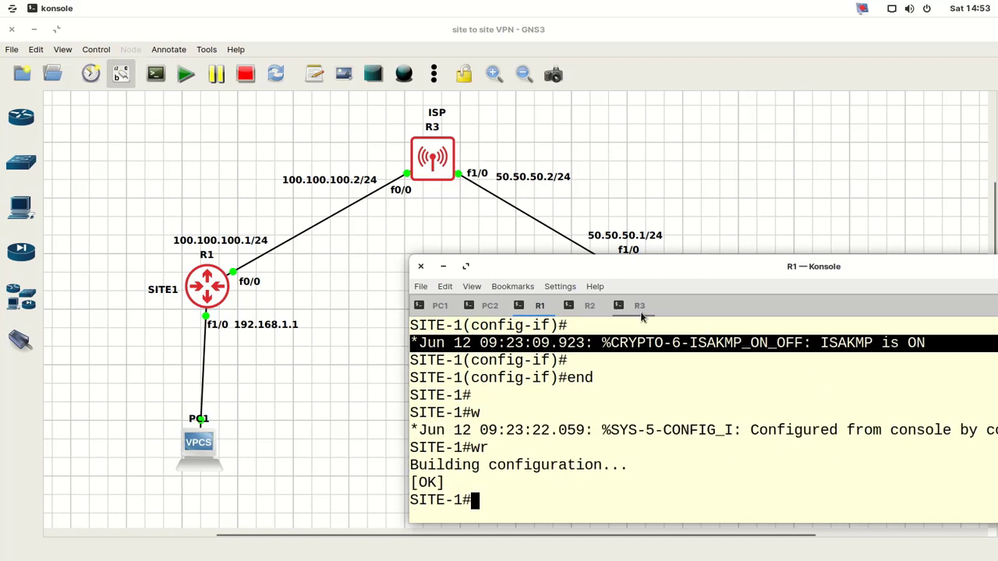
- Switch to the SITE-2 (R2) console and enter global configuration mode with conf
{"action": "left_click", "coordinate": [591, 308]}
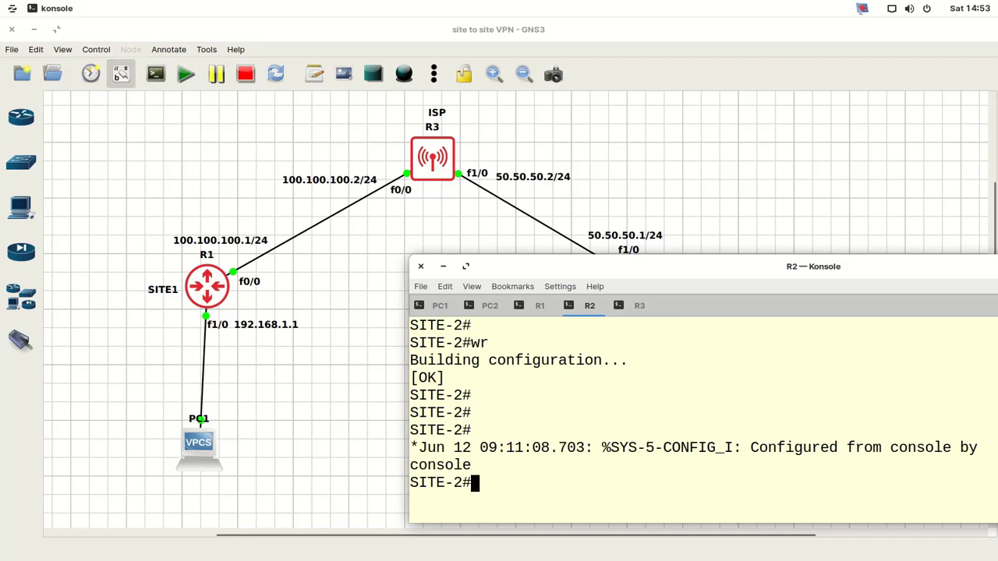
{"action": "type", "text": "conf"}
{"action": "key", "text": "Return"}
{"action": "key", "text": "Return"}
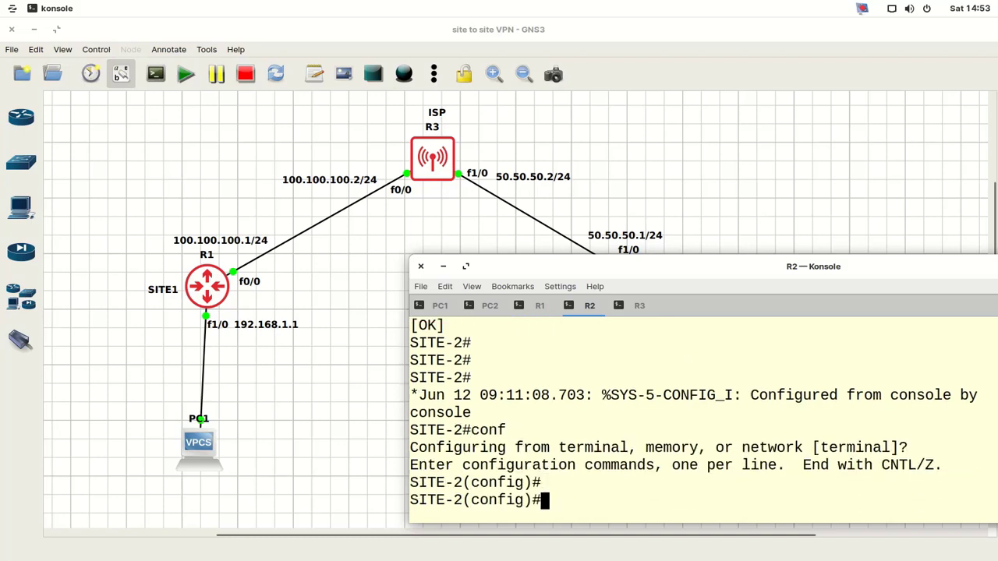
{"action": "key", "text": "Return"}
{"action": "key", "text": "Return"}
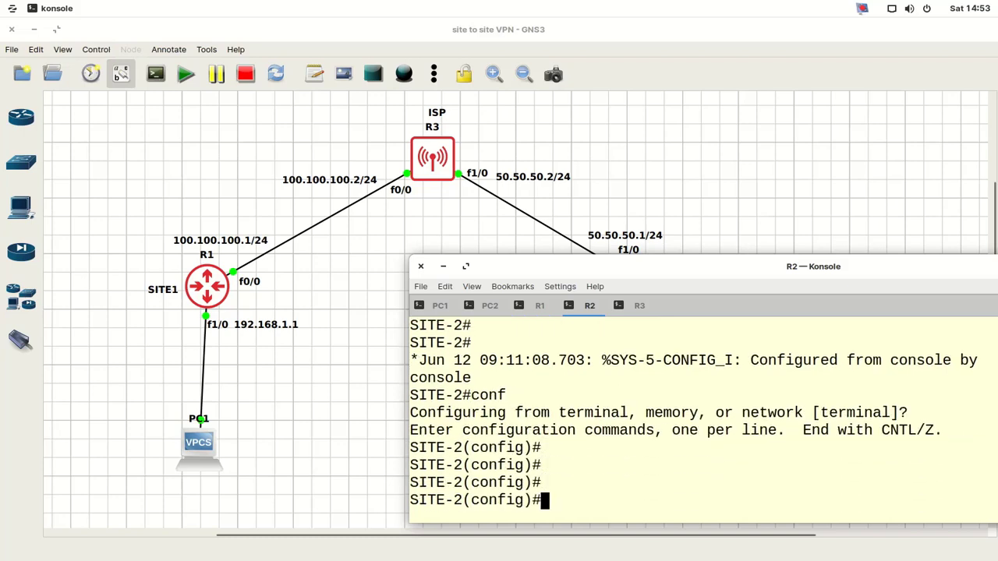
- Clear the partial crypto command and close the SITE-2 console session
{"action": "type", "text": "cry"}
{"action": "key", "text": "Tab"}
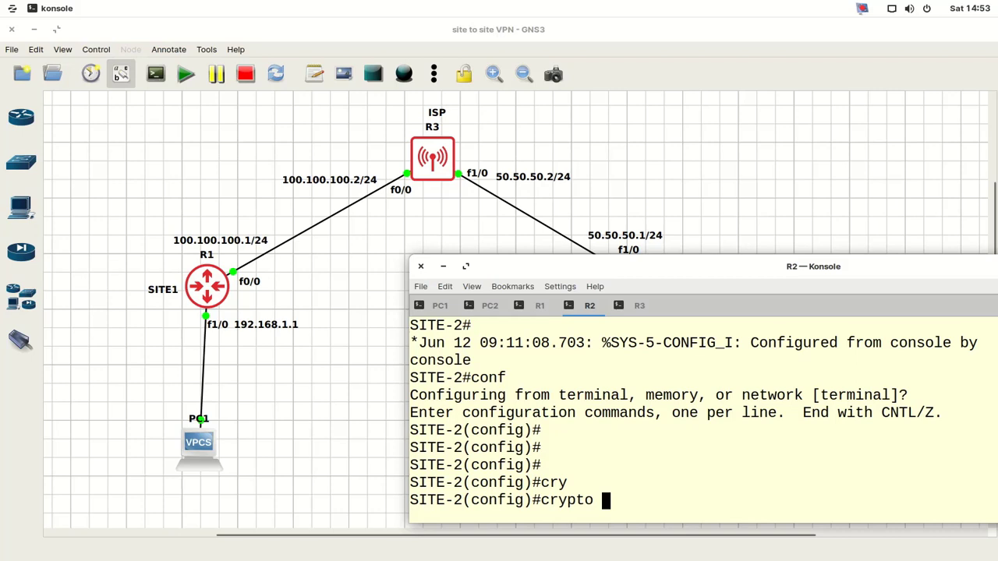
{"action": "key", "text": "BackSpace"}
{"action": "key", "text": "BackSpace"}
{"action": "key", "text": "BackSpace"}
{"action": "key", "text": "BackSpace"}
{"action": "key", "text": "BackSpace"}
{"action": "key", "text": "BackSpace"}
{"action": "key", "text": "BackSpace"}
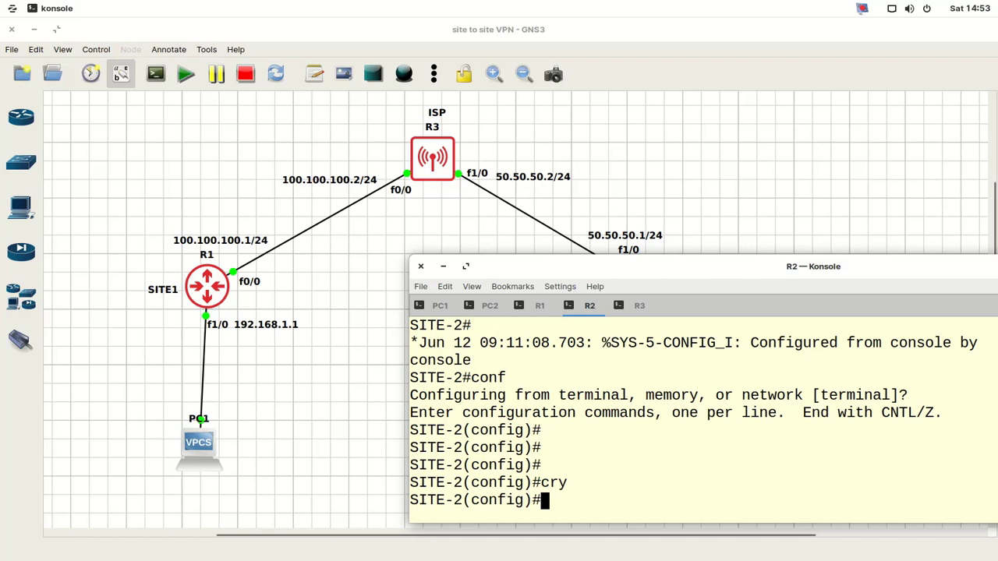
{"action": "key", "text": "Return"}
{"action": "key", "text": "Return"}
{"action": "key", "text": "Return"}
{"action": "key", "text": "Return"}
{"action": "key", "text": "Return"}
{"action": "key", "text": "Return"}
{"action": "key", "text": "Return"}
{"action": "key", "text": "Return"}
{"action": "key", "text": "Return"}
{"action": "key", "text": "Return"}
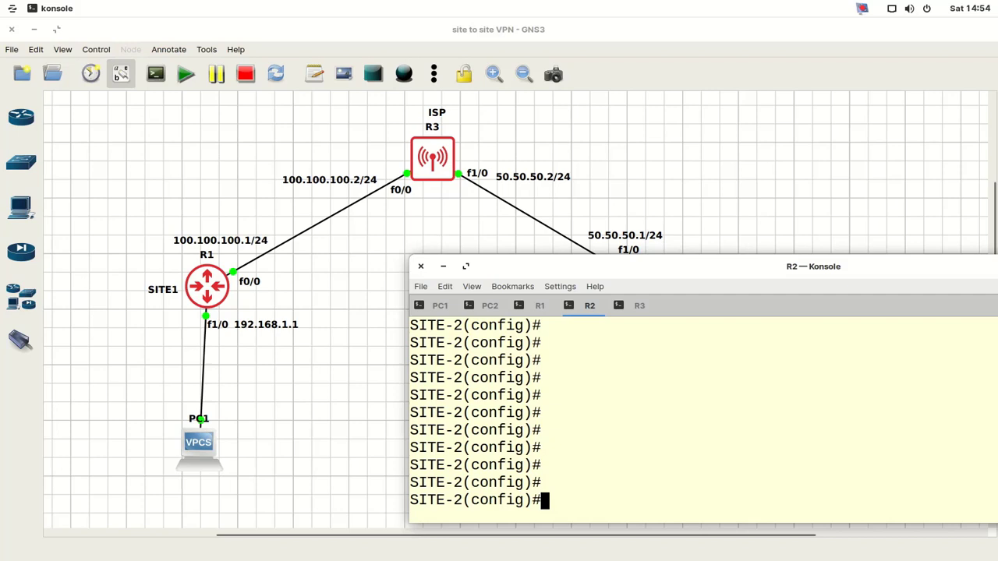
{"action": "key", "text": "ctrl+shift+w"}
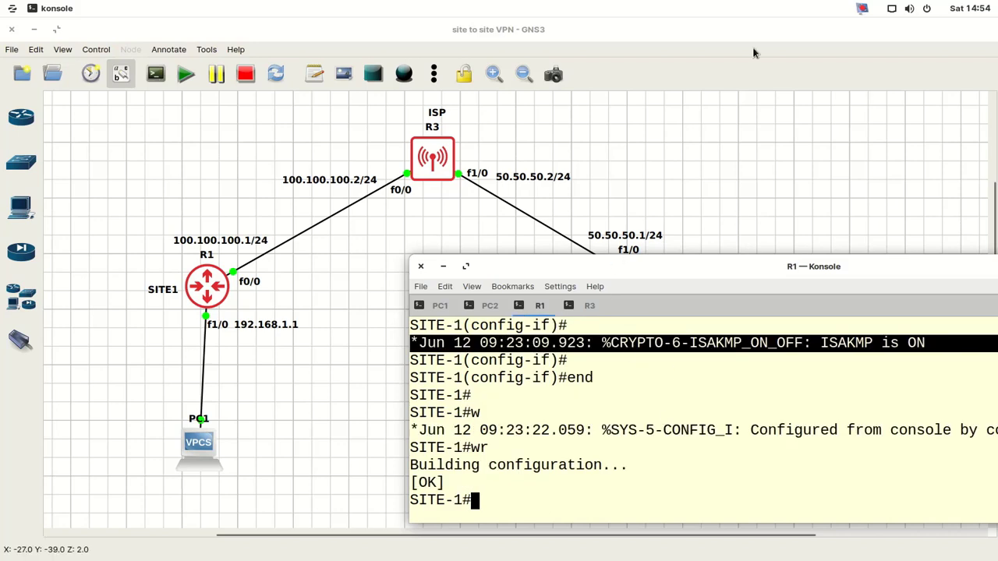
{"action": "left_click", "coordinate": [861, 8]}
{"action": "left_click", "coordinate": [898, 127]}
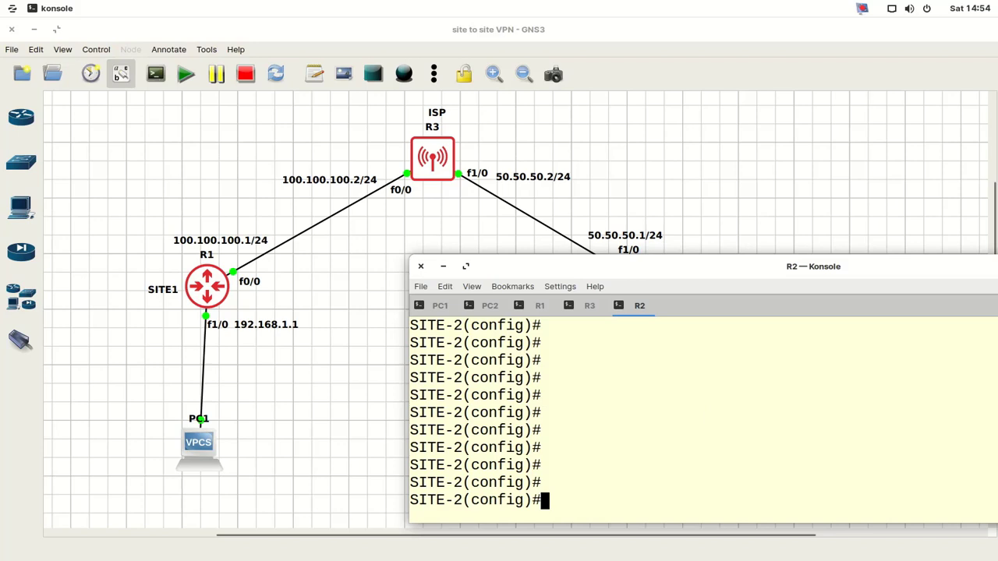
- Enable ISAKMP on R2 and create ISAKMP policy 50
{"action": "type", "text": "cry"}
{"action": "key", "text": "Tab"}
{"action": "type", "text": "i"}
{"action": "key", "text": "Tab"}
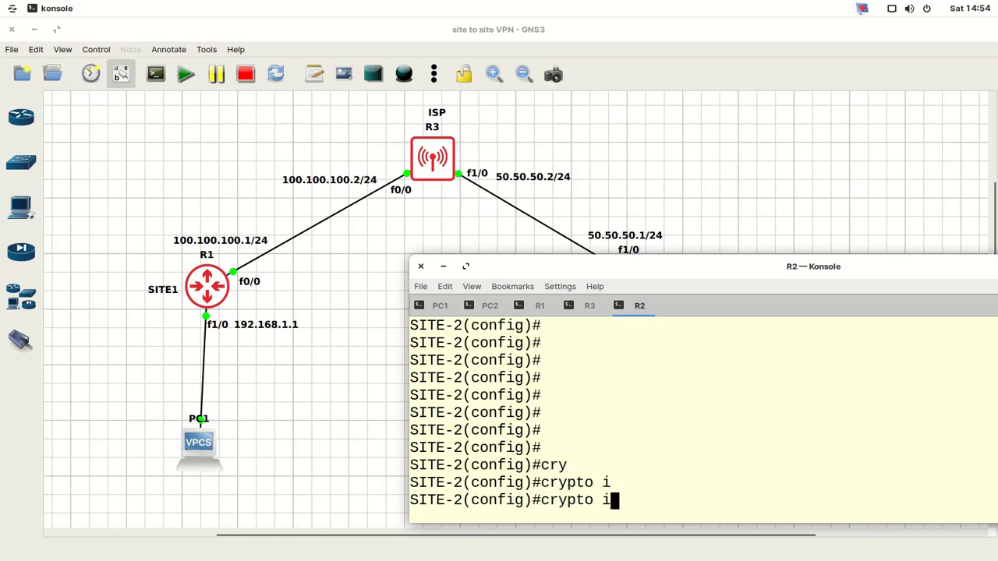
{"action": "type", "text": "s"}
{"action": "key", "text": "Tab"}
{"action": "type", "text": "en"}
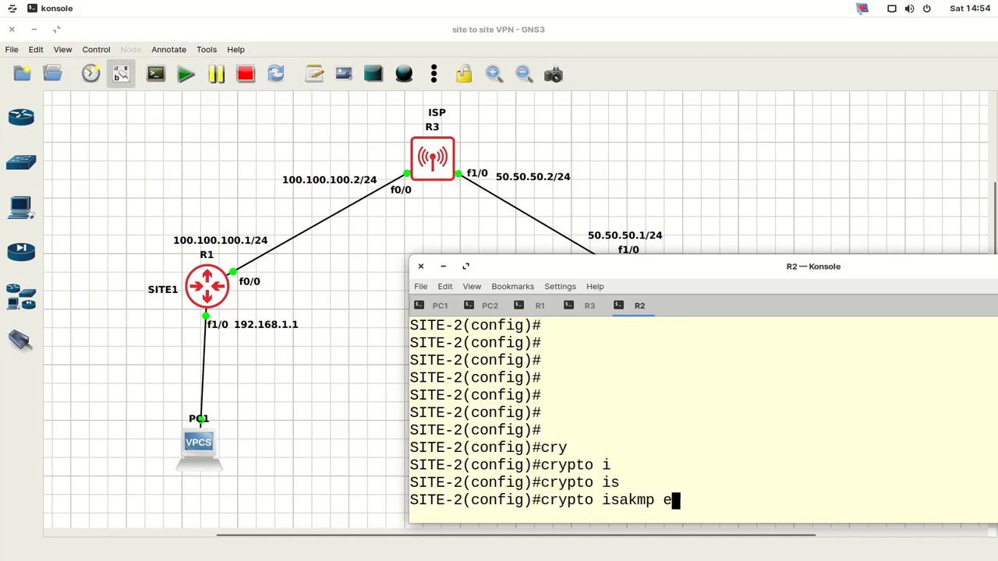
{"action": "key", "text": "Tab"}
{"action": "key", "text": "Return"}
{"action": "key", "text": "Return"}
{"action": "key", "text": "Return"}
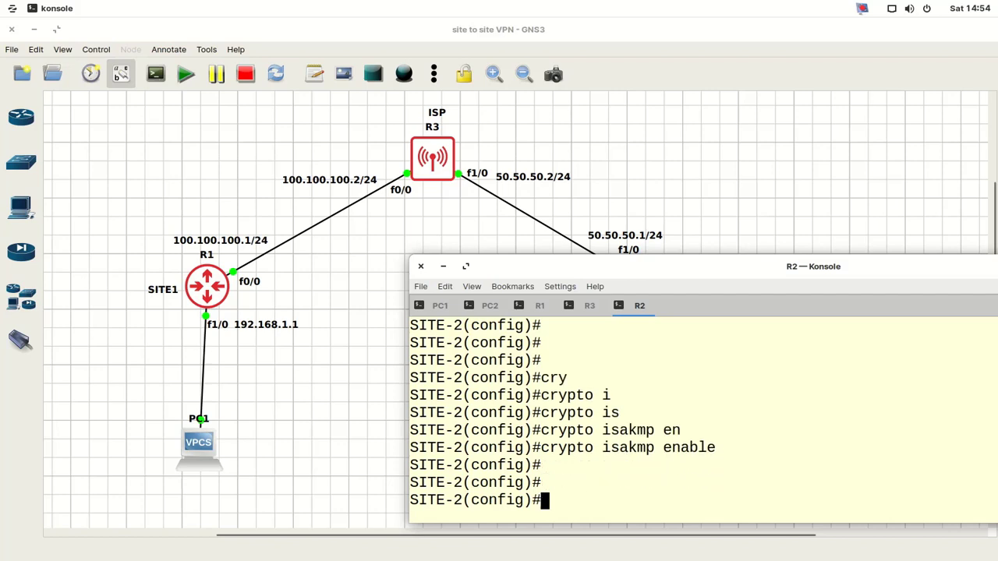
{"action": "type", "text": "cry"}
{"action": "key", "text": "Tab"}
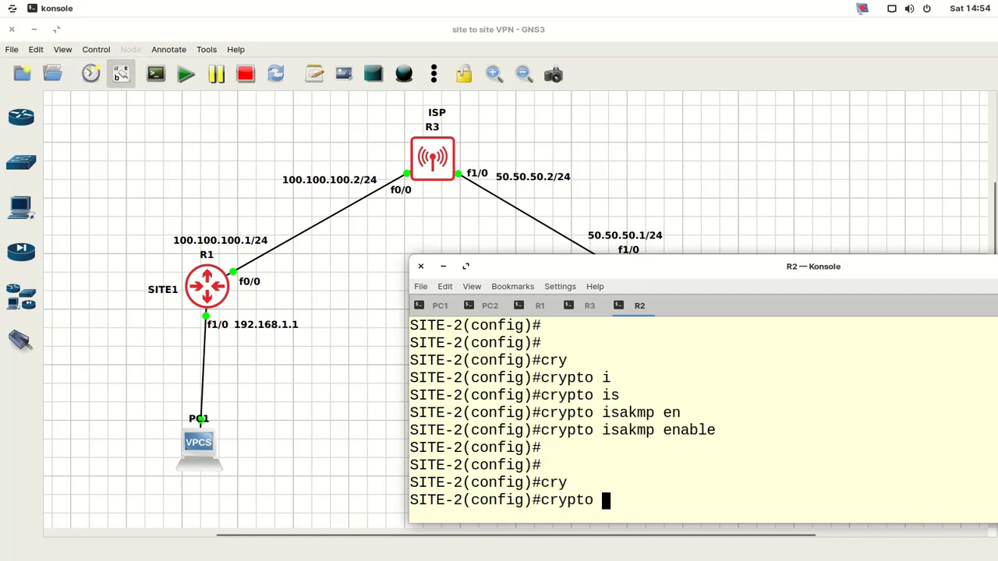
{"action": "type", "text": "is"}
{"action": "key", "text": "Tab"}
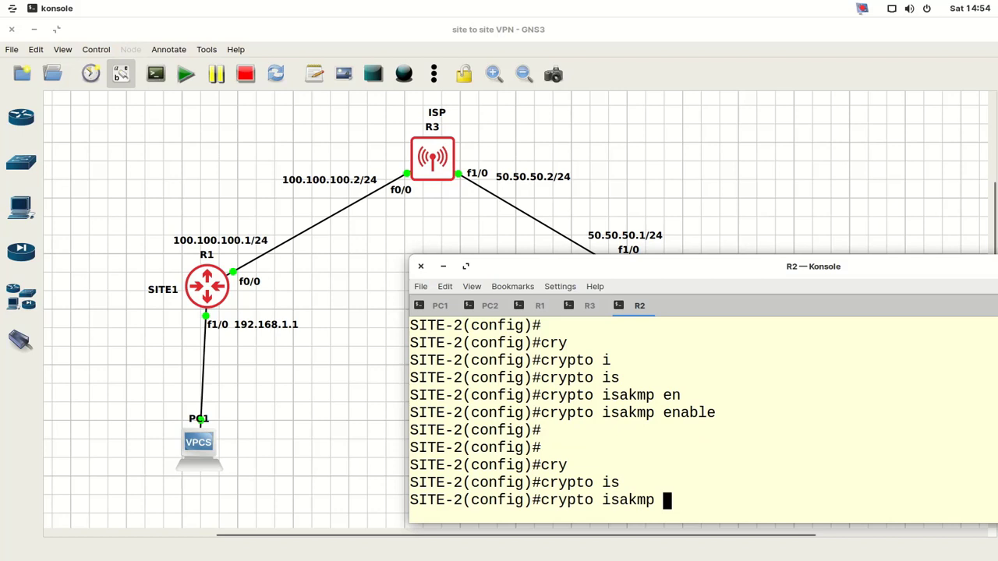
{"action": "type", "text": "pol"}
{"action": "key", "text": "Tab"}
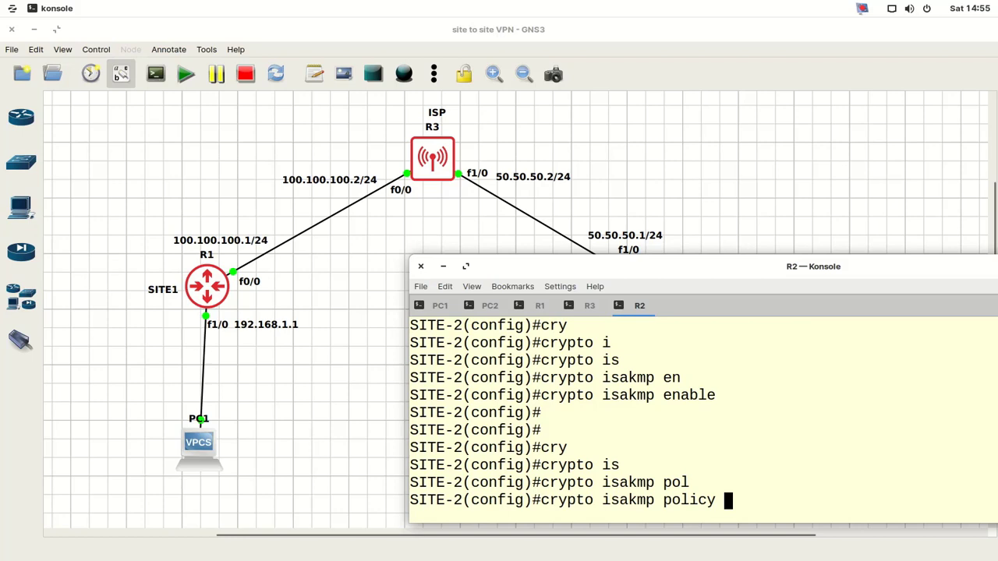
{"action": "type", "text": "50"}
{"action": "key", "text": "Return"}
{"action": "key", "text": "Return"}
{"action": "key", "text": "Return"}
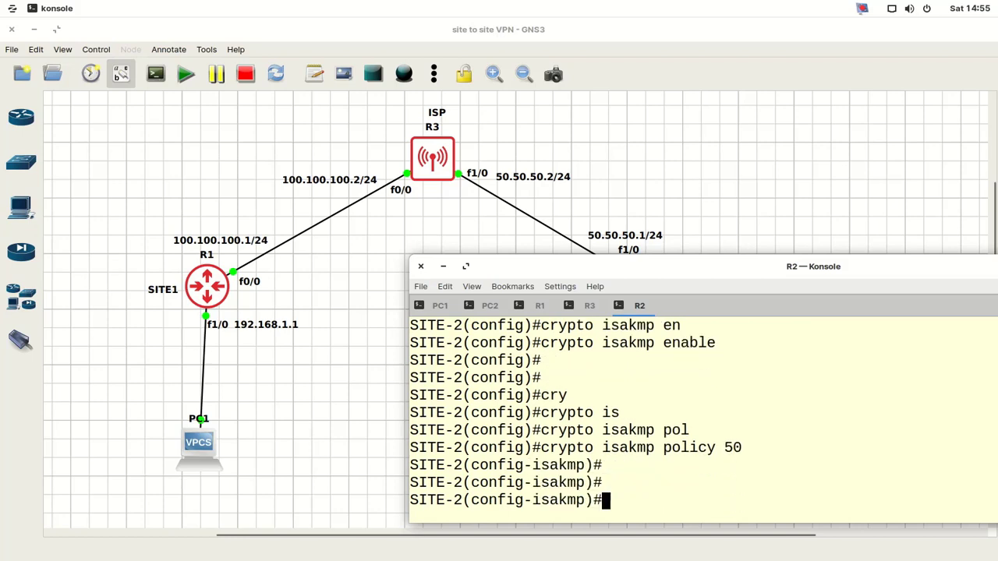
- Give policy 50 pre-share authentication, 3DES encryption and MD5 hashing
{"action": "type", "text": "auth"}
{"action": "key", "text": "Tab"}
{"action": "type", "text": "pr"}
{"action": "key", "text": "Tab"}
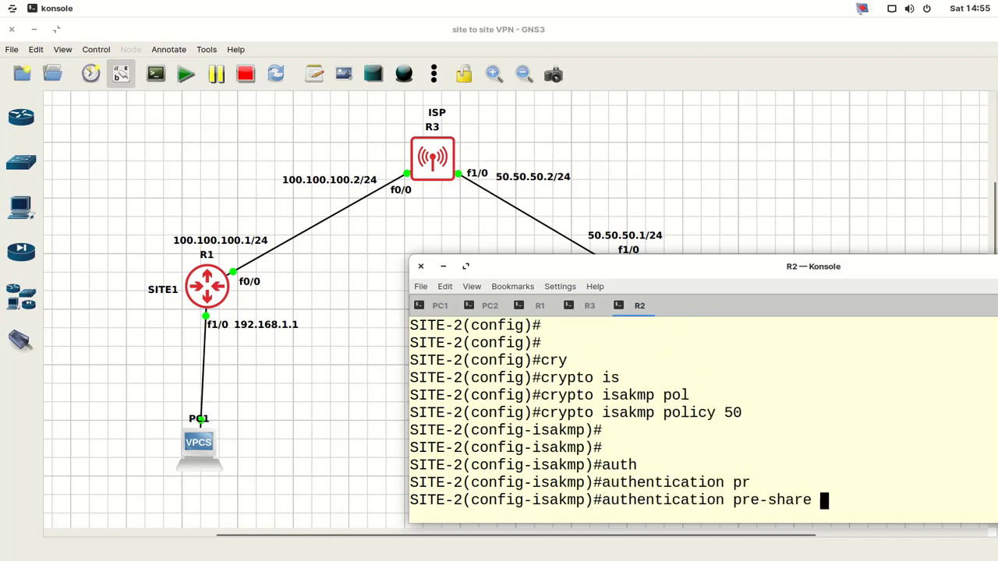
{"action": "key", "text": "Return"}
{"action": "key", "text": "Return"}
{"action": "type", "text": "enc"}
{"action": "key", "text": "Tab"}
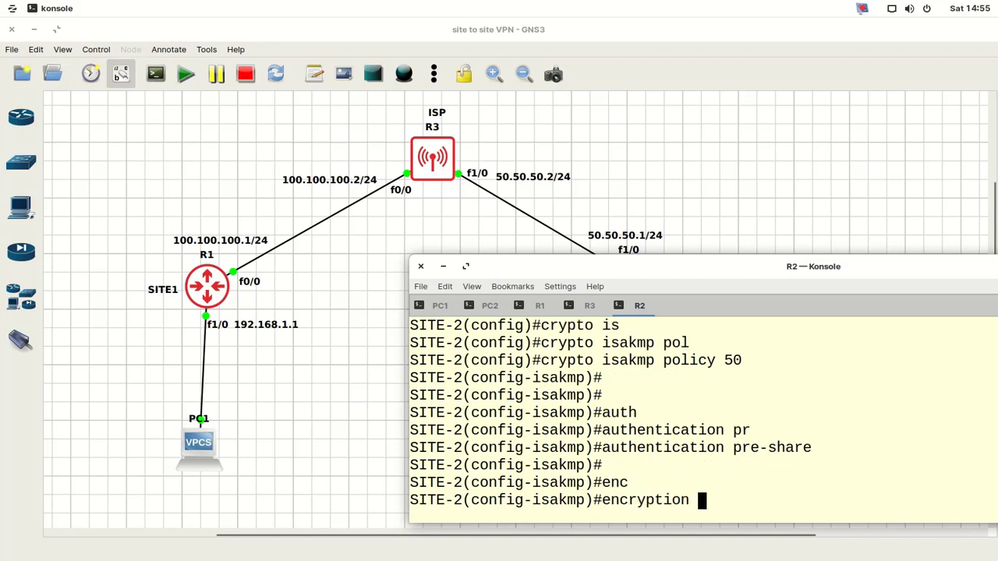
{"action": "type", "text": "3d"}
{"action": "key", "text": "Tab"}
{"action": "key", "text": "Return"}
{"action": "key", "text": "Return"}
{"action": "key", "text": "Return"}
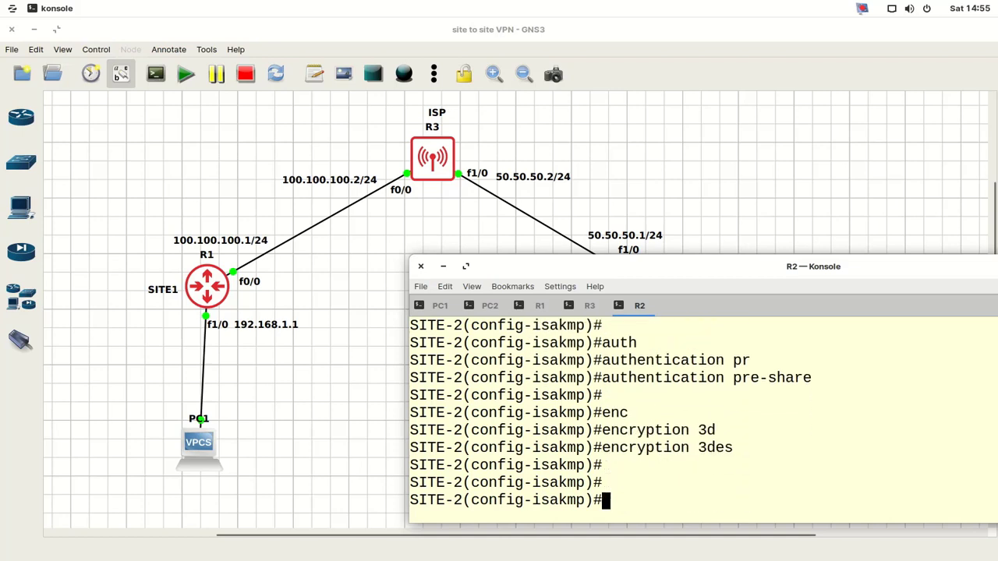
{"action": "type", "text": "has"}
{"action": "key", "text": "Tab"}
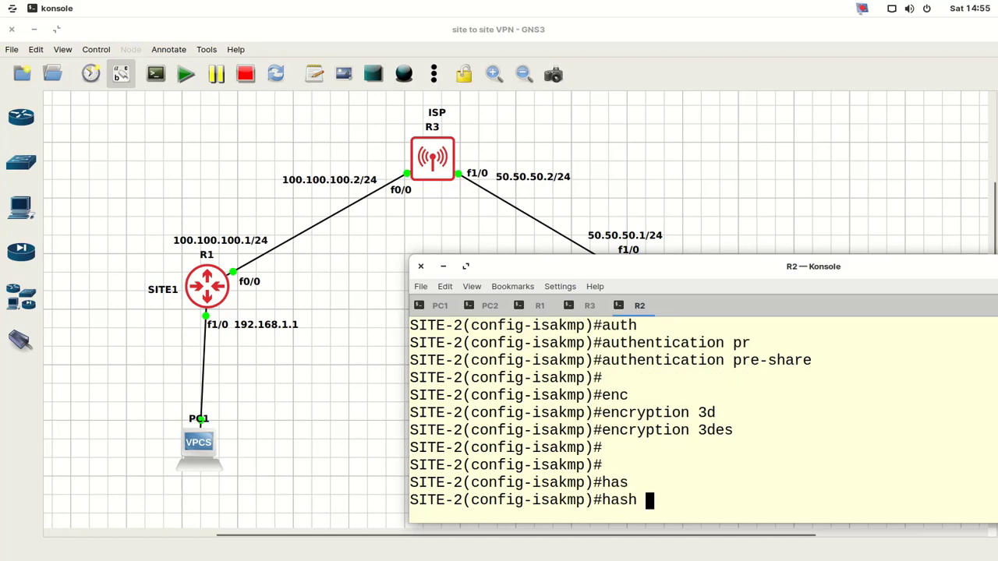
{"action": "type", "text": "m"}
{"action": "key", "text": "Tab"}
{"action": "key", "text": "Return"}
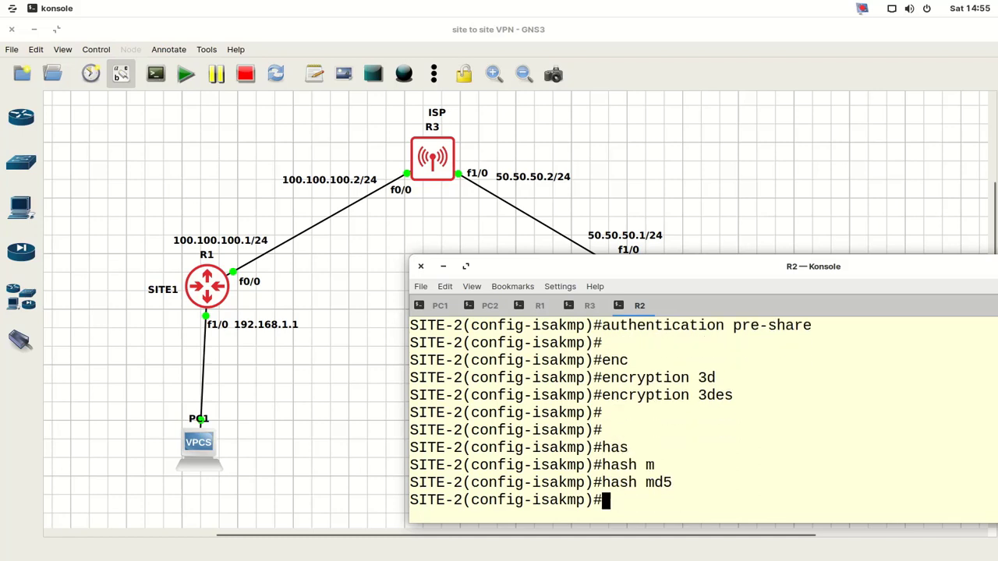
- Set Diffie-Hellman group 1 and lifetime 3600, then exit the policy
{"action": "type", "text": "grou"}
{"action": "key", "text": "Tab"}
{"action": "type", "text": "1"}
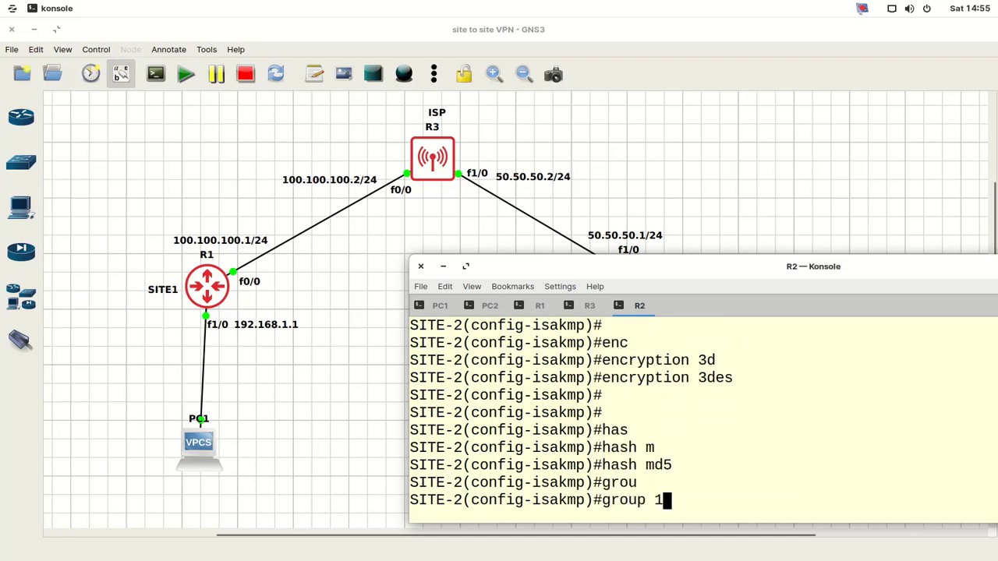
{"action": "key", "text": "Return"}
{"action": "key", "text": "Return"}
{"action": "key", "text": "Return"}
{"action": "key", "text": "Return"}
{"action": "type", "text": "lif"}
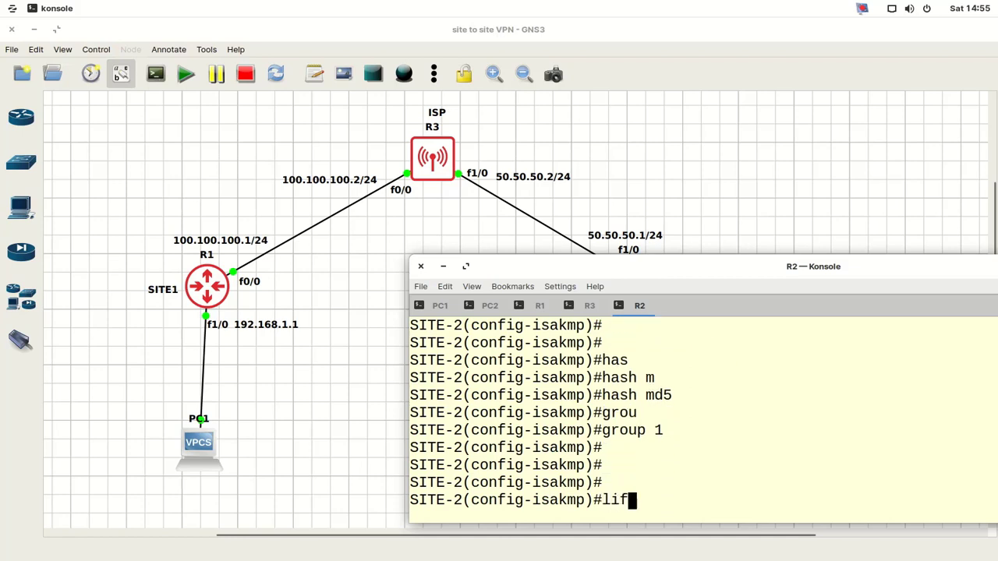
{"action": "key", "text": "Tab"}
{"action": "type", "text": "3600"}
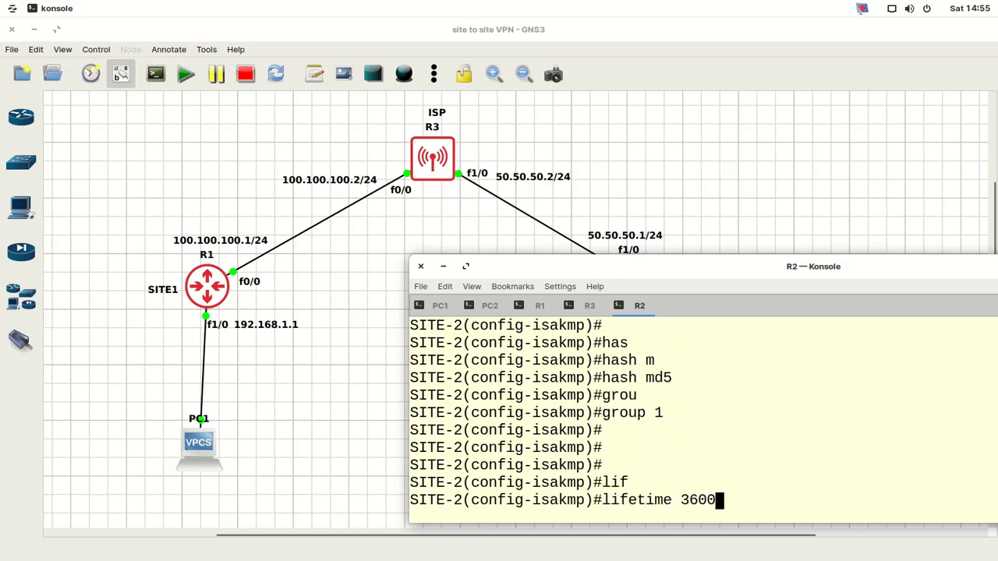
{"action": "key", "text": "Return"}
{"action": "key", "text": "Return"}
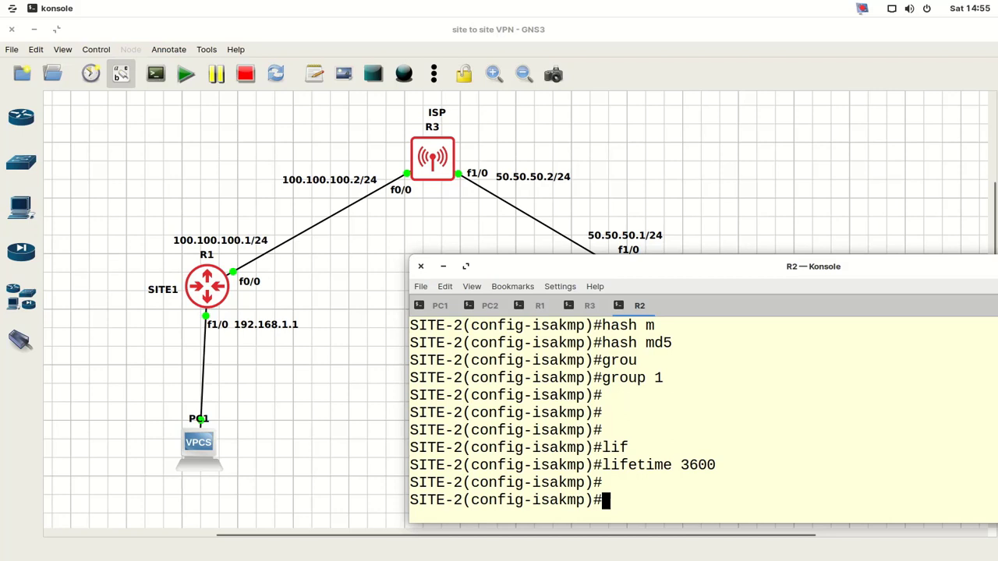
{"action": "type", "text": "exit"}
{"action": "key", "text": "Return"}
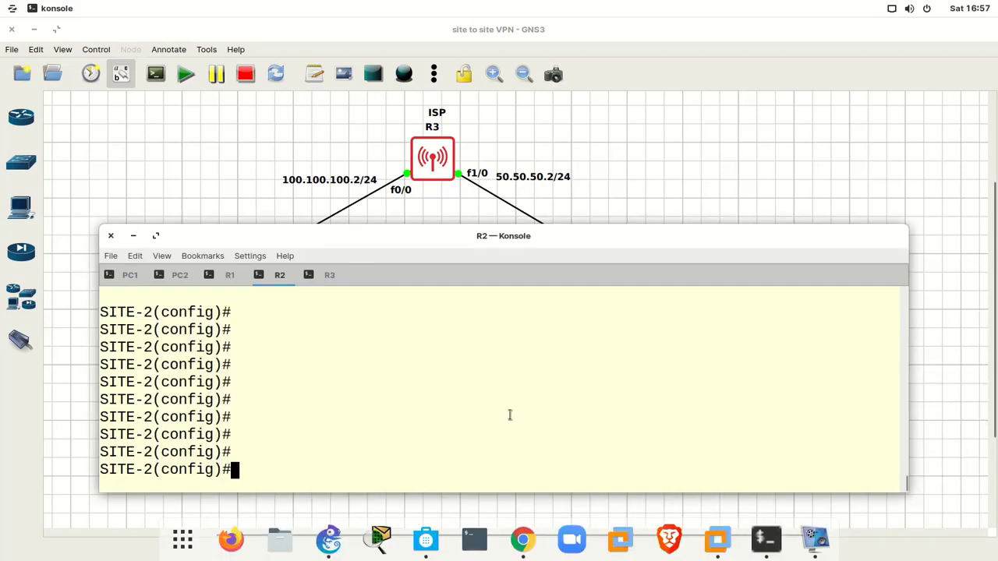
- Start R2's crypto isakmp key command and enter the pre-shared key
{"action": "type", "text": "cypt"}
{"action": "key", "text": "BackSpace"}
{"action": "key", "text": "BackSpace"}
{"action": "key", "text": "BackSpace"}
{"action": "type", "text": "ry"}
{"action": "key", "text": "Tab"}
{"action": "type", "text": "is"}
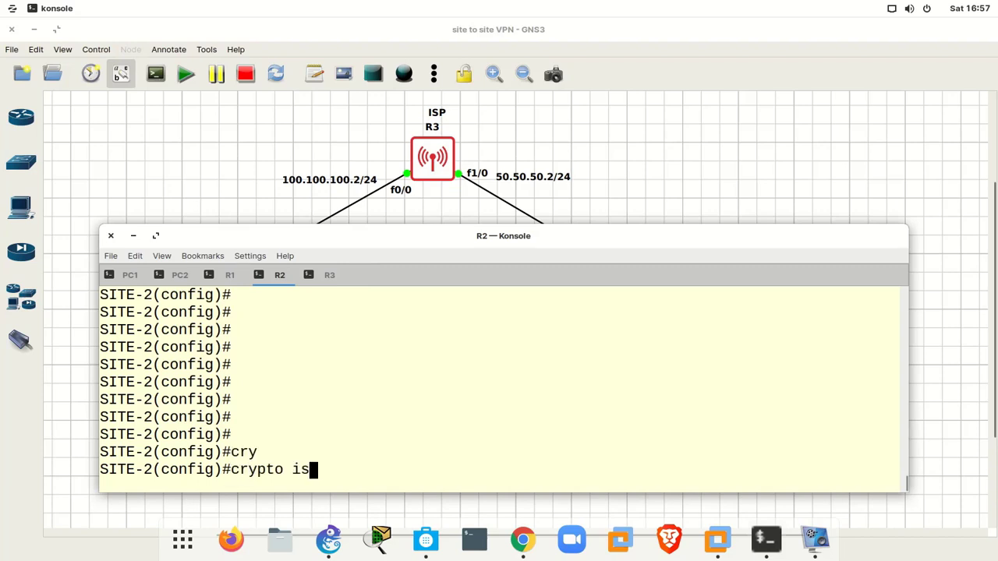
{"action": "key", "text": "Tab"}
{"action": "type", "text": "key "}
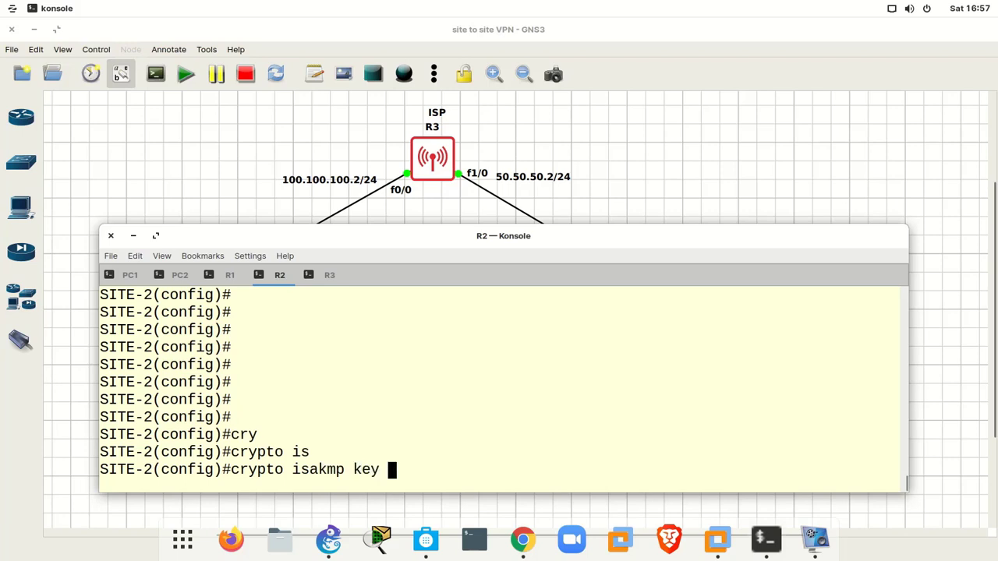
{"action": "type", "text": "cisco"}
{"action": "key", "text": "BackSpace"}
{"action": "key", "text": "BackSpace"}
{"action": "key", "text": "BackSpace"}
{"action": "key", "text": "BackSpace"}
{"action": "type", "text": "cna"}
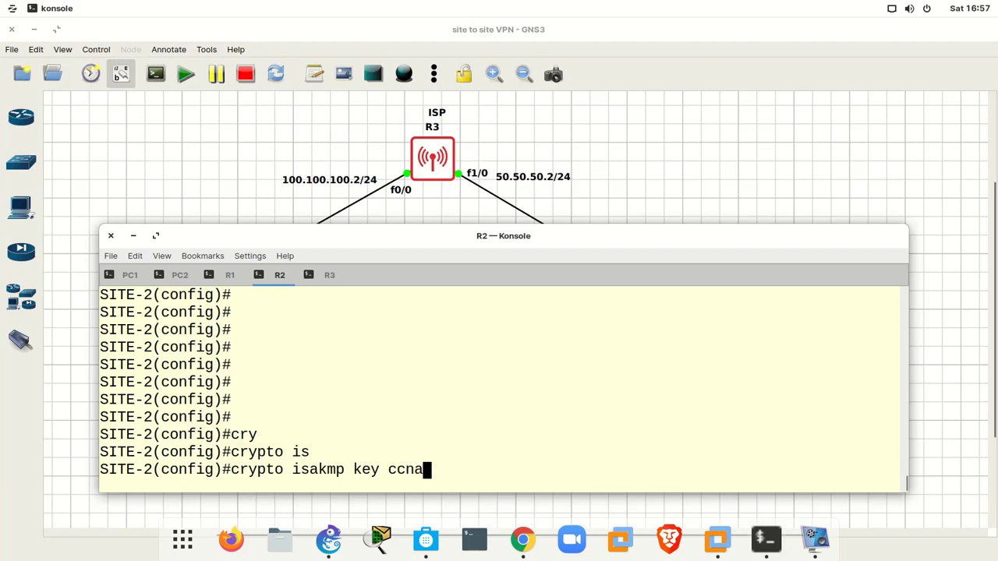
{"action": "type", "text": "123 add"}
- Finish the key command with peer address 100.100.100.1 and run it
{"action": "key", "text": "Tab"}
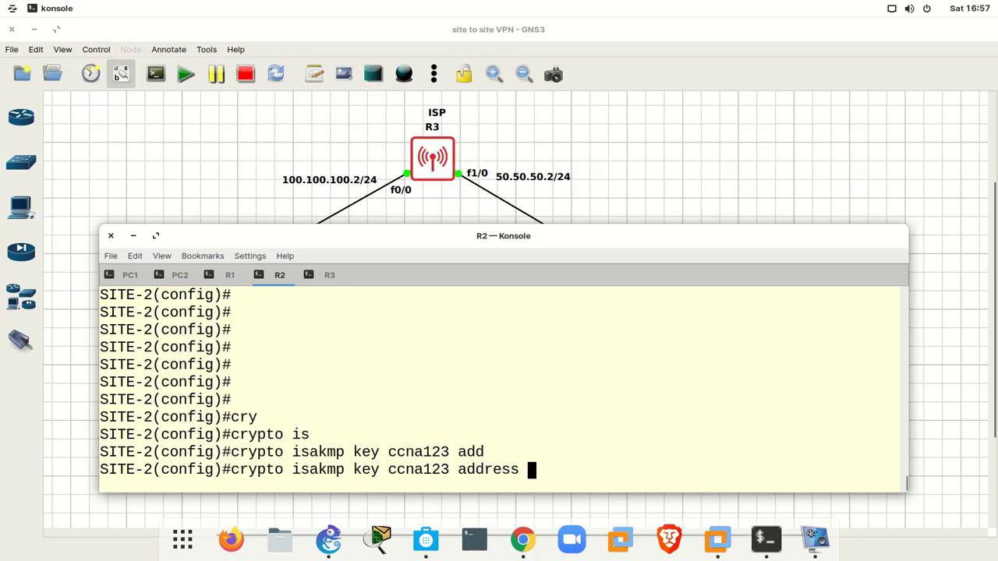
{"action": "type", "text": "100"}
{"action": "left_click_drag", "start_coordinate": [462, 243], "coordinate": [455, 304]}
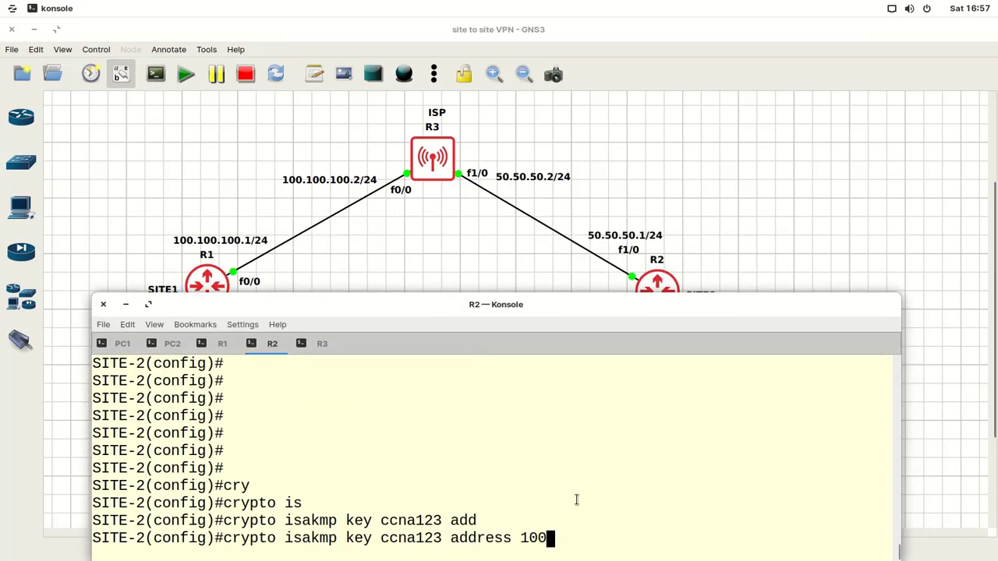
{"action": "type", "text": ".100.100.1"}
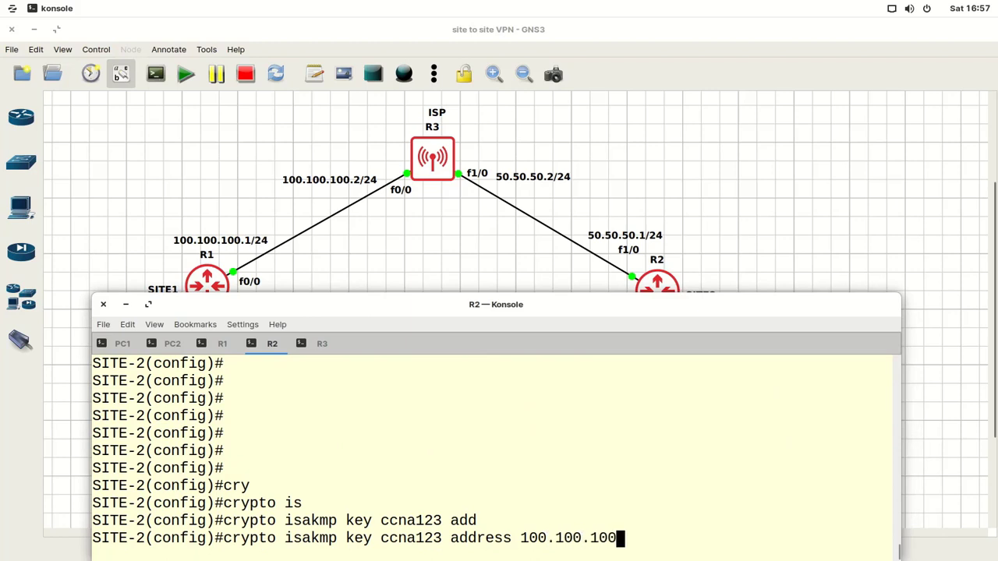
{"action": "mouse_move", "coordinate": [717, 541]}
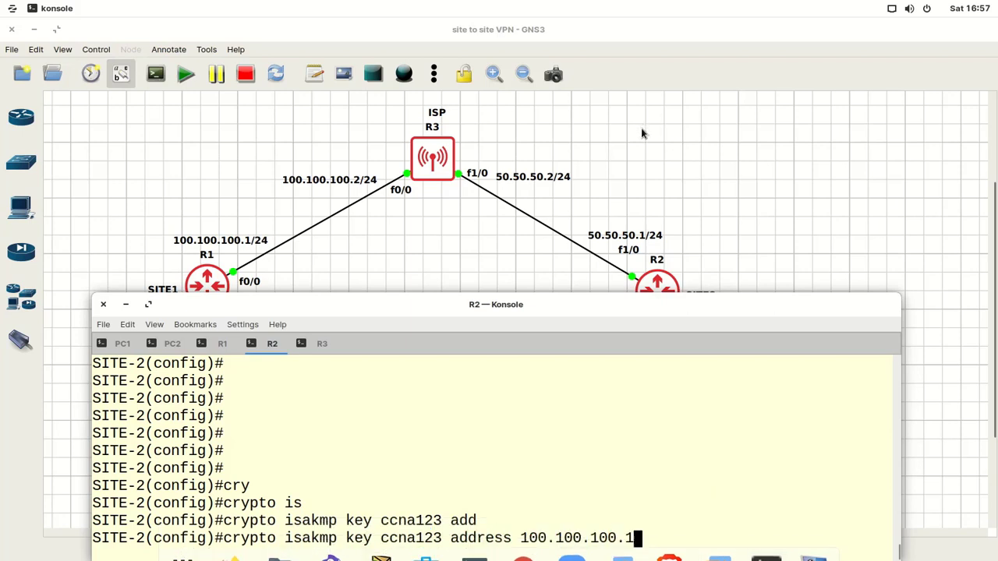
{"action": "key", "text": "Return"}
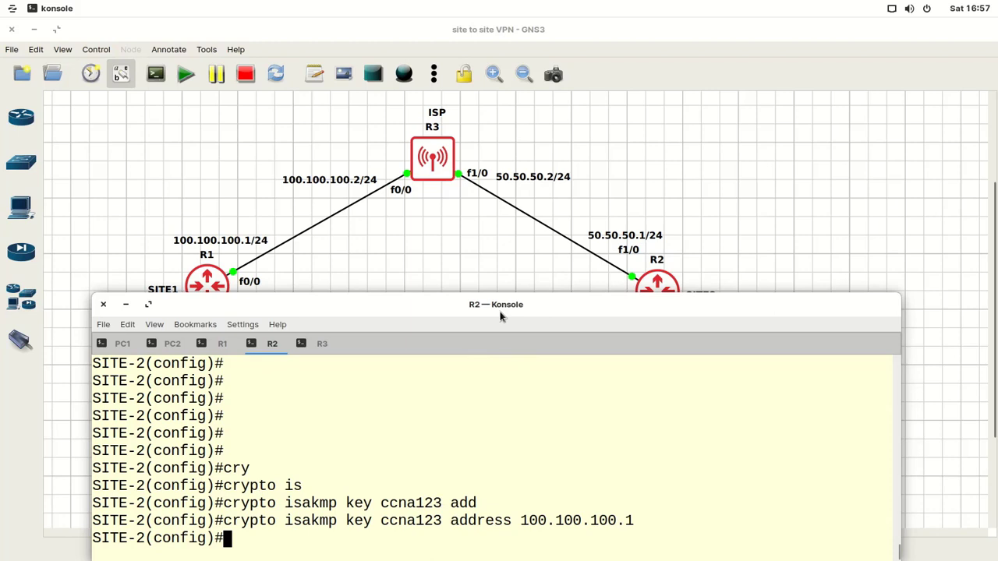
- Create transform set myset with esp-3des and esp-md5-hmac on R2, then exit
{"action": "type", "text": "cry"}
{"action": "key", "text": "Tab"}
{"action": "type", "text": "ip"}
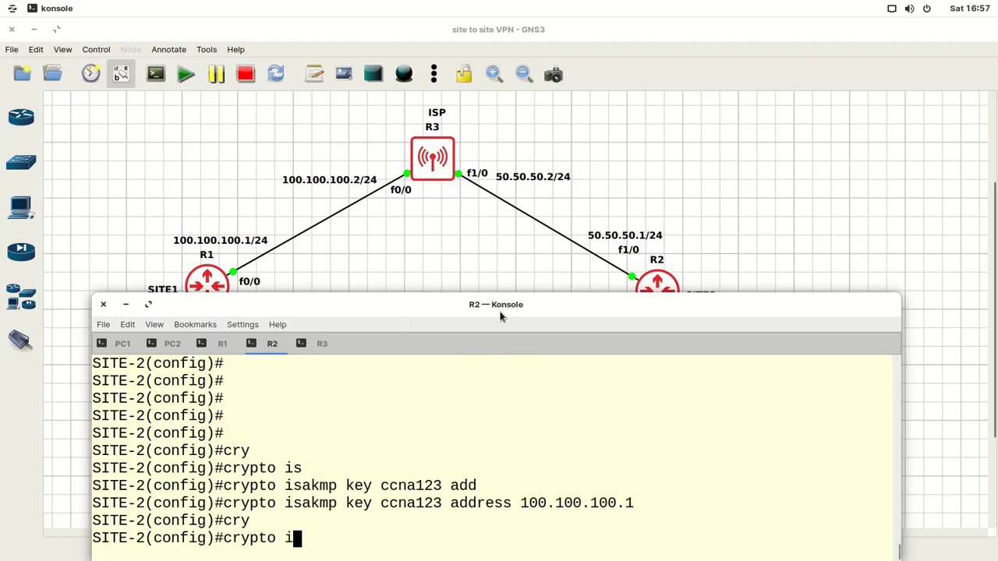
{"action": "key", "text": "Tab"}
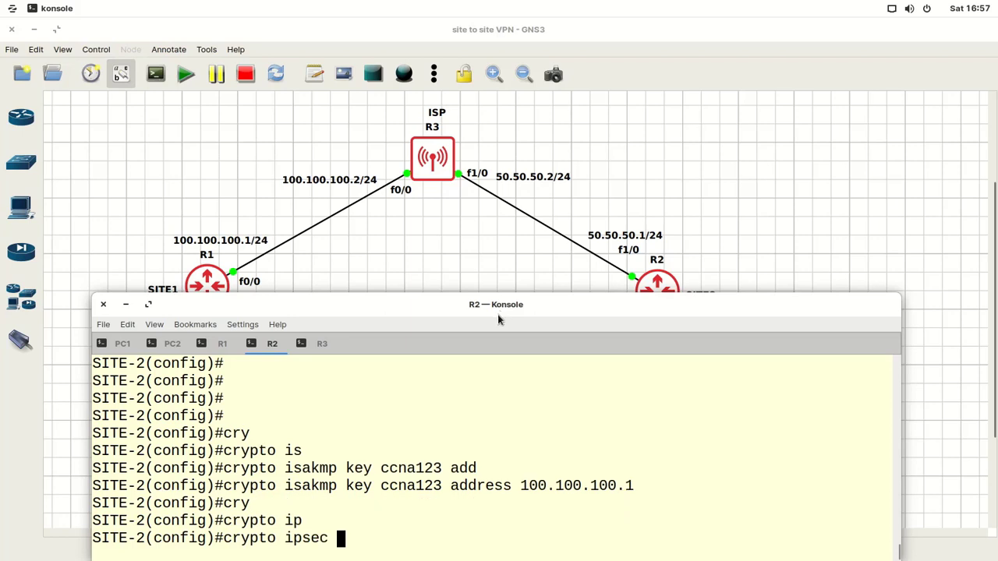
{"action": "type", "text": "tra"}
{"action": "key", "text": "Tab"}
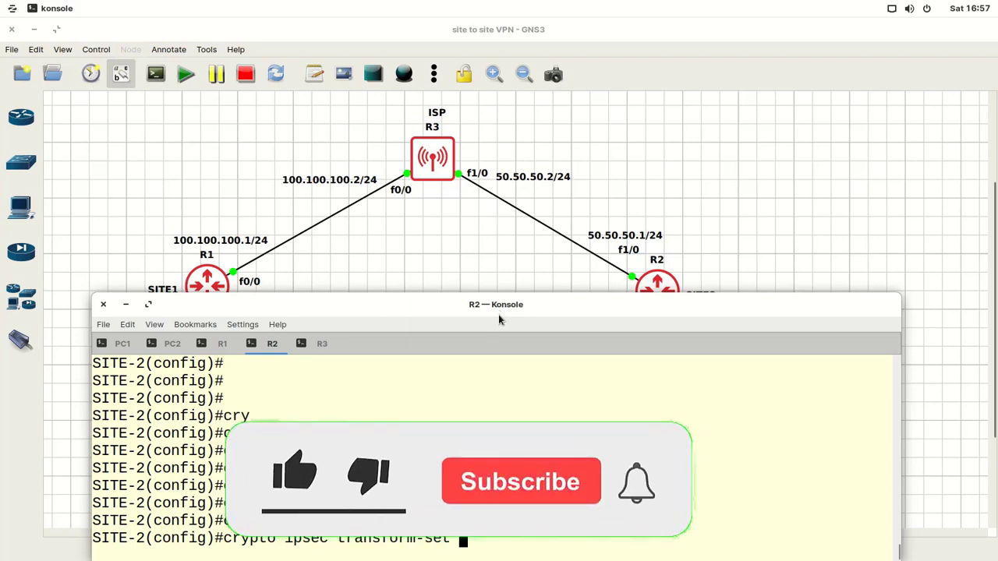
{"action": "type", "text": "mys"}
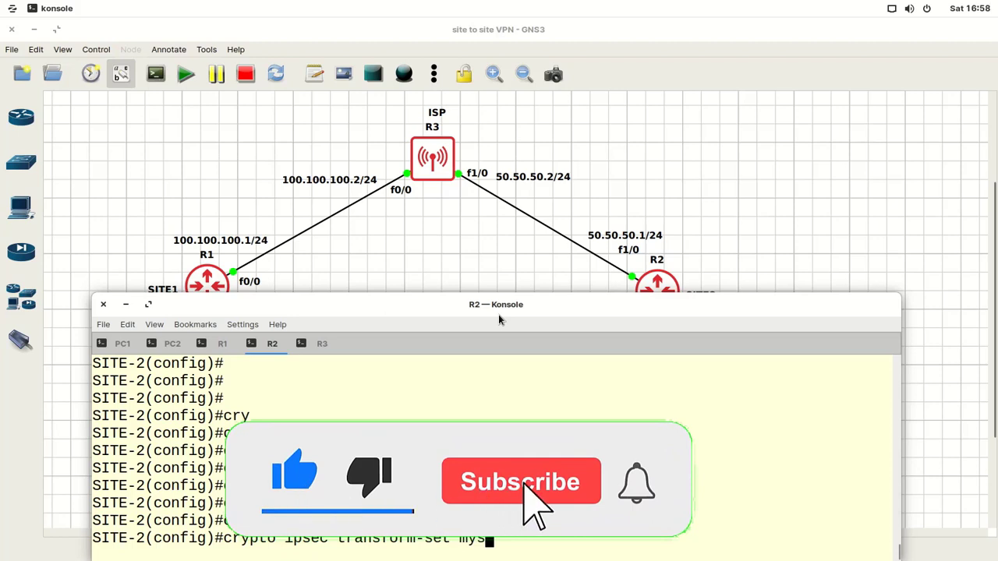
{"action": "type", "text": "et "}
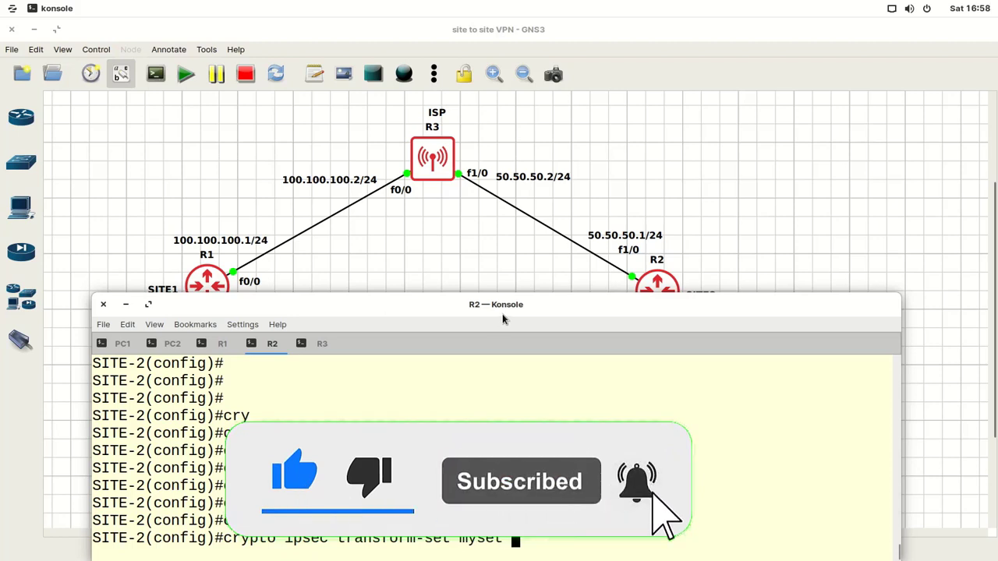
{"action": "type", "text": "esp"}
{"action": "key", "text": "Tab"}
{"action": "type", "text": "-"}
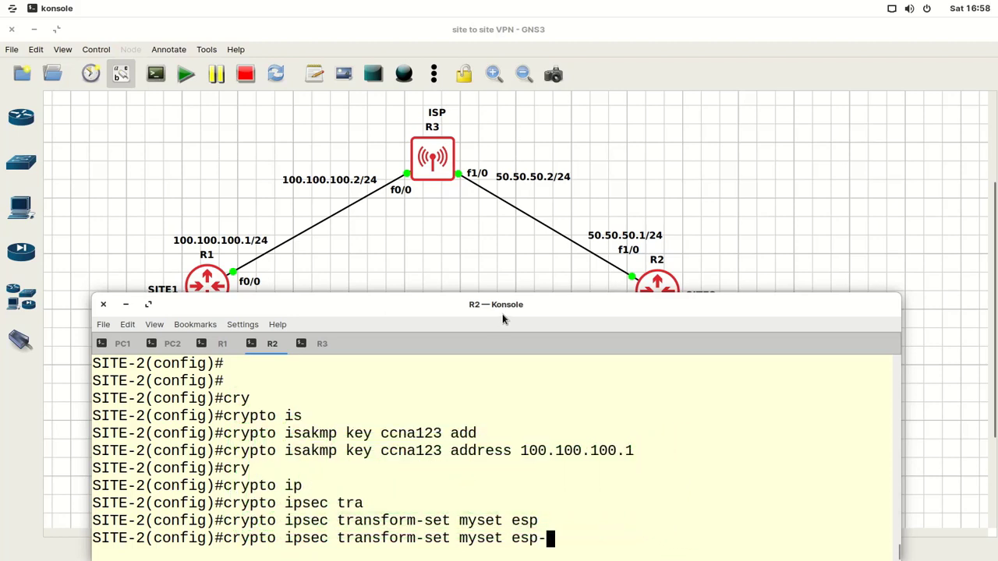
{"action": "type", "text": "3des "}
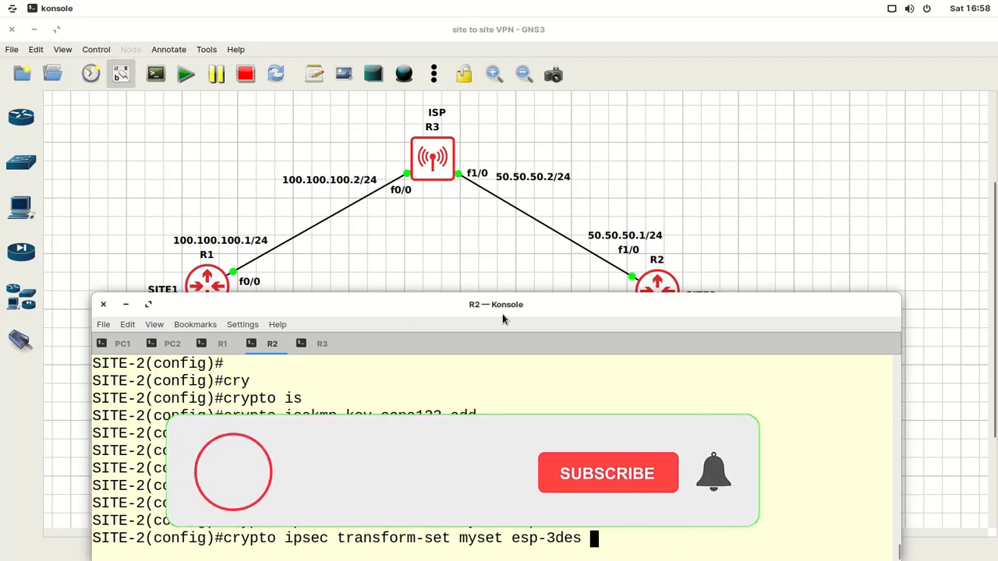
{"action": "type", "text": "esp"}
{"action": "key", "text": "Tab"}
{"action": "type", "text": "-"}
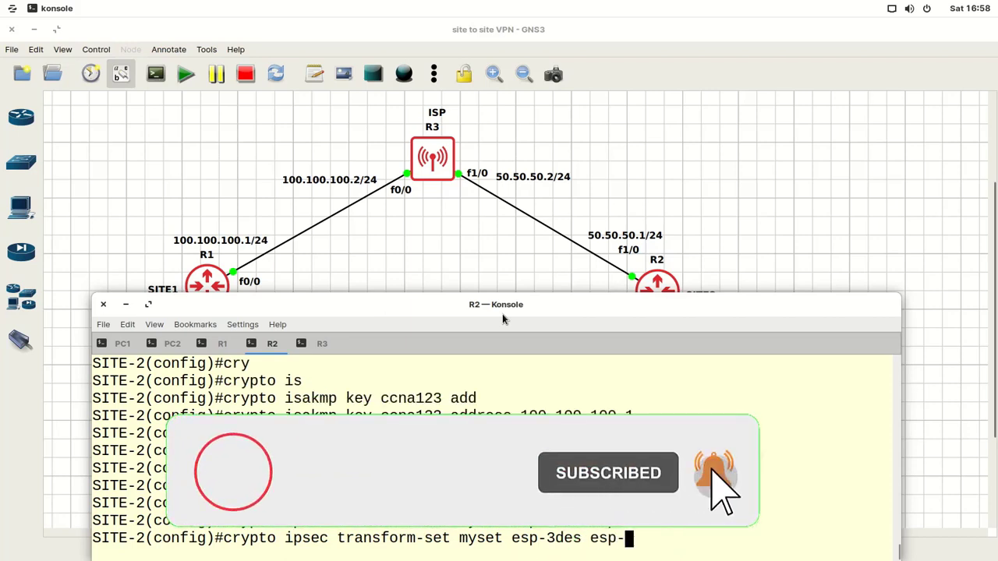
{"action": "type", "text": "md"}
{"action": "key", "text": "Tab"}
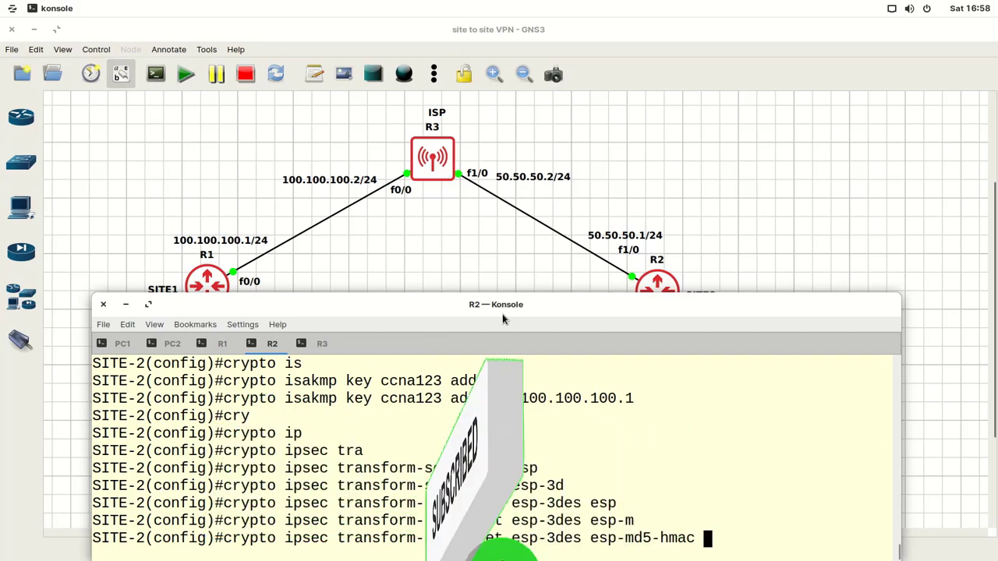
{"action": "key", "text": "Return"}
{"action": "key", "text": "Return"}
{"action": "key", "text": "Return"}
{"action": "key", "text": "Return"}
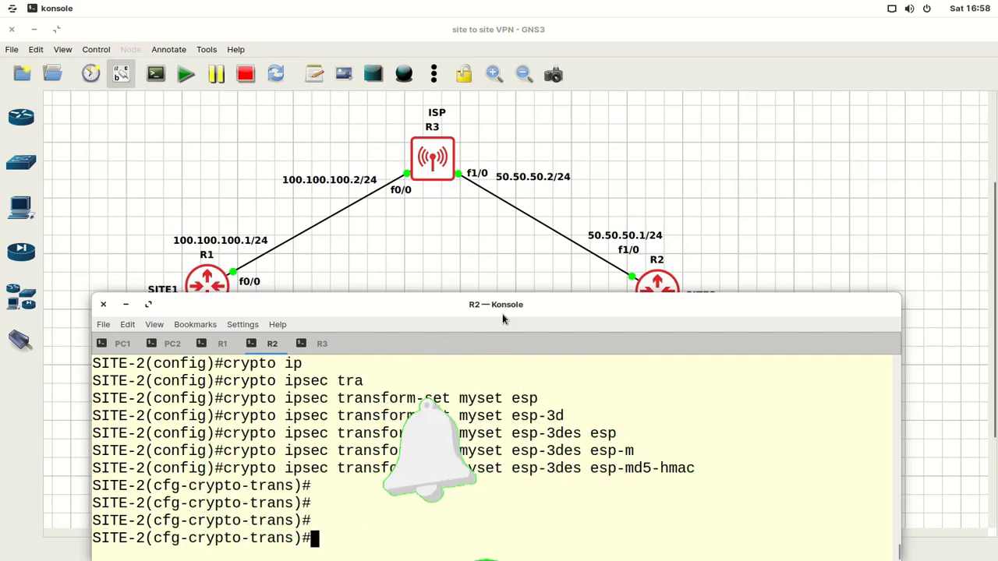
{"action": "type", "text": "exit"}
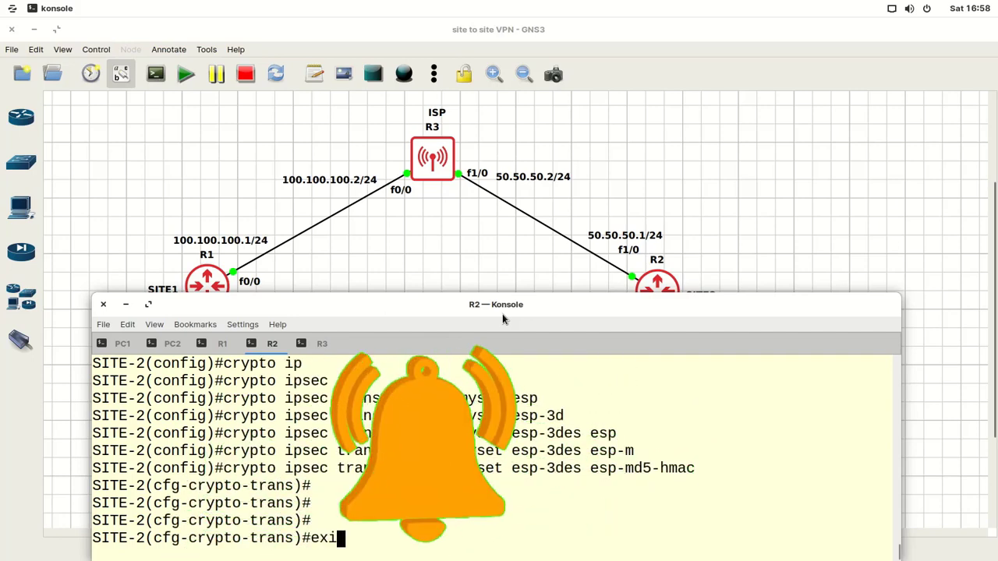
{"action": "key", "text": "Return"}
{"action": "key", "text": "Return"}
{"action": "key", "text": "Return"}
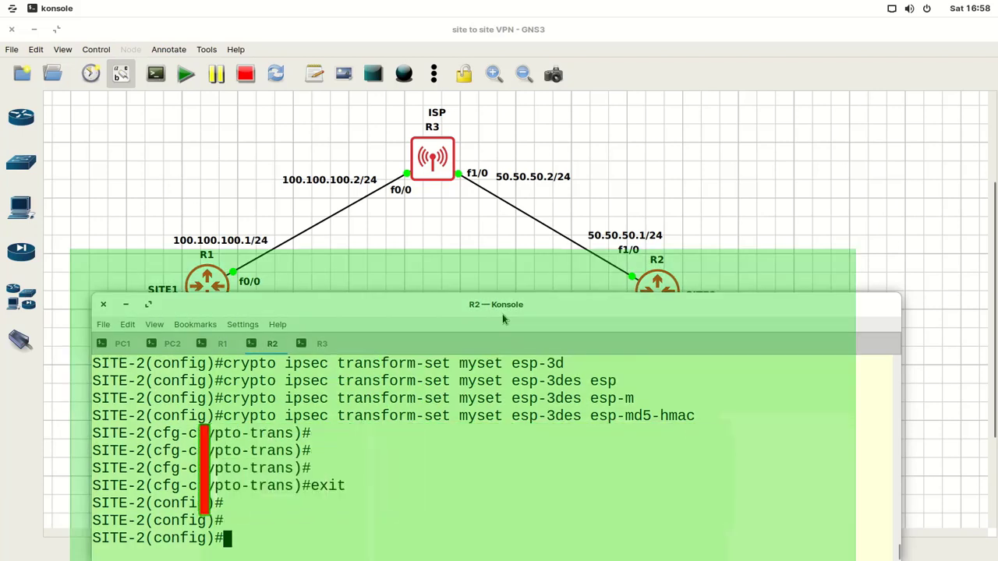
- Create access-list 120 permitting IP from 172.16.1.0 0.0.0.255 to 192.168.1.0 0.0.0.255
{"action": "type", "text": "acc"}
{"action": "key", "text": "Tab"}
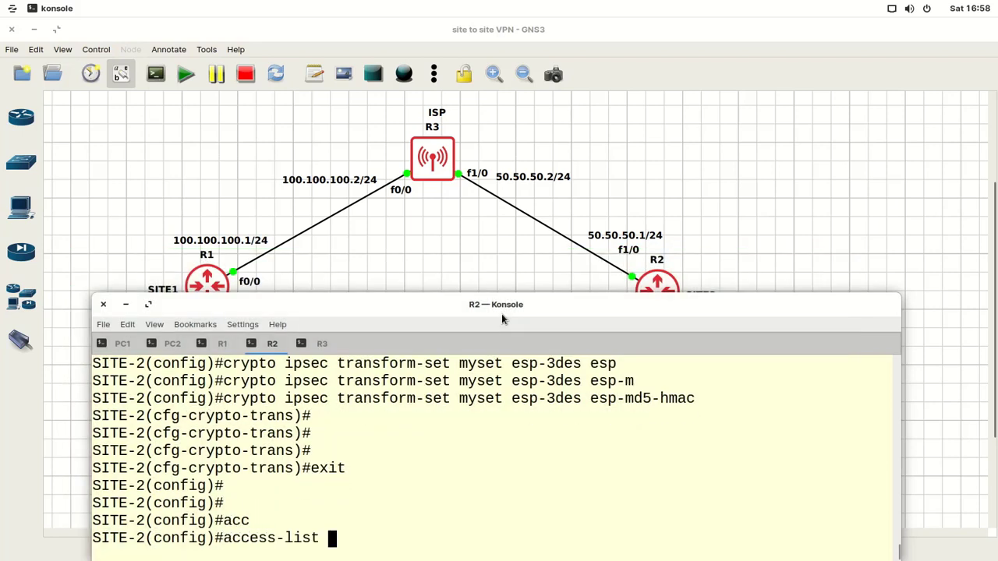
{"action": "type", "text": "120"}
{"action": "type", "text": "perm"}
{"action": "key", "text": "Tab"}
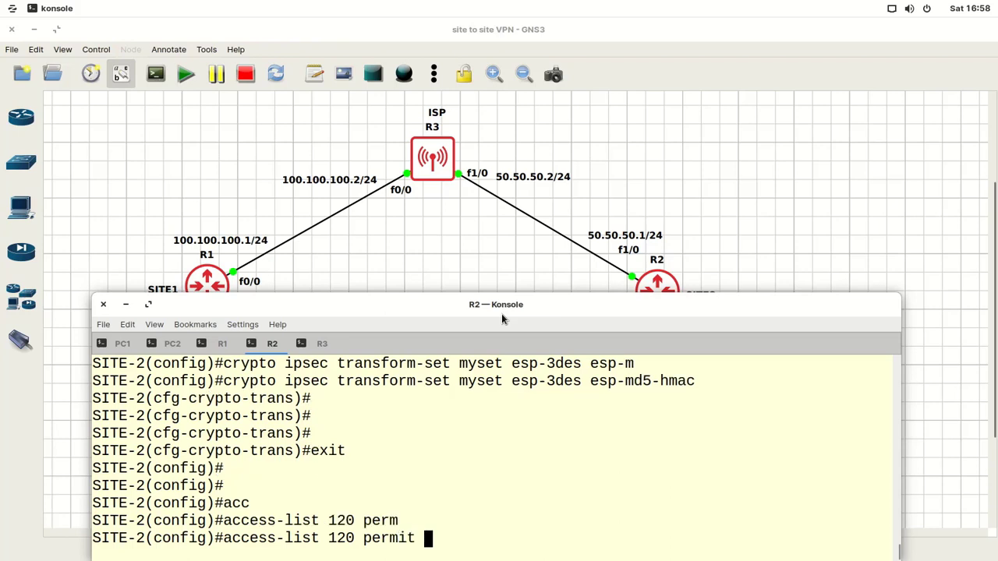
{"action": "type", "text": "ip"}
{"action": "left_click_drag", "start_coordinate": [501, 314], "coordinate": [488, 59]}
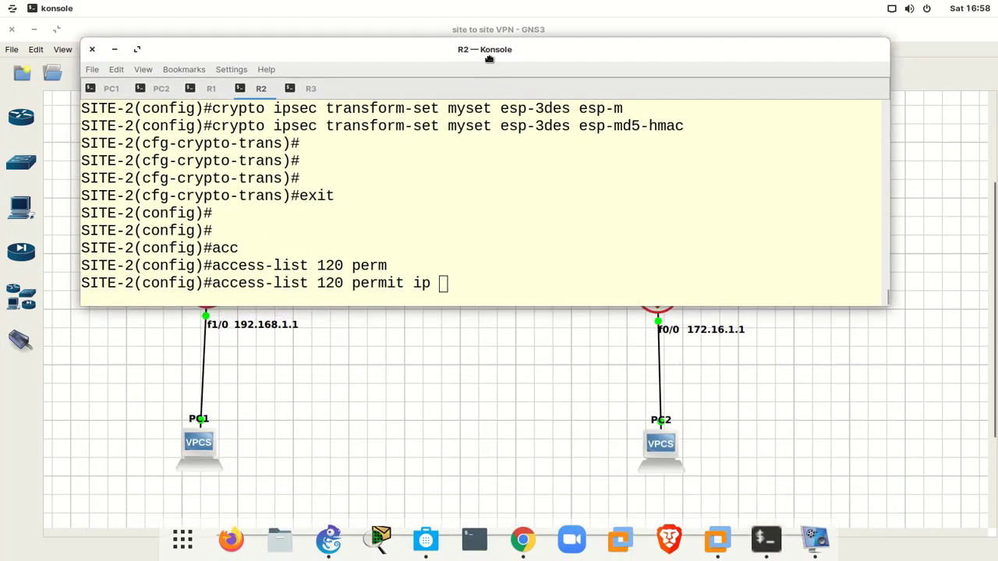
{"action": "type", "text": "172"}
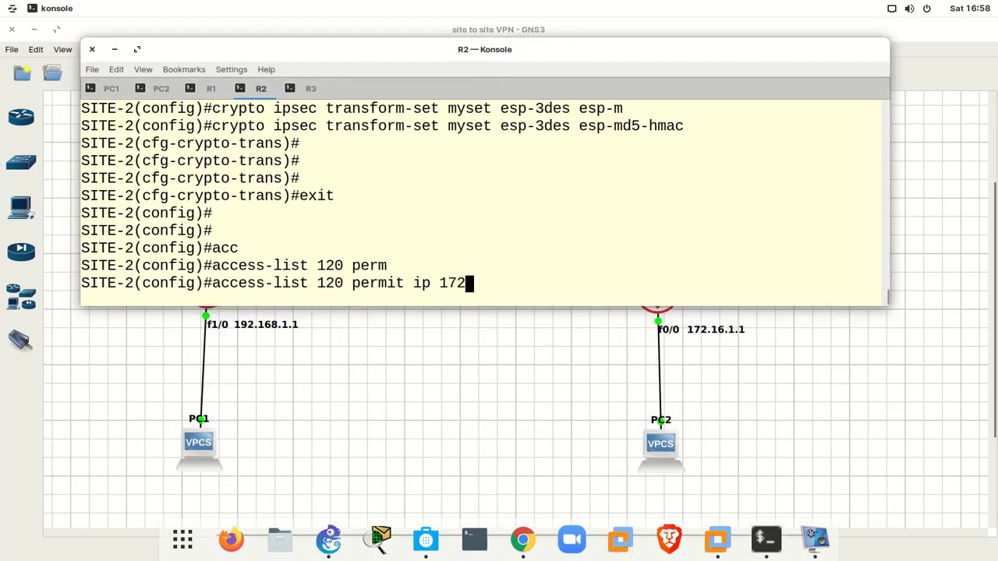
{"action": "type", "text": ".16.1.0 255.2"}
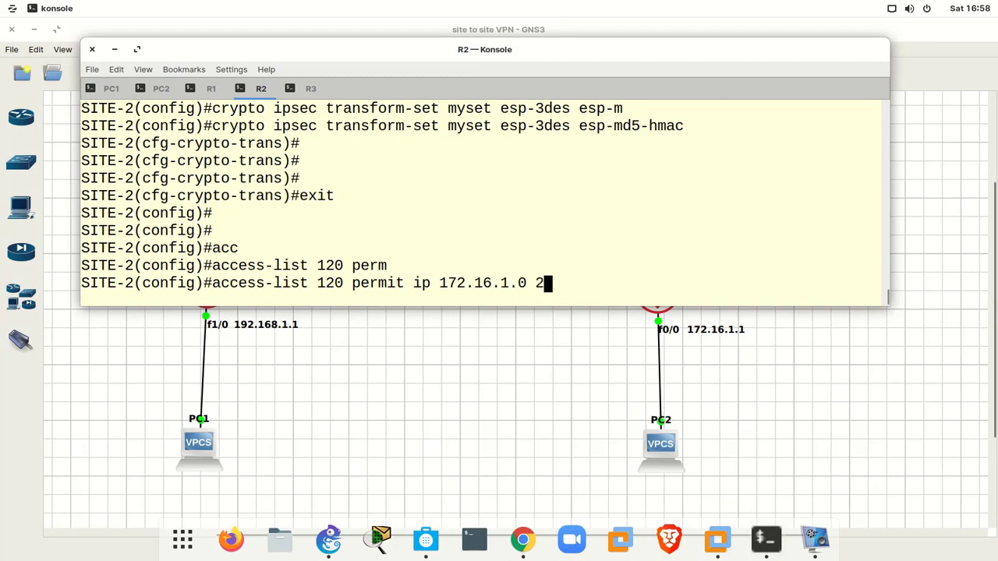
{"action": "type", "text": "55"}
{"action": "key", "text": "BackSpace"}
{"action": "key", "text": "BackSpace"}
{"action": "key", "text": "BackSpace"}
{"action": "key", "text": "BackSpace"}
{"action": "key", "text": "BackSpace"}
{"action": "key", "text": "BackSpace"}
{"action": "key", "text": "BackSpace"}
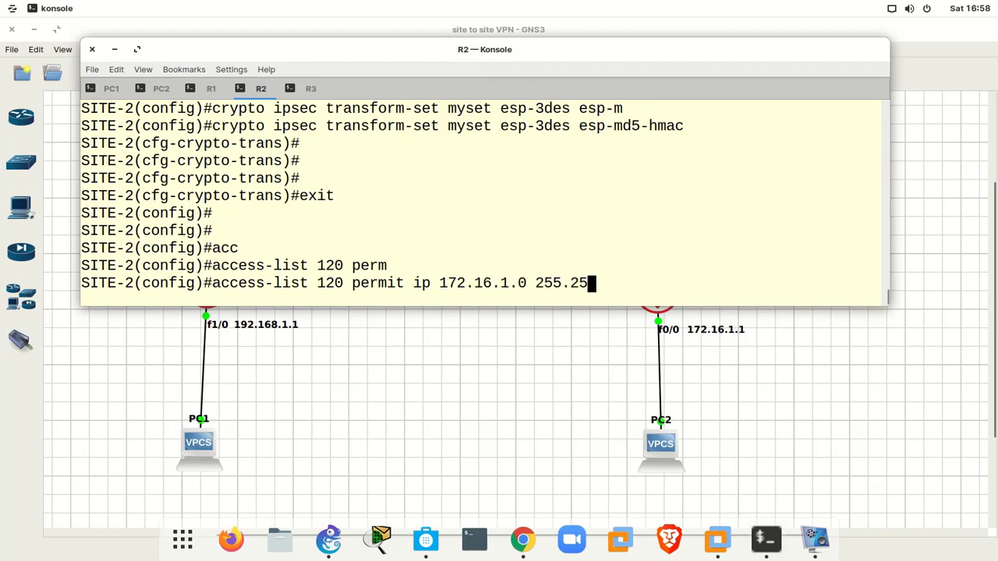
{"action": "type", "text": "0.0."}
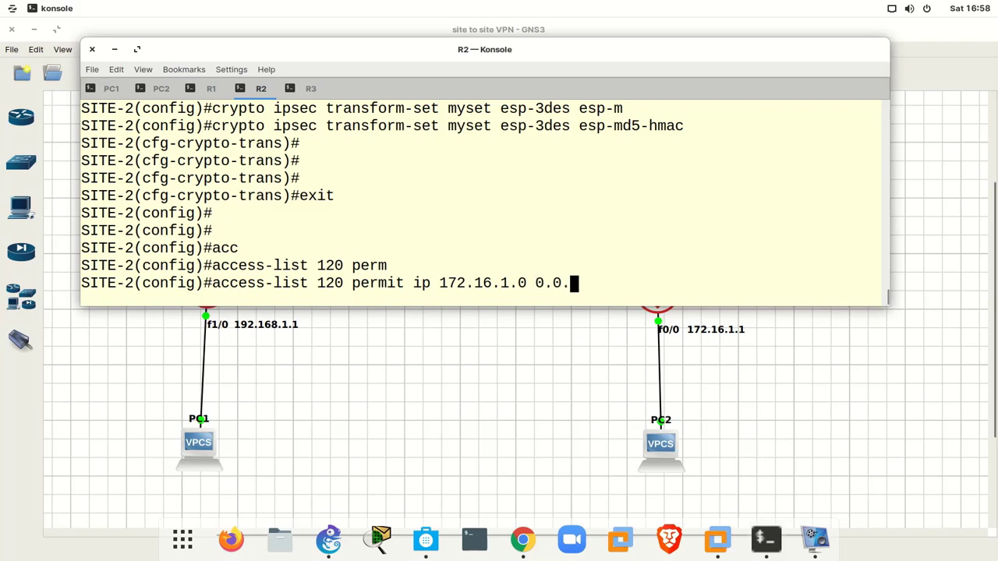
{"action": "type", "text": "0.255"}
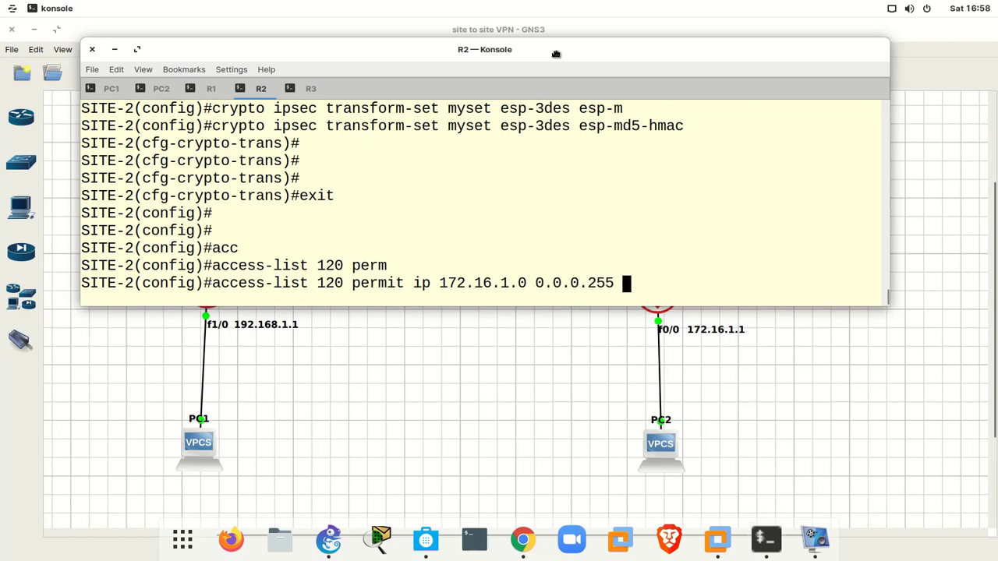
{"action": "left_click_drag", "start_coordinate": [555, 53], "coordinate": [559, 285]}
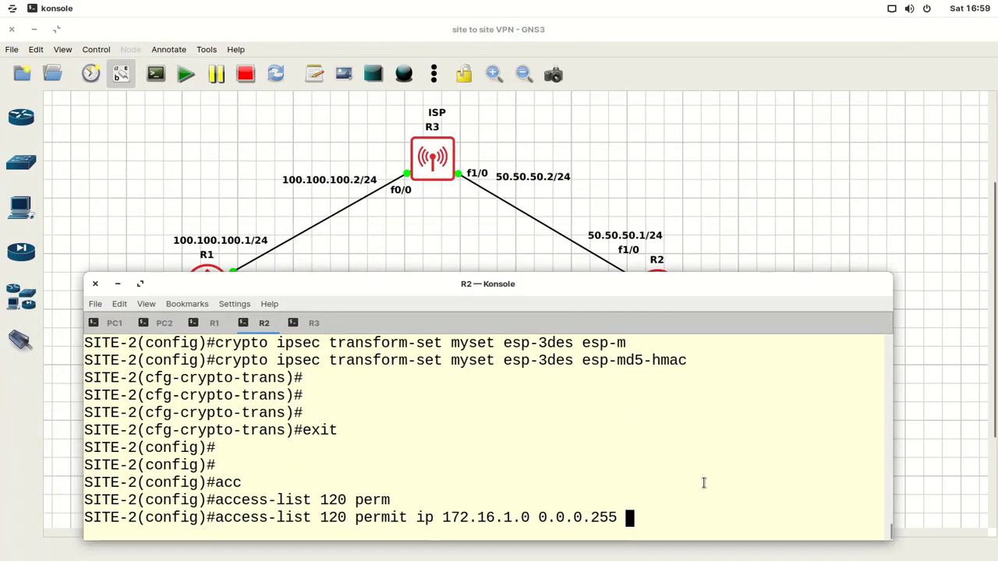
{"action": "type", "text": "192.168"}
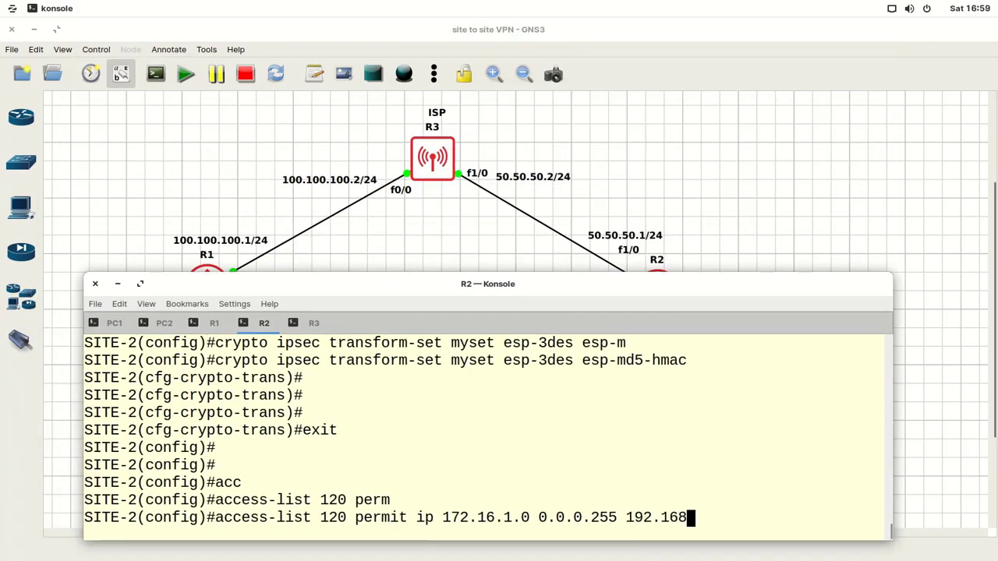
{"action": "type", "text": ".1.0 0.0."}
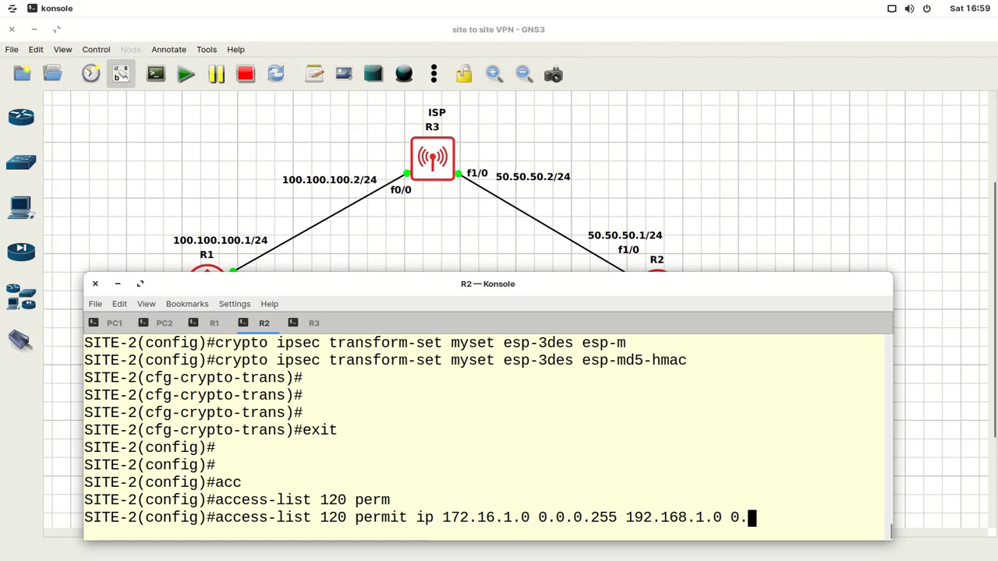
{"action": "type", "text": "0.255"}
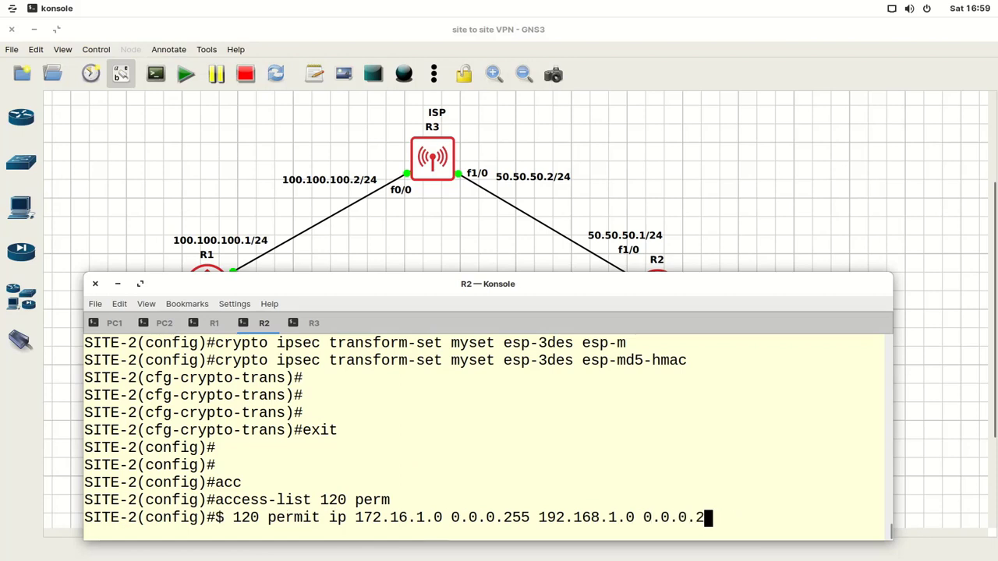
{"action": "key", "text": "Return"}
{"action": "key", "text": "Return"}
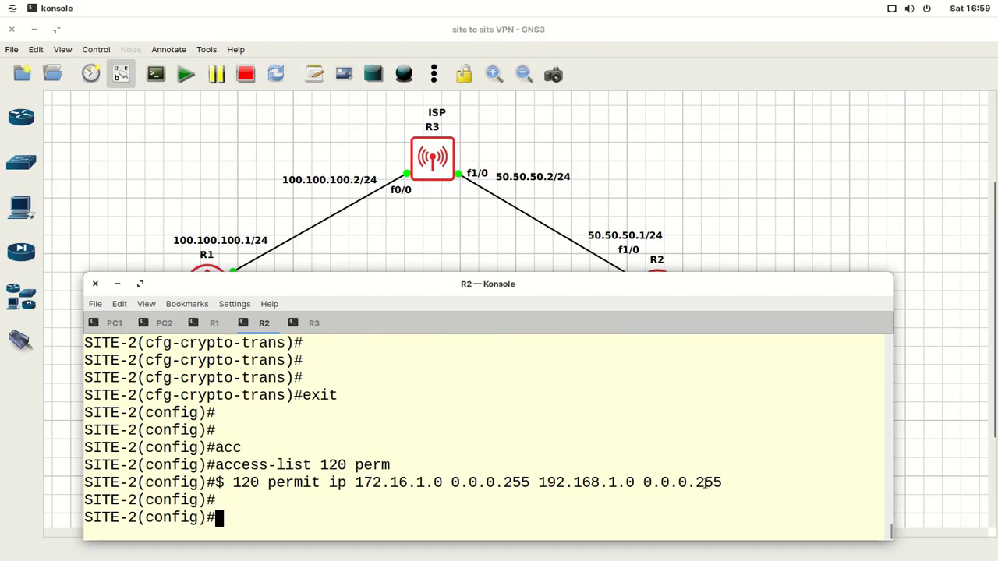
- Add crypto map mymap entry 50 of type ipsec-isakmp on R2
{"action": "left_click_drag", "start_coordinate": [85, 272], "coordinate": [93, 428]}
{"action": "left_click_drag", "start_coordinate": [332, 438], "coordinate": [368, 219]}
{"action": "left_click_drag", "start_coordinate": [925, 325], "coordinate": [925, 354]}
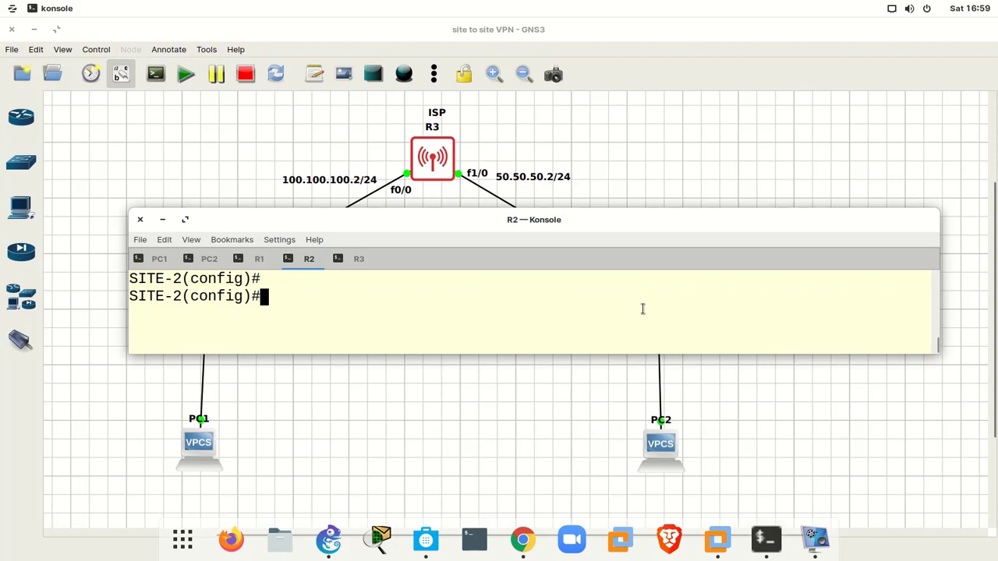
{"action": "type", "text": "cry"}
{"action": "key", "text": "Tab"}
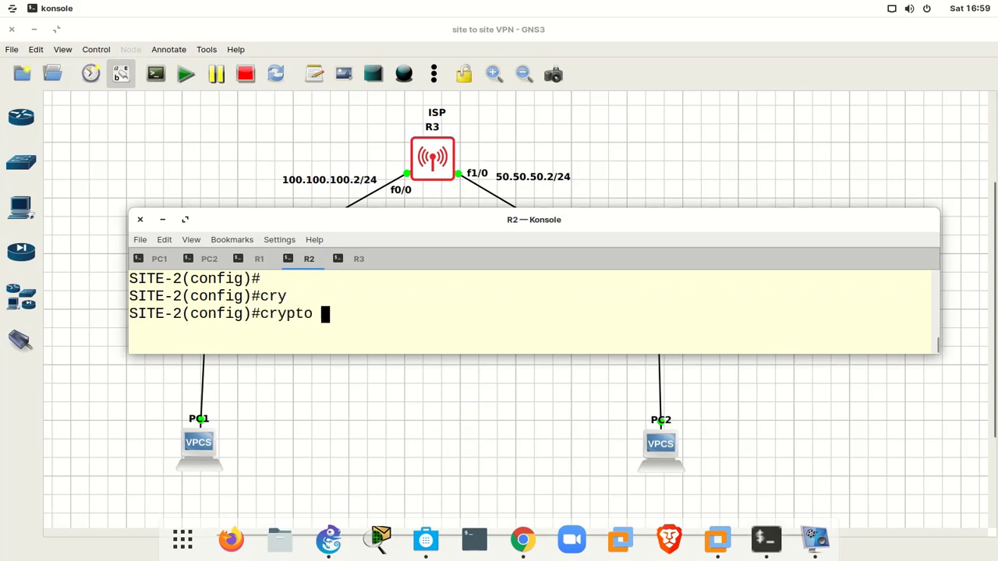
{"action": "type", "text": "m"}
{"action": "key", "text": "Tab"}
{"action": "type", "text": "ap m"}
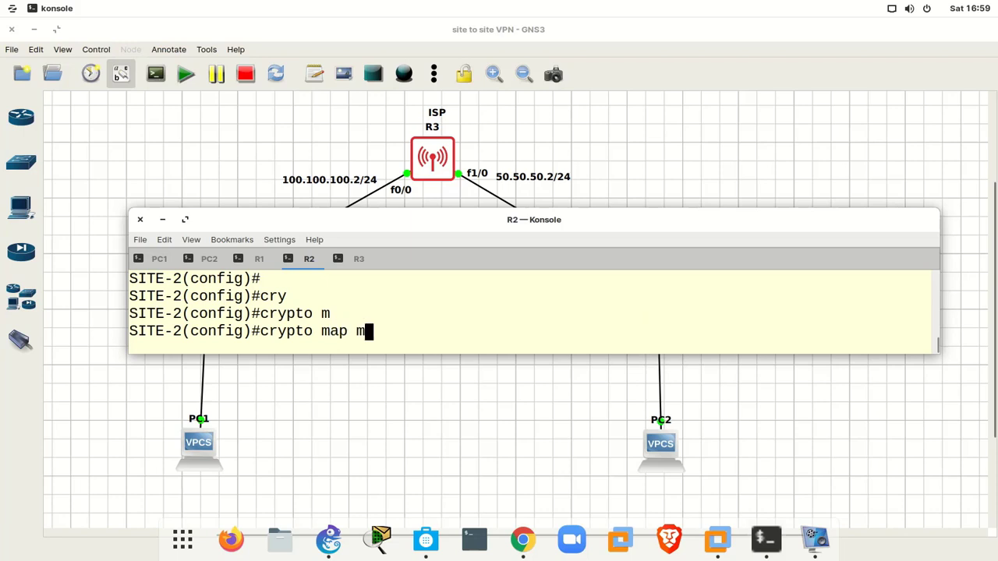
{"action": "key", "text": "Tab"}
{"action": "type", "text": "ymap"}
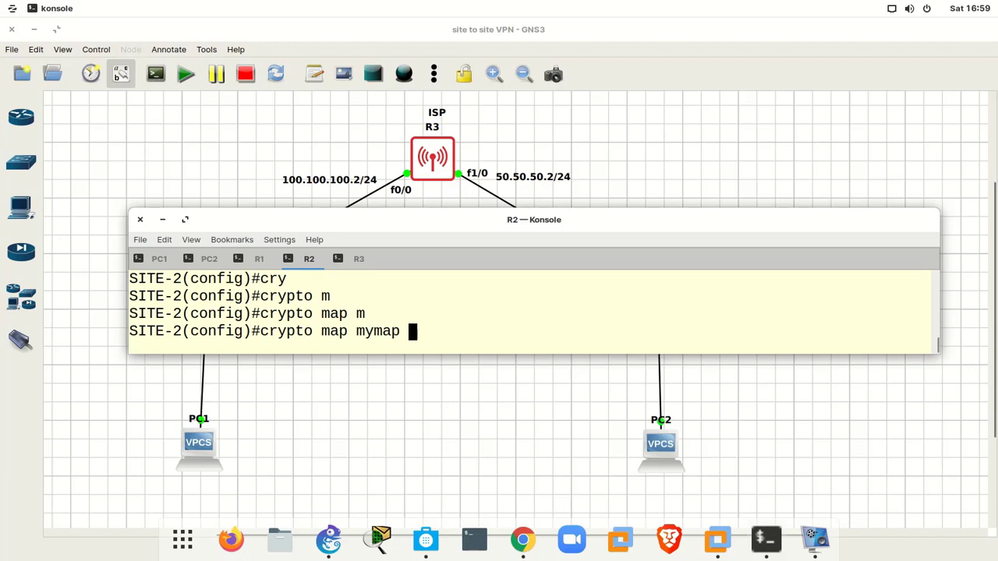
{"action": "type", "text": "50 "}
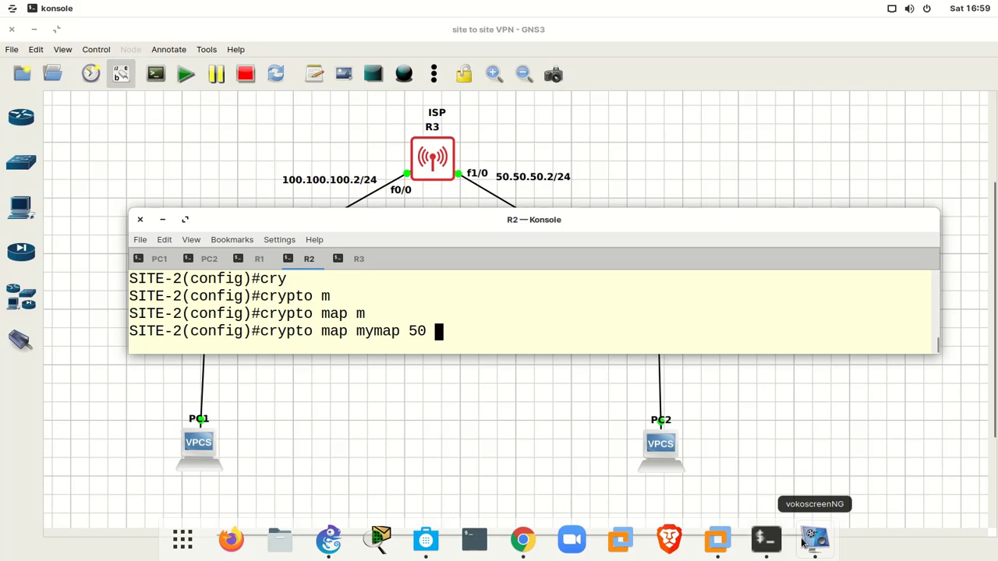
{"action": "type", "text": "ips"}
{"action": "key", "text": "Tab"}
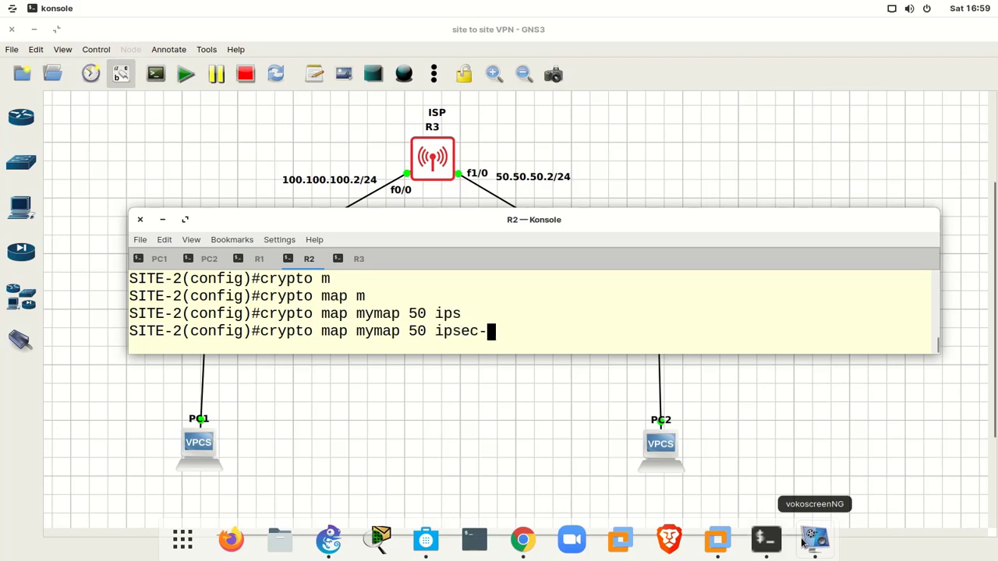
{"action": "type", "text": "is"}
{"action": "key", "text": "Tab"}
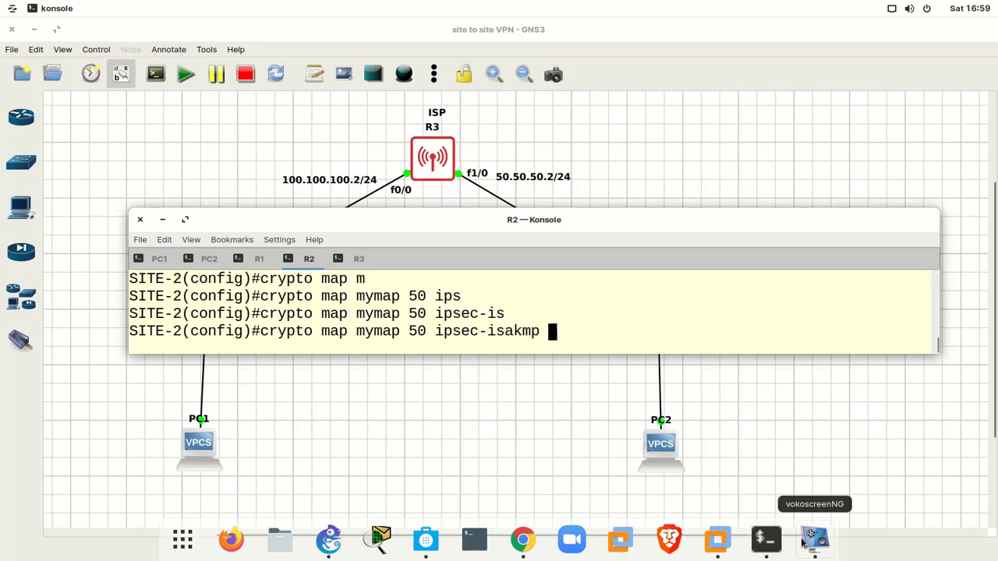
{"action": "key", "text": "Return"}
{"action": "key", "text": "Return"}
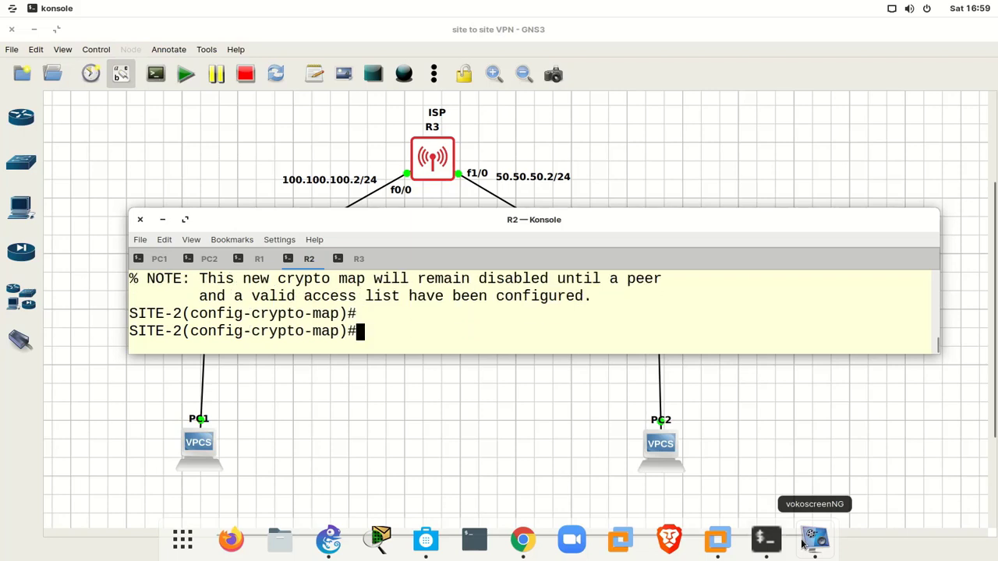
- Set peer 100.100.100.1 on R2's crypto map mymap 50
{"action": "type", "text": "set p"}
{"action": "key", "text": "Tab"}
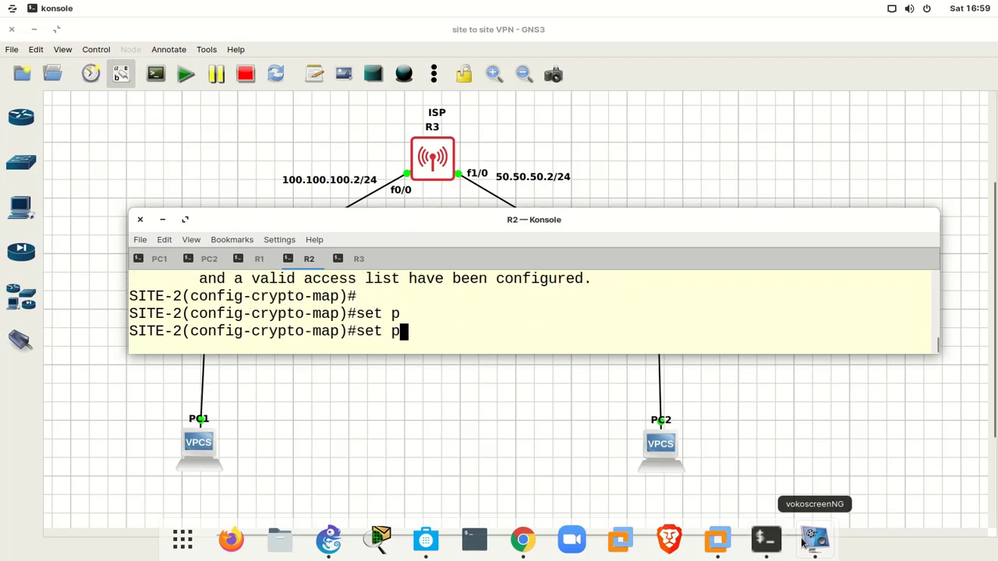
{"action": "type", "text": "ee"}
{"action": "key", "text": "Tab"}
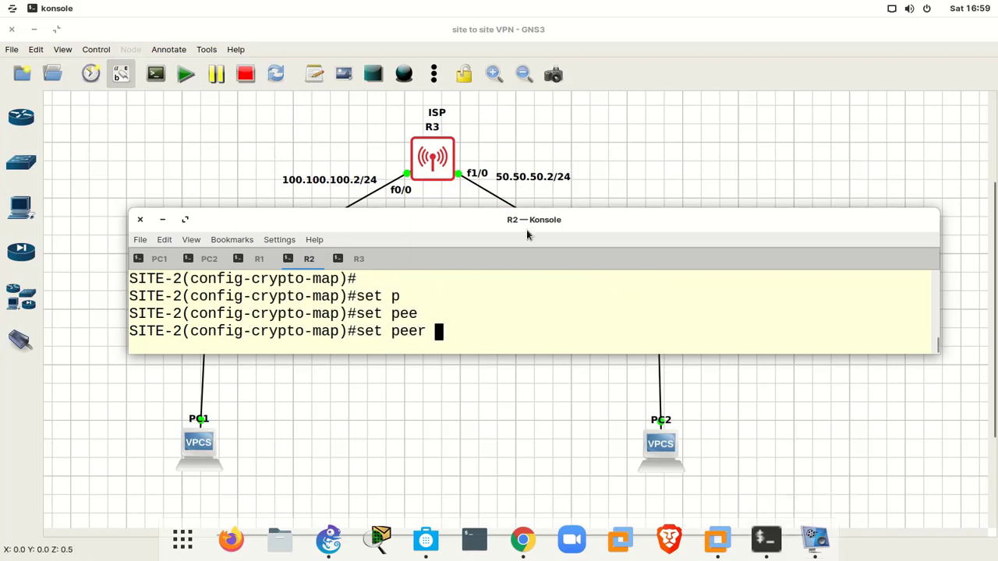
{"action": "left_click_drag", "start_coordinate": [526, 222], "coordinate": [541, 373]}
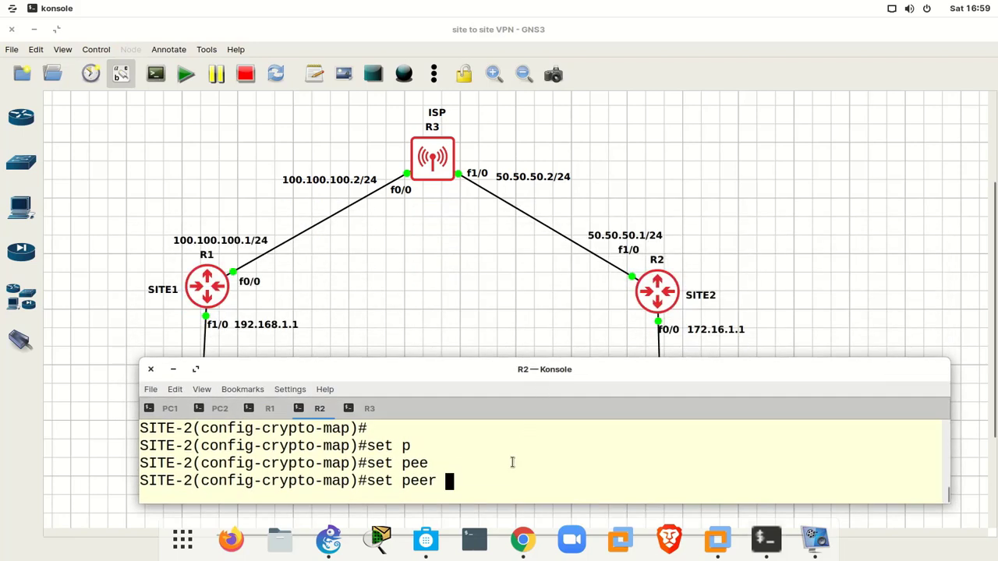
{"action": "type", "text": "100.100.100"}
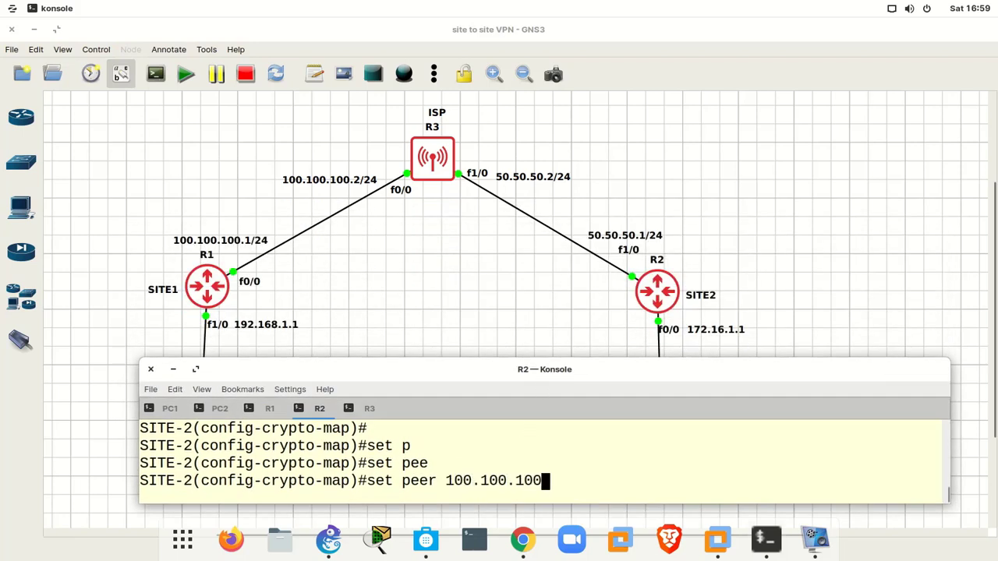
{"action": "type", "text": ".1"}
{"action": "key", "text": "Return"}
{"action": "key", "text": "Return"}
{"action": "key", "text": "Return"}
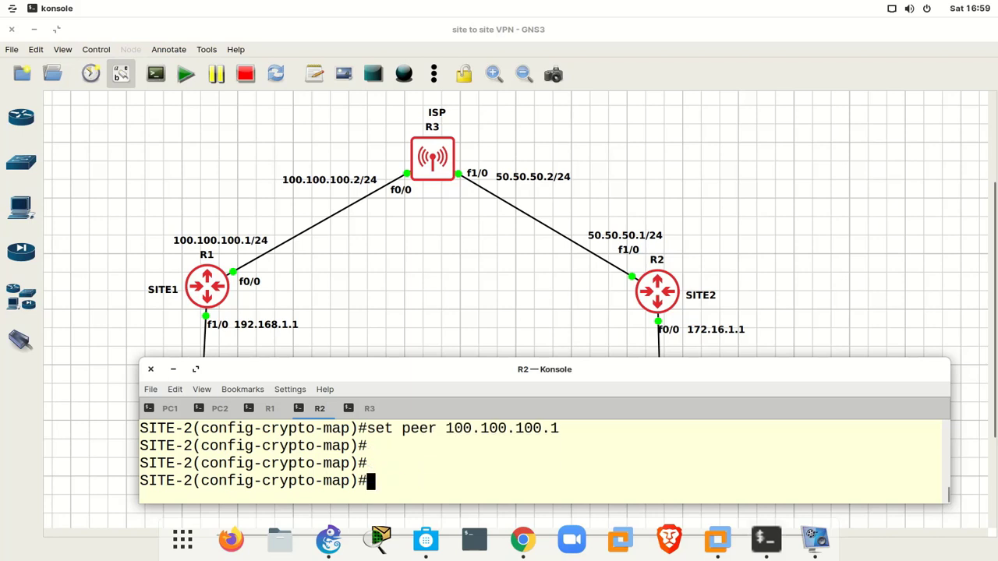
- Assign transform set myset to the crypto map
{"action": "type", "text": "set tr"}
{"action": "key", "text": "Tab"}
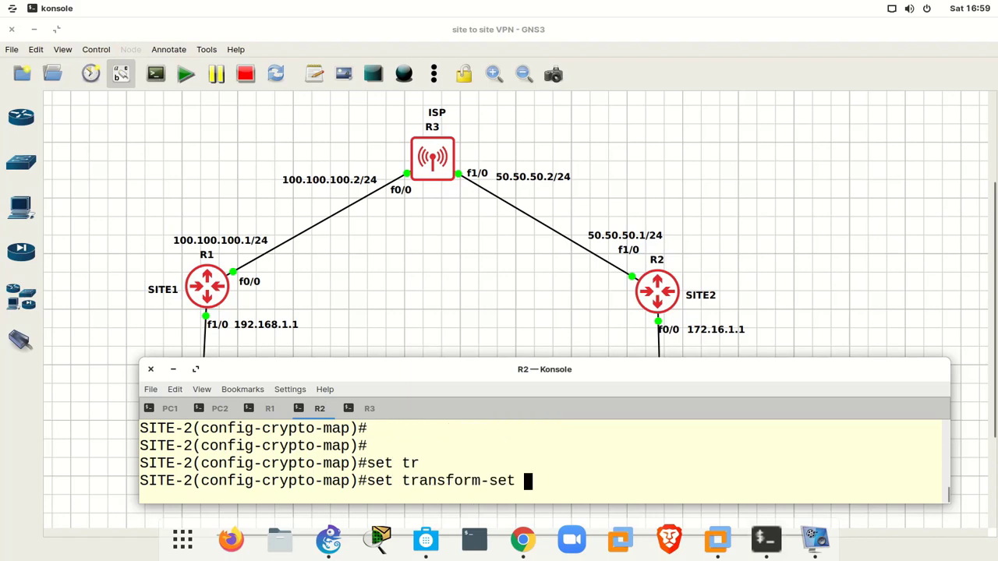
{"action": "type", "text": "myset"}
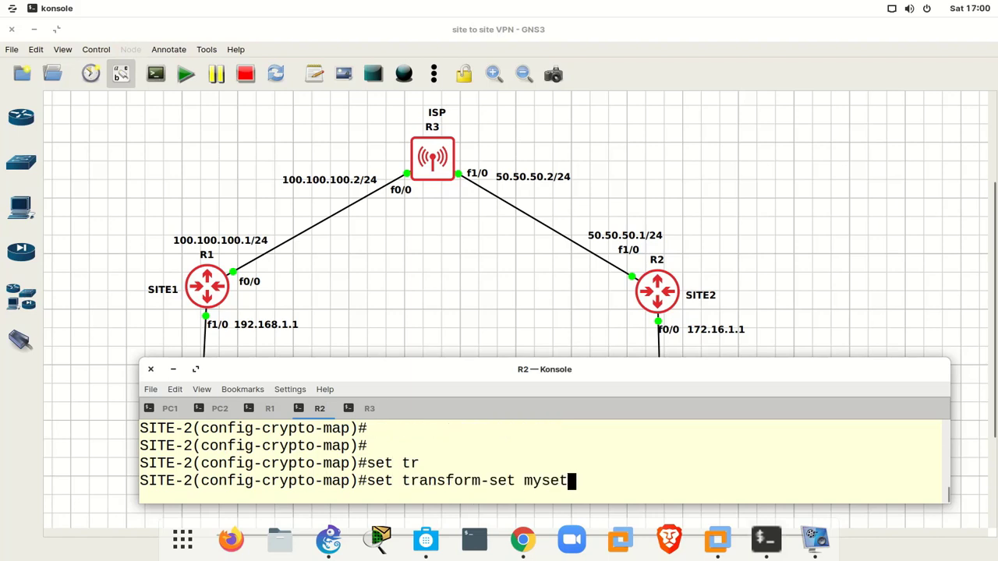
{"action": "key", "text": "Return"}
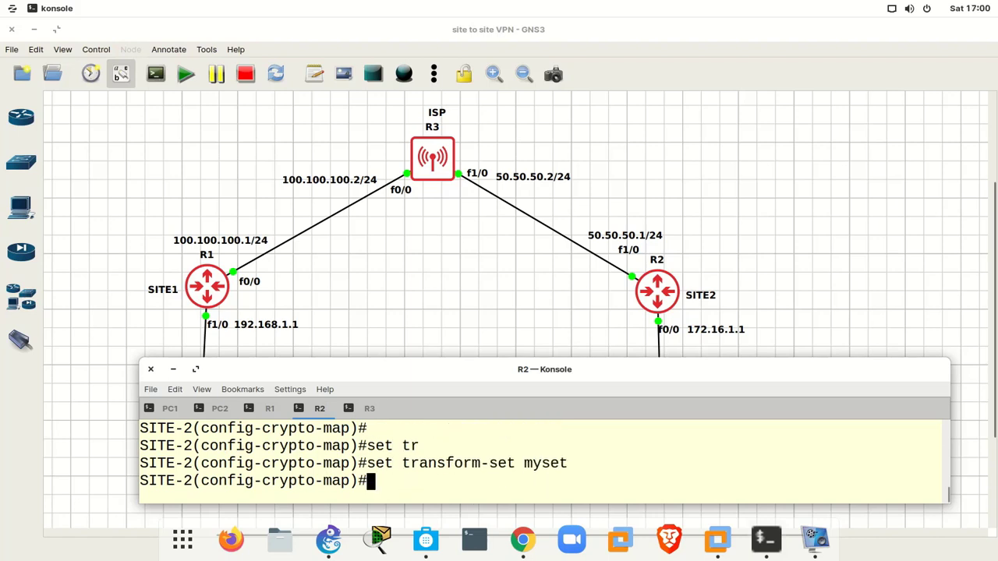
- Match access list 120 in the crypto map, then exit crypto-map configuration
{"action": "type", "text": "mat"}
{"action": "key", "text": "Tab"}
{"action": "type", "text": "add"}
{"action": "key", "text": "Tab"}
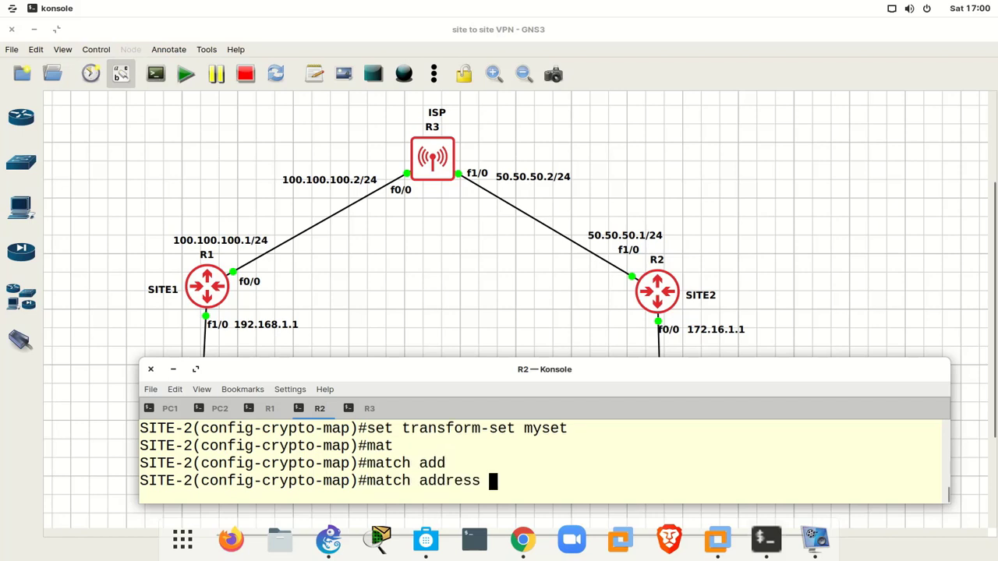
{"action": "type", "text": "120"}
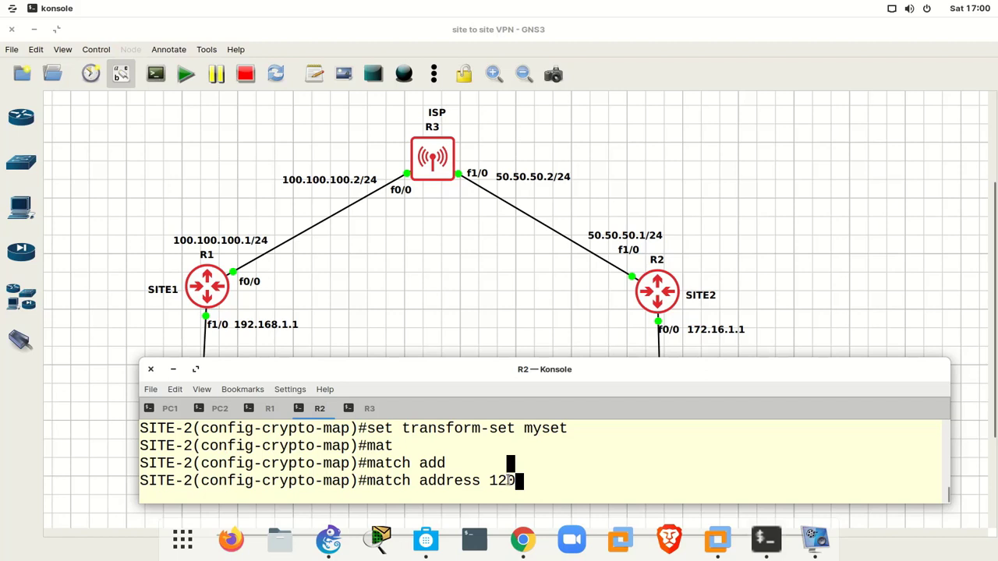
{"action": "key", "text": "Return"}
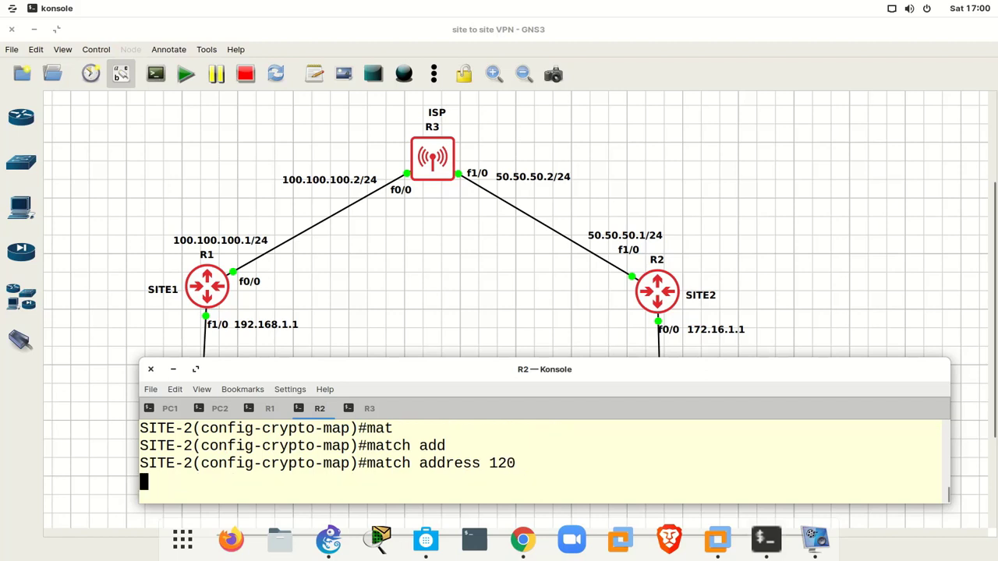
{"action": "key", "text": "Return"}
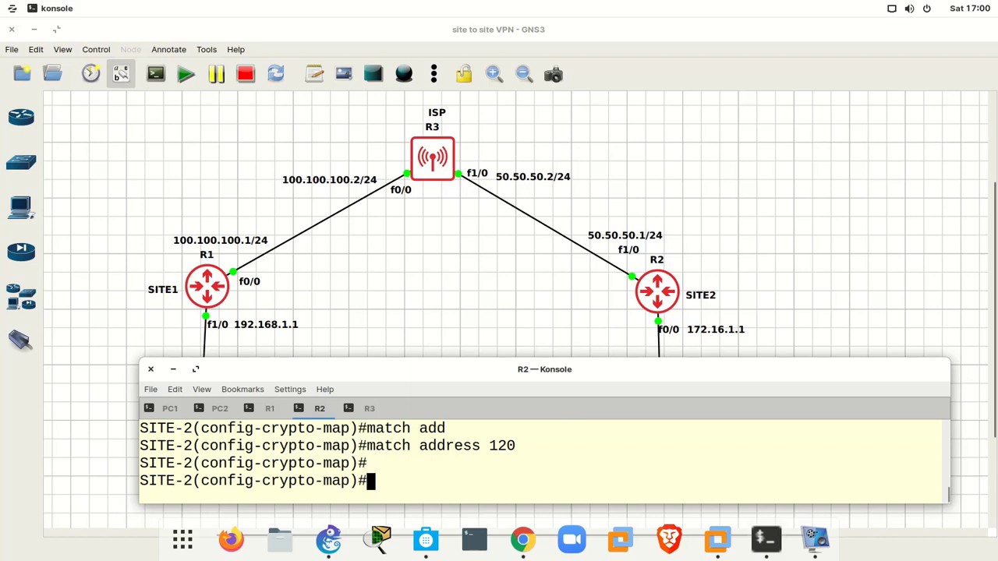
{"action": "type", "text": "exit"}
{"action": "key", "text": "Return"}
{"action": "key", "text": "Return"}
{"action": "key", "text": "Return"}
{"action": "key", "text": "Return"}
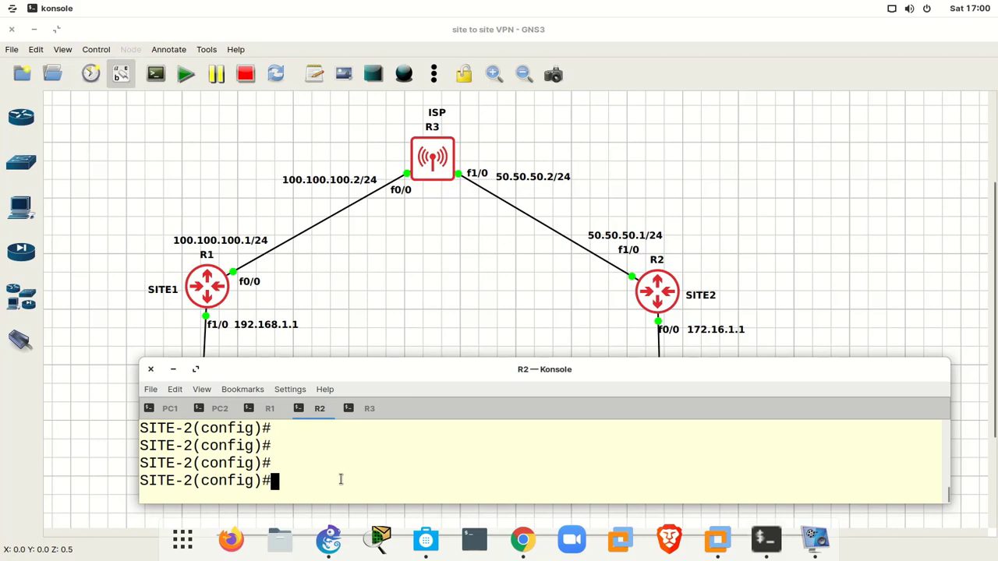
- Apply crypto map mymap to R2's interface f1/0 and highlight the 'ISAKMP is ON' message
{"action": "type", "text": "int f1/0"}
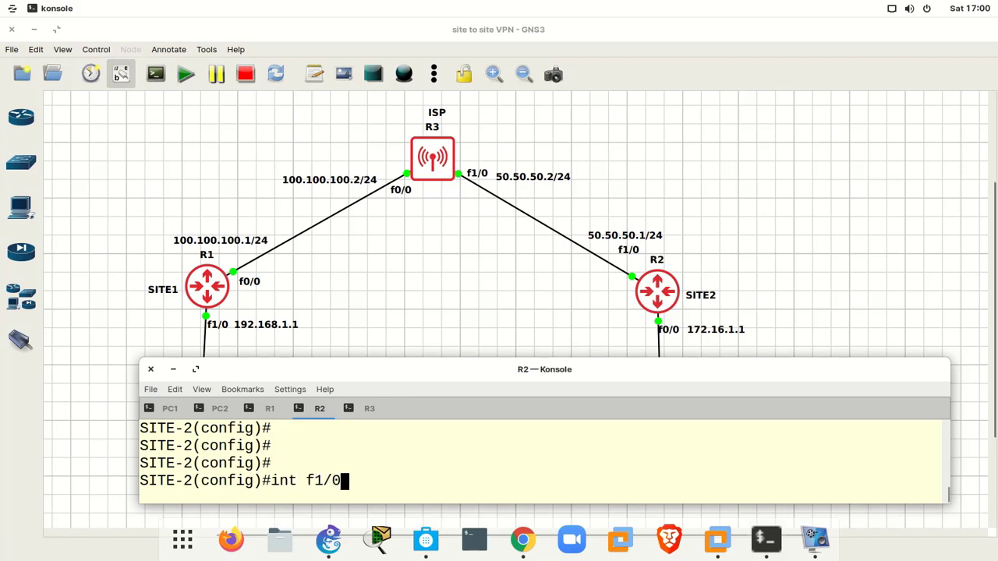
{"action": "key", "text": "Return"}
{"action": "key", "text": "Return"}
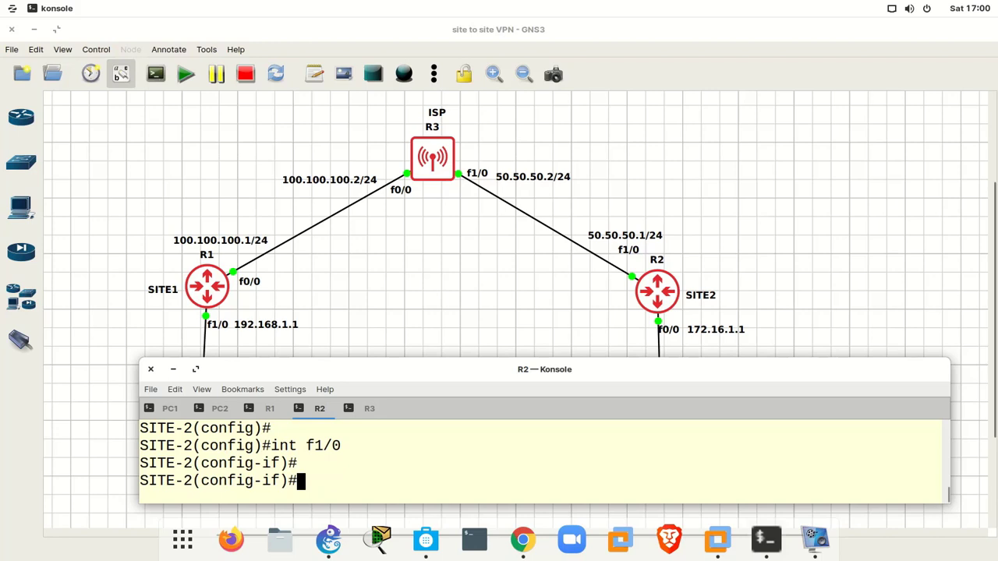
{"action": "type", "text": "cry"}
{"action": "key", "text": "Tab"}
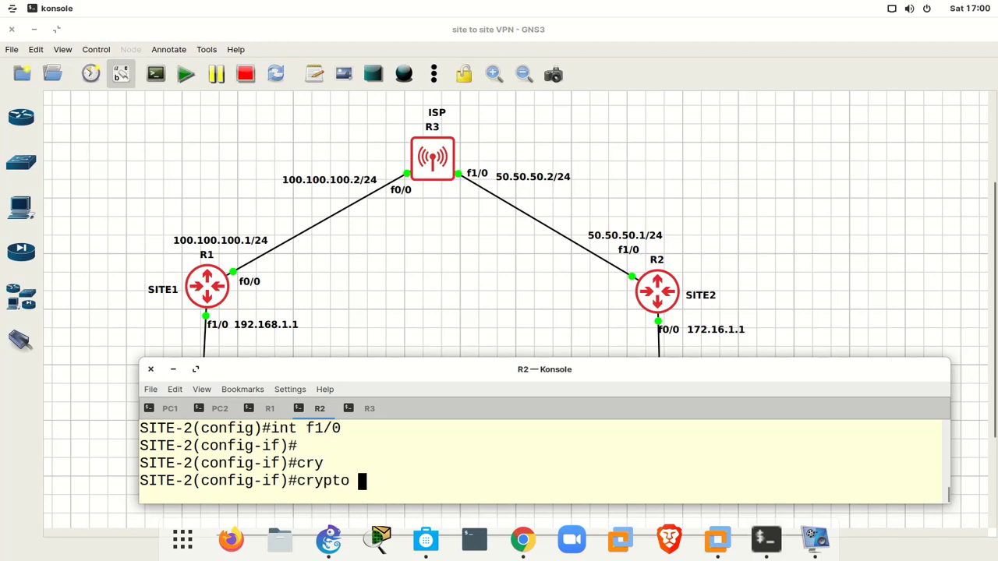
{"action": "type", "text": "ma"}
{"action": "key", "text": "Tab"}
{"action": "type", "text": "m"}
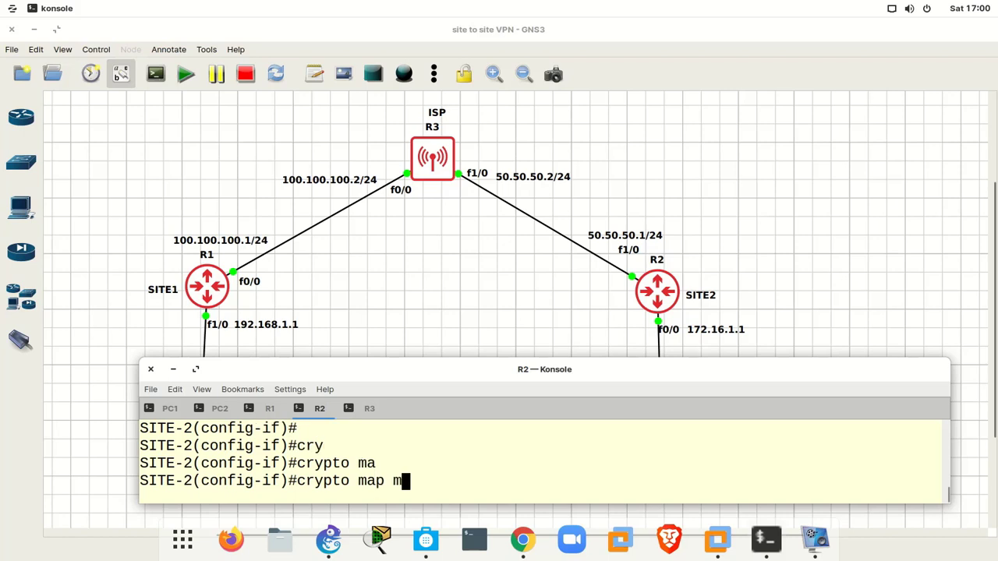
{"action": "type", "text": "ymap"}
{"action": "key", "text": "Return"}
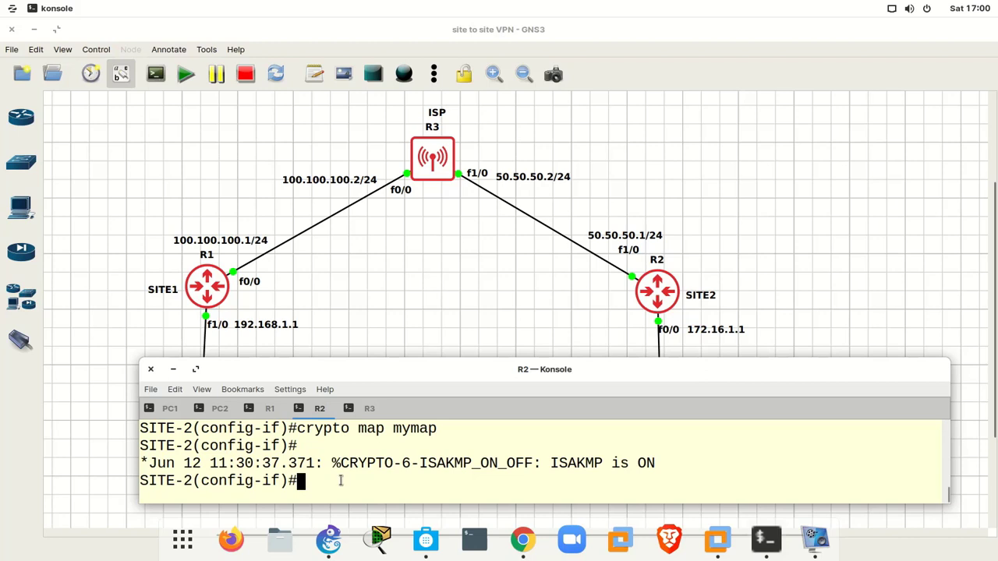
{"action": "triple_click", "coordinate": [453, 462]}
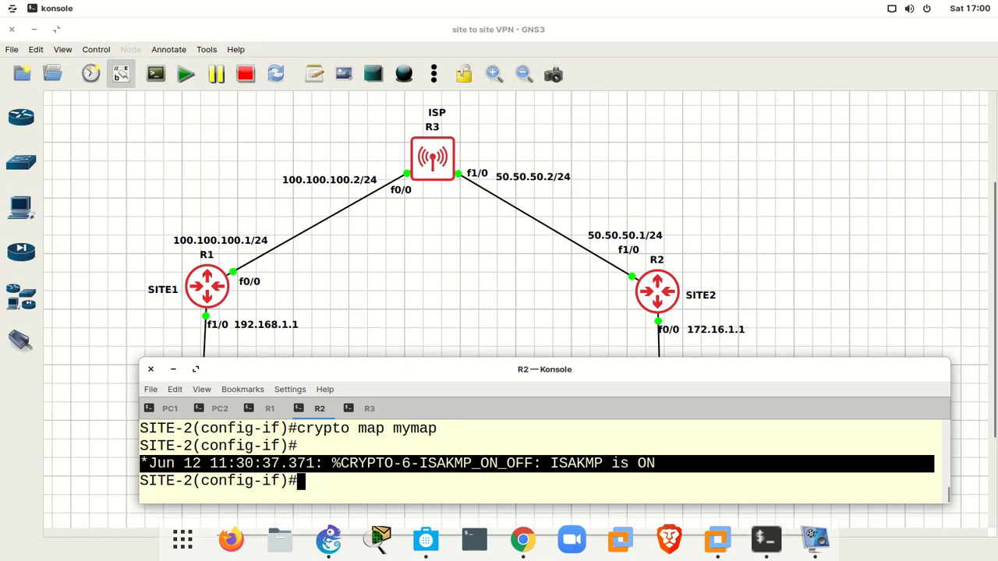
- Return to privileged mode and save R2's configuration with 'wr'
{"action": "key", "text": "ctrl+z"}
{"action": "type", "text": "wr"}
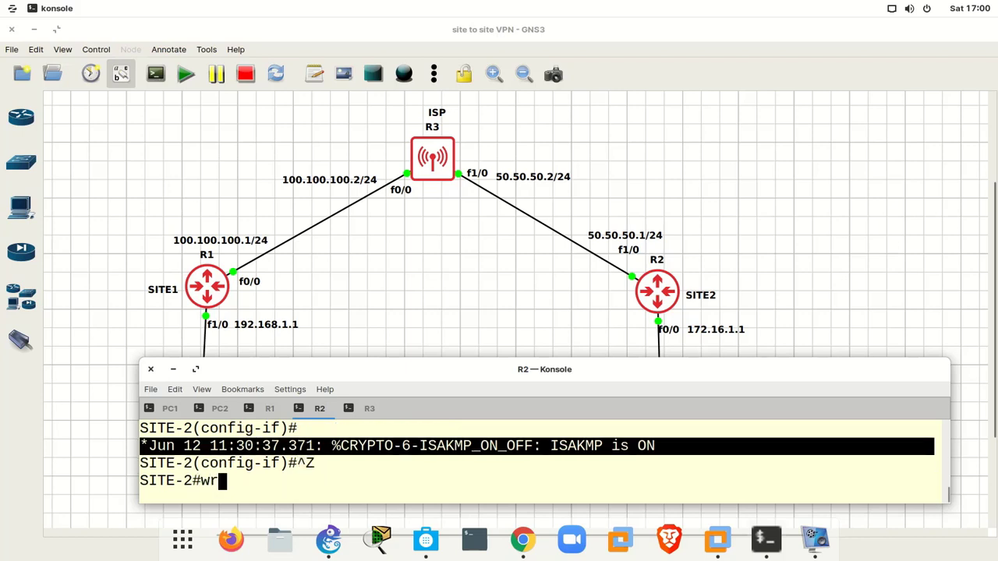
{"action": "key", "text": "Return"}
{"action": "key", "text": "Return"}
{"action": "key", "text": "Return"}
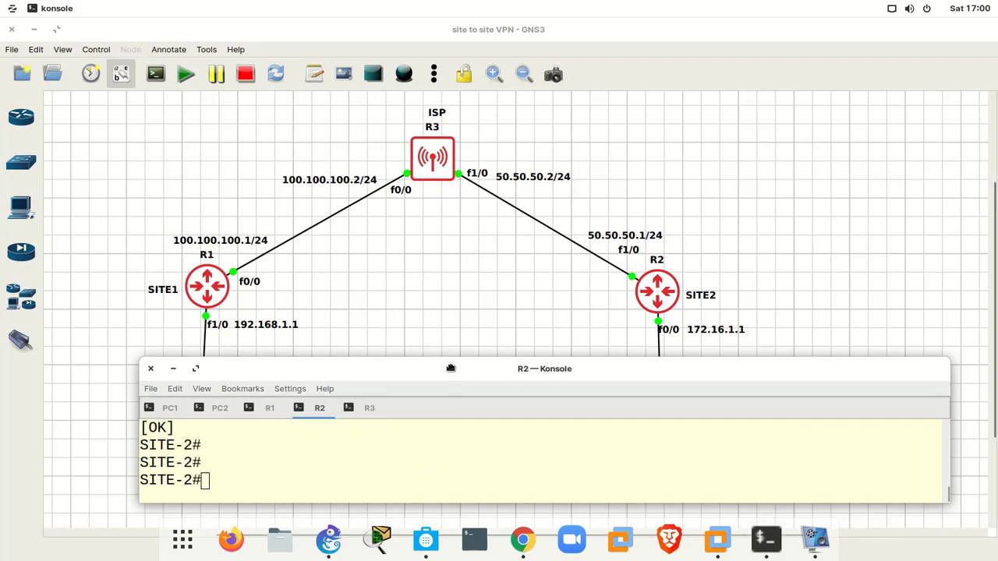
- Rerun PC1's ping to 172.16.1.2, then restore the console to a small window
{"action": "double_click", "coordinate": [452, 370]}
{"action": "left_click", "coordinate": [31, 68]}
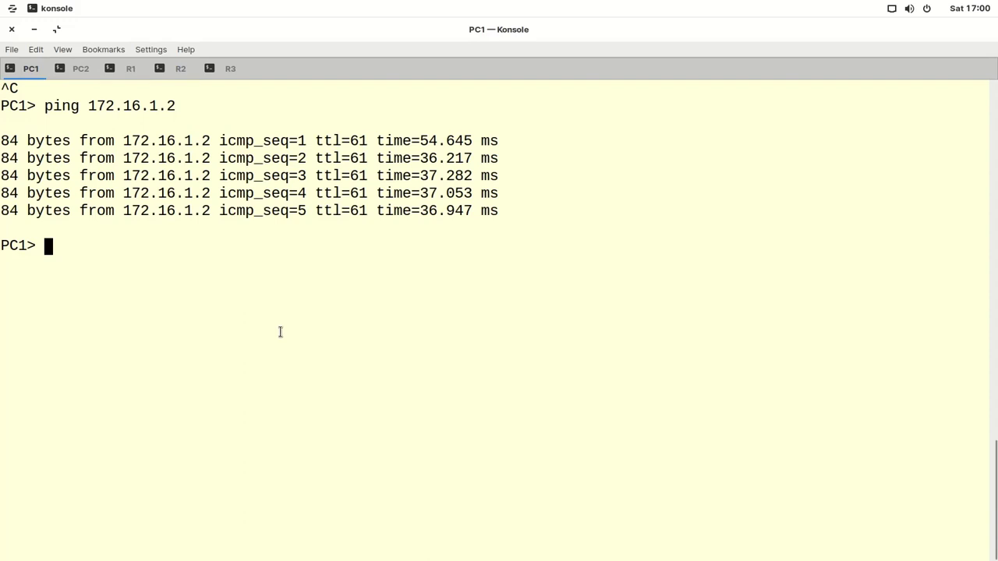
{"action": "key", "text": "Up"}
{"action": "key", "text": "Return"}
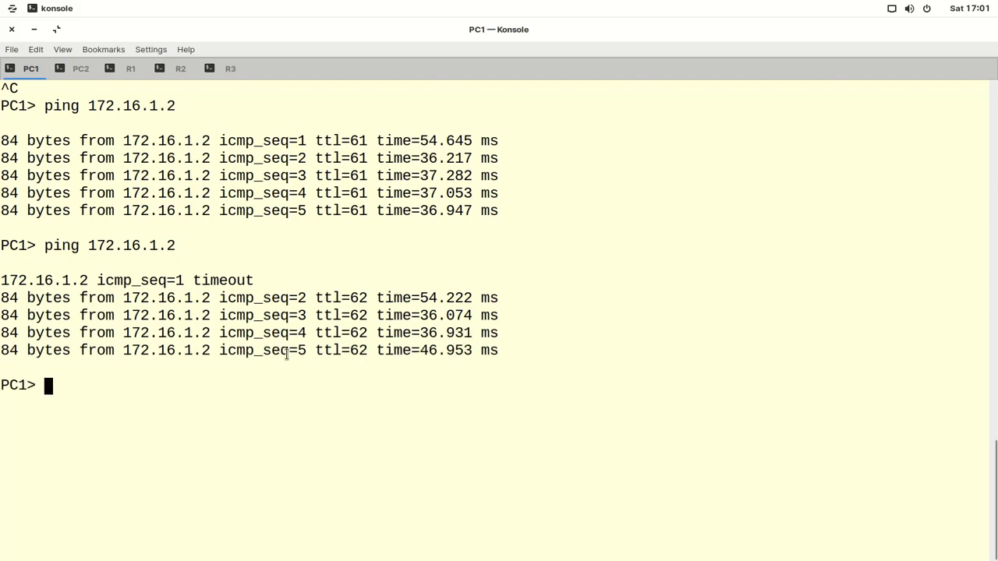
{"action": "double_click", "coordinate": [451, 36]}
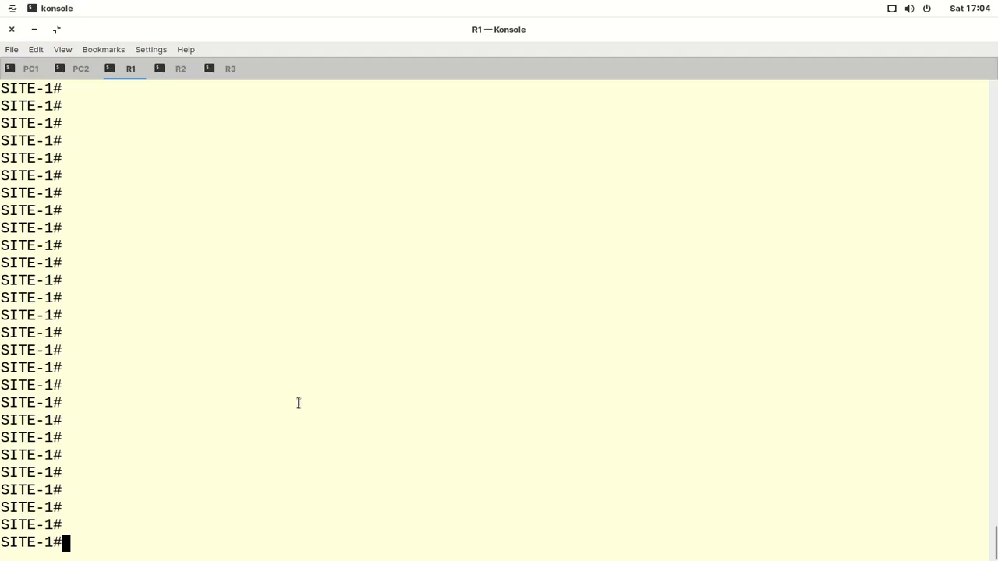
- Run 'show crypto isakmp sa' on R1 and highlight the ACTIVE QM_IDLE SA row
{"action": "type", "text": "sh cry"}
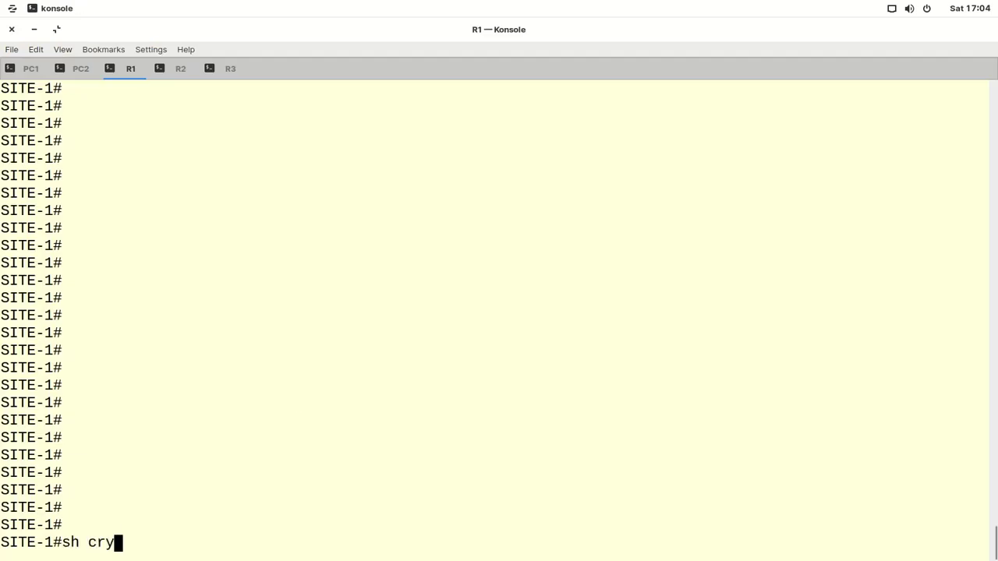
{"action": "key", "text": "Tab"}
{"action": "type", "text": "is"}
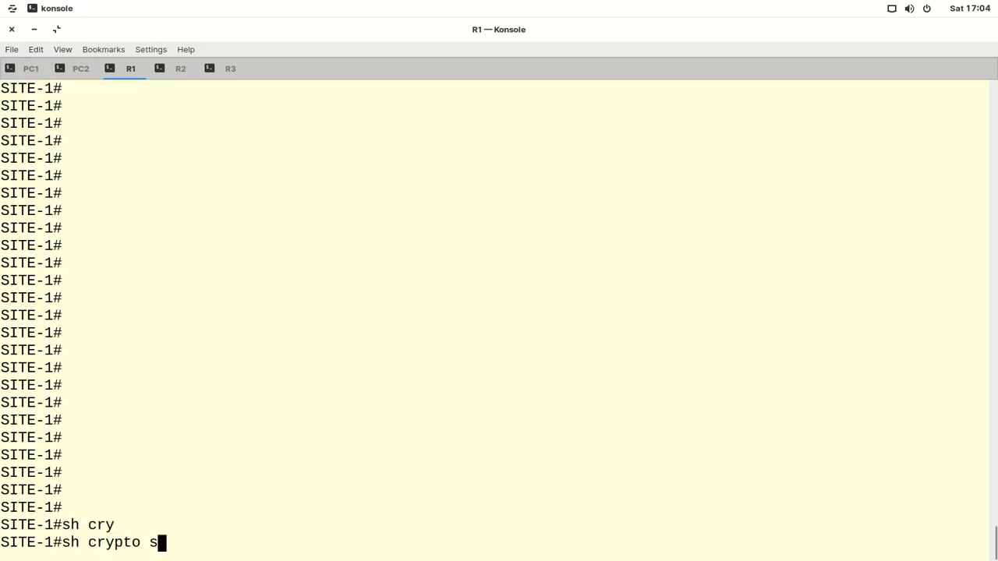
{"action": "key", "text": "Tab"}
{"action": "type", "text": "sa"}
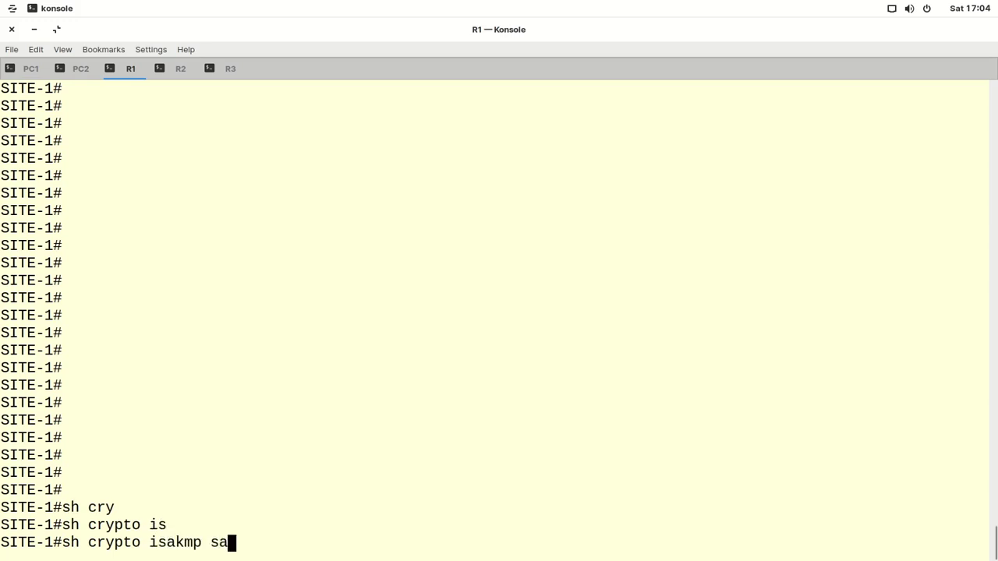
{"action": "key", "text": "Return"}
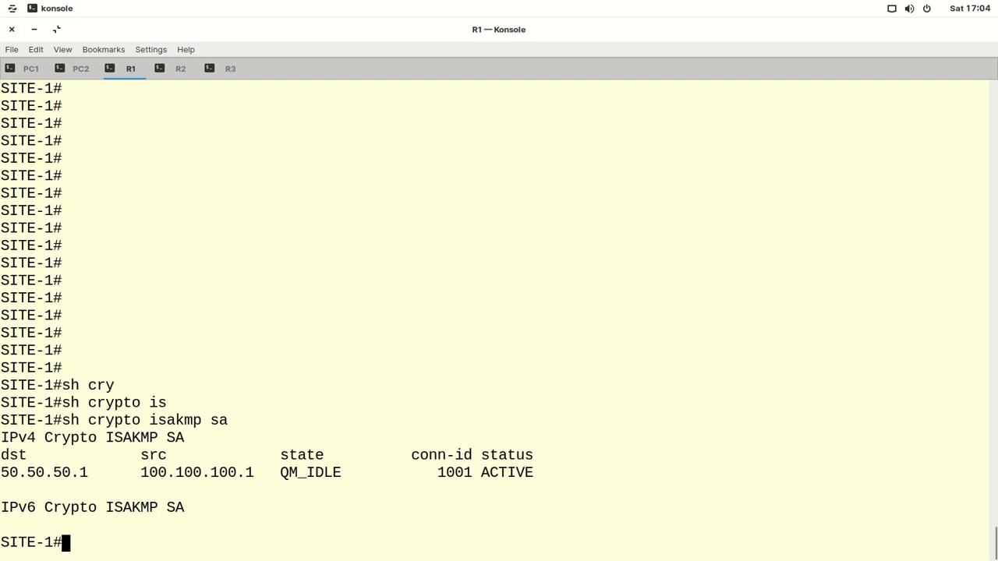
{"action": "triple_click", "coordinate": [478, 476]}
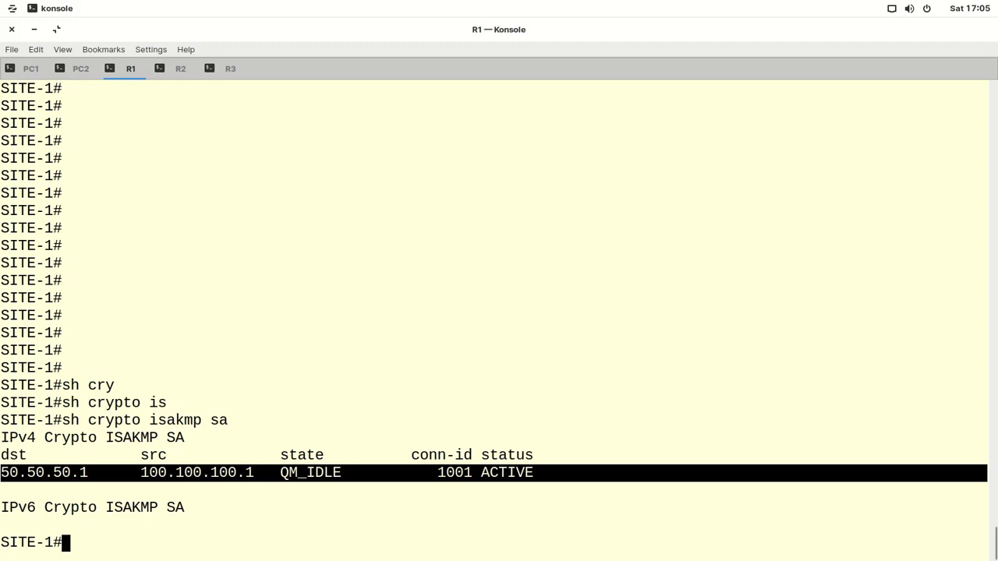
{"action": "left_click", "coordinate": [806, 525]}
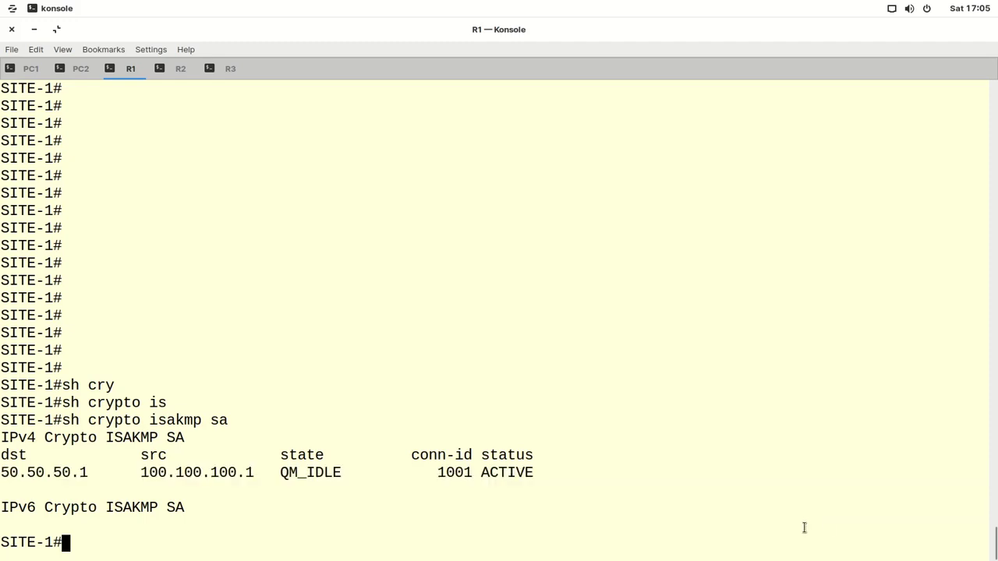
- Begin typing the 'show crypto' command at R1's prompt
{"action": "type", "text": "c"}
{"action": "key", "text": "BackSpace"}
{"action": "type", "text": "sh cry"}
{"action": "key", "text": "Tab"}
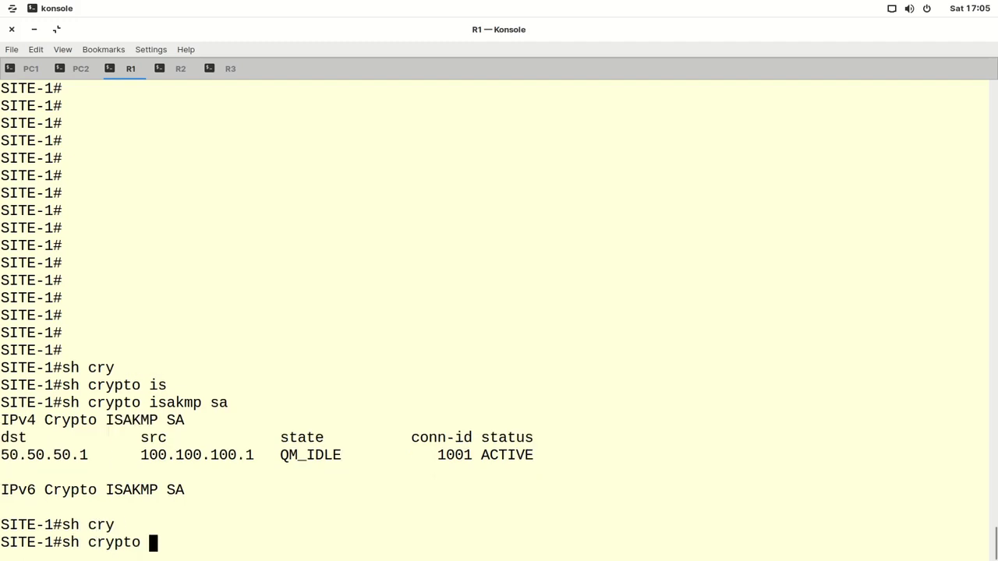
- Run 'show crypto ipsec sa' on R1 and highlight the crypto map mymap line
{"action": "type", "text": "ip"}
{"action": "key", "text": "Tab"}
{"action": "type", "text": "sa"}
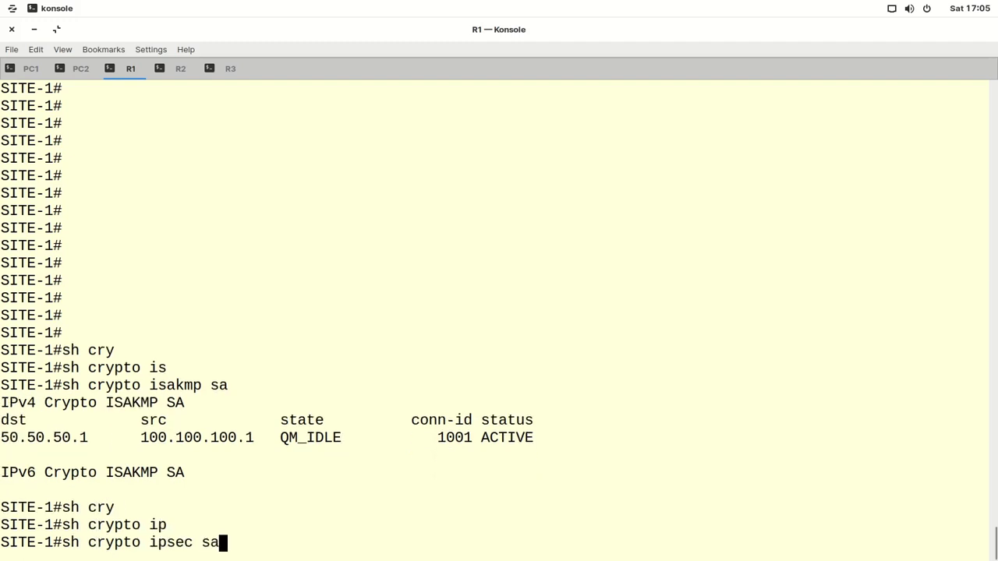
{"action": "key", "text": "Return"}
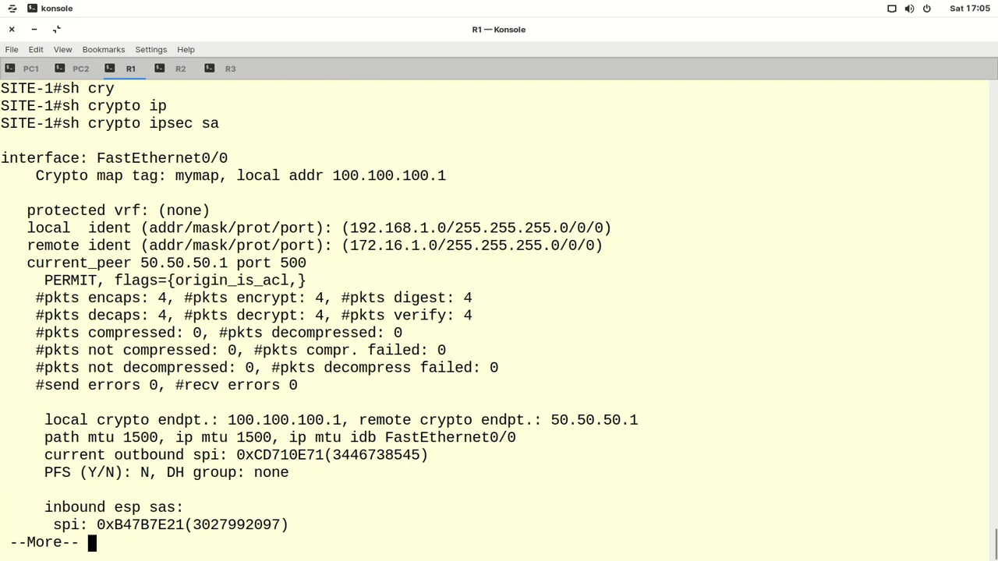
{"action": "key", "text": "Return"}
{"action": "key", "text": "Return"}
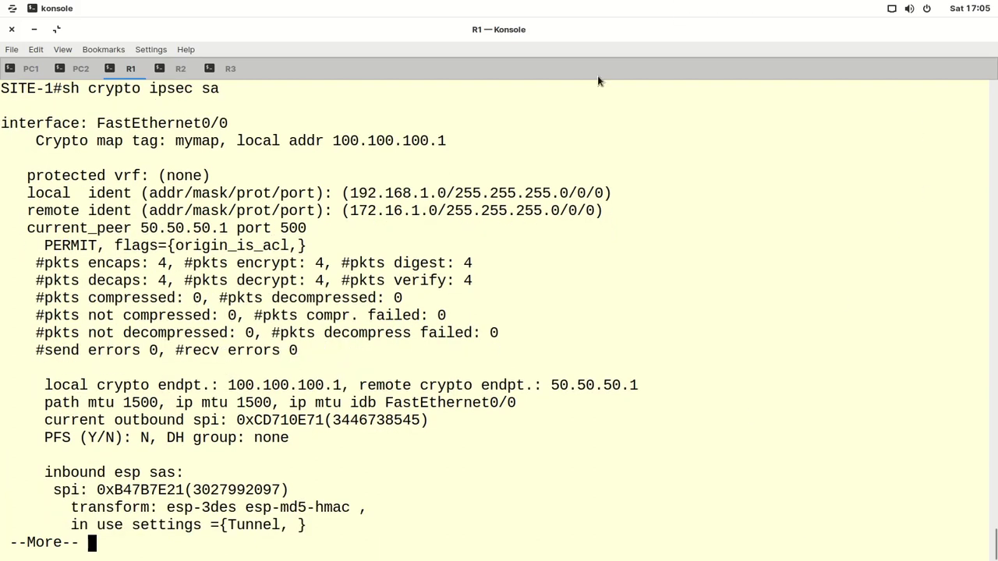
{"action": "triple_click", "coordinate": [264, 138]}
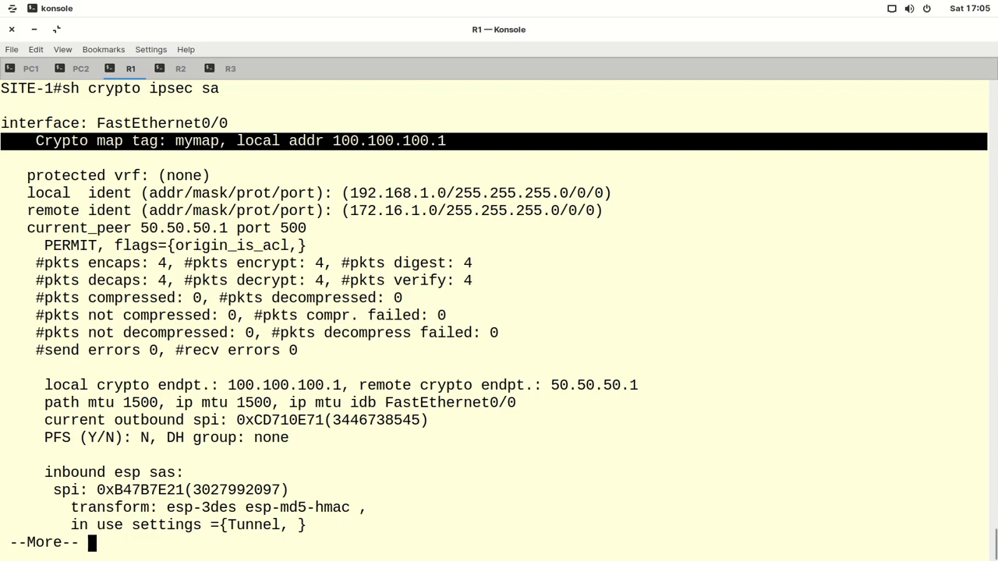
{"action": "key", "text": "Return"}
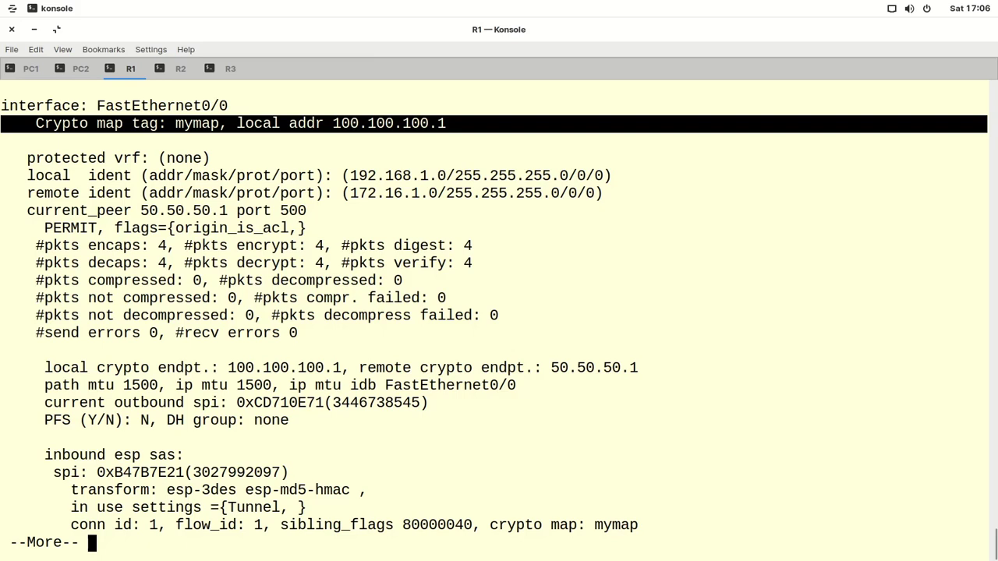
- Highlight remote peer 50.50.50.1 and page through to the outbound ESP SA details
{"action": "left_click_drag", "start_coordinate": [675, 369], "coordinate": [536, 369]}
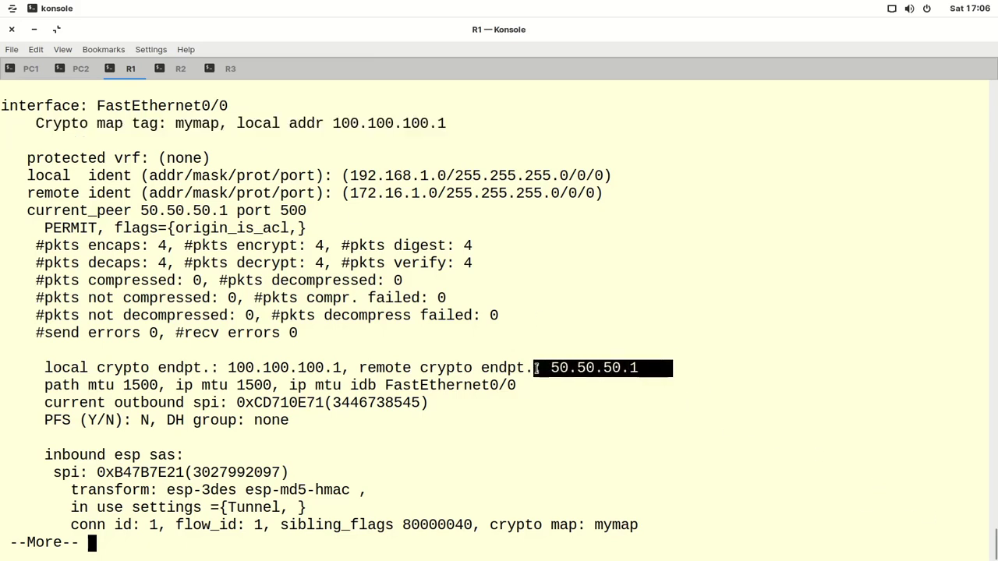
{"action": "left_click", "coordinate": [0, 555]}
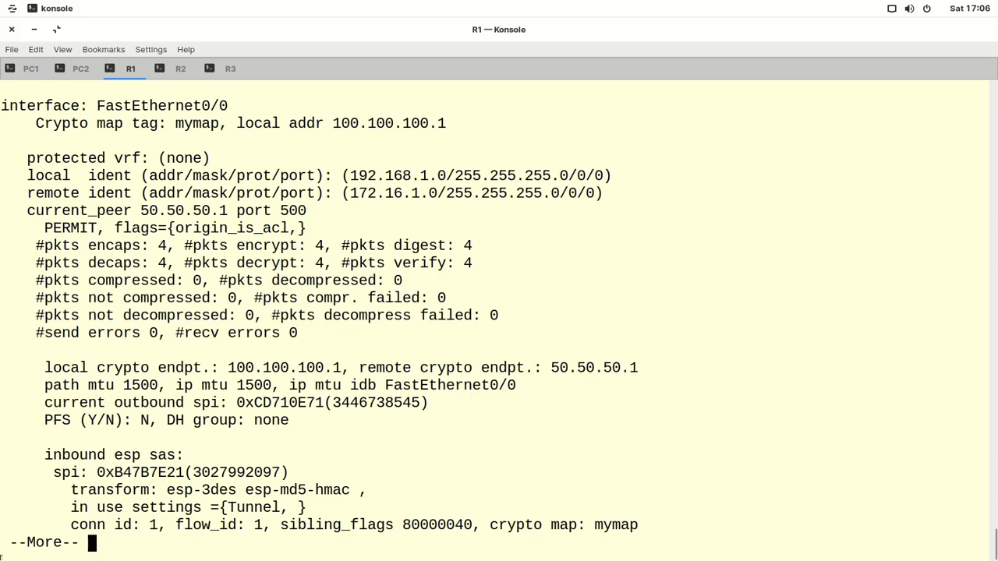
{"action": "key", "text": "Return"}
{"action": "key", "text": "Return"}
{"action": "key", "text": "Return"}
{"action": "key", "text": "Return"}
{"action": "key", "text": "Return"}
{"action": "key", "text": "Return"}
{"action": "key", "text": "Return"}
{"action": "key", "text": "Return"}
{"action": "key", "text": "Return"}
{"action": "key", "text": "Return"}
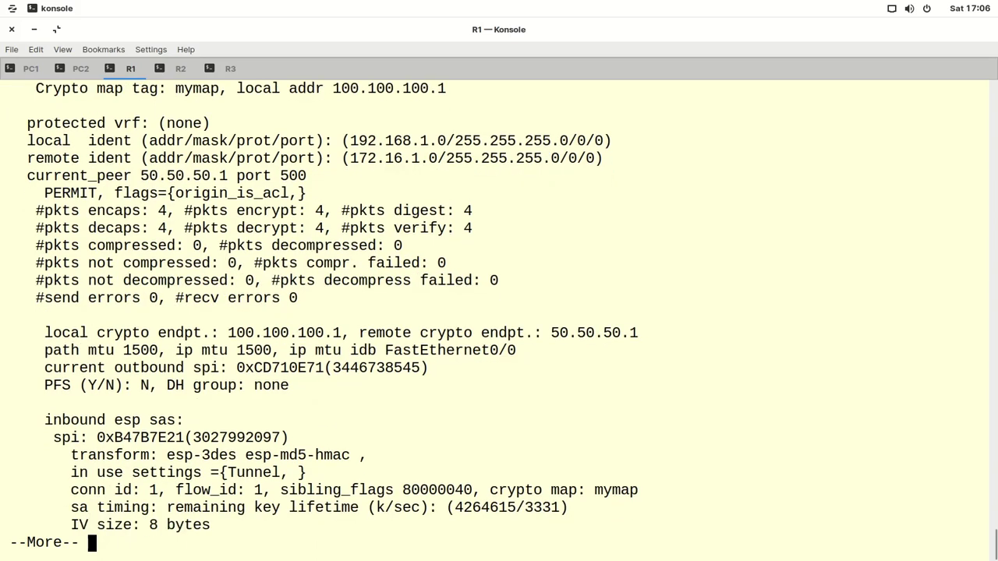
{"action": "key", "text": "Return"}
{"action": "key", "text": "Return"}
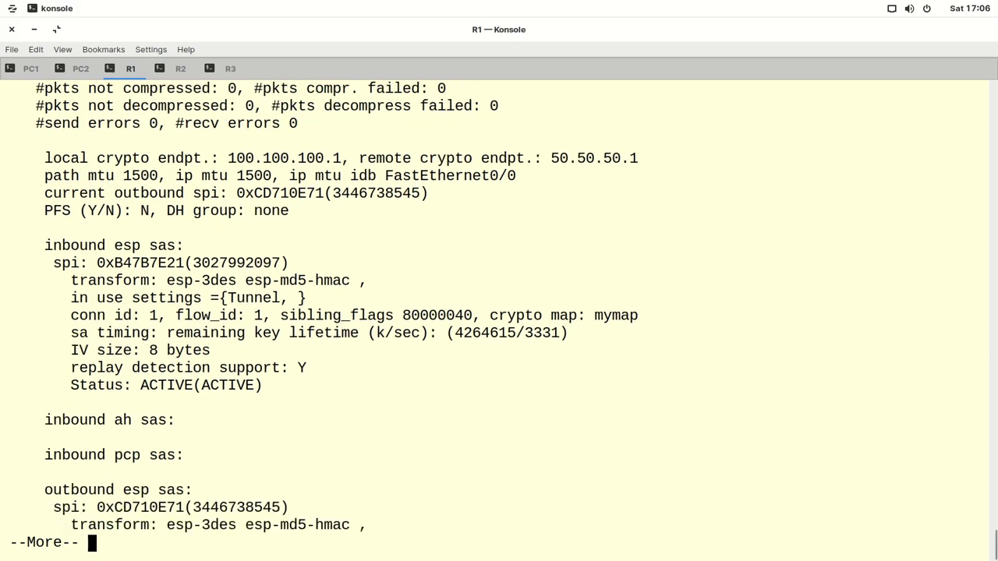
{"action": "key", "text": "Return"}
{"action": "key", "text": "Return"}
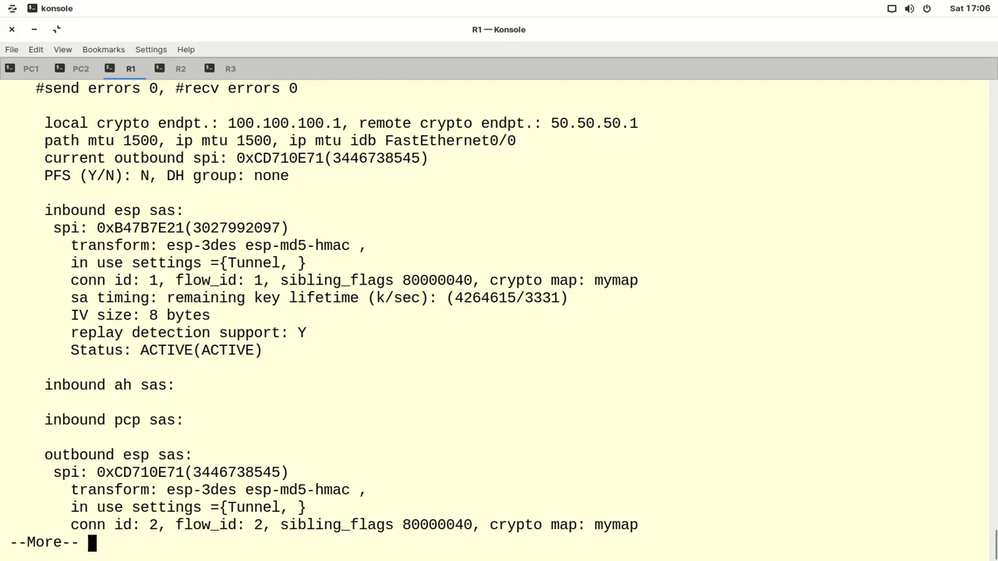
{"action": "key", "text": "Return"}
{"action": "key", "text": "Return"}
{"action": "key", "text": "Return"}
{"action": "key", "text": "Return"}
{"action": "key", "text": "Return"}
{"action": "key", "text": "Return"}
{"action": "key", "text": "Return"}
{"action": "key", "text": "Return"}
{"action": "key", "text": "Return"}
{"action": "key", "text": "Return"}
{"action": "key", "text": "Return"}
{"action": "key", "text": "Return"}
{"action": "key", "text": "Return"}
{"action": "key", "text": "Return"}
{"action": "key", "text": "Return"}
{"action": "key", "text": "Return"}
{"action": "key", "text": "Return"}
{"action": "key", "text": "Return"}
{"action": "key", "text": "Return"}
{"action": "key", "text": "Return"}
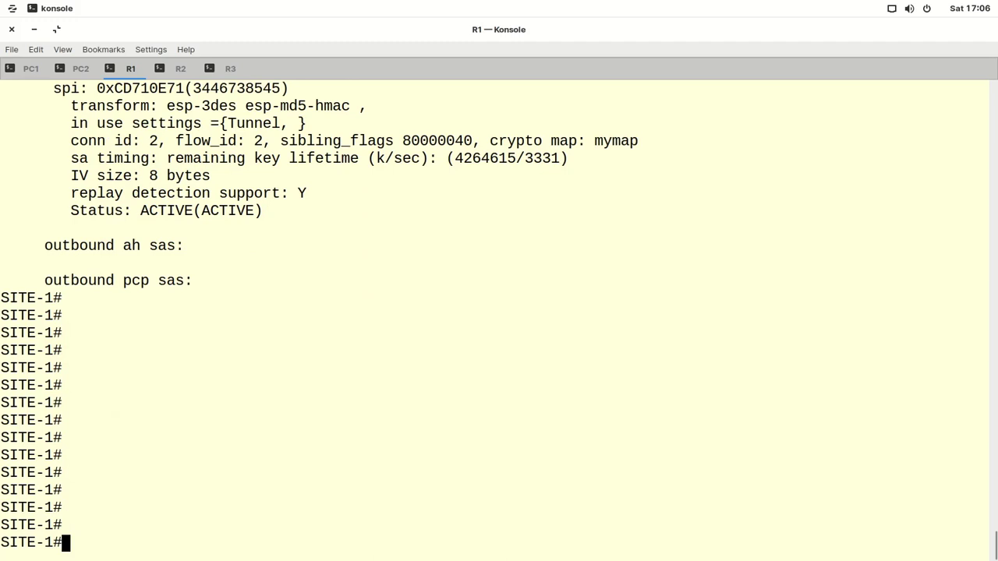
- Run 'show crypto engine connections active' on R1 to list the IPsec and IKE connections
{"action": "type", "text": "sh cry"}
{"action": "key", "text": "Tab"}
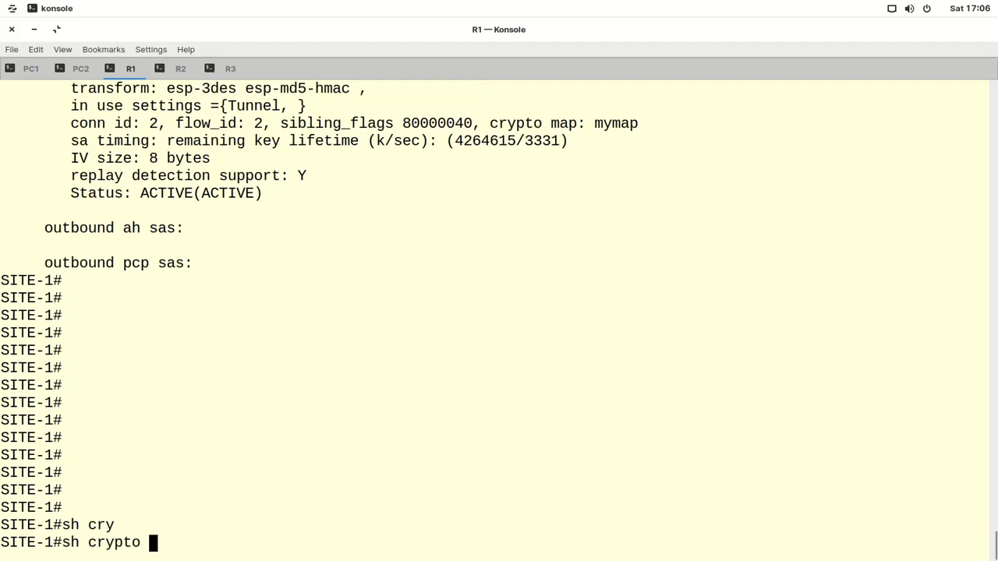
{"action": "type", "text": "eng"}
{"action": "key", "text": "Tab"}
{"action": "type", "text": "conn"}
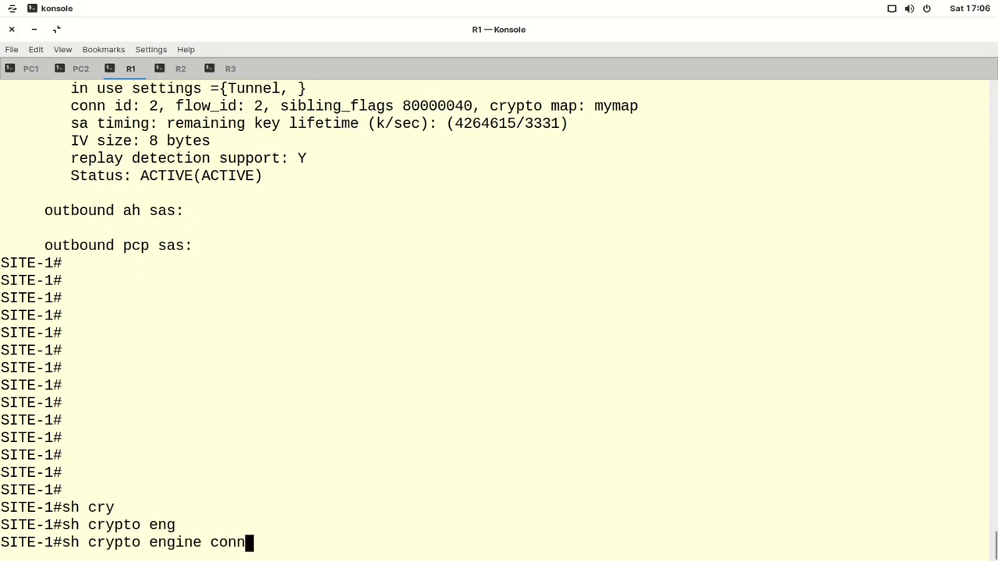
{"action": "key", "text": "Tab"}
{"action": "type", "text": "act"}
{"action": "key", "text": "Tab"}
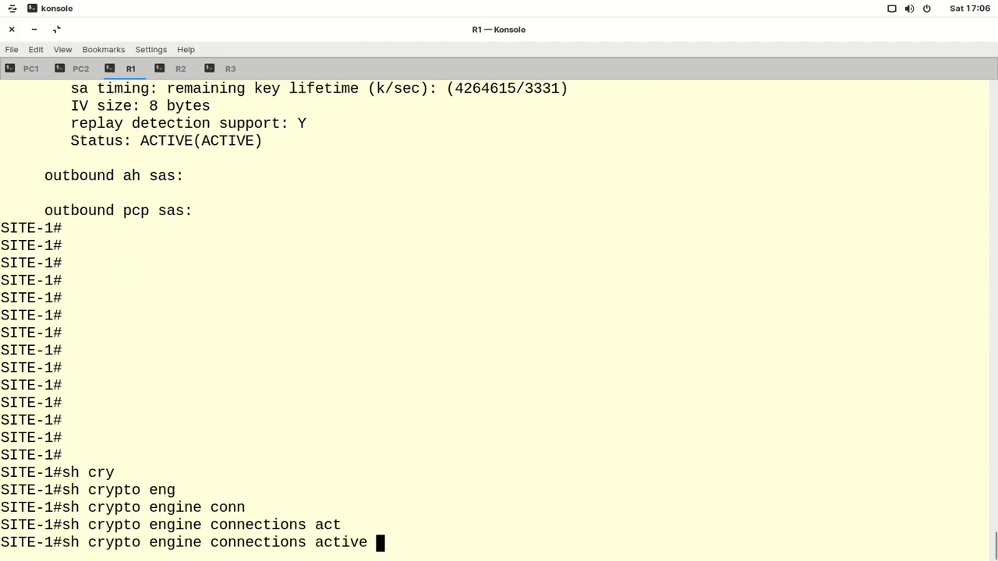
{"action": "key", "text": "Return"}
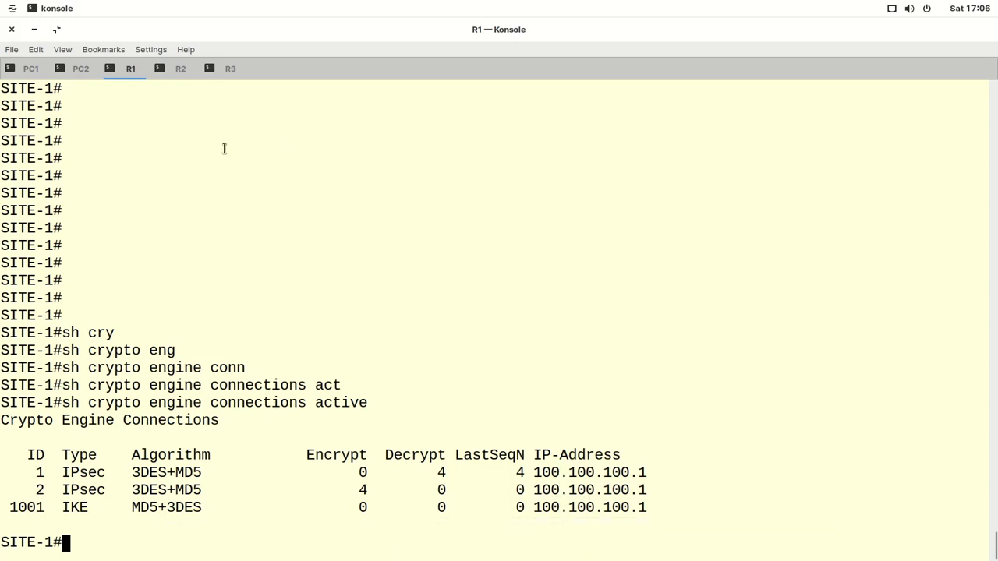
- Minimize Konsole and vokoscreenNG, and nudge R2's f0/0 label slightly right
{"action": "left_click", "coordinate": [33, 29]}
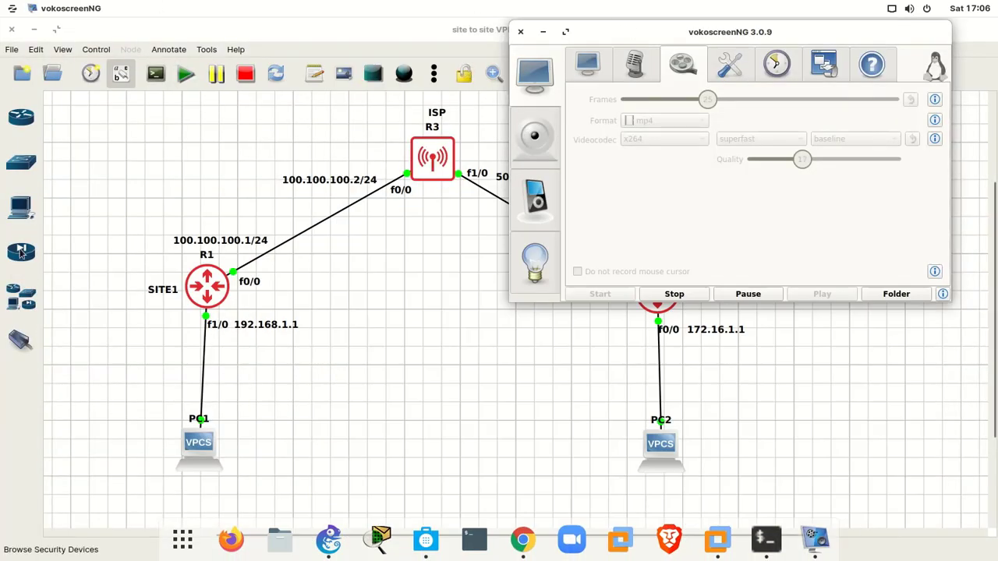
{"action": "left_click", "coordinate": [543, 31]}
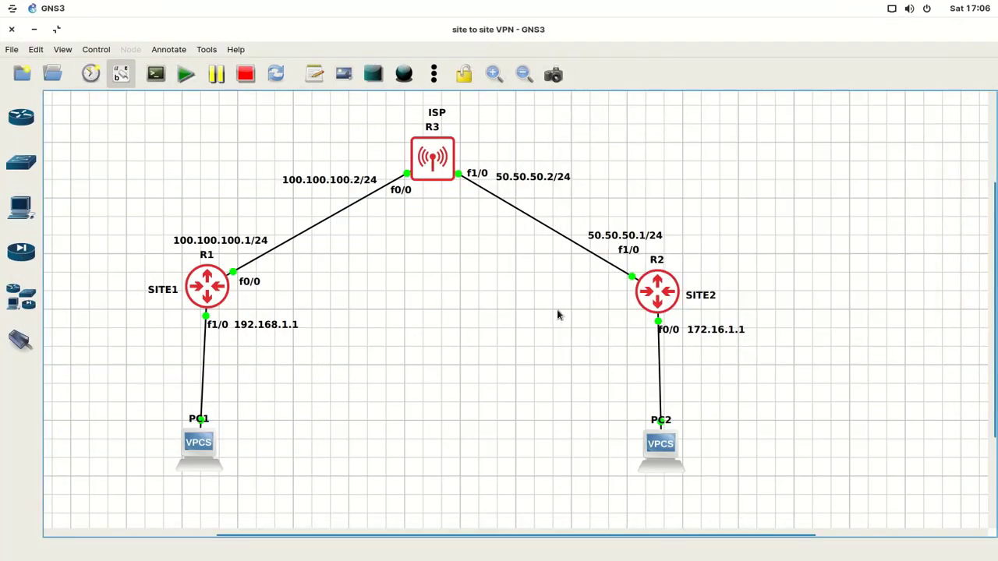
{"action": "left_click_drag", "start_coordinate": [663, 330], "coordinate": [667, 331]}
{"action": "left_click", "coordinate": [625, 363]}
{"action": "mouse_move", "coordinate": [657, 538]}
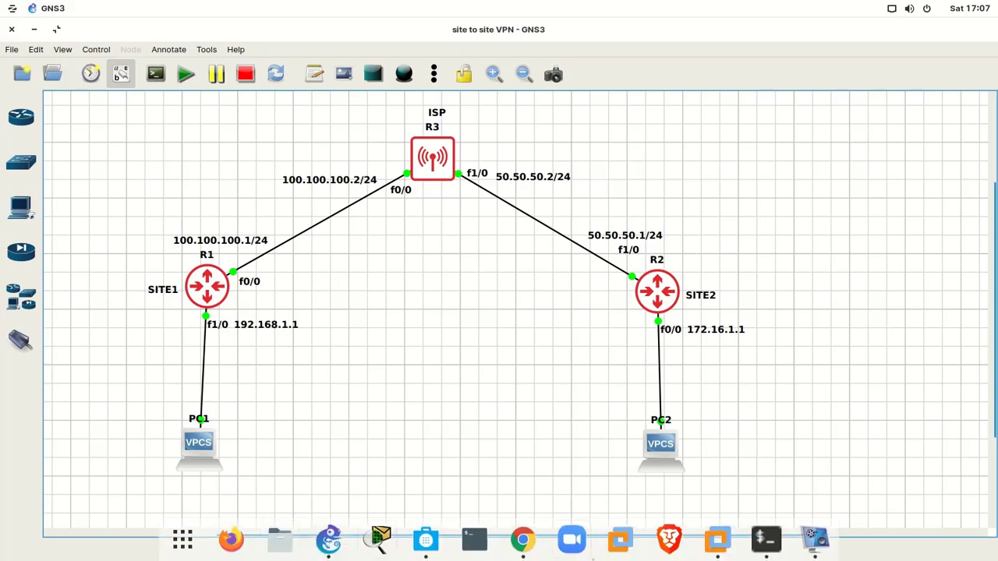